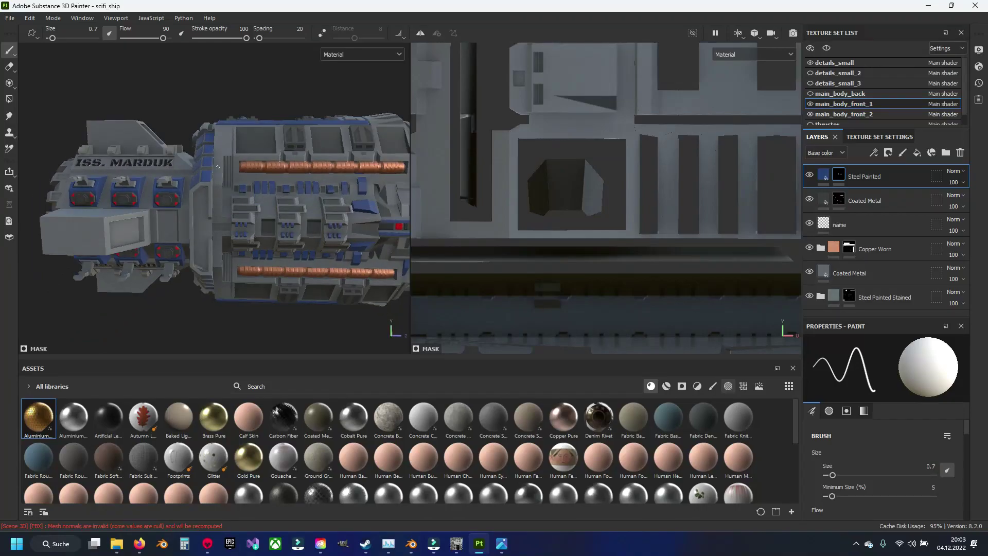
- Select the Coated Metal layer, frame the hull stripes and shrink the brush to 0.13
scroll(250, 185, up, 3)
scroll(247, 154, up, 3)
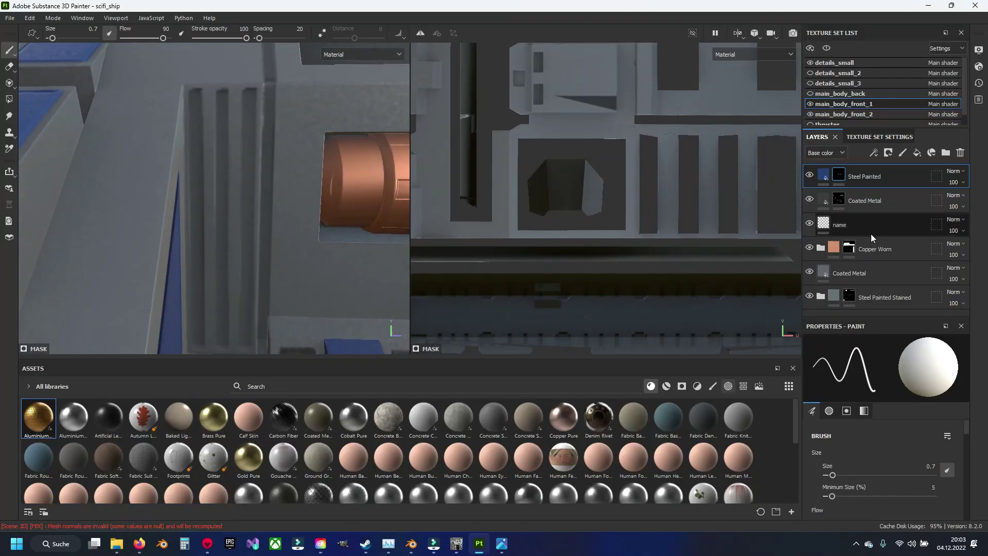
click(865, 201)
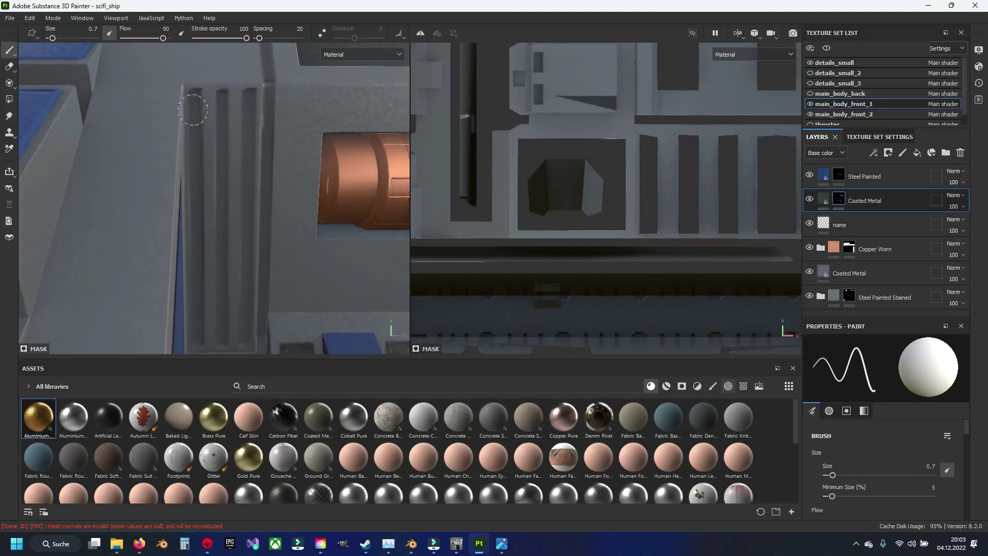
scroll(216, 144, up, 1)
scroll(200, 134, up, 1)
scroll(202, 142, up, 1)
alt+drag(202, 142, 174, 133)
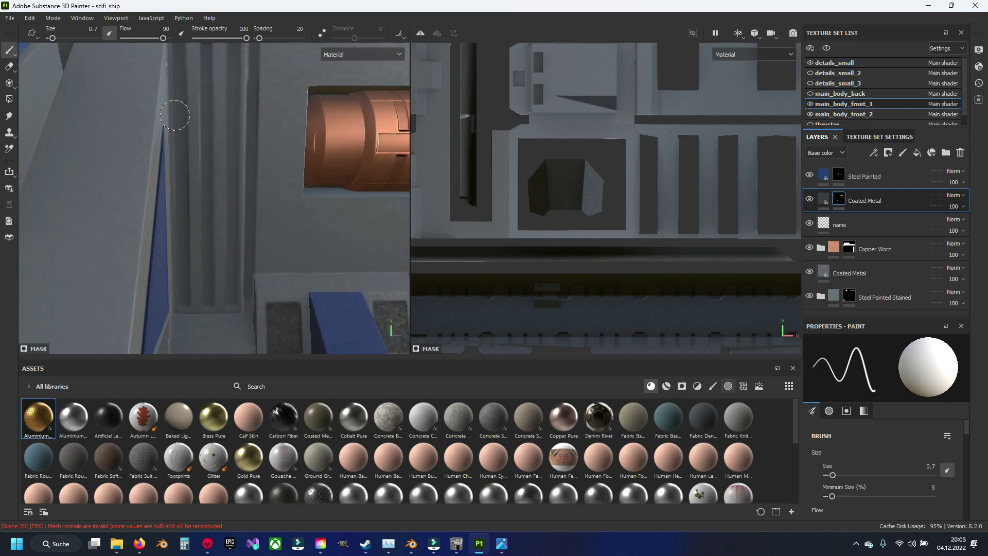
key(bracketleft)
key(bracketleft)
key(bracketleft)
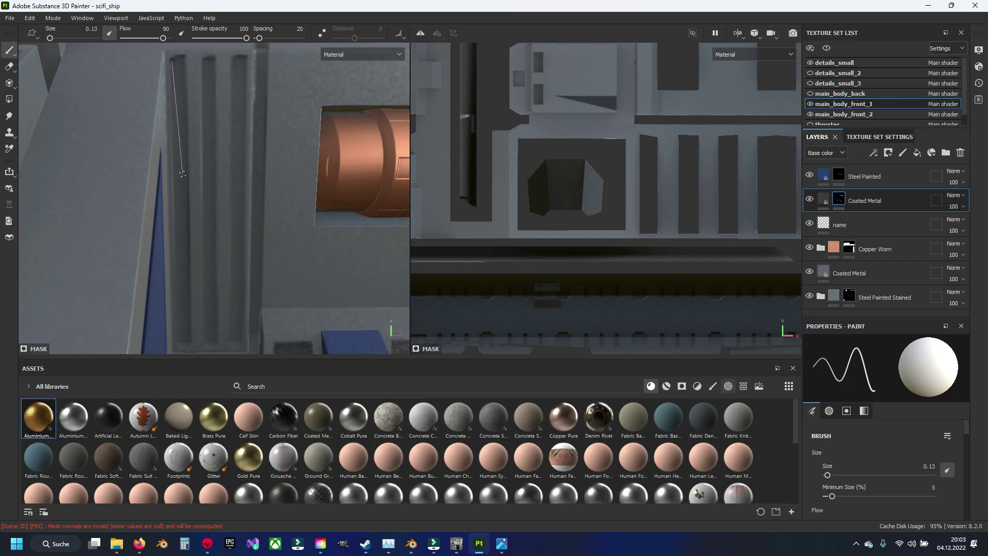
- Paint thin straight dark lines along all three vertical hull grooves
shift+click(183, 344)
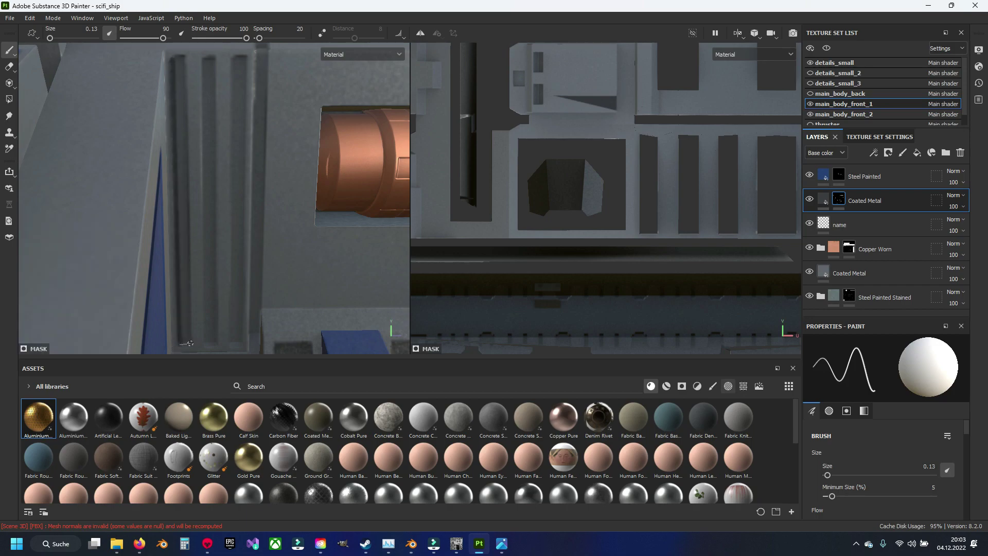
shift+click(175, 59)
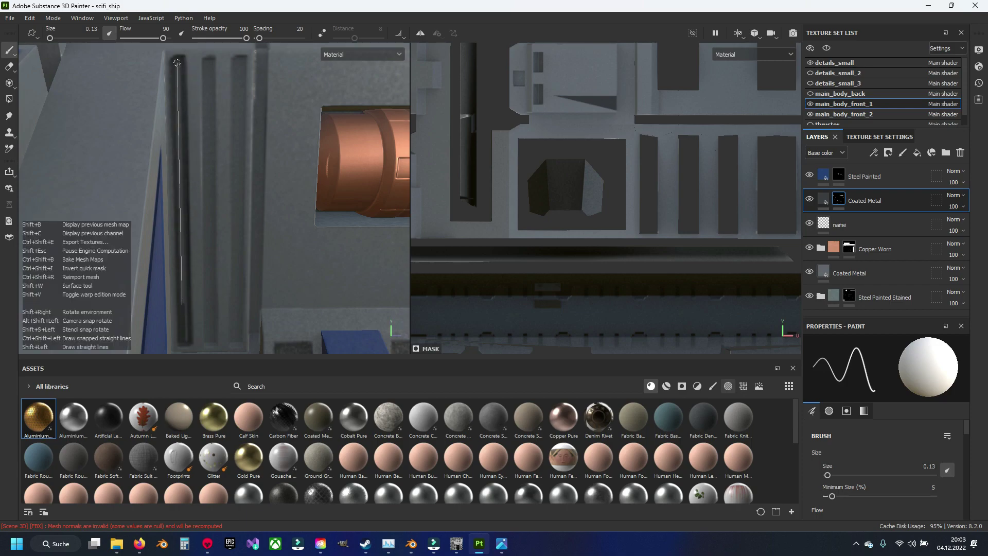
shift+click(186, 344)
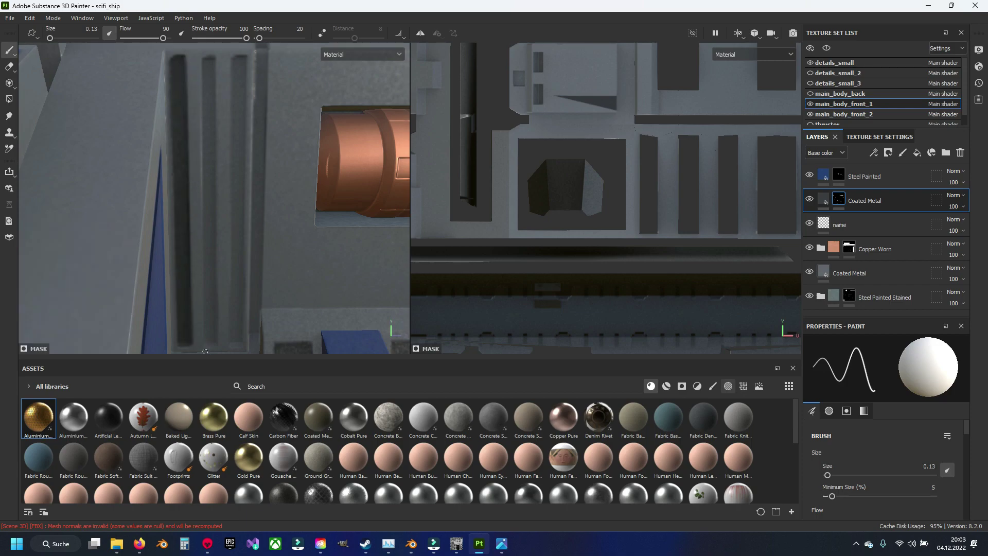
shift+click(212, 61)
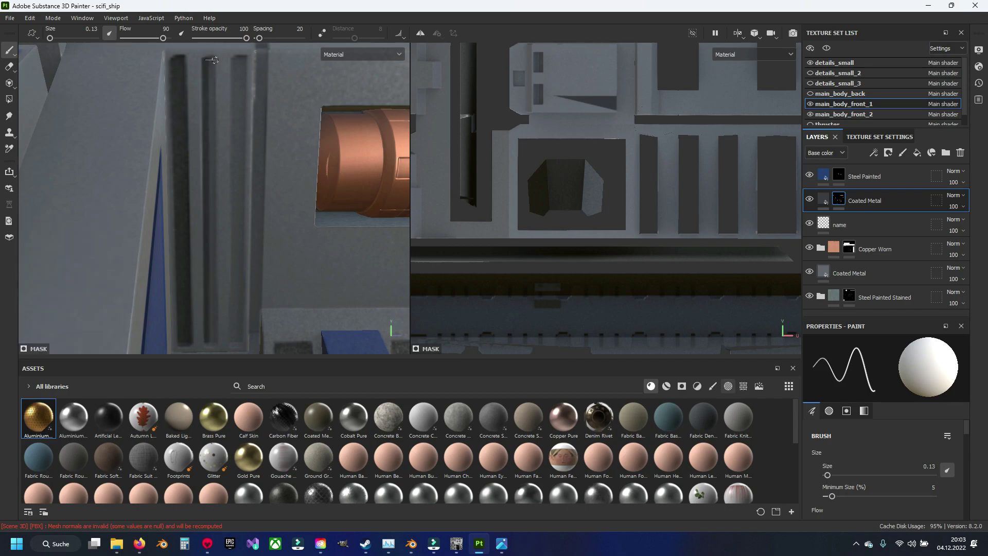
shift+click(210, 341)
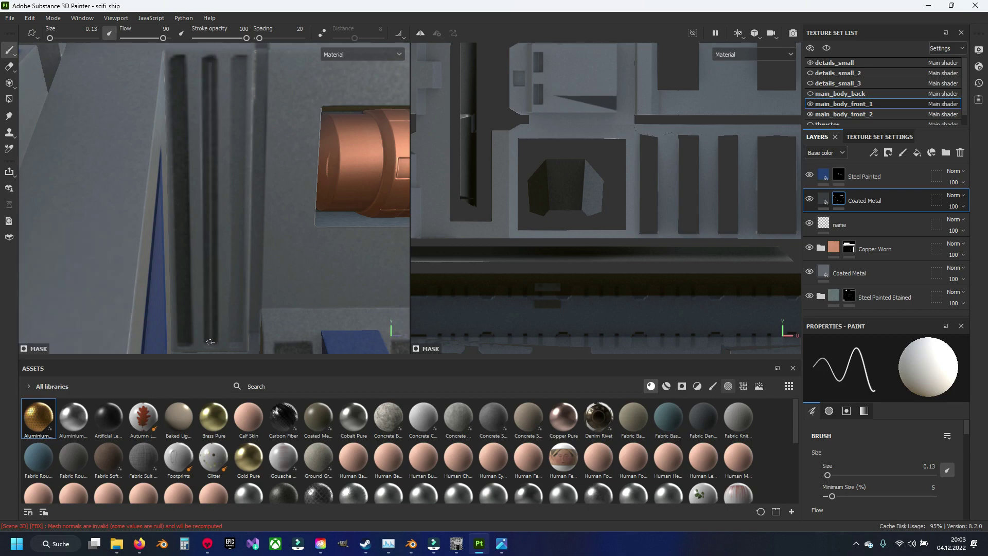
shift+click(212, 60)
shift+click(211, 341)
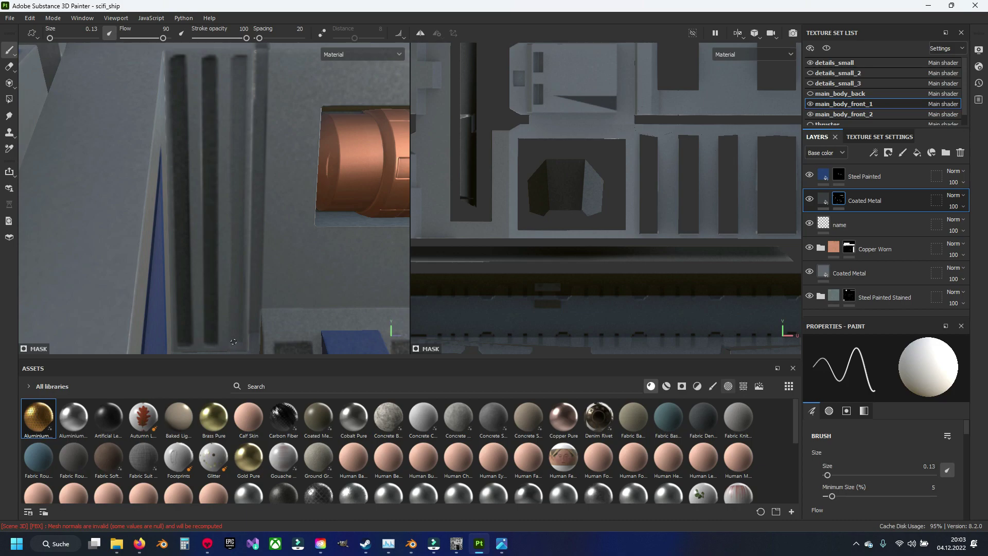
shift+click(245, 58)
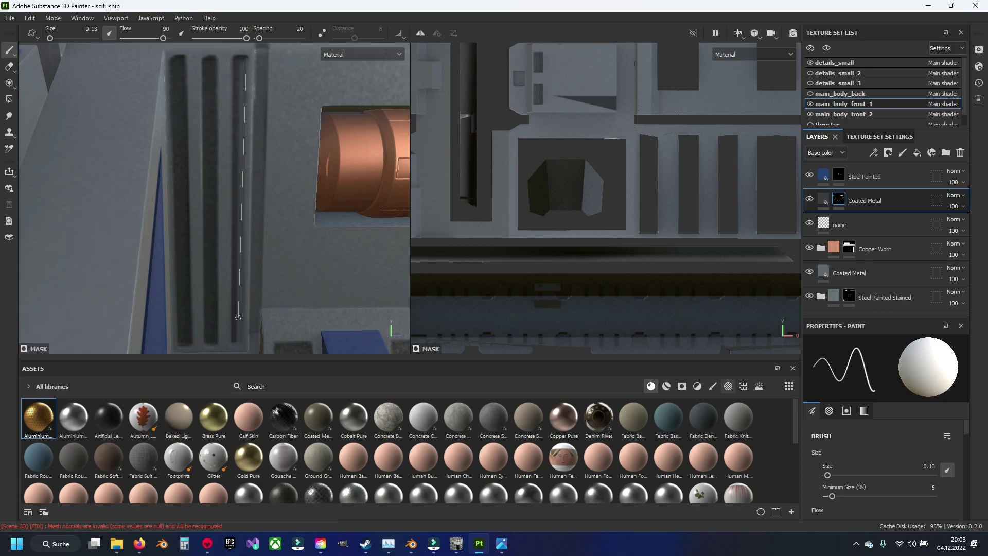
shift+click(236, 342)
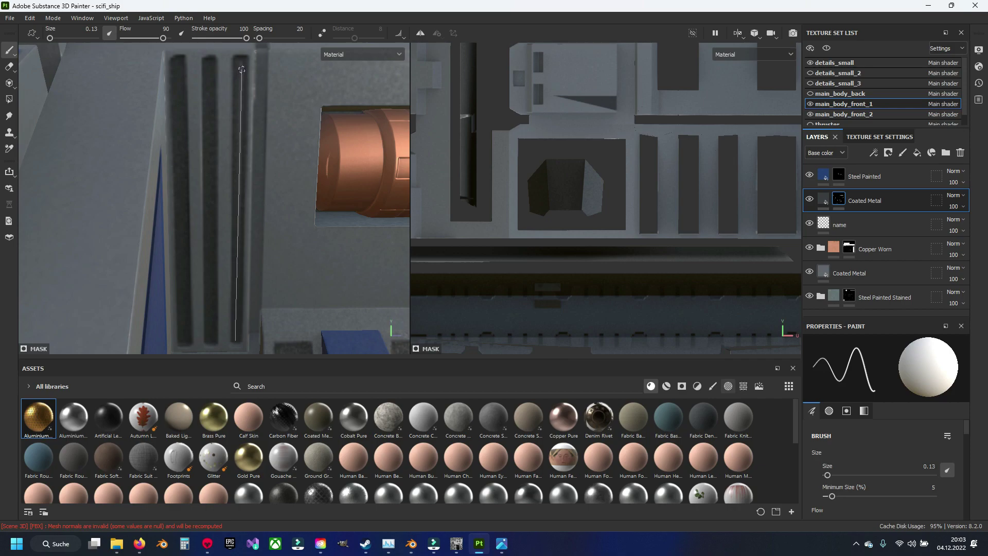
mouse_move(245, 207)
middle_down()
mouse_move(241, 62)
mouse_move(238, 167)
middle_up()
- Zoom in on the next stripe group and paint the left groove dark
scroll(218, 204, up, 3)
scroll(218, 203, up, 2)
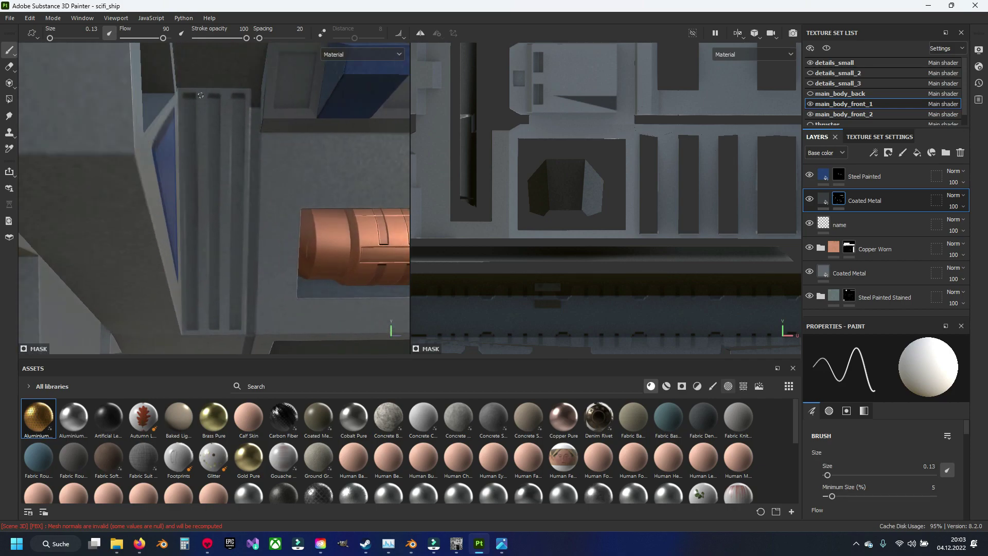
click(185, 97)
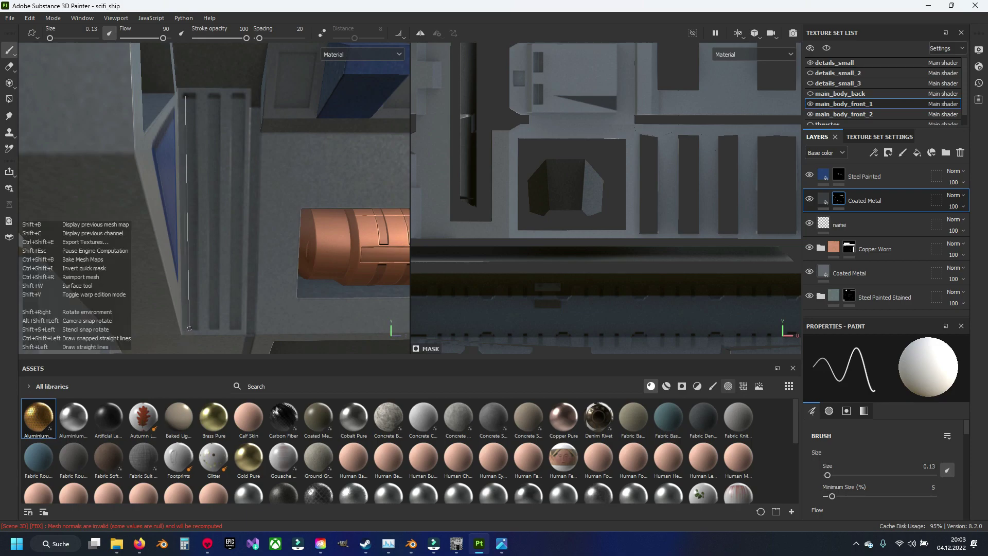
shift+click(193, 330)
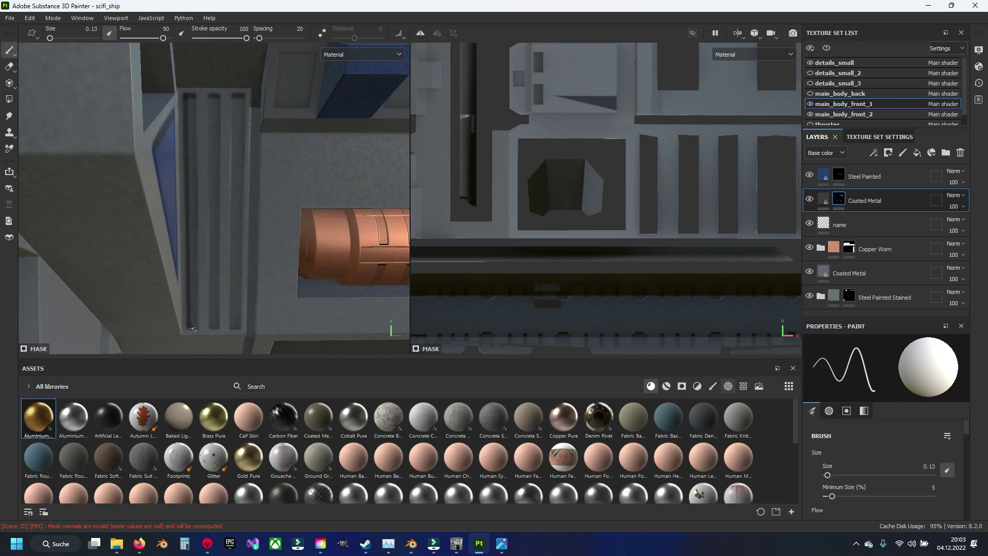
shift+click(189, 96)
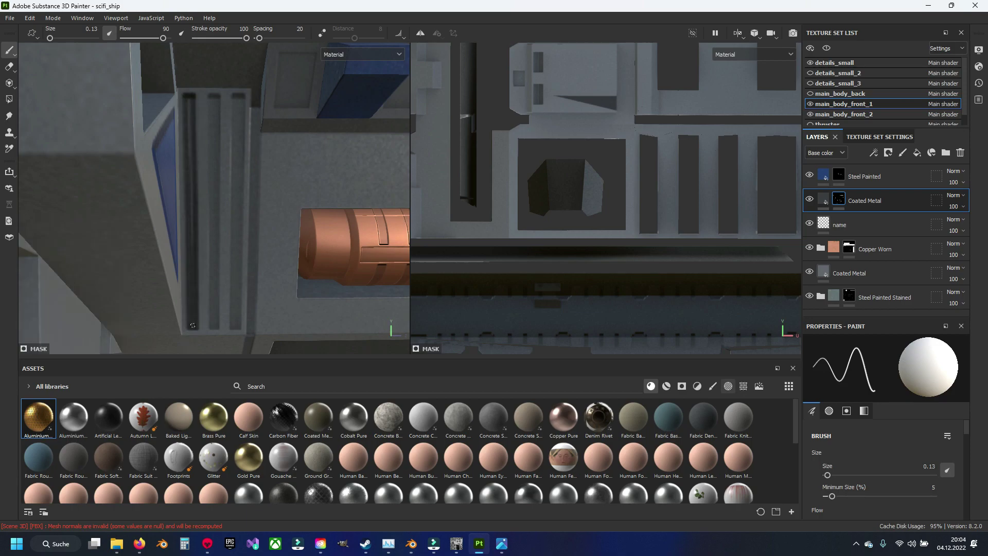
- Darken the middle and right grooves with straight strokes along their length
scroll(196, 99, up, 2)
scroll(205, 100, up, 2)
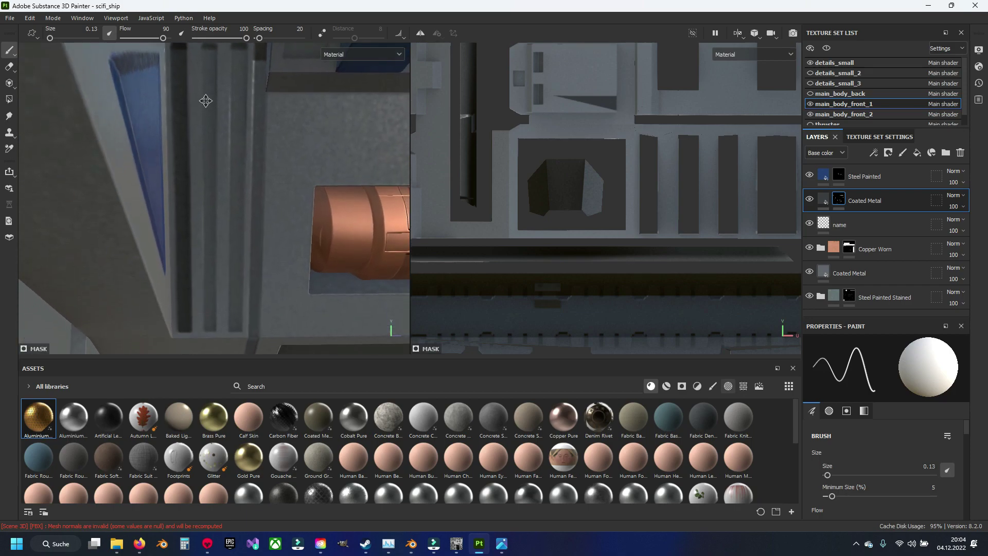
scroll(209, 97, up, 2)
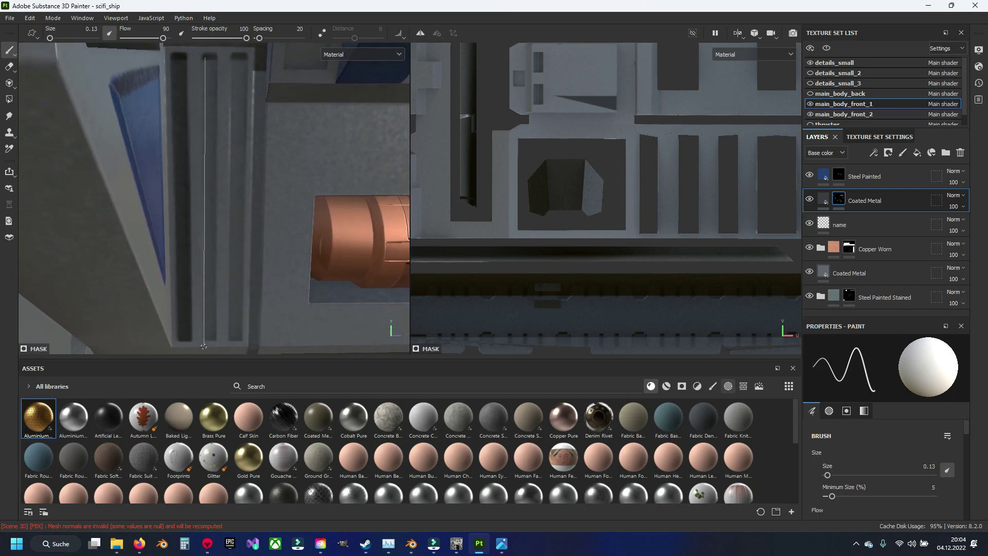
shift+click(211, 340)
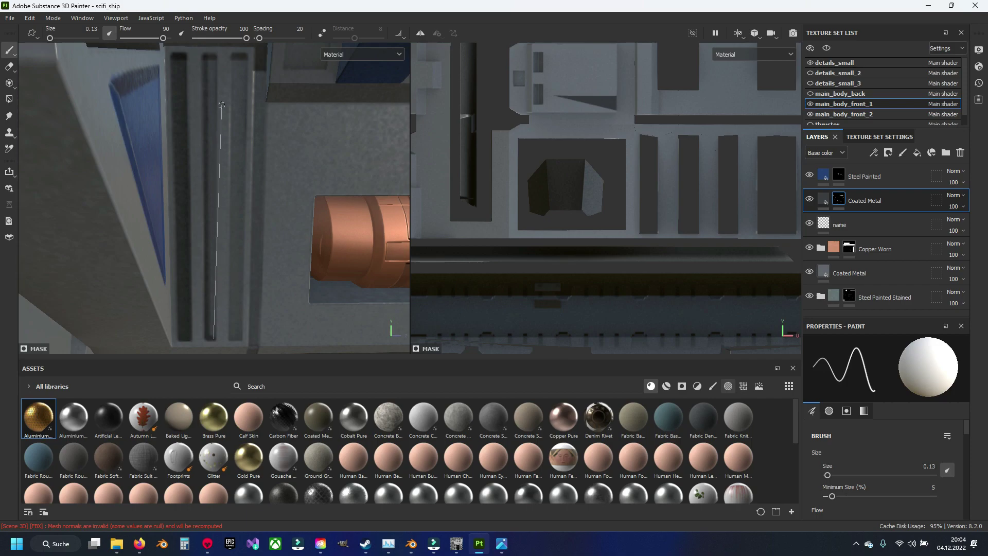
shift+click(212, 56)
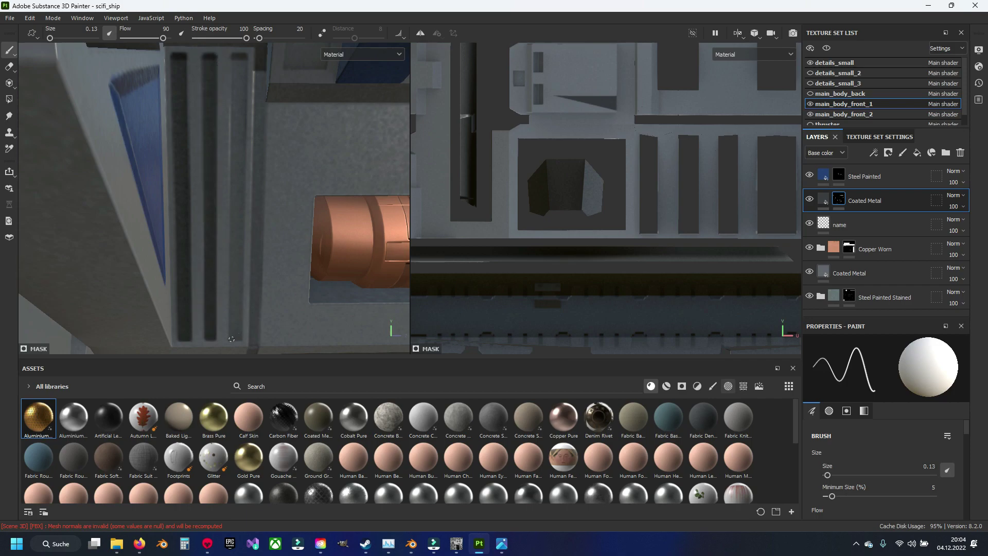
shift+click(239, 56)
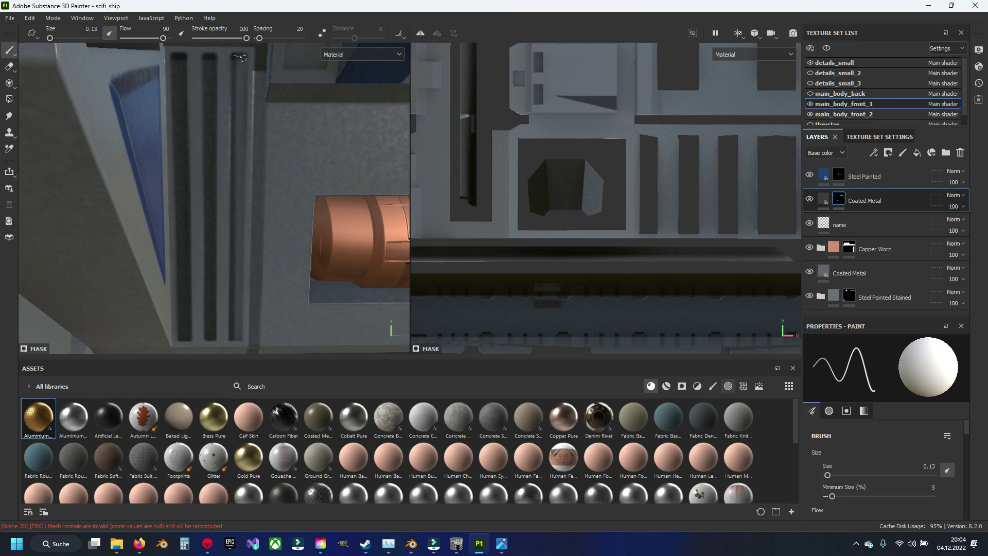
shift+click(235, 334)
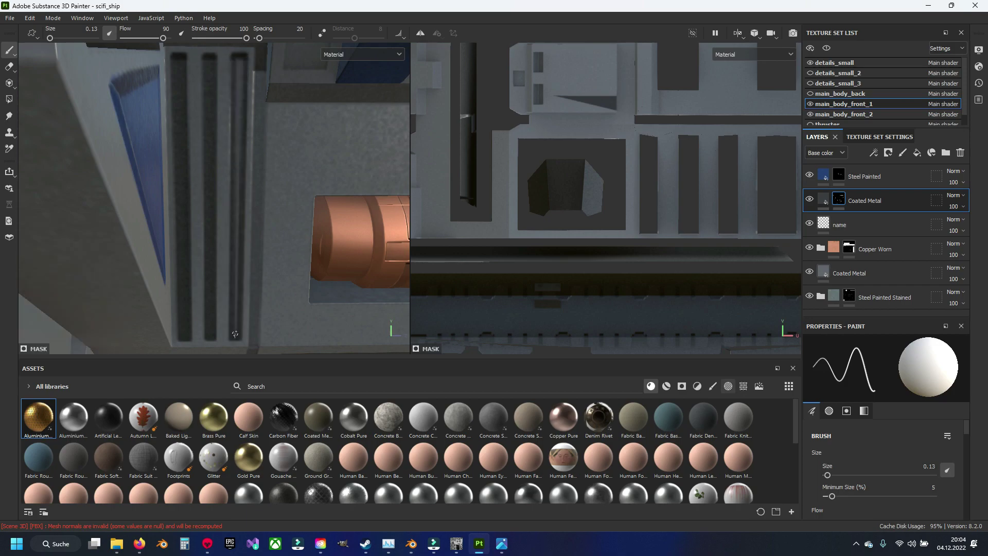
shift+click(243, 57)
shift+click(234, 239)
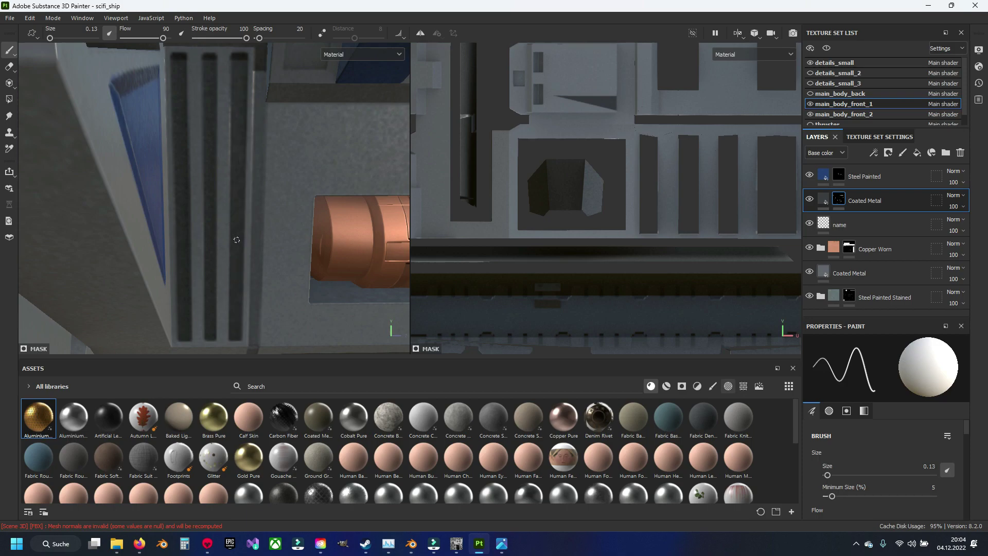
- Orbit to a side view of the grooved panel and reduce the brush to about 0.18
scroll(233, 235, down, 10)
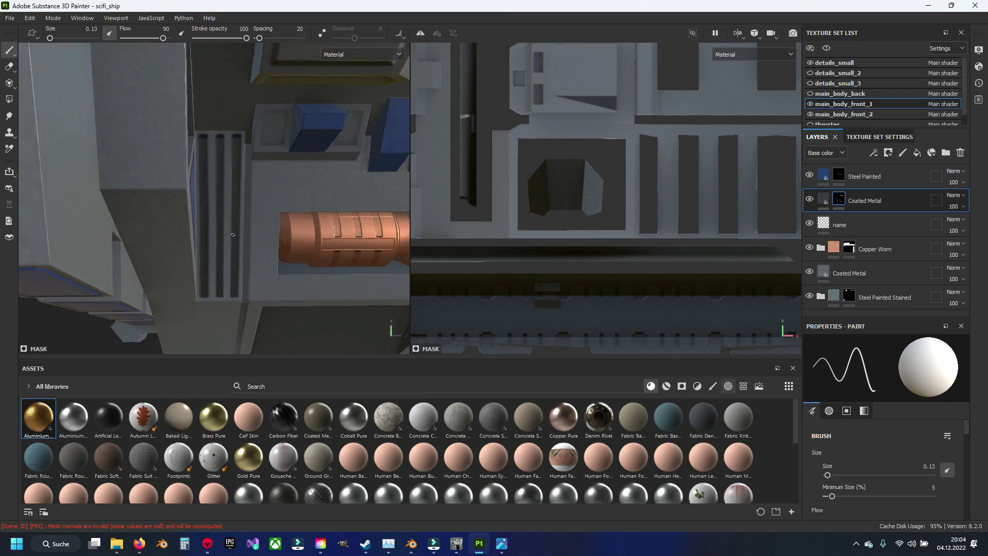
mouse_move(234, 234)
alt+mouse_down()
mouse_move(288, 216)
mouse_move(197, 190)
alt+mouse_up()
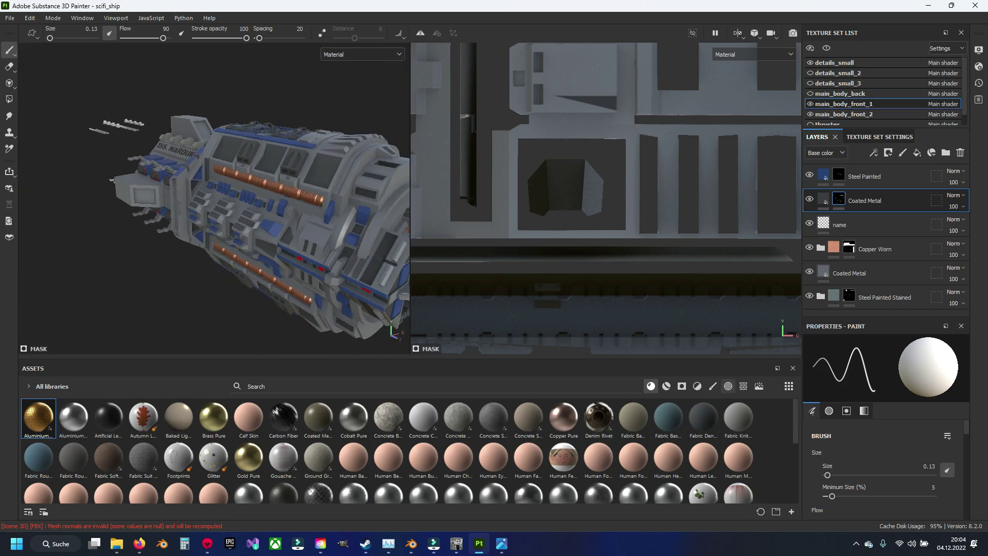
scroll(198, 189, up, 5)
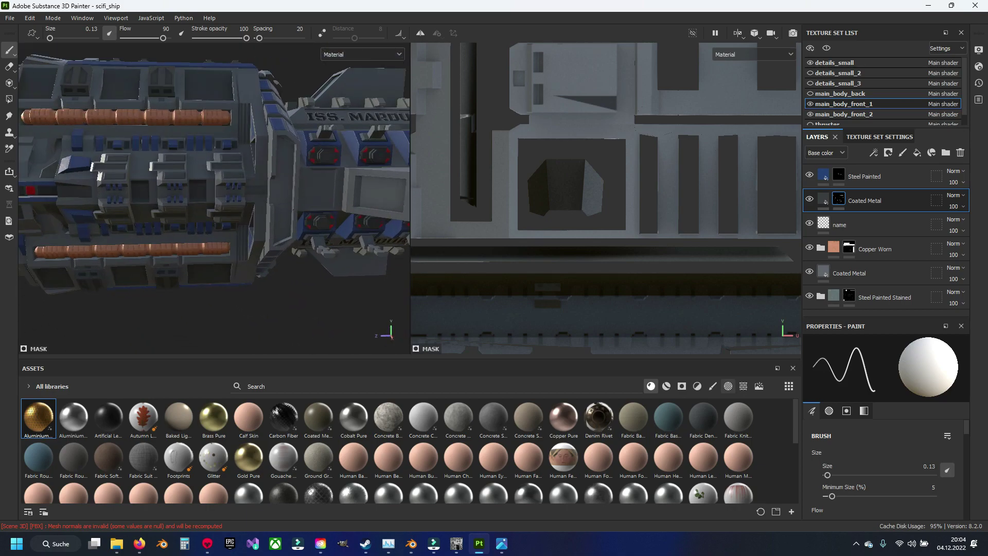
alt+drag(197, 189, 154, 190)
scroll(252, 181, up, 5)
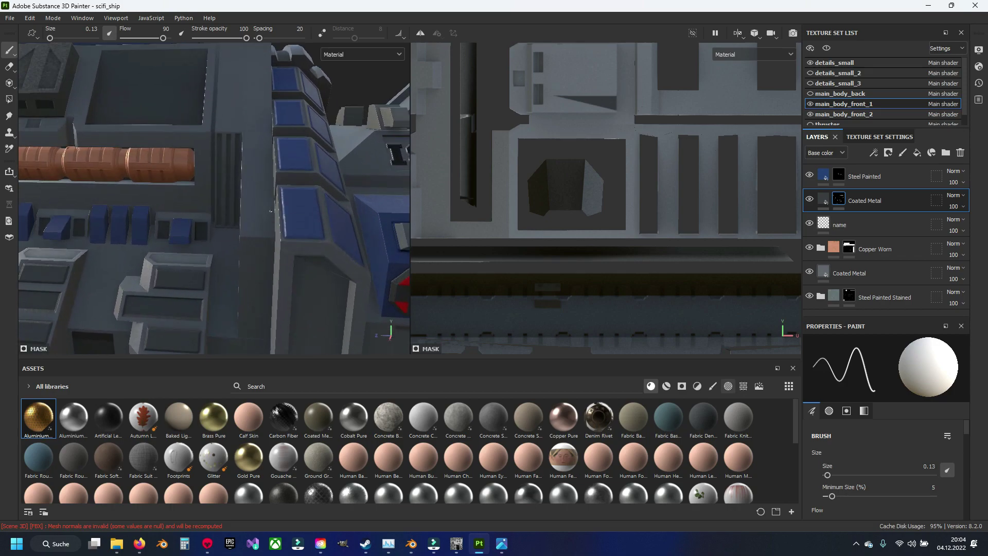
ctrl+right_drag(265, 210, 299, 209)
alt+middle_drag(264, 210, 270, 246)
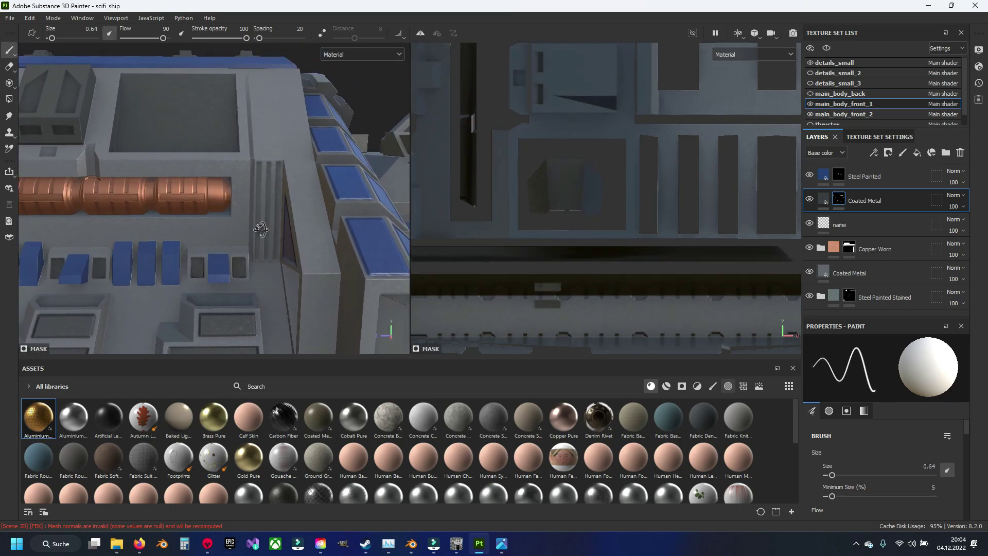
scroll(256, 207, up, 3)
scroll(256, 207, up, 2)
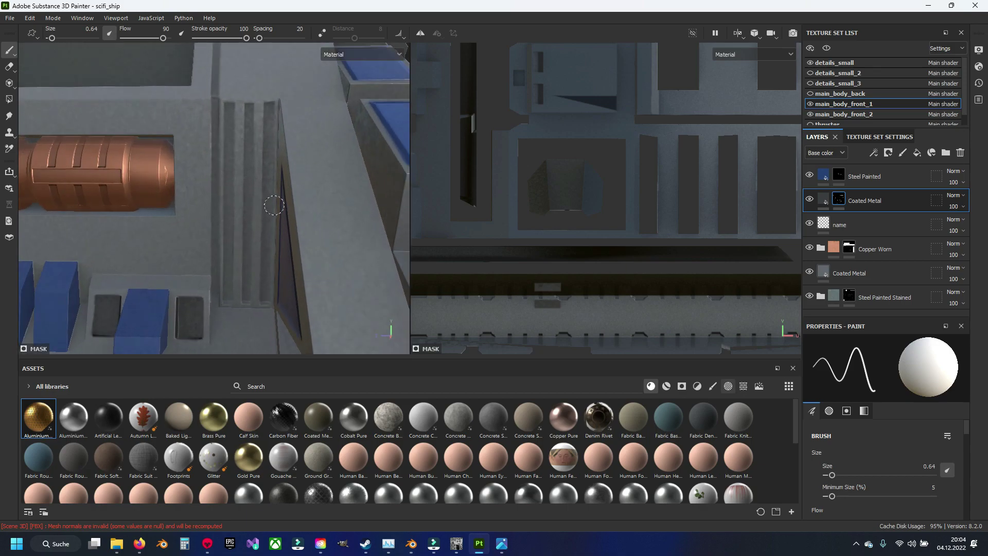
ctrl+right_drag(254, 204, 232, 204)
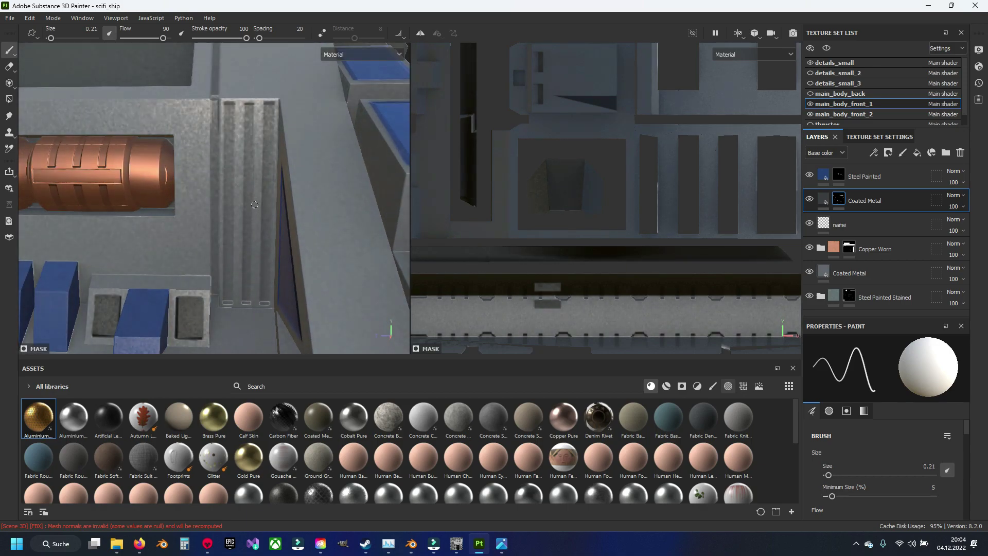
alt+middle_drag(255, 204, 233, 91)
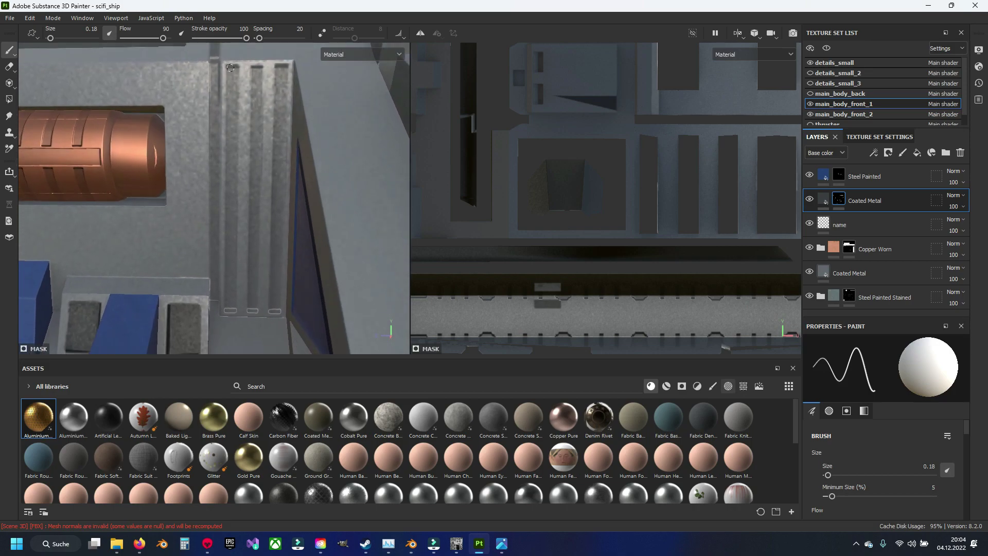
- Paint straight dark strokes down the left, middle and right grooves
shift+click(226, 311)
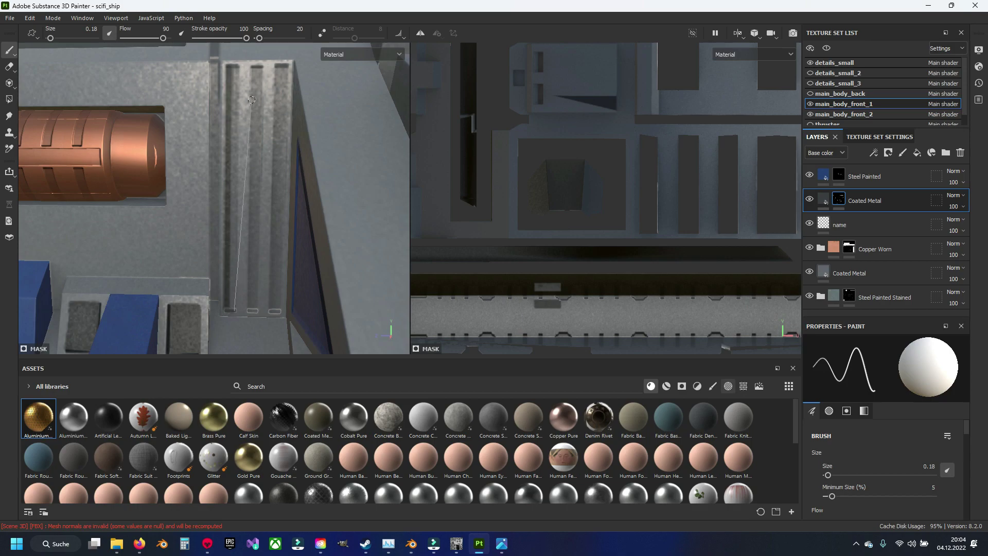
shift+click(231, 66)
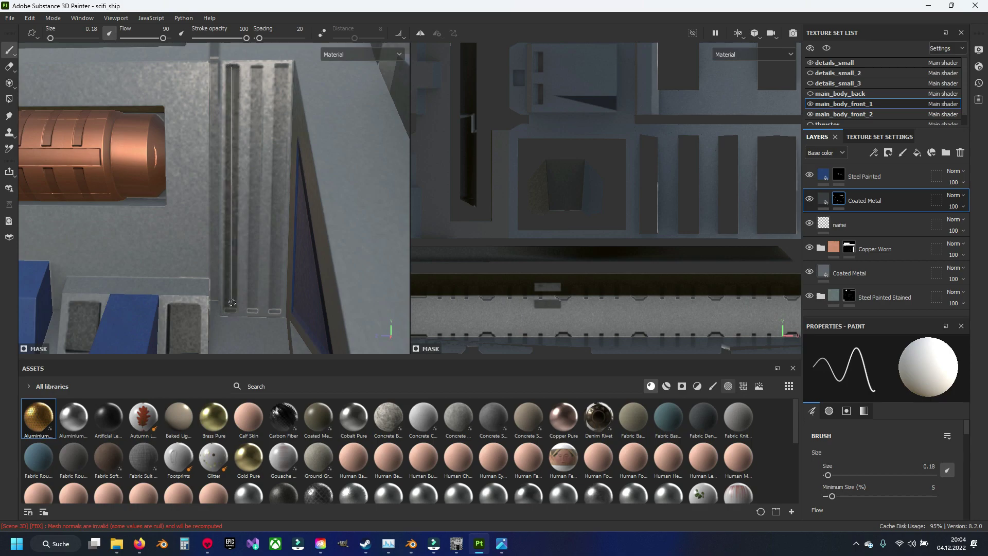
shift+click(231, 309)
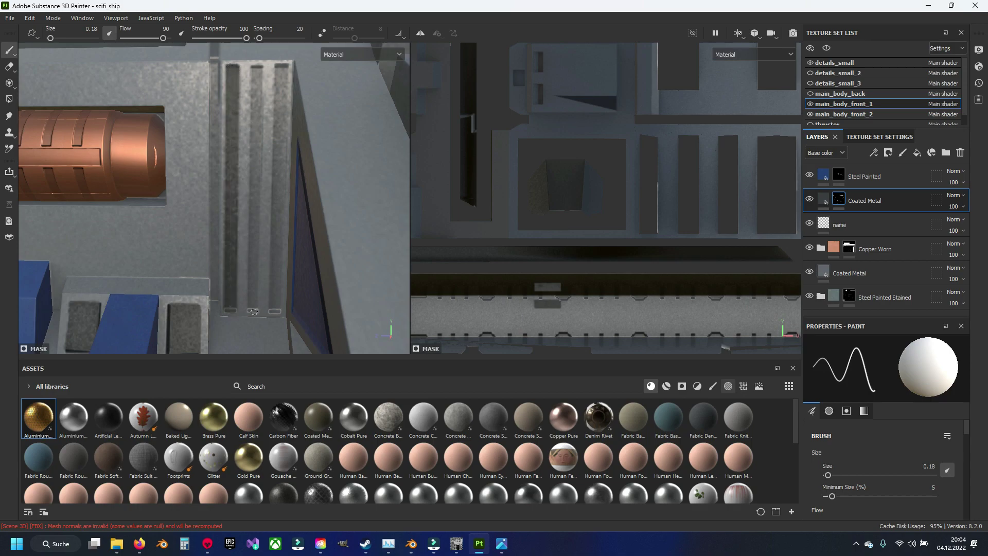
shift+click(260, 68)
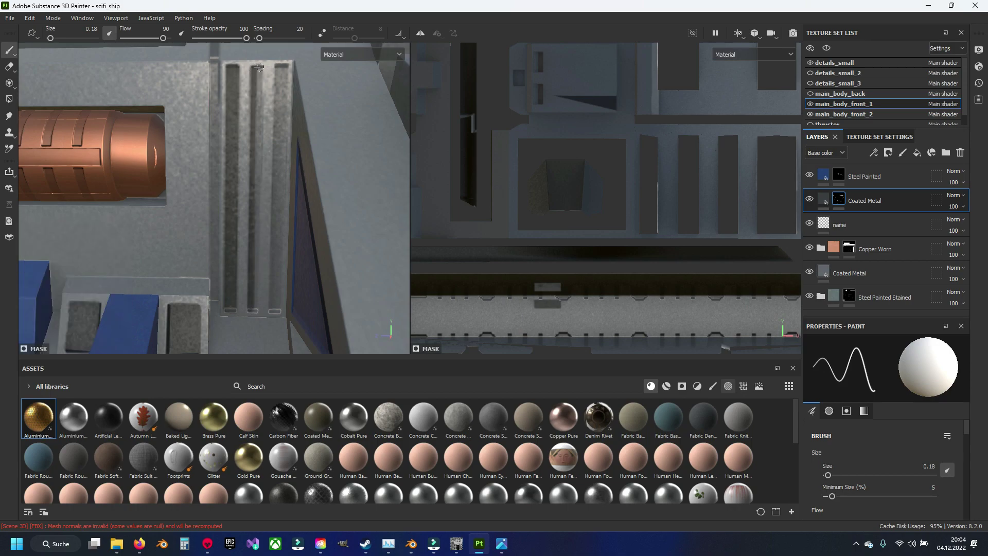
shift+click(259, 296)
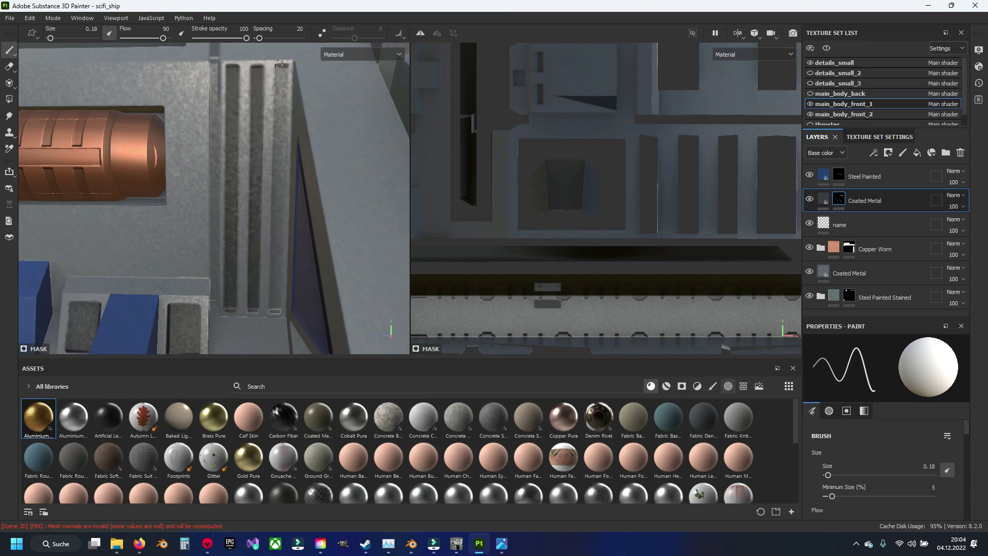
shift+click(272, 310)
shift+click(279, 67)
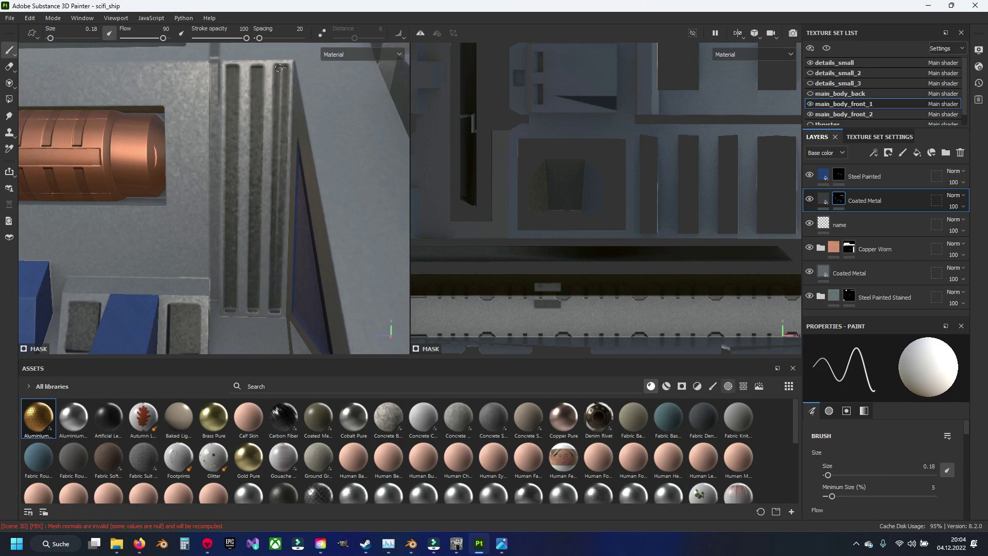
- Zoom onto the grooved panel by the cylinder and darken its left and middle grooves
scroll(234, 217, down, 5)
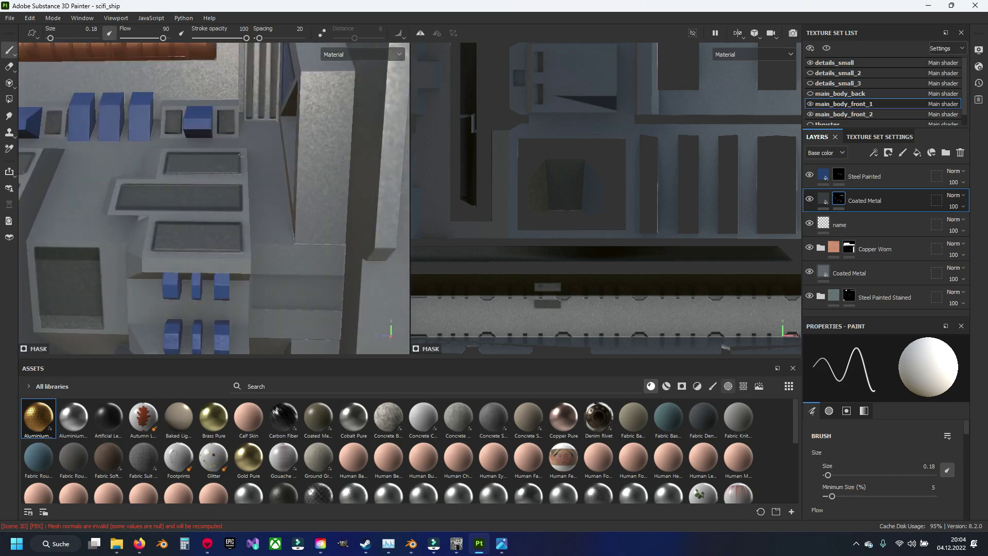
scroll(234, 218, up, 3)
middle_drag(235, 217, 243, 161)
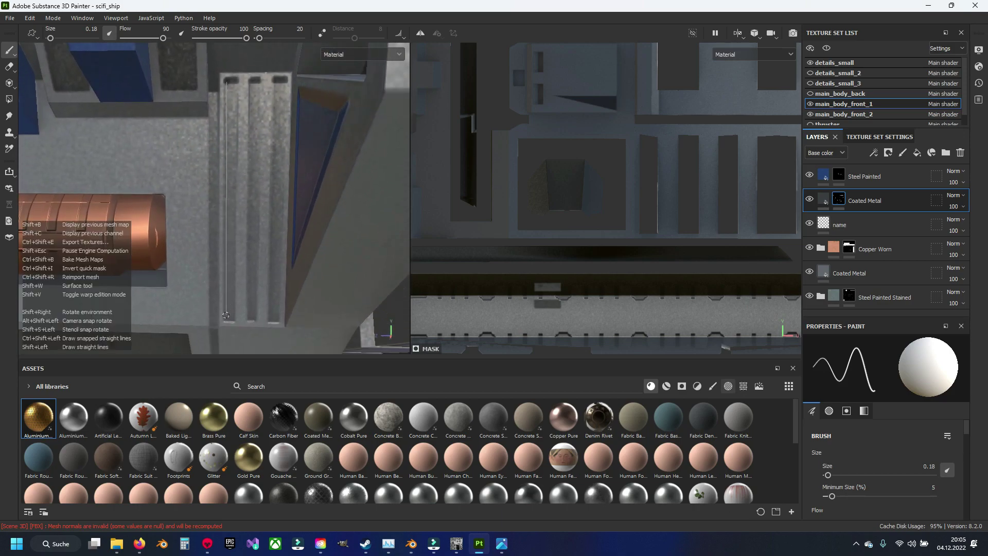
shift+click(231, 78)
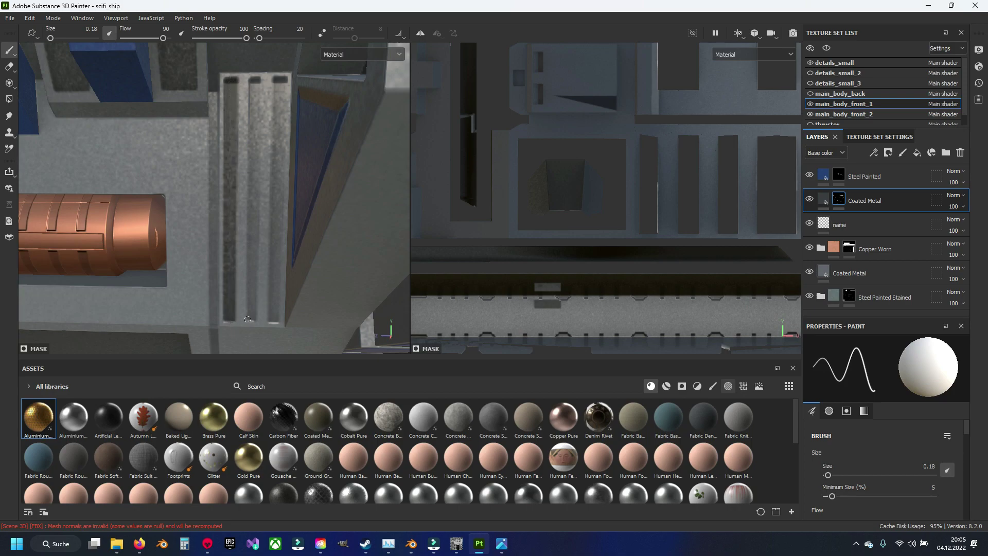
shift+click(252, 79)
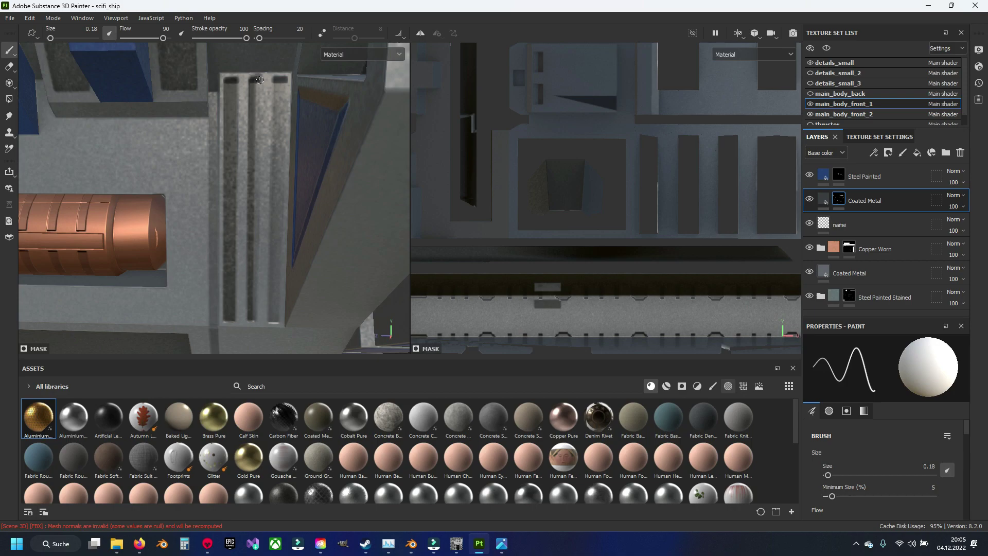
shift+click(254, 310)
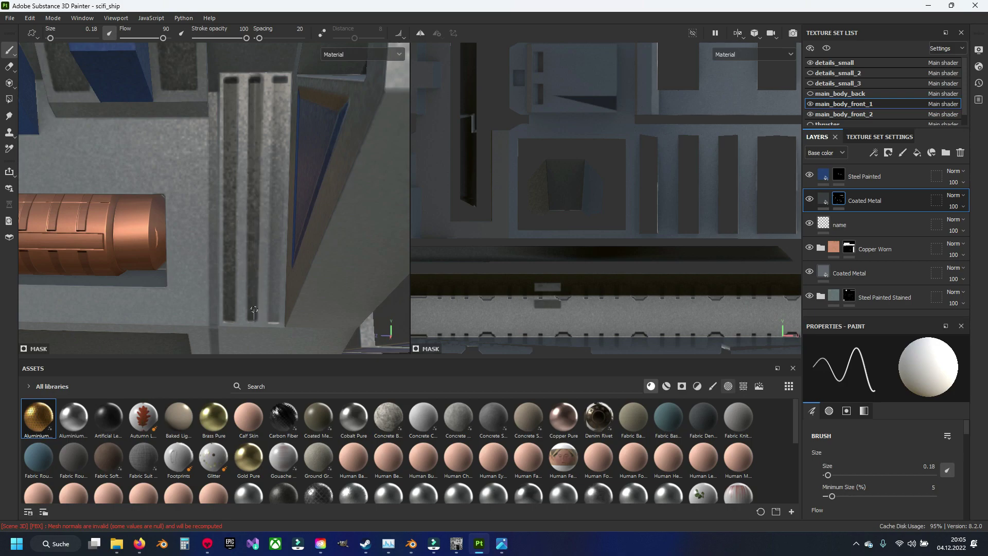
shift+click(256, 82)
- Darken the right groove along its full length and zoom back out
shift+click(273, 322)
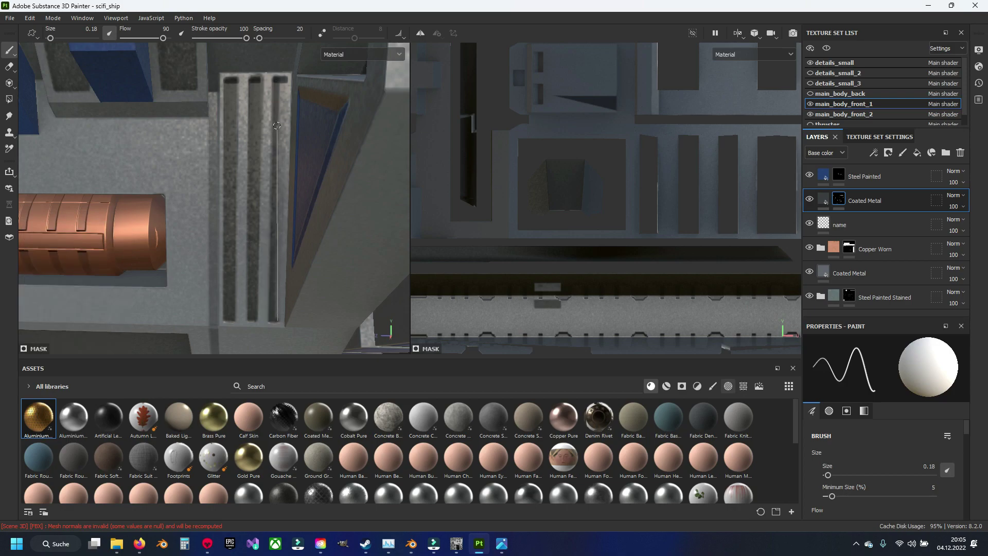
shift+click(278, 82)
shift+click(278, 312)
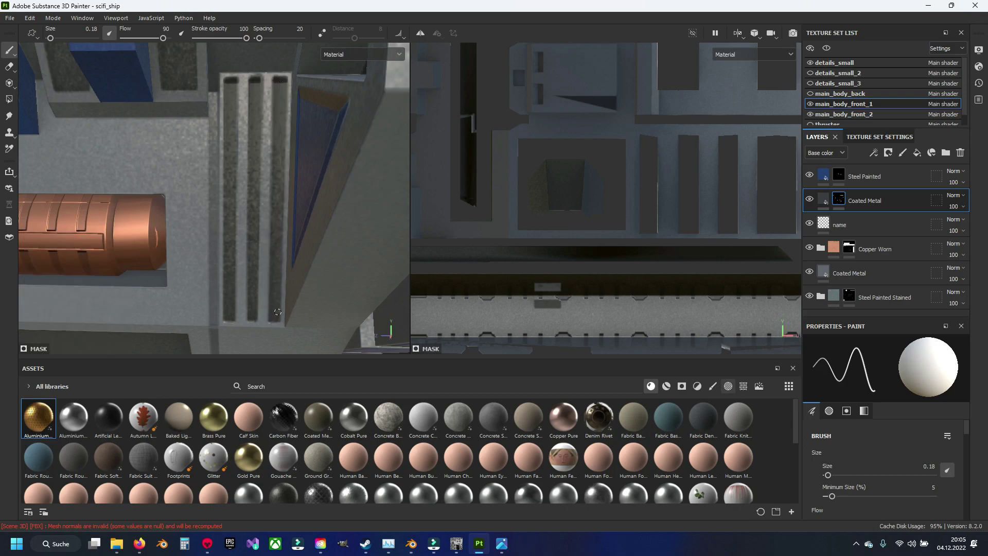
scroll(277, 312, down, 3)
scroll(278, 312, down, 3)
scroll(277, 312, down, 3)
- Orbit around the ship to inspect its end cap and side hull
scroll(277, 312, down, 2)
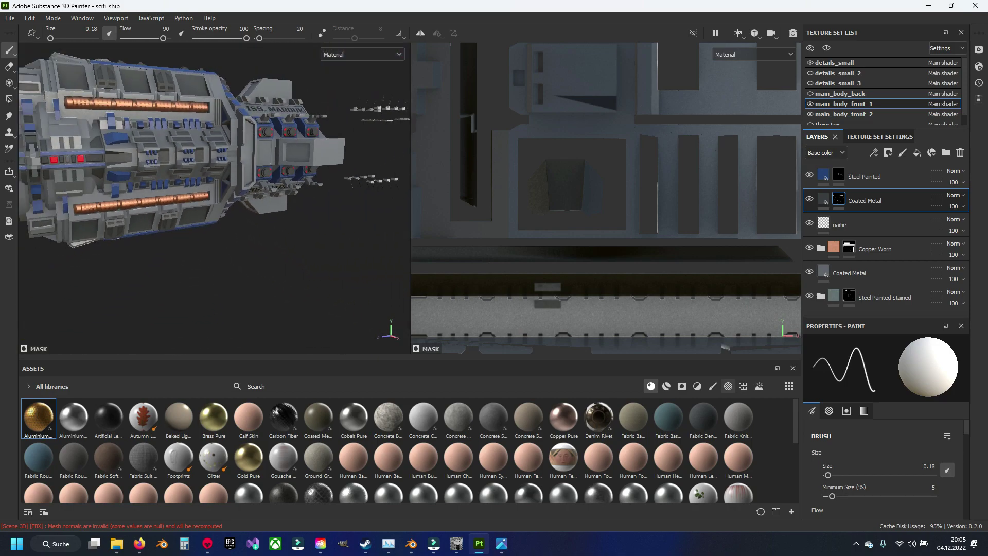
alt+drag(277, 312, 339, 277)
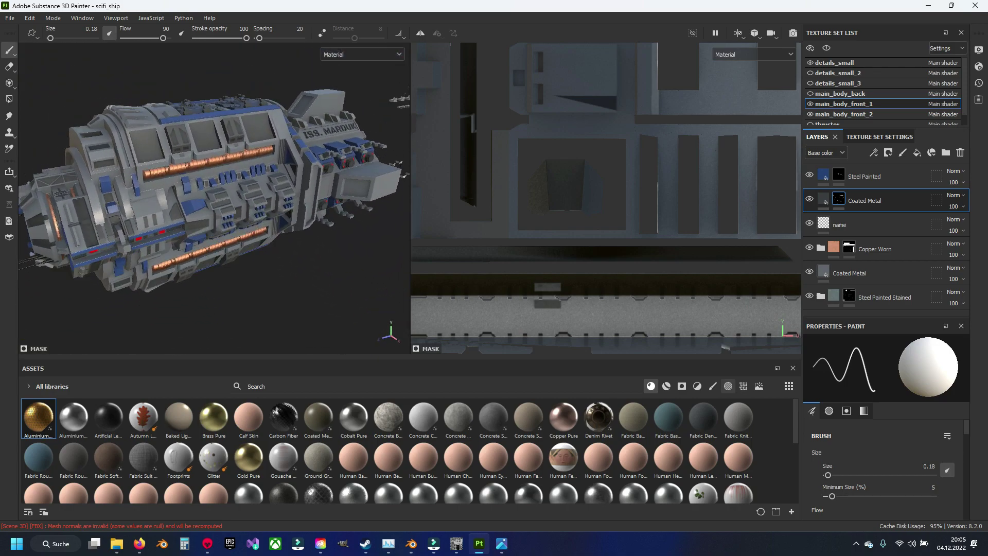
alt+drag(220, 196, 283, 195)
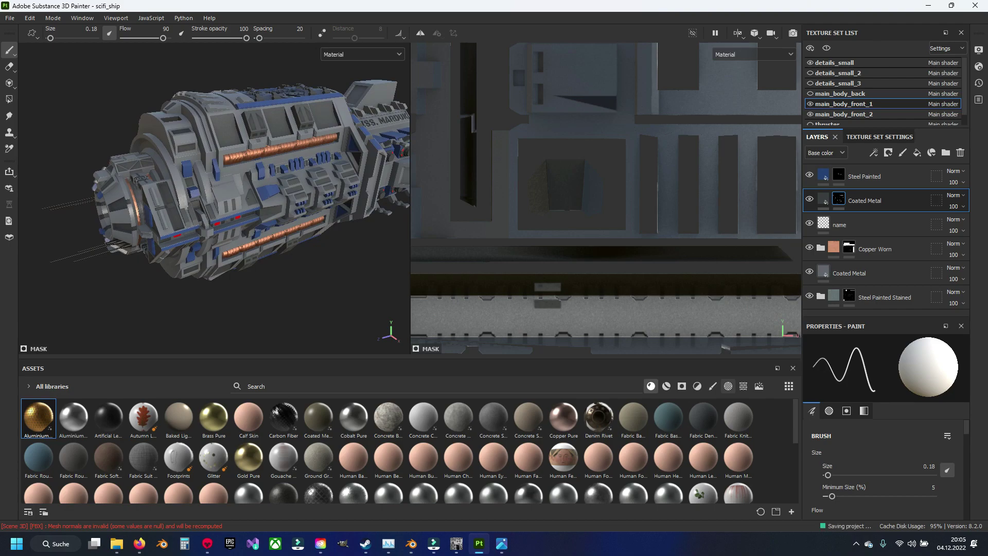
alt+drag(216, 201, 253, 201)
scroll(254, 200, up, 3)
scroll(254, 201, up, 2)
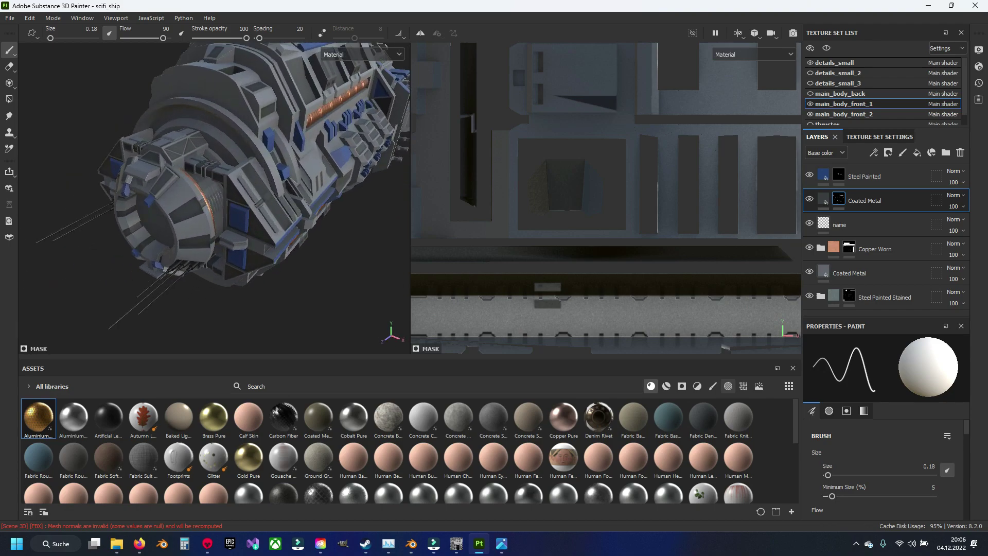
mouse_move(255, 196)
alt+mouse_down()
mouse_move(310, 125)
mouse_move(303, 186)
alt+mouse_up()
scroll(214, 198, up, 2)
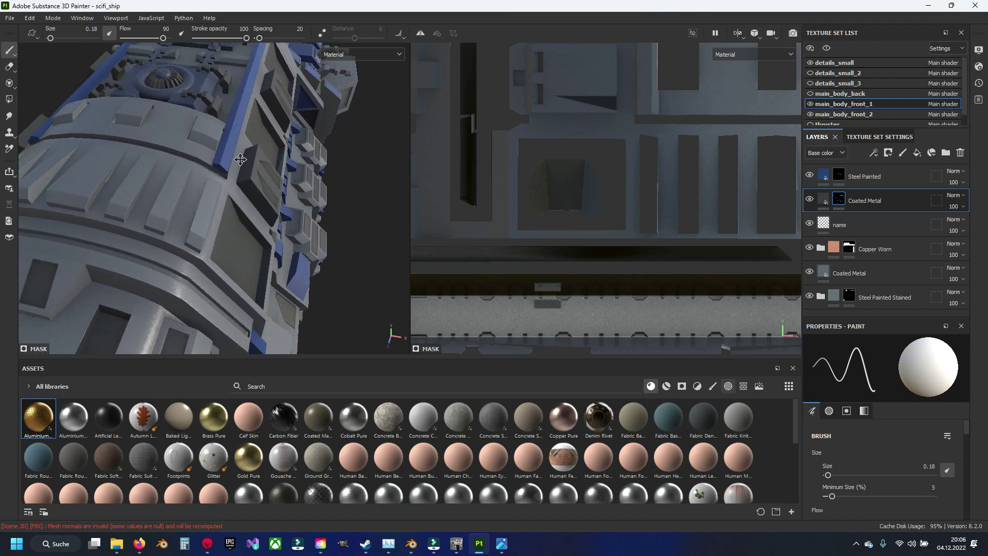
scroll(214, 198, up, 2)
- Make Steel Painted the active layer and set Polygon Fill to UV chunk mode
click(864, 176)
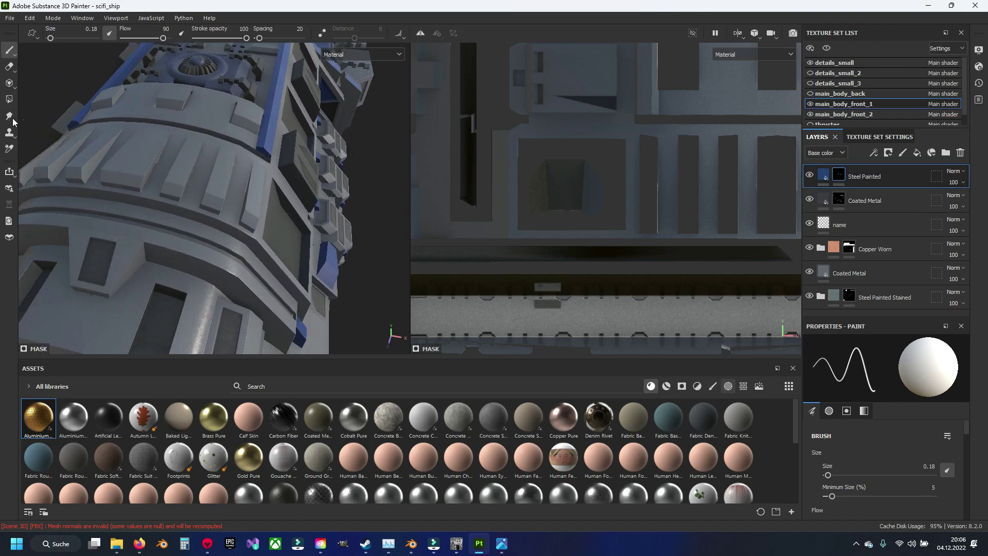
click(9, 99)
scroll(253, 178, up, 3)
scroll(253, 193, up, 3)
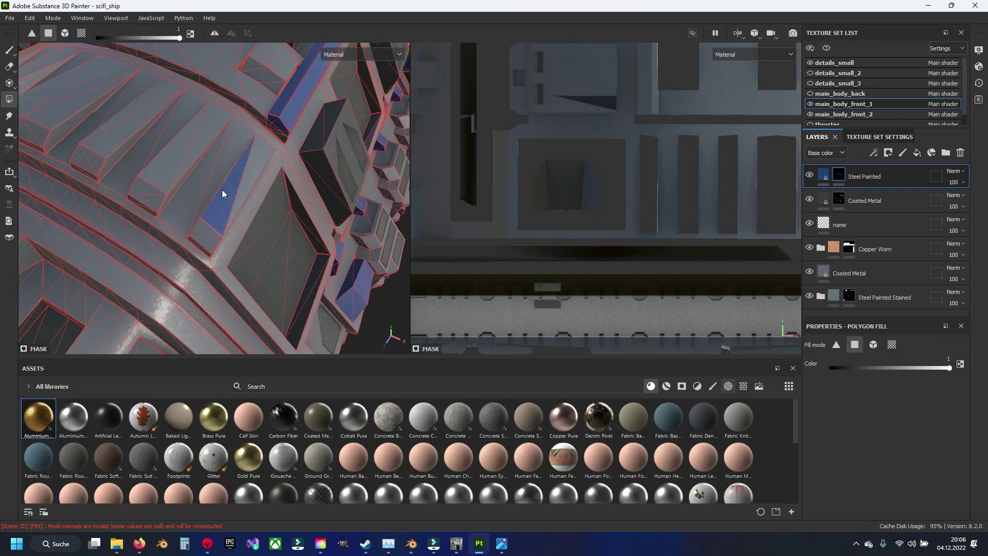
click(81, 33)
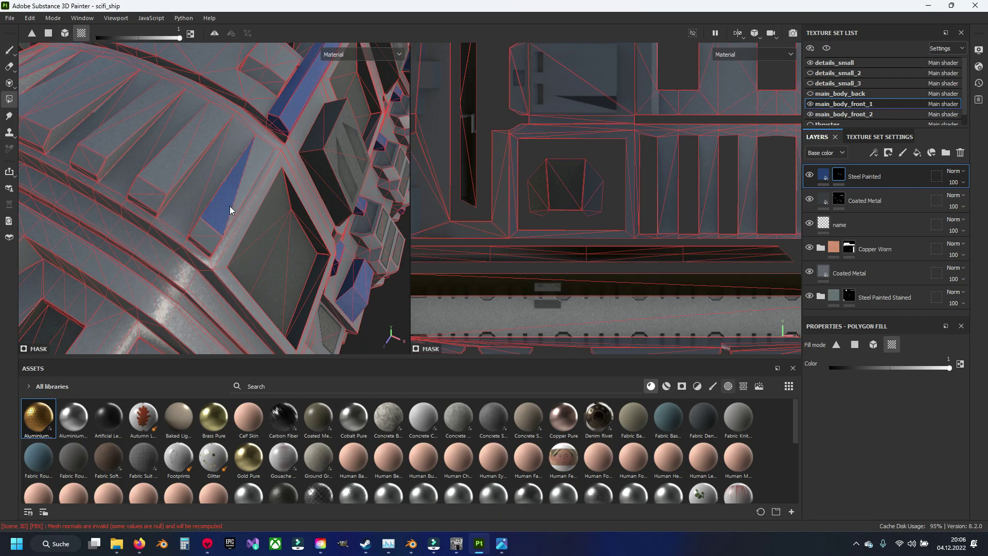
- Orbit closer onto the hull top and return to the paint brush
mouse_move(232, 210)
alt+mouse_down()
mouse_move(76, 187)
mouse_move(198, 202)
alt+mouse_up()
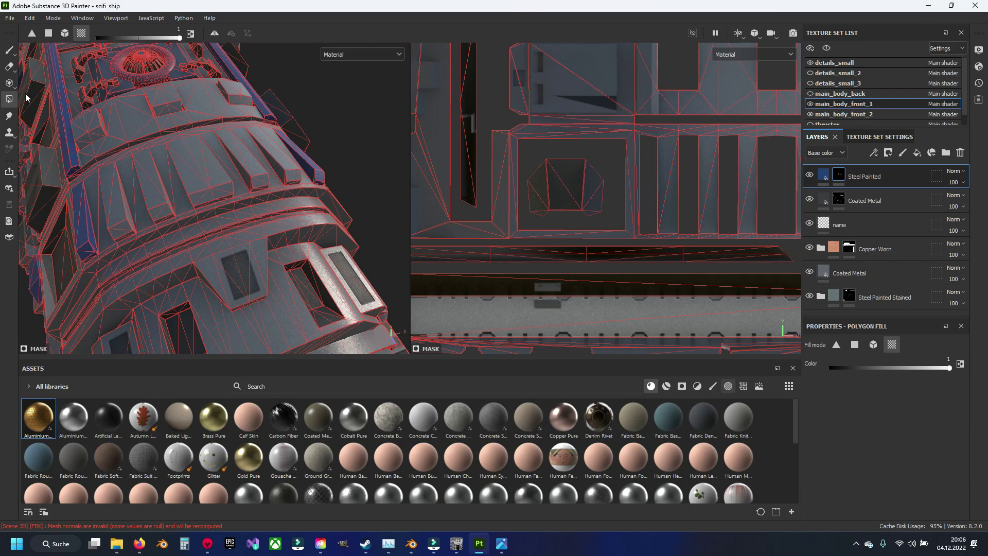
click(9, 52)
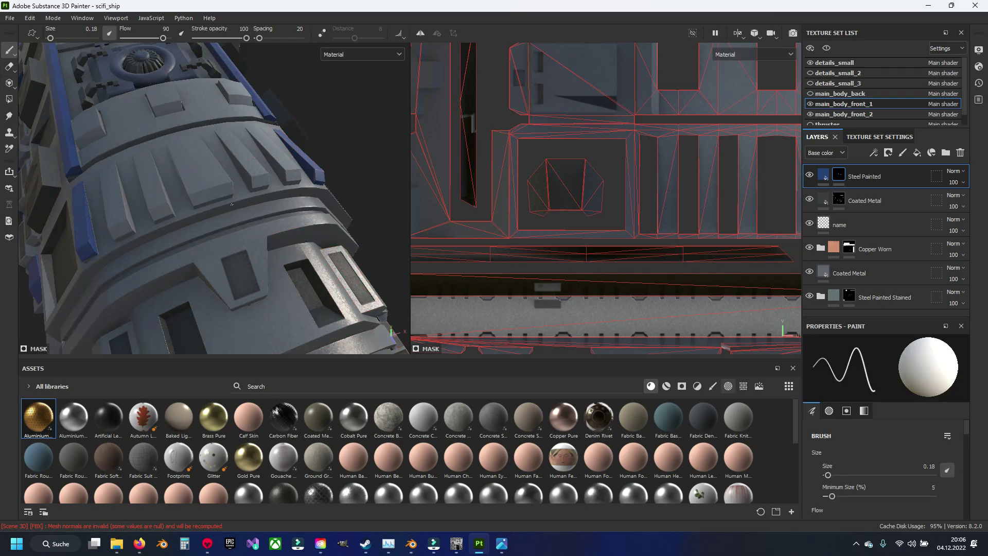
alt+drag(231, 204, 180, 194)
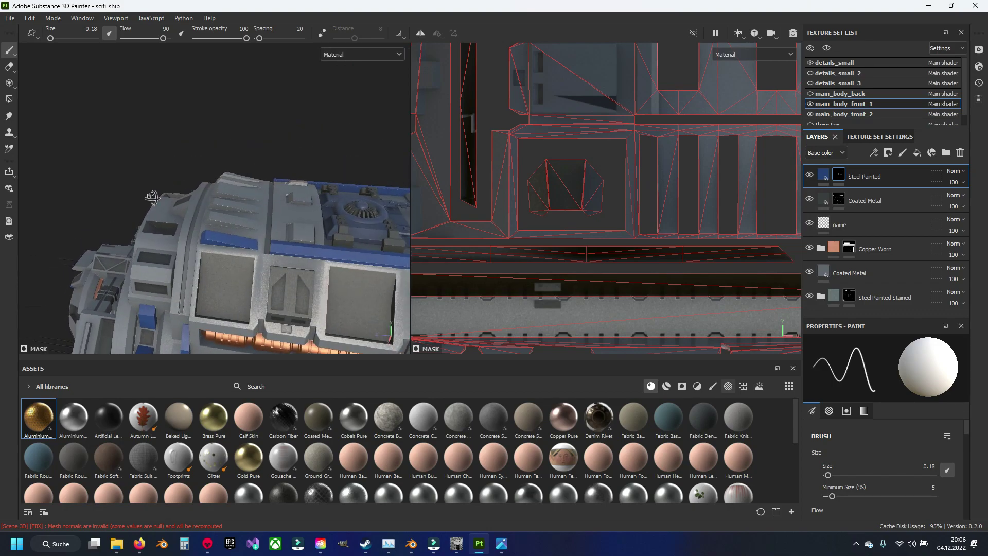
mouse_move(179, 195)
alt+mouse_down()
mouse_move(193, 236)
mouse_move(77, 170)
alt+mouse_up()
click(9, 99)
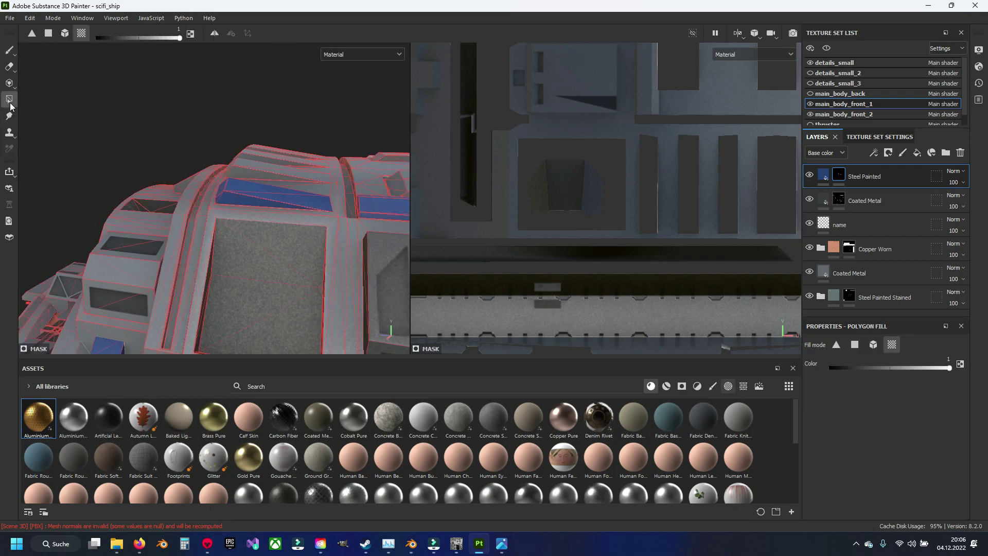
click(851, 208)
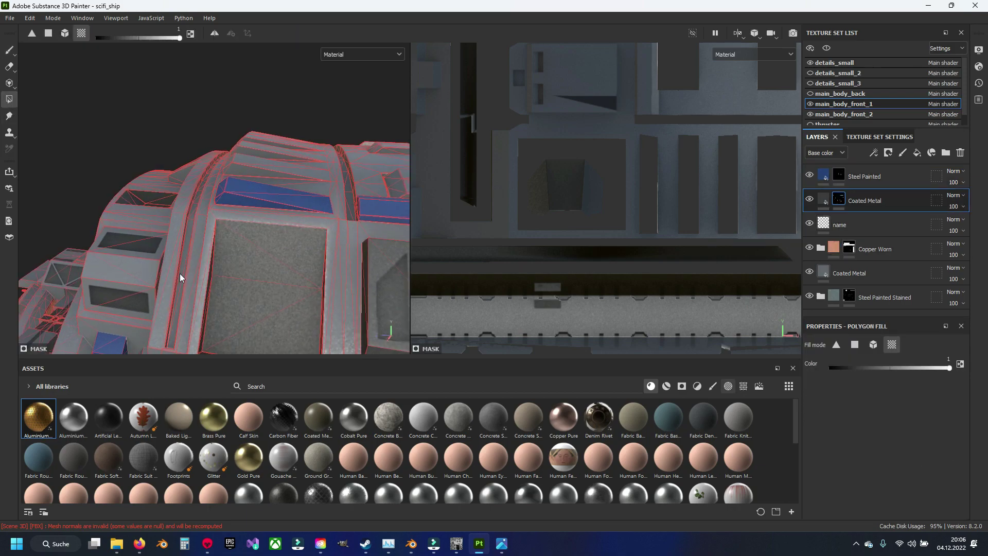
mouse_move(192, 221)
alt+mouse_down()
mouse_move(243, 308)
mouse_move(261, 124)
mouse_move(264, 162)
mouse_move(236, 229)
mouse_move(291, 214)
alt+mouse_up()
click(238, 233)
scroll(589, 239, down, 2)
scroll(588, 235, down, 3)
scroll(598, 227, down, 3)
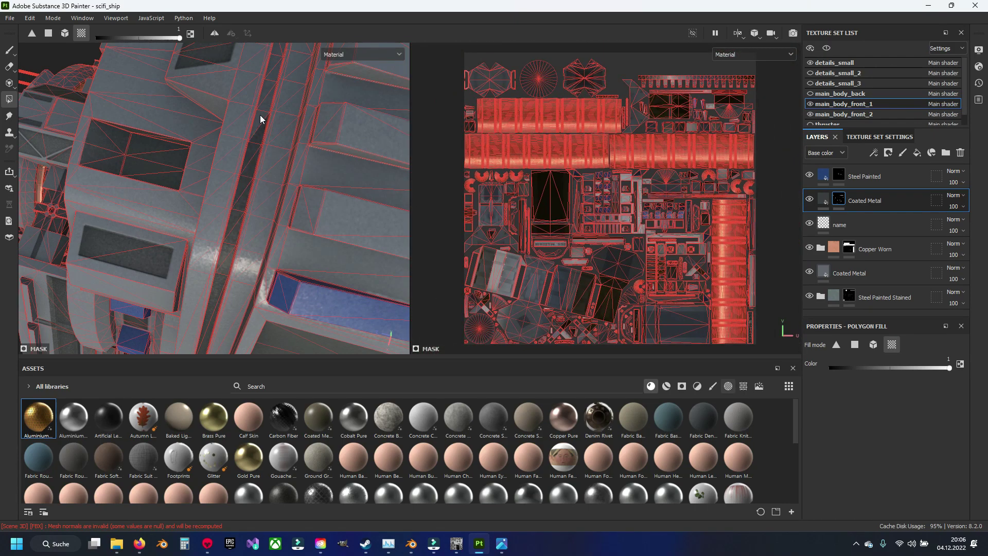
alt+drag(260, 115, 218, 263)
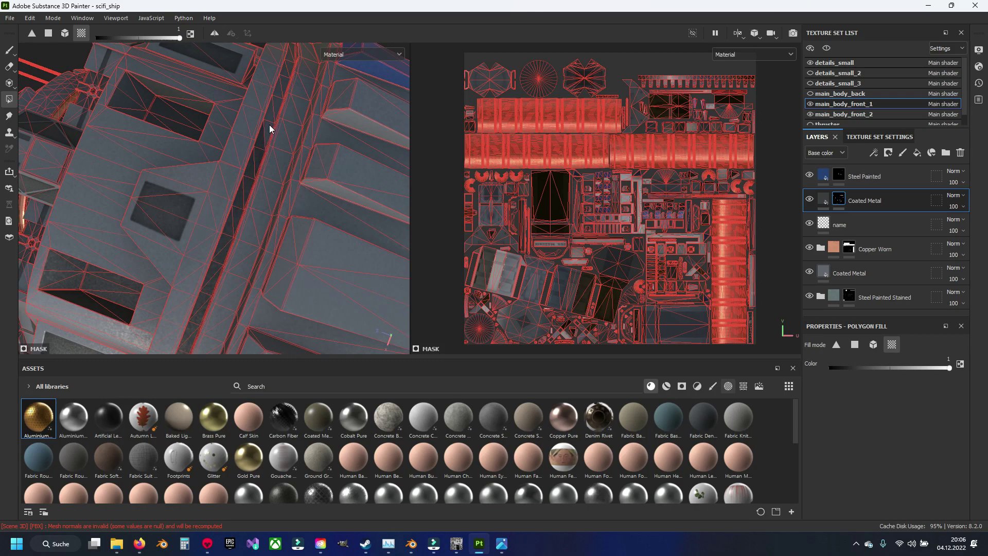
mouse_move(281, 89)
alt+mouse_down()
mouse_move(140, 162)
mouse_move(216, 178)
alt+mouse_up()
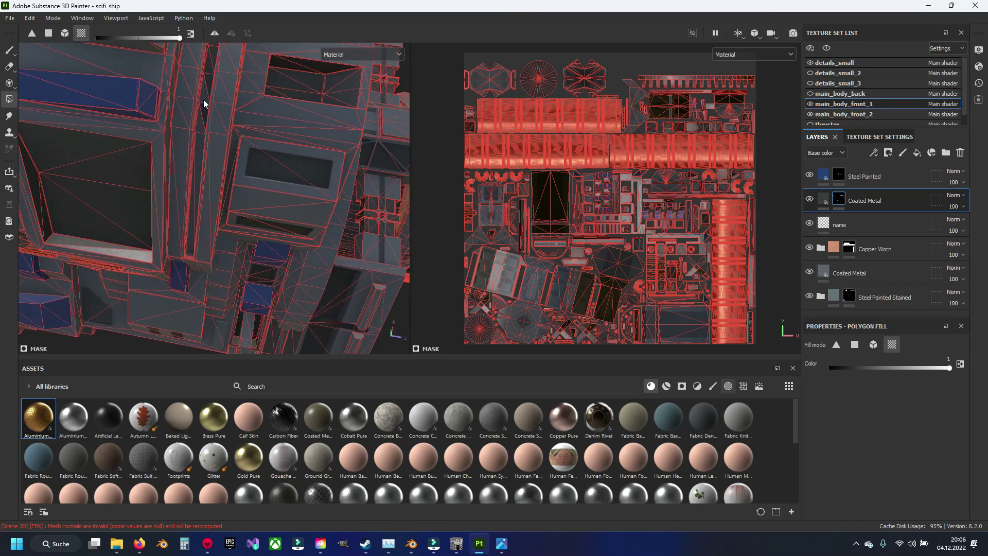
alt+drag(199, 144, 188, 242)
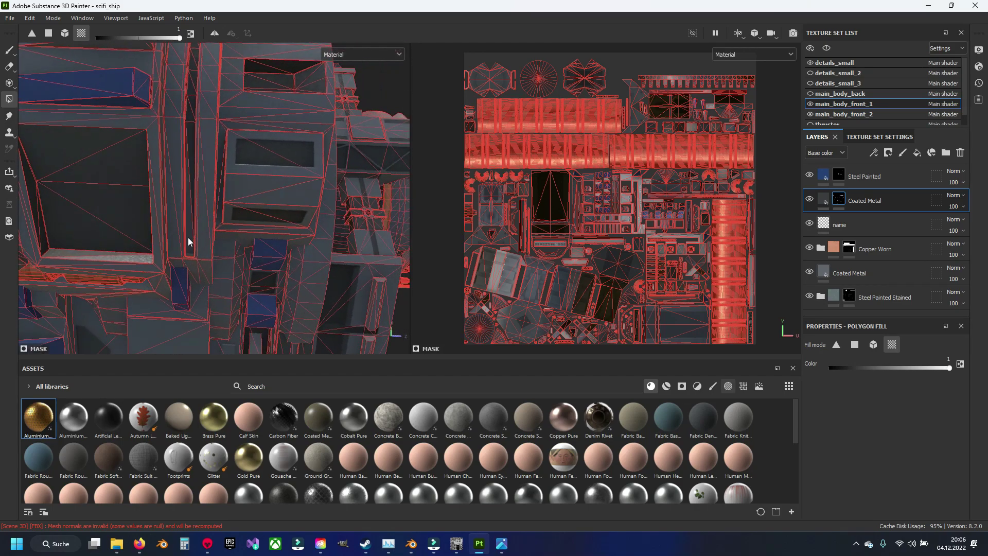
click(9, 50)
mouse_move(206, 206)
alt+mouse_down()
mouse_move(274, 298)
mouse_move(265, 288)
alt+mouse_up()
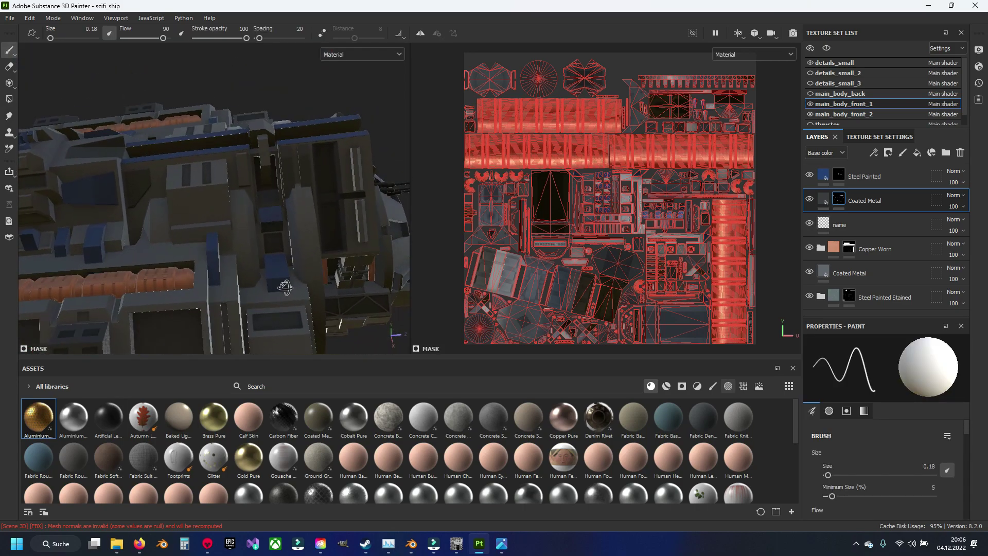
alt+middle_drag(265, 289, 227, 202)
scroll(227, 203, up, 5)
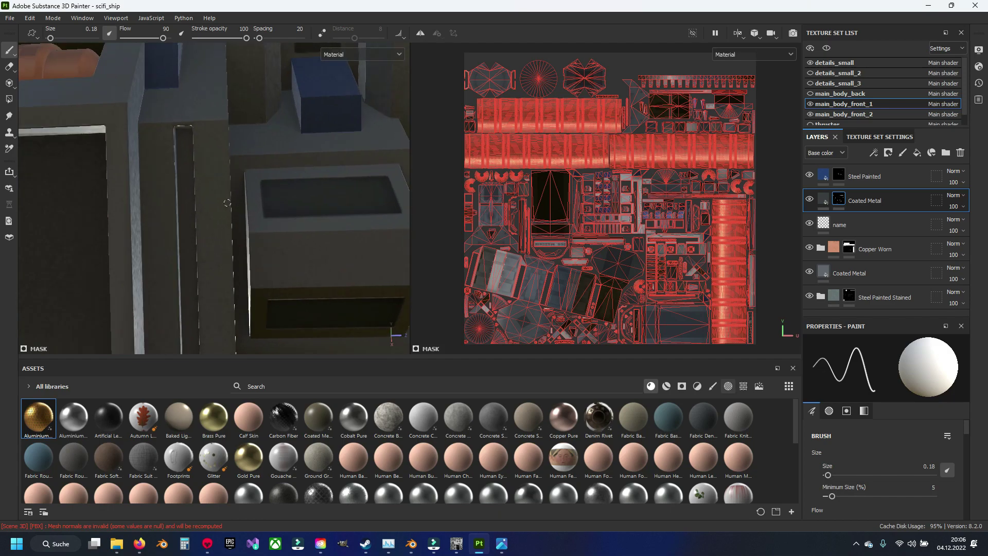
click(9, 100)
- Orbit along the groove and rotate the lighting to brighten the hull panels
scroll(201, 232, up, 3)
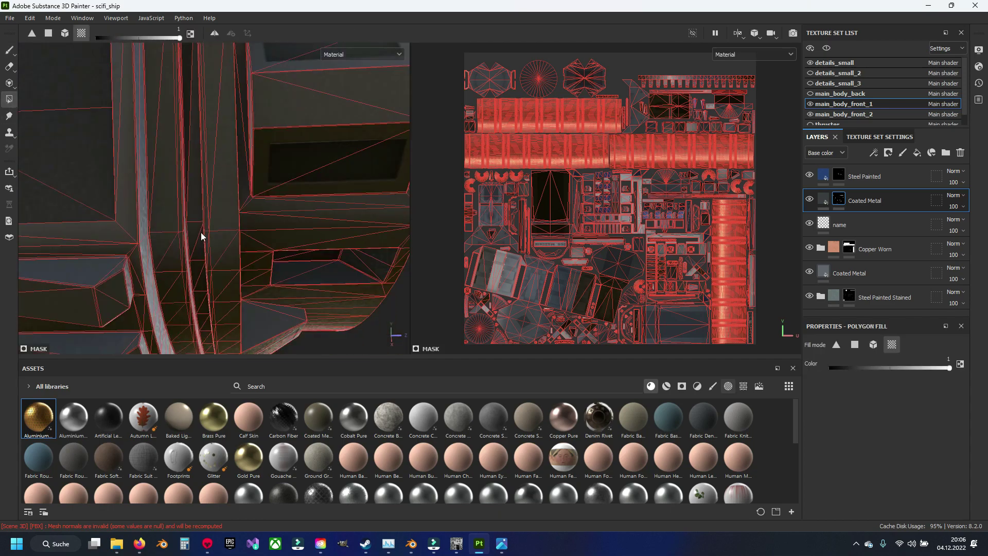
alt+drag(189, 239, 217, 251)
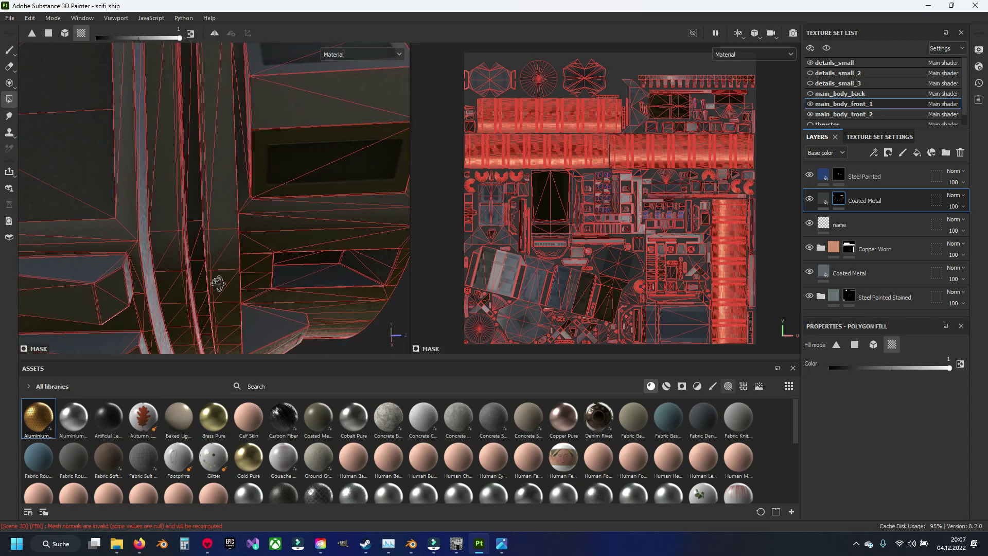
middle_drag(214, 312, 216, 227)
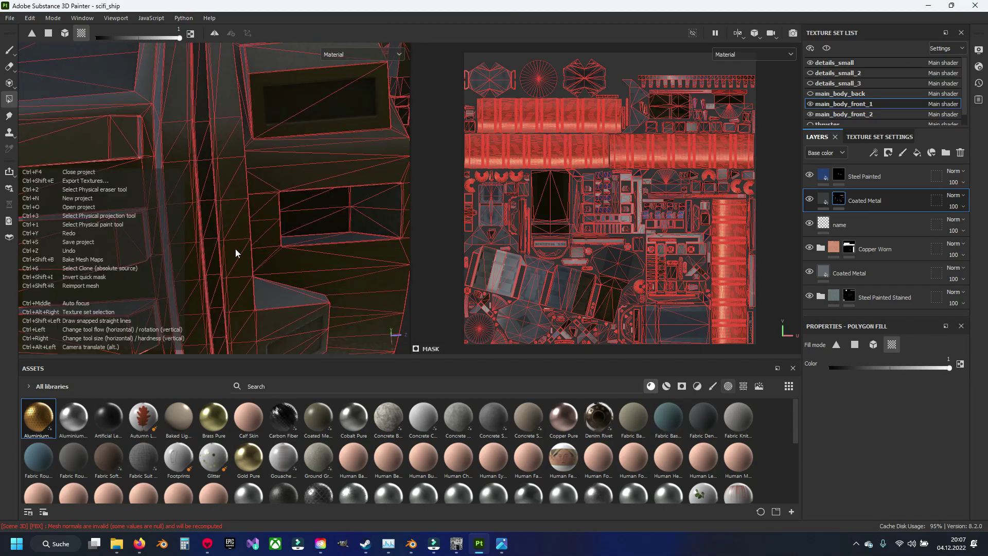
mouse_move(235, 248)
shift+right_down()
mouse_move(178, 249)
mouse_move(215, 245)
shift+right_up()
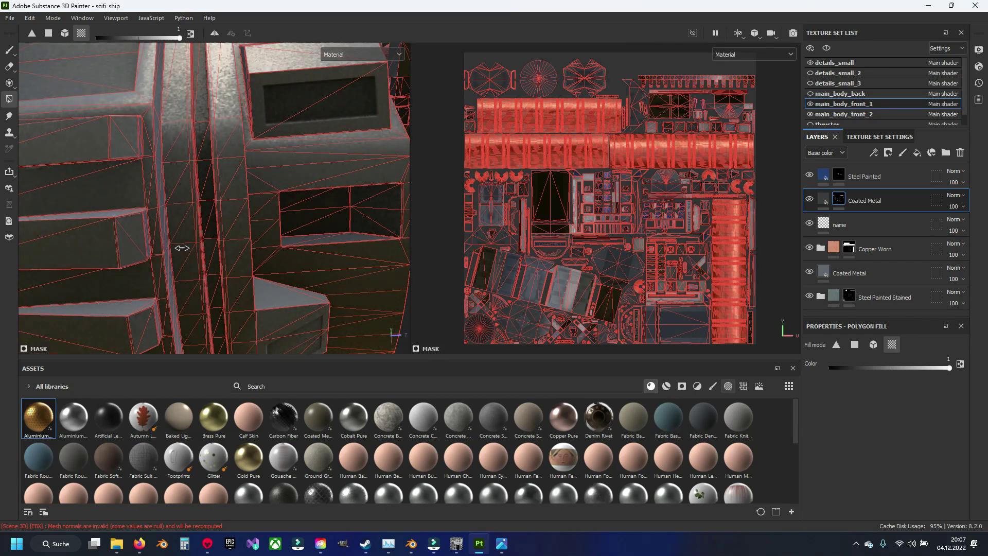
alt+drag(214, 245, 215, 165)
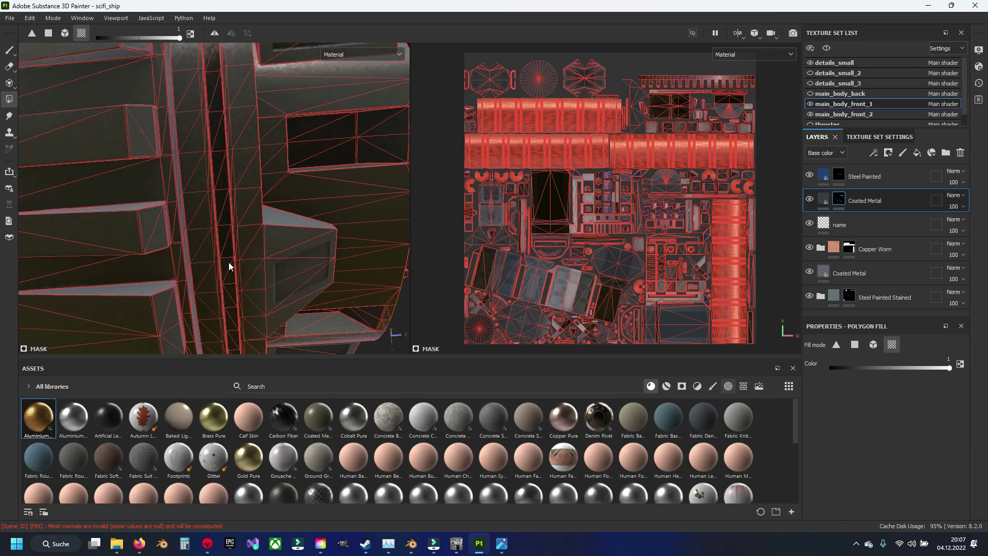
- Orbit around the groove and zoom out to show the ship's whole side
alt+drag(228, 276, 223, 266)
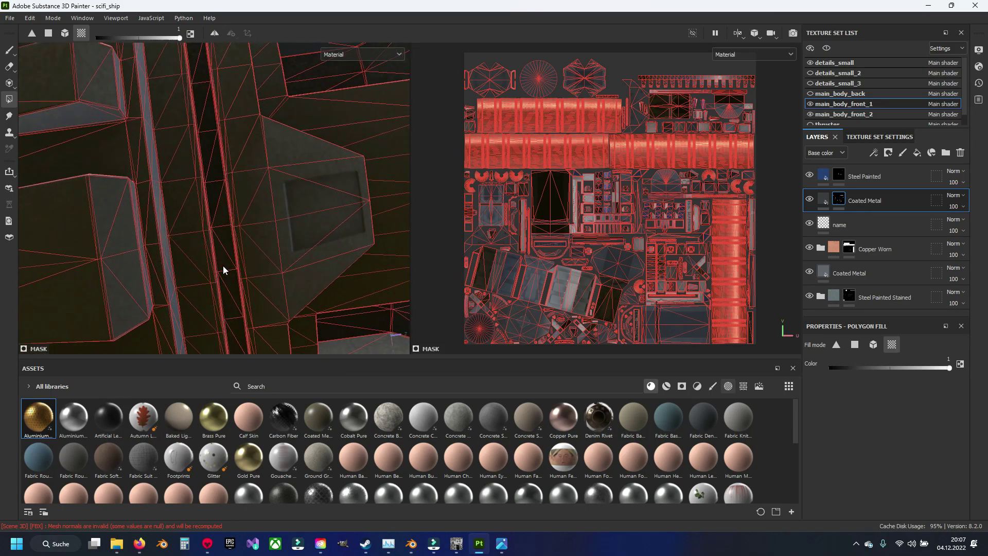
alt+drag(231, 288, 211, 150)
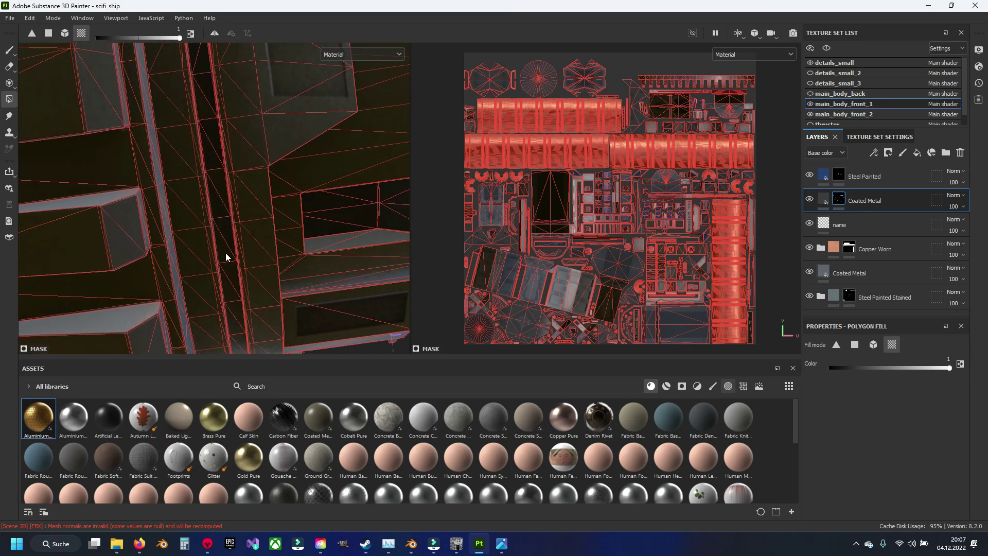
alt+drag(233, 308, 214, 208)
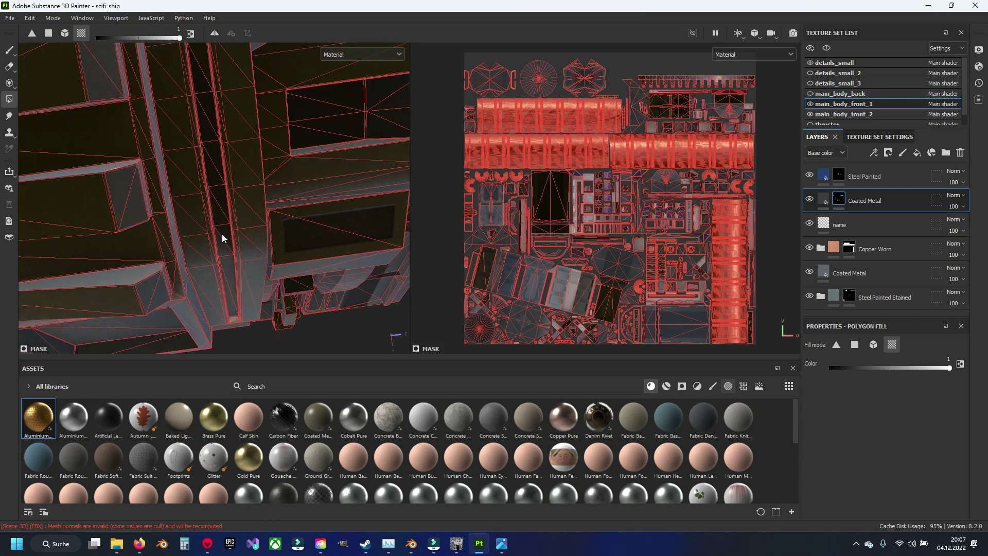
alt+drag(227, 289, 214, 146)
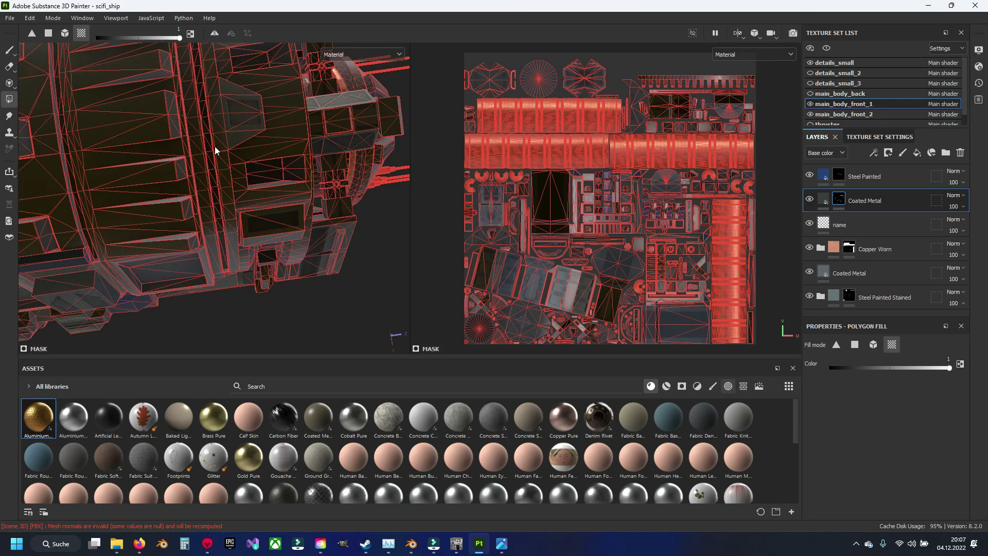
mouse_move(215, 146)
middle_down()
mouse_move(218, 256)
mouse_move(226, 242)
middle_up()
- Switch to the paint brush and make Steel Painted the working layer
key(1)
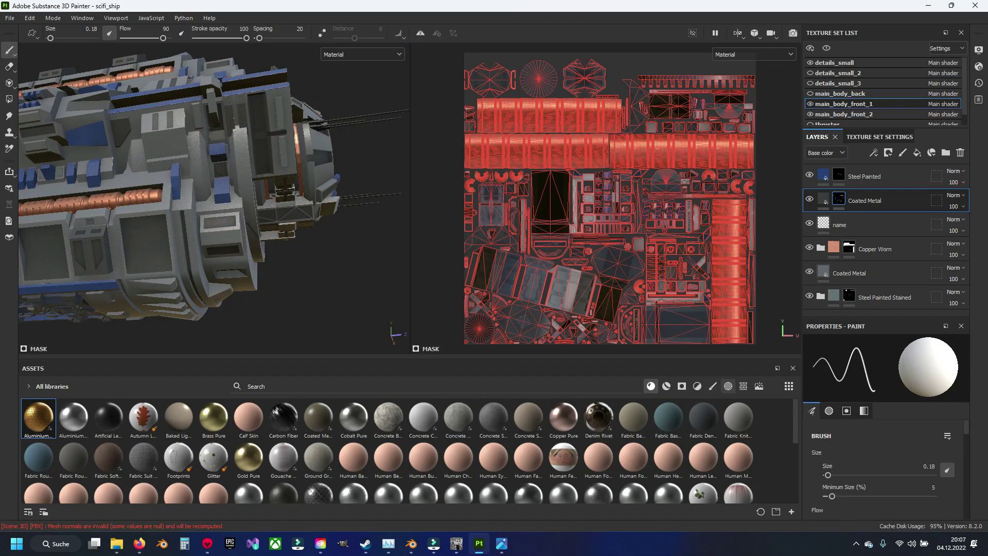
mouse_move(226, 242)
alt+mouse_down()
mouse_move(237, 230)
mouse_move(122, 157)
alt+mouse_up()
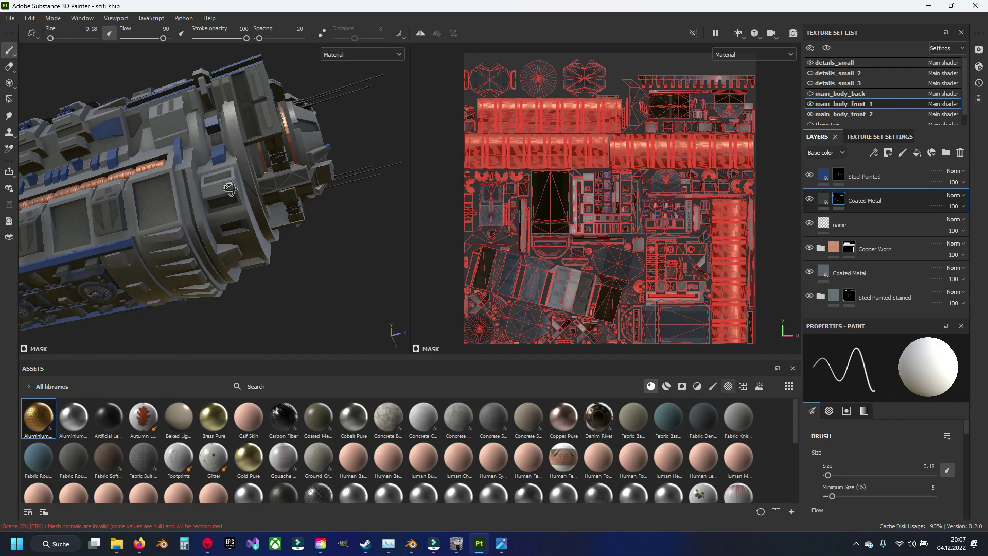
scroll(122, 158, up, 5)
click(828, 178)
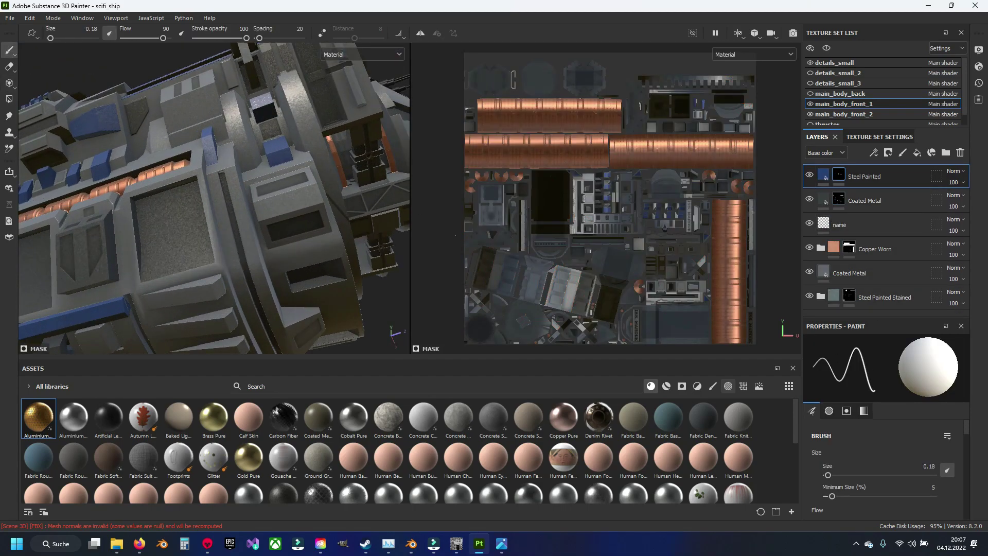
alt+drag(170, 175, 4, 117)
- Toggle Polygon Fill on and back to the brush, then orbit to an end-on ship view
click(8, 99)
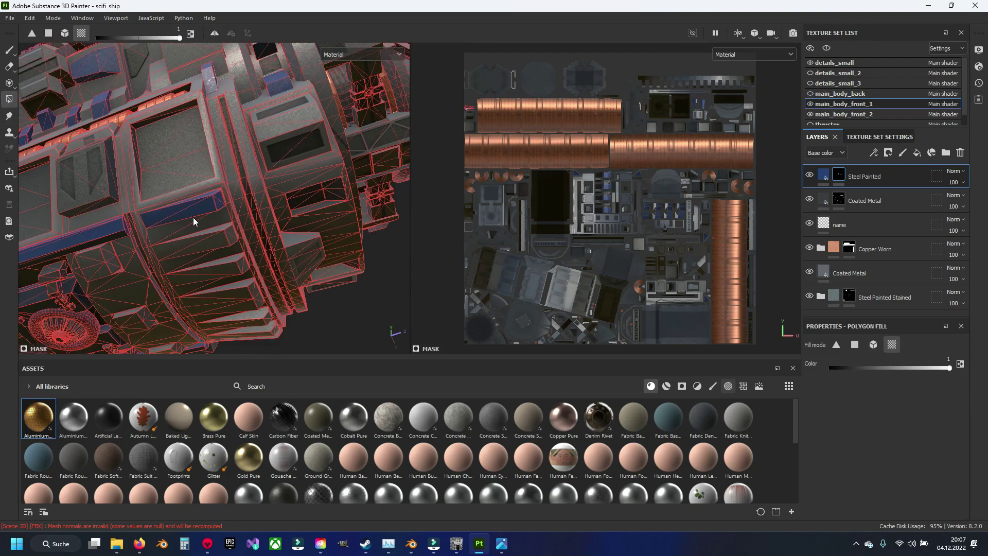
mouse_move(193, 217)
alt+mouse_down()
mouse_move(250, 308)
mouse_move(274, 192)
alt+mouse_up()
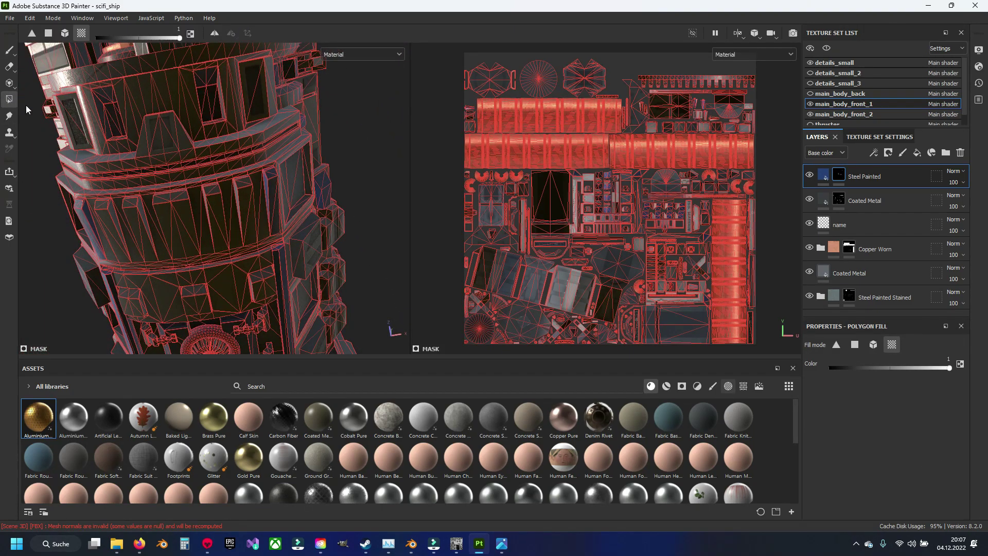
click(9, 50)
mouse_move(206, 195)
alt+mouse_down()
mouse_move(155, 170)
mouse_move(224, 280)
alt+mouse_up()
scroll(225, 281, up, 3)
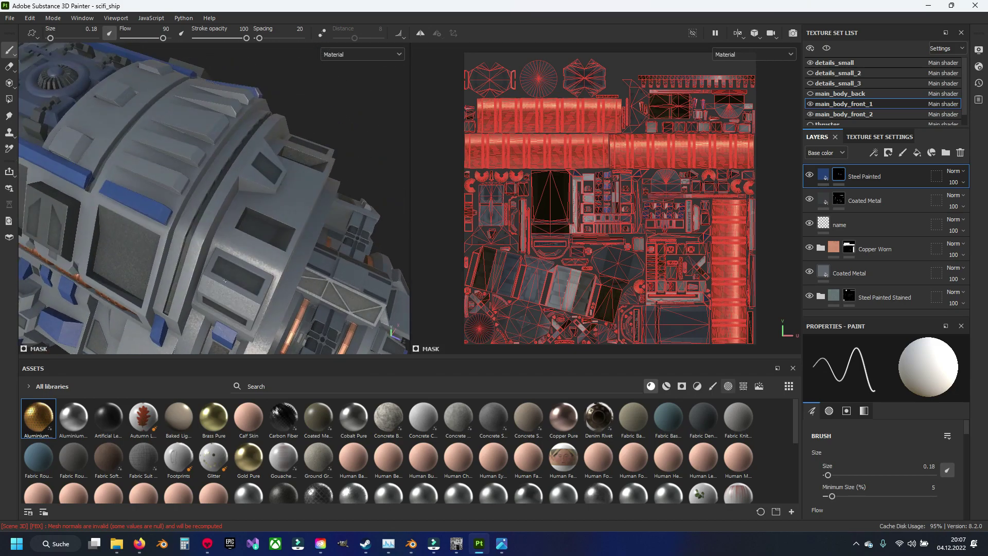
mouse_move(224, 281)
alt+mouse_down()
mouse_move(268, 185)
mouse_move(227, 154)
mouse_move(226, 196)
mouse_move(309, 216)
alt+mouse_up()
scroll(268, 185, down, 3)
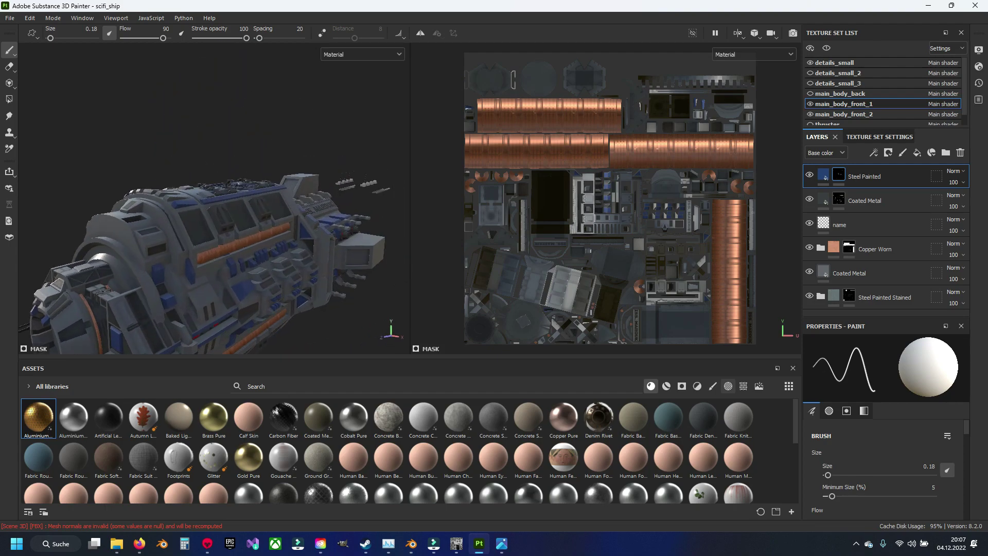
- Orbit to the ISS. MARDUK side, frame the red-hatched hull panel, and select Coated Metal
mouse_move(193, 276)
alt+mouse_down()
mouse_move(313, 272)
mouse_move(178, 259)
mouse_move(124, 199)
alt+mouse_up()
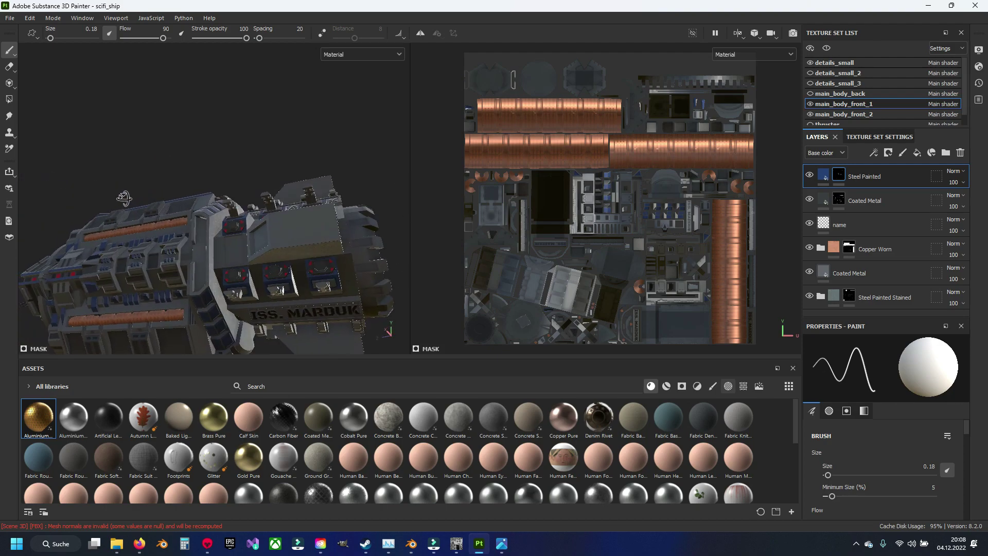
alt+right_drag(124, 198, 199, 257)
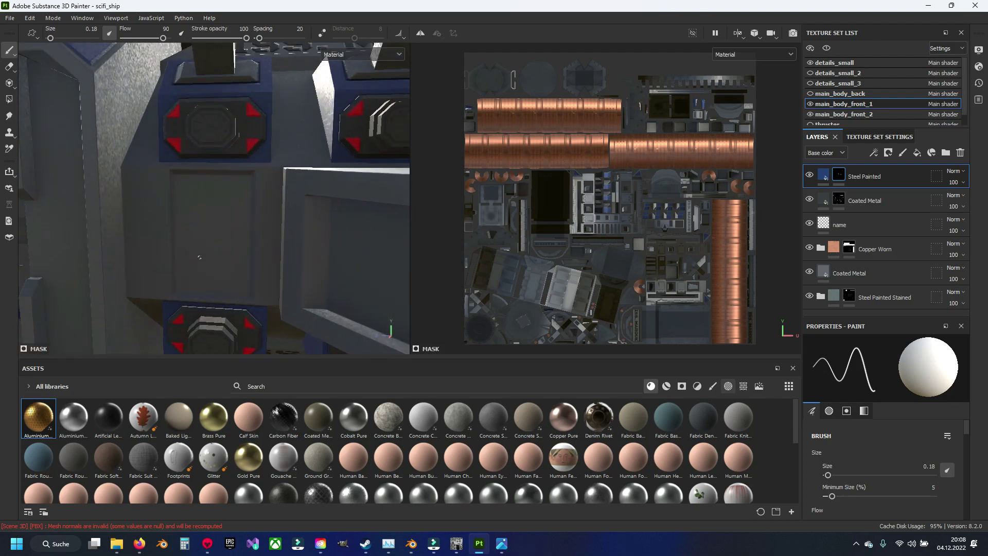
mouse_move(199, 257)
alt+mouse_down()
mouse_move(203, 170)
mouse_move(213, 231)
alt+mouse_up()
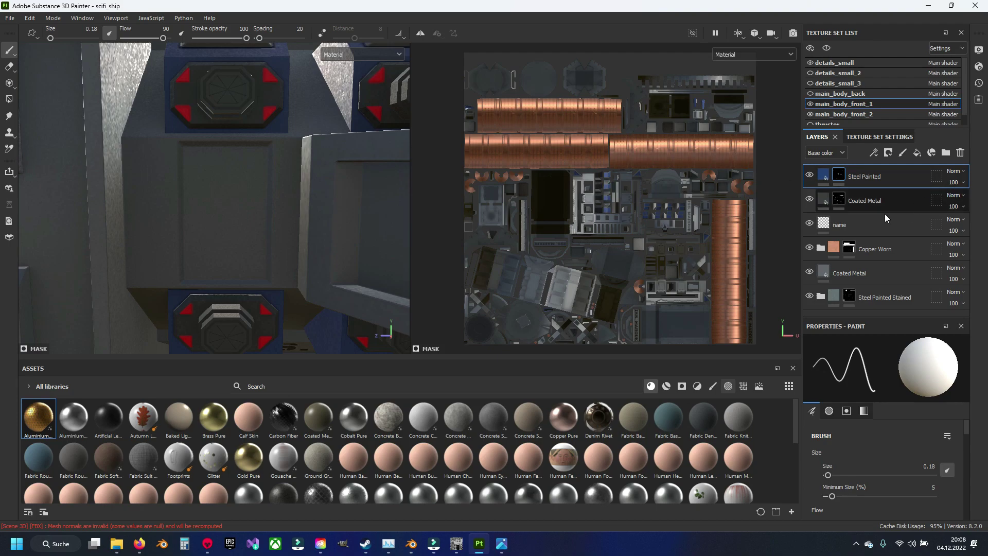
click(840, 202)
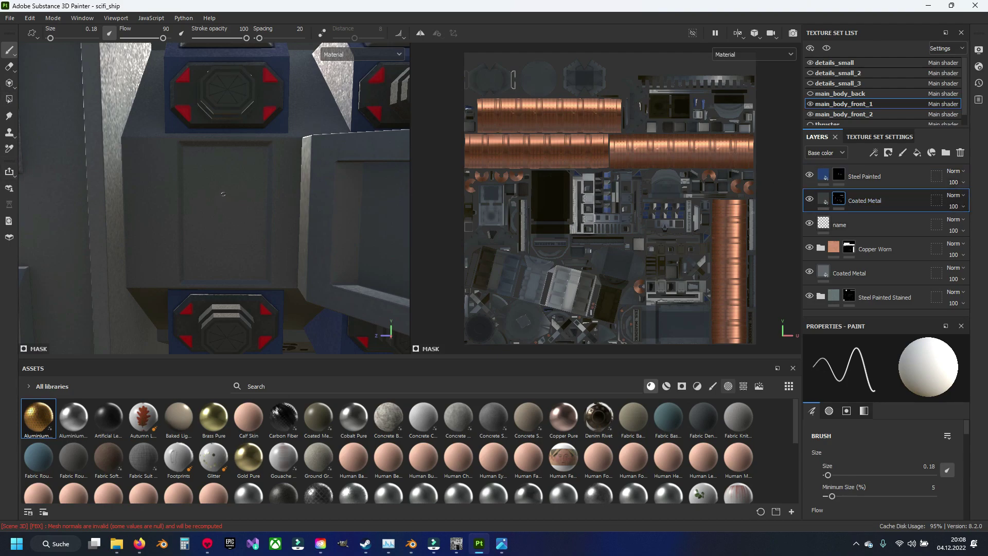
scroll(223, 194, up, 1)
- Outline the recessed hull panel with straight dark lines between its four corners
alt+drag(250, 178, 177, 159)
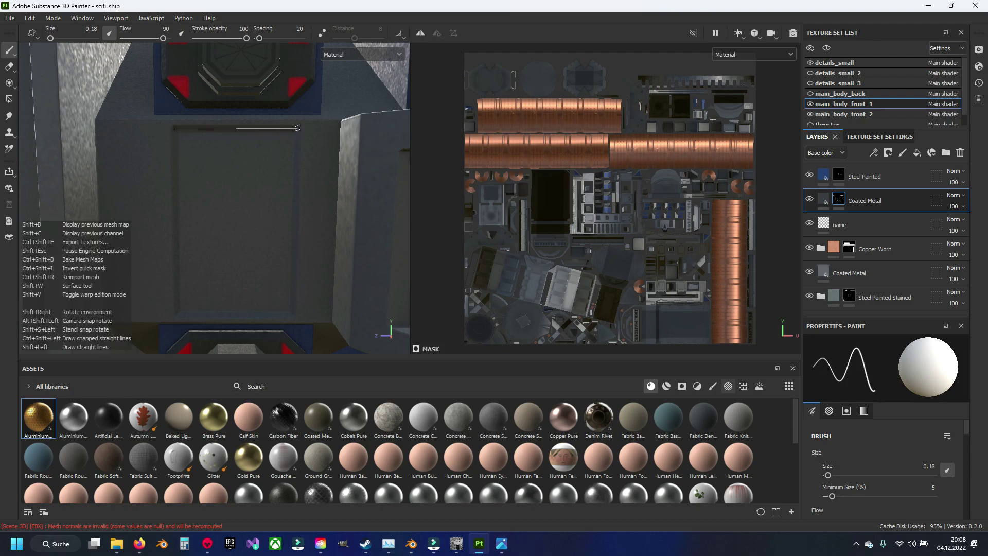
shift+click(293, 133)
shift+click(293, 314)
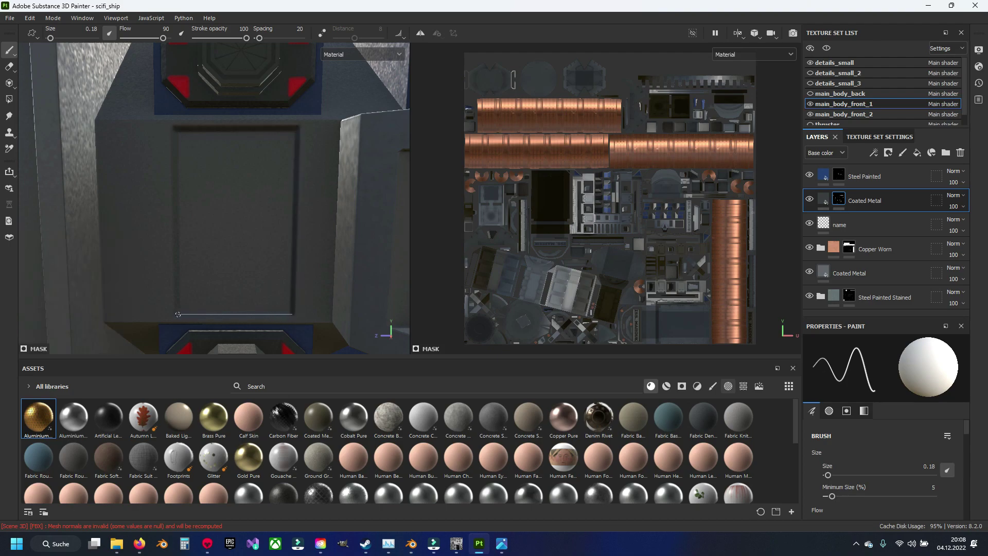
shift+click(177, 314)
shift+click(174, 131)
- Enlarge the brush and retrace the panel's top, right, bottom and left edges
key(bracketright)
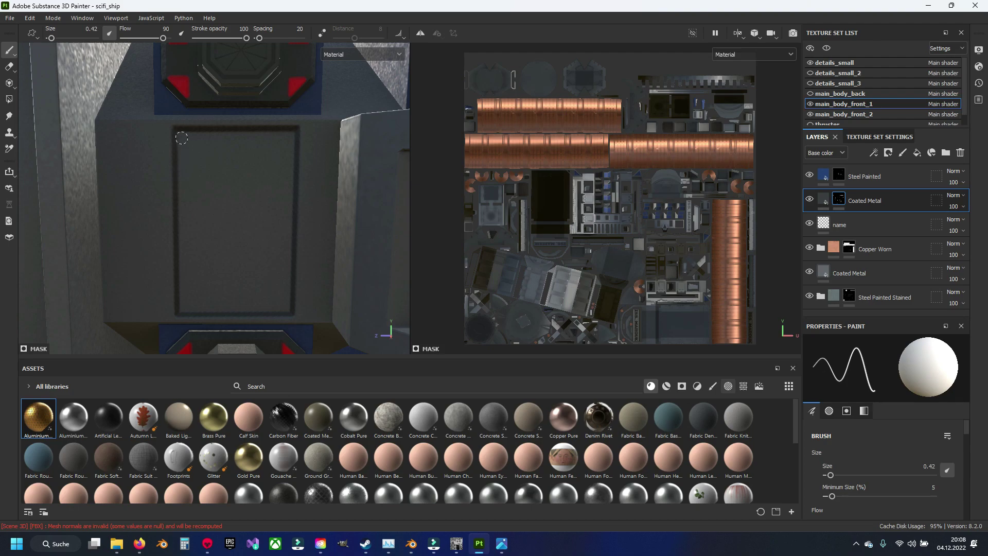
shift+click(292, 136)
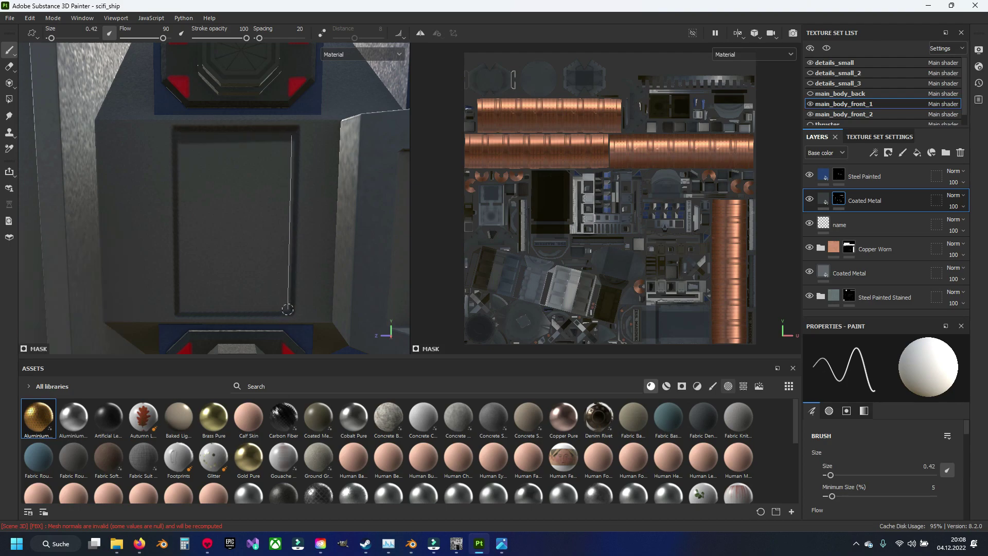
shift+click(288, 309)
shift+click(183, 309)
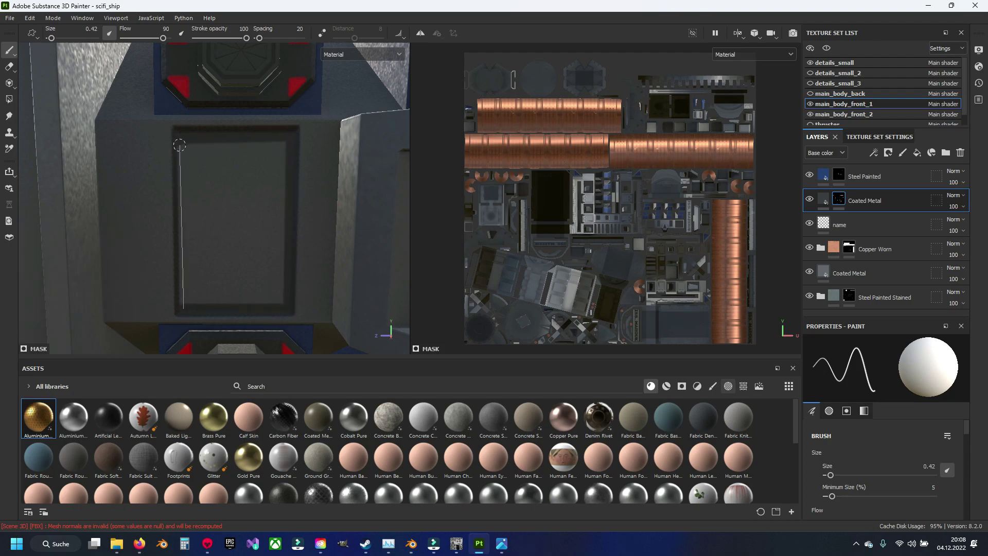
shift+click(183, 139)
- Paint over the panel's light interior until it is almost entirely dark
drag(202, 164, 282, 268)
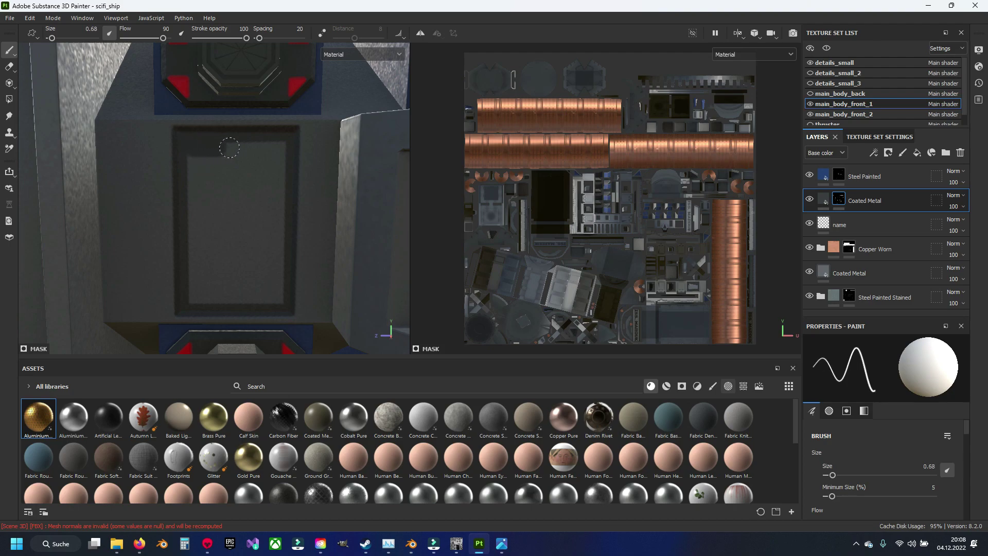
drag(245, 298, 188, 278)
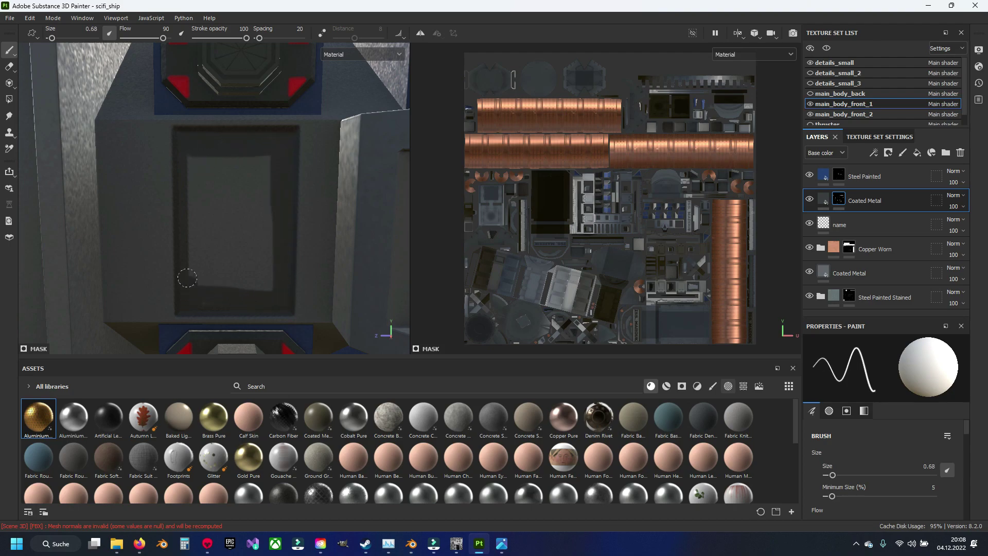
drag(190, 162, 277, 211)
mouse_move(205, 304)
mouse_down()
mouse_move(200, 255)
mouse_move(249, 173)
mouse_move(260, 280)
mouse_move(263, 176)
mouse_move(208, 222)
mouse_up()
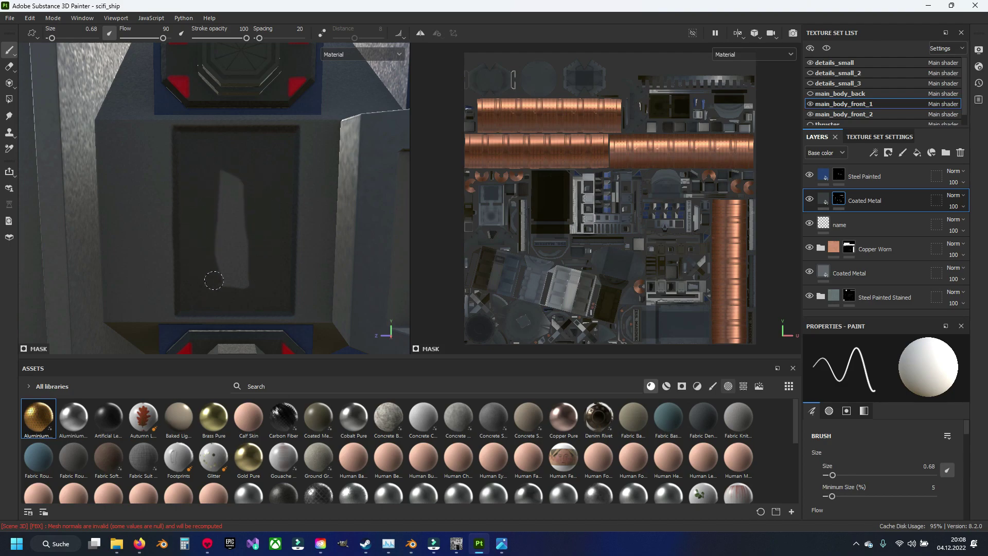
mouse_move(214, 280)
mouse_down()
mouse_move(229, 175)
mouse_move(226, 275)
mouse_move(236, 214)
mouse_move(205, 228)
mouse_up()
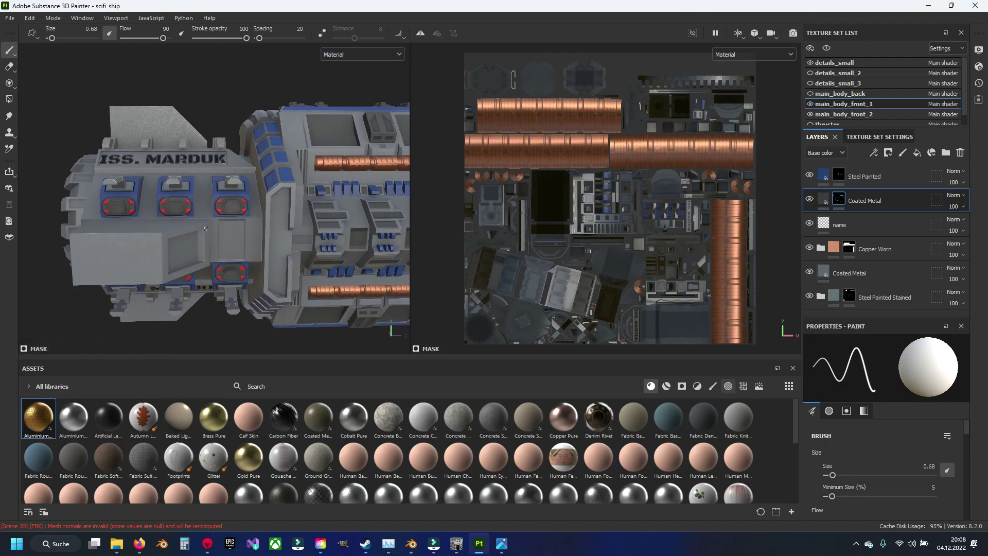
- Zoom onto the hull panel between the red hex boxes and paint straight dark lines along its four edges
scroll(205, 228, up, 5)
alt+drag(206, 228, 197, 169)
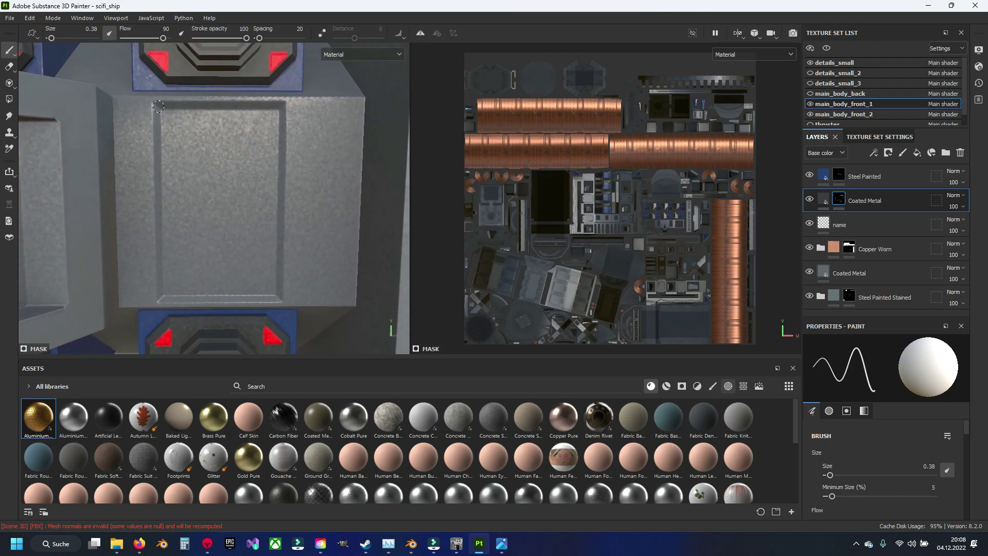
key(shift)
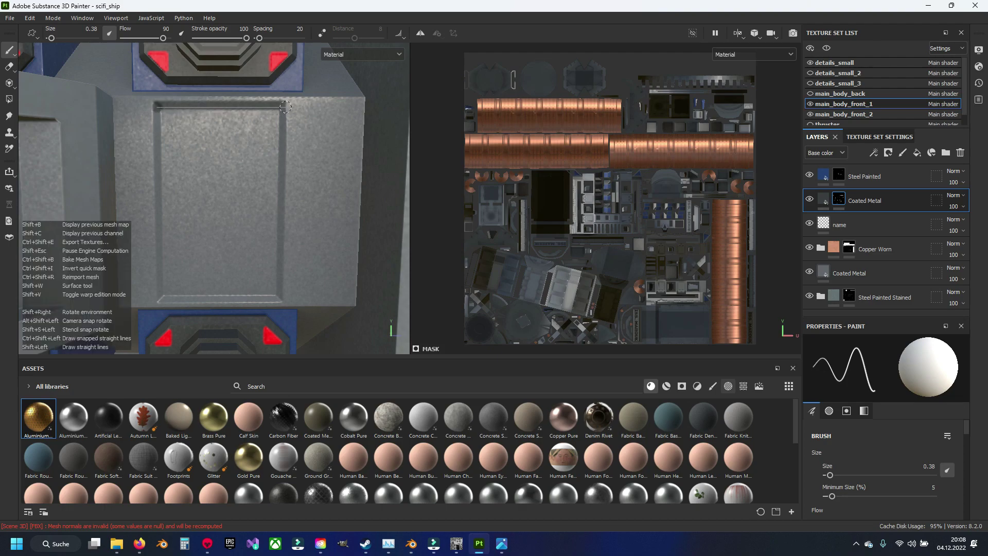
shift+click(281, 107)
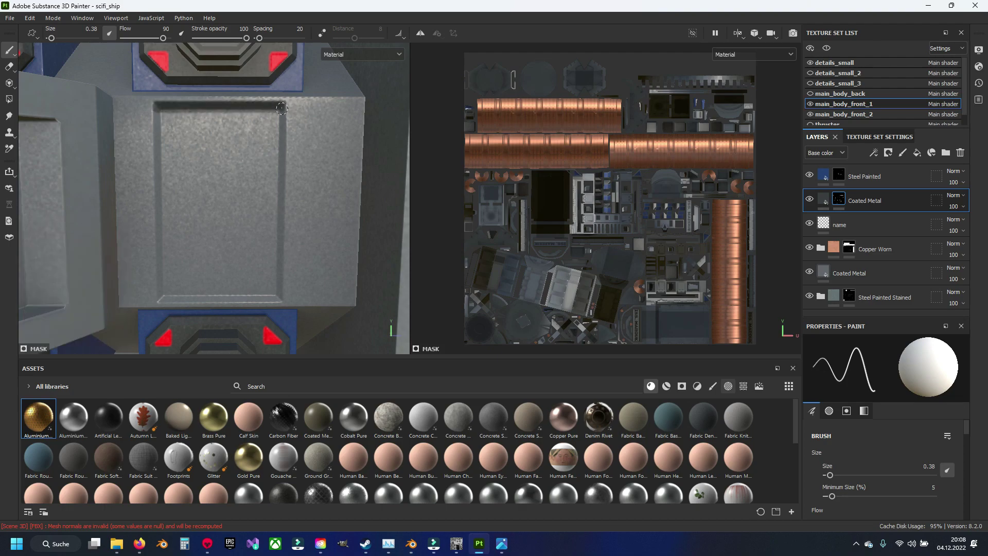
shift+click(277, 297)
shift+click(163, 299)
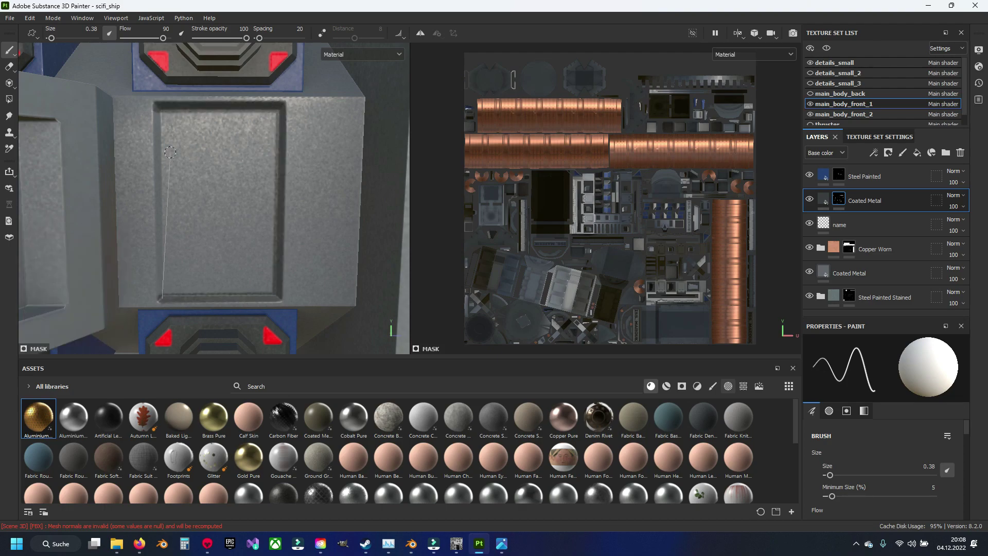
shift+click(170, 118)
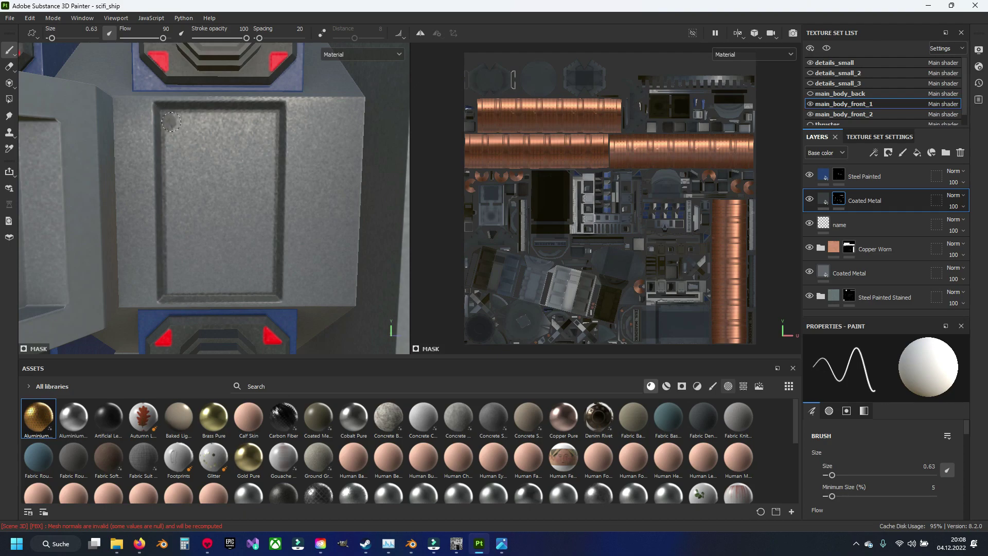
mouse_move(171, 122)
mouse_down()
mouse_move(254, 123)
mouse_move(268, 255)
mouse_move(165, 288)
mouse_move(175, 129)
mouse_up()
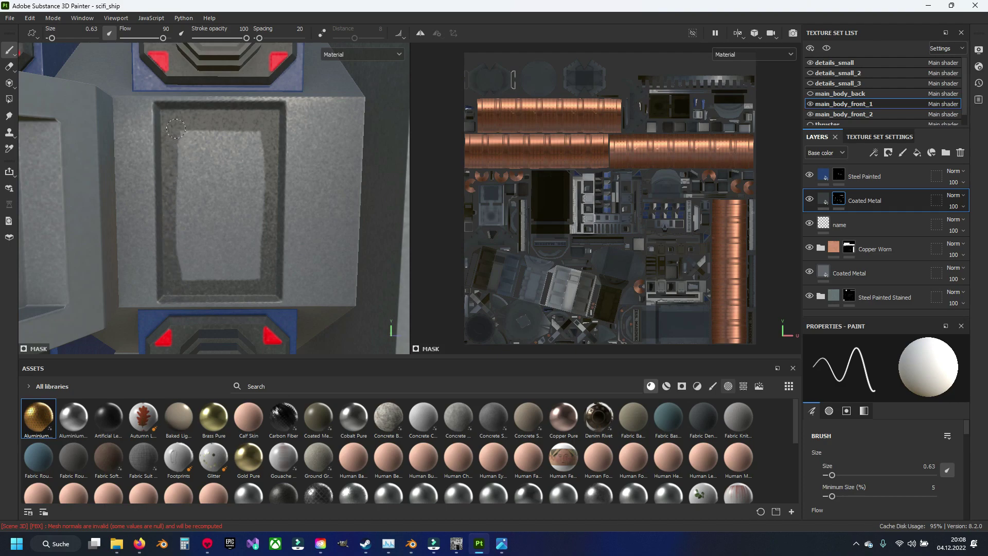
- Enlarge the brush and fill the panel's interior with dark paint
shift+click(276, 138)
drag(261, 145, 260, 278)
key(bracketright)
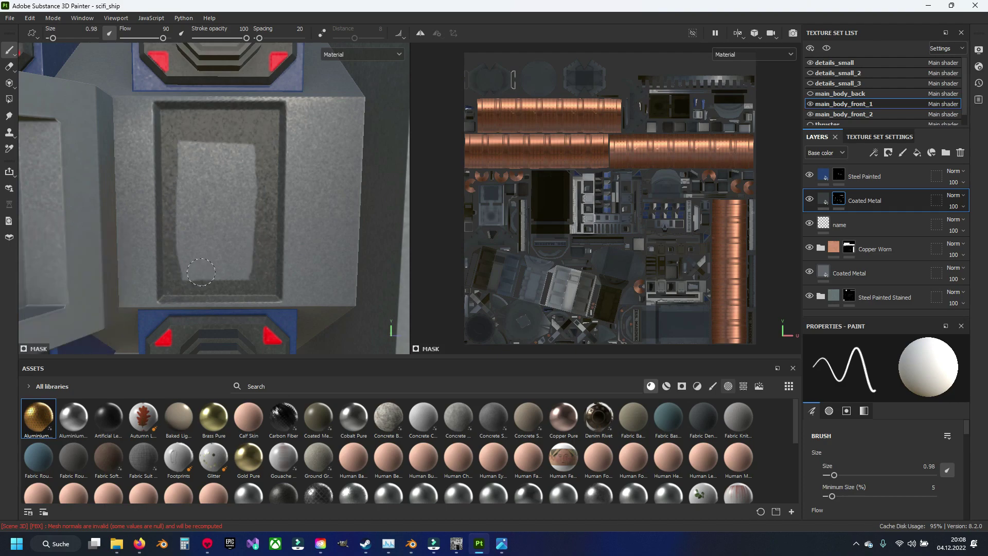
mouse_move(184, 281)
mouse_down()
mouse_move(180, 169)
mouse_move(241, 149)
mouse_move(253, 281)
mouse_move(200, 154)
mouse_move(227, 267)
mouse_move(223, 225)
mouse_up()
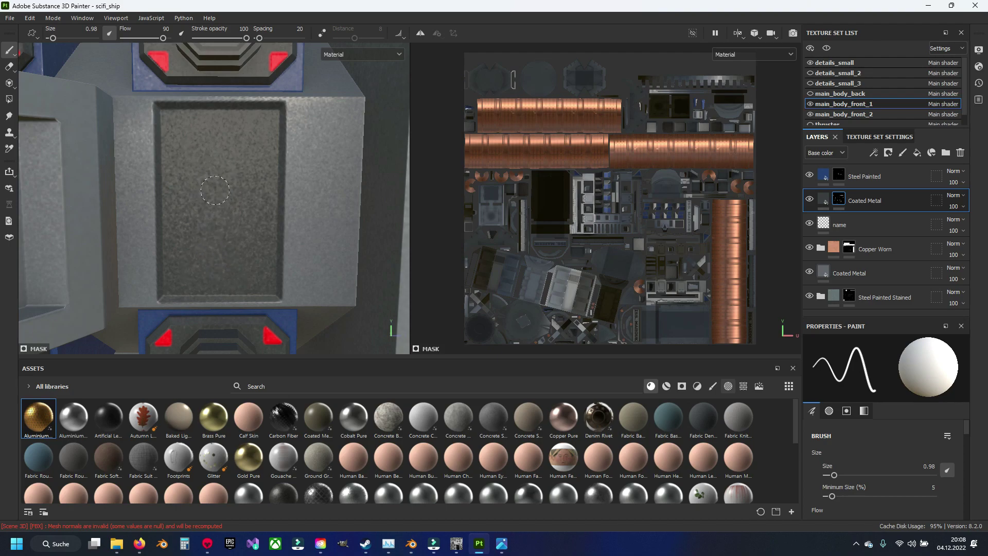
scroll(184, 153, down, 3)
- Orbit the ship to bring the engine and ISS. MARDUK lettering into view
scroll(184, 153, down, 3)
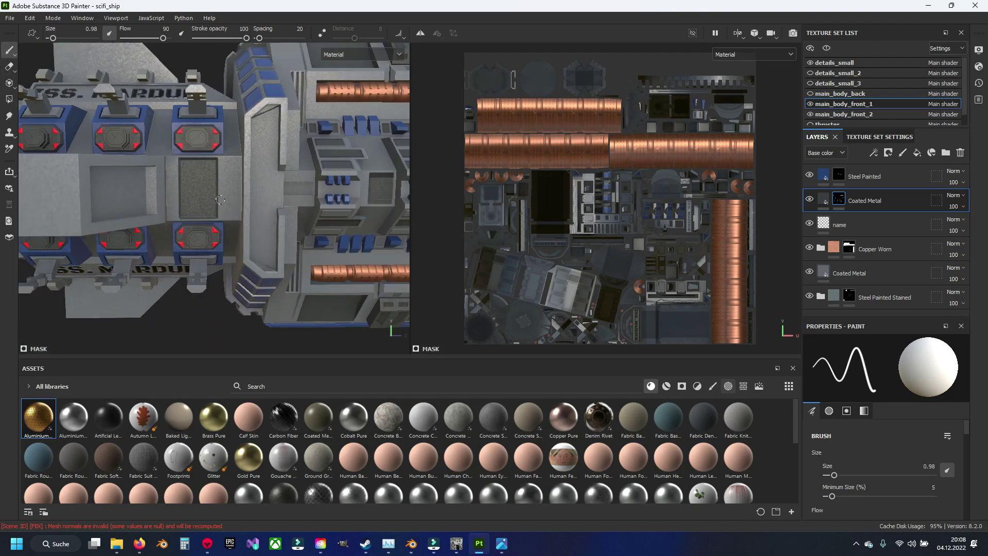
mouse_move(184, 153)
alt+mouse_down()
mouse_move(288, 178)
mouse_move(235, 184)
mouse_move(353, 140)
mouse_move(254, 220)
mouse_move(266, 168)
mouse_move(186, 254)
alt+mouse_up()
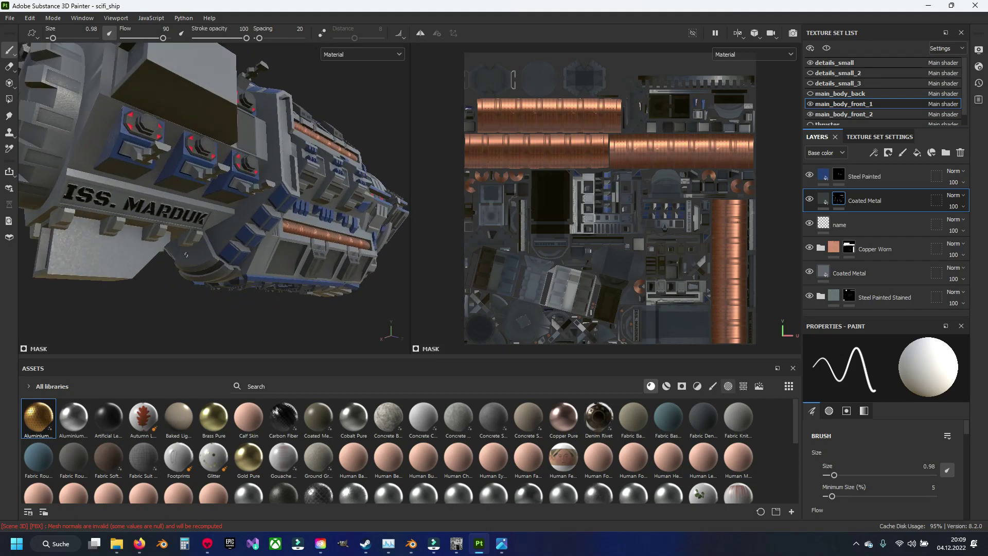
alt+drag(122, 105, 272, 181)
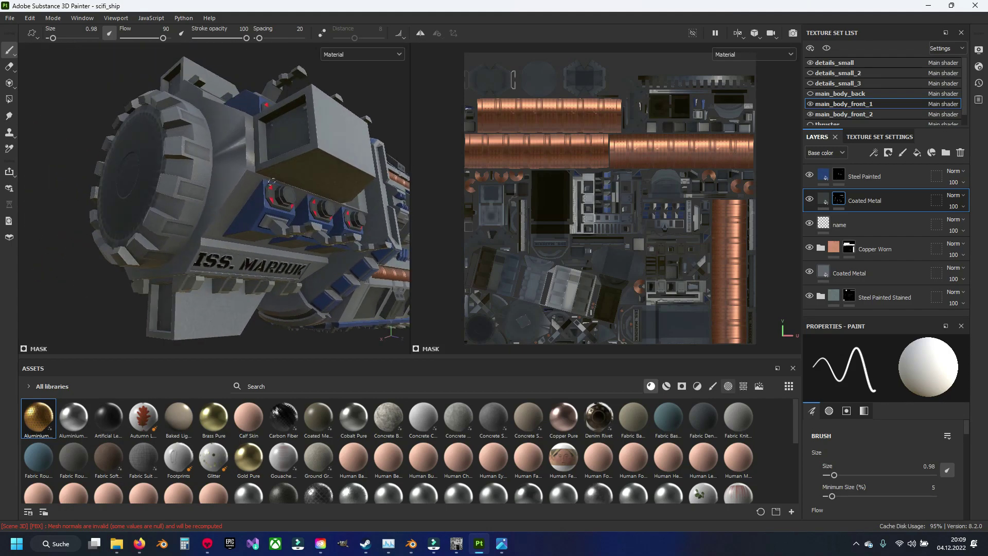
mouse_move(295, 251)
alt+mouse_down()
mouse_move(252, 172)
mouse_move(258, 166)
mouse_move(181, 213)
alt+mouse_up()
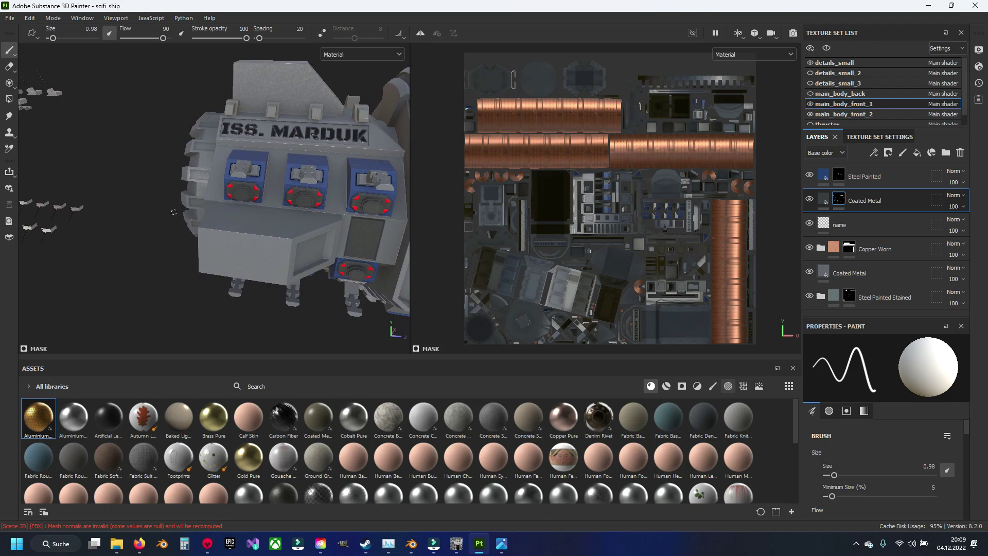
alt+drag(174, 212, 134, 213)
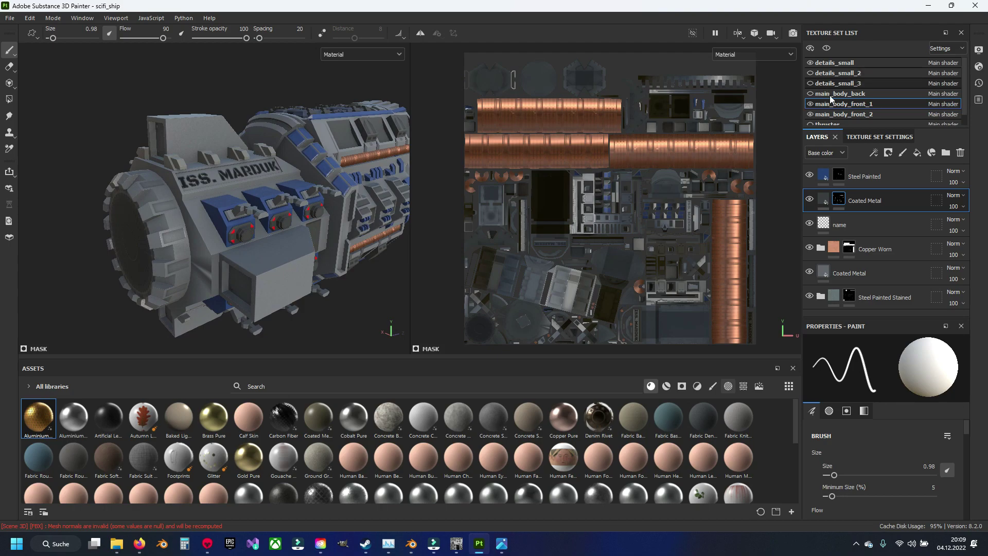
- Make the details_small_2, thruster and main_body_back texture sets visible again
click(810, 74)
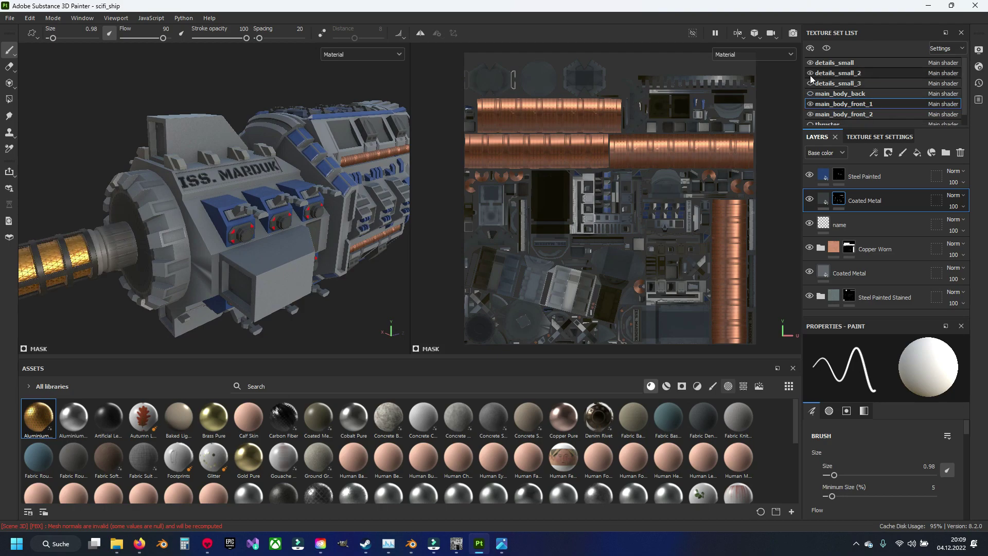
scroll(811, 85, down, 1)
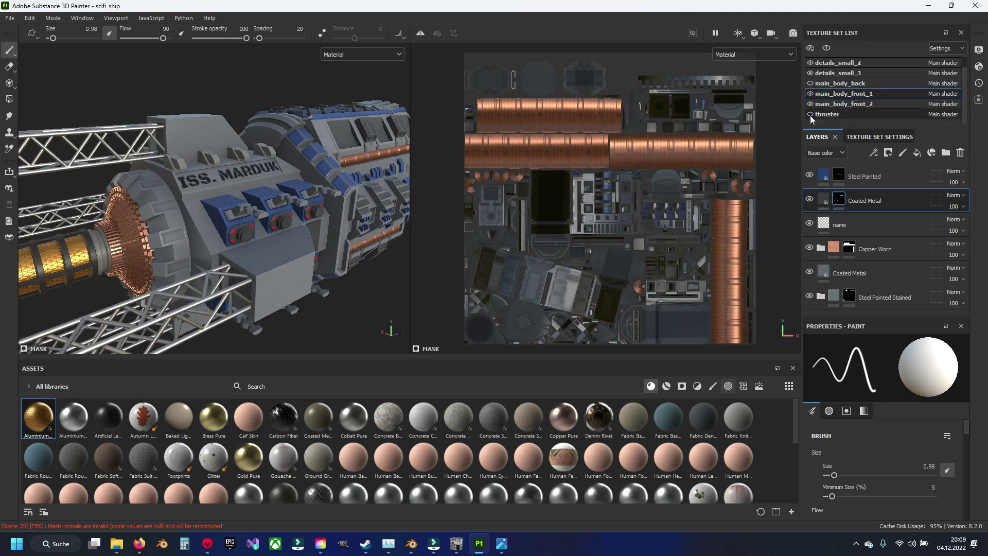
click(810, 115)
click(812, 84)
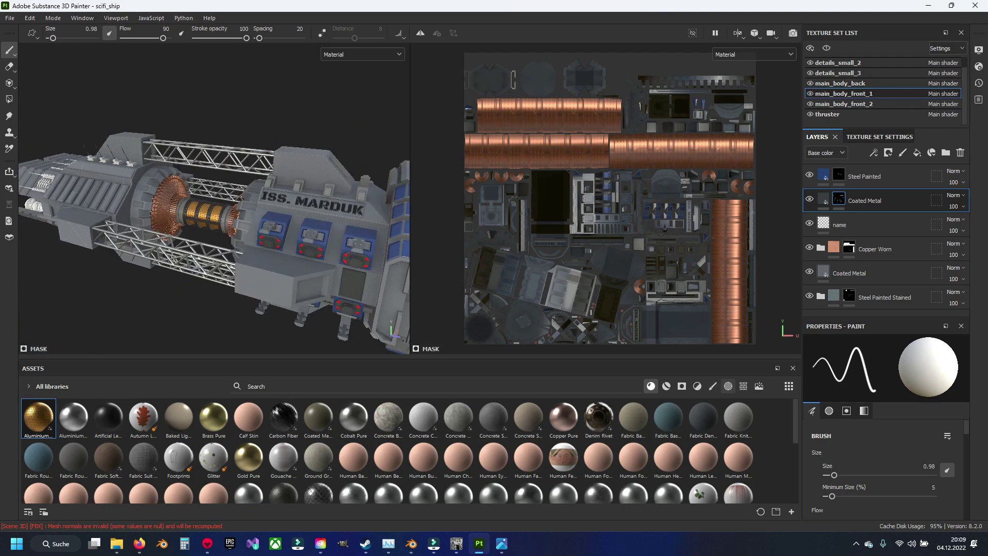
mouse_move(206, 232)
alt+mouse_down()
mouse_move(221, 239)
mouse_move(261, 209)
mouse_move(312, 236)
mouse_move(211, 202)
mouse_move(227, 202)
alt+mouse_up()
scroll(222, 240, up, 2)
scroll(223, 239, up, 2)
scroll(225, 241, up, 3)
- Zoom onto the small recess beside the copper ring and shrink the brush for fine outlining
alt+right_drag(226, 202, 286, 217)
scroll(821, 106, up, 1)
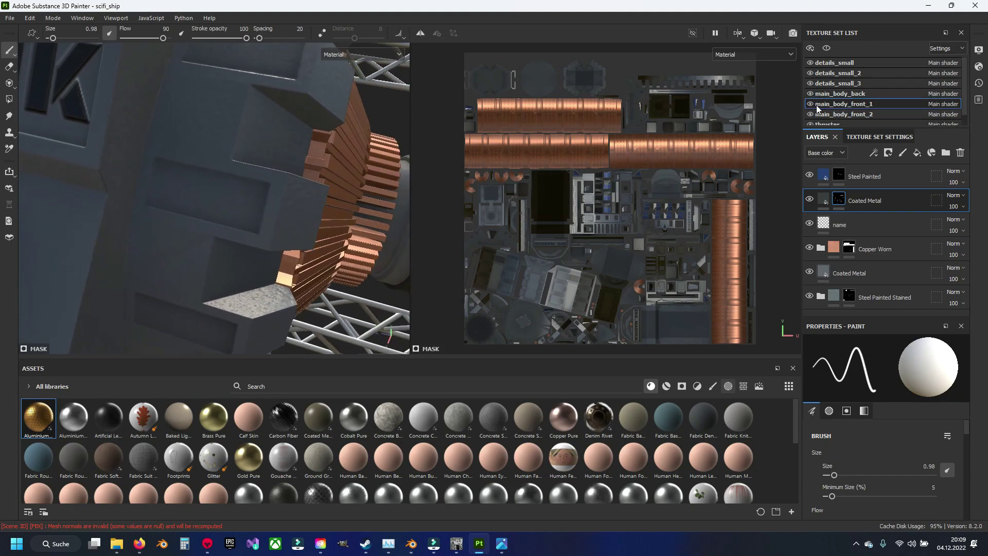
click(810, 105)
alt+drag(160, 174, 170, 177)
mouse_move(169, 177)
alt+right_down()
mouse_move(214, 193)
mouse_move(207, 185)
alt+right_up()
right_click(144, 148)
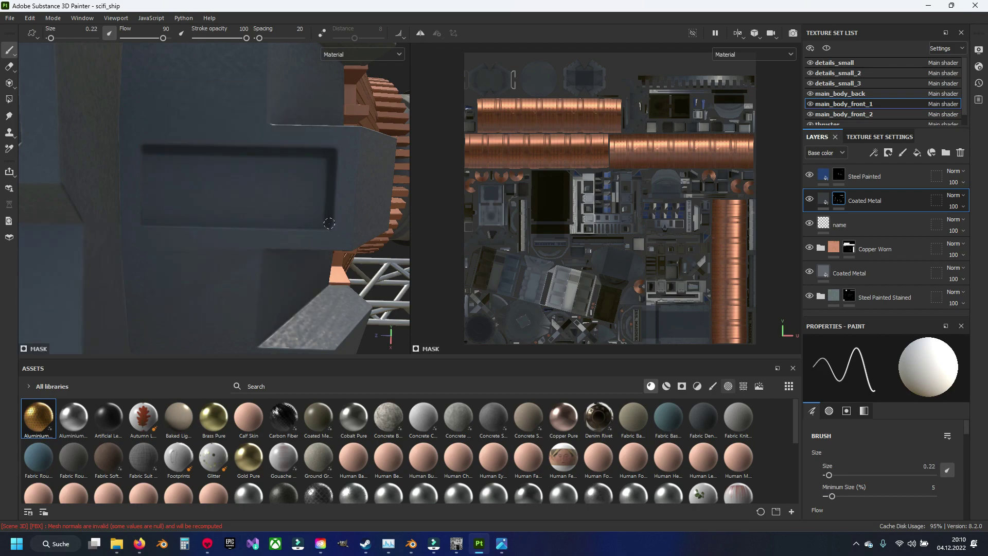
- Outline the recess with straight dark lines and fill its interior using an enlarged brush
shift+click(147, 222)
shift+click(147, 160)
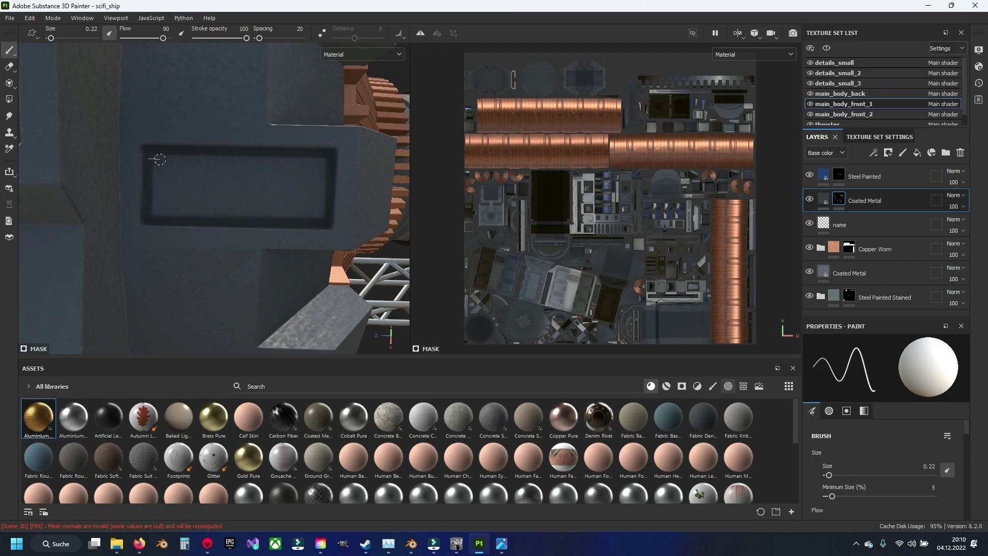
shift+click(327, 162)
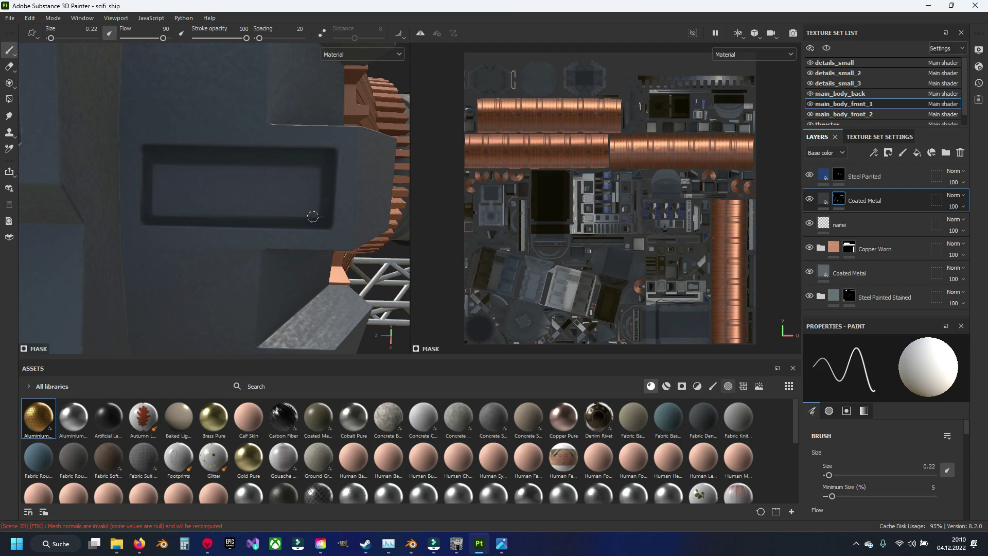
shift+click(152, 214)
key(bracketright)
key(bracketright)
key(bracketright)
mouse_move(177, 177)
mouse_down()
mouse_move(287, 176)
mouse_move(272, 198)
mouse_move(179, 197)
mouse_move(212, 202)
mouse_move(199, 213)
mouse_move(210, 214)
mouse_move(54, 114)
mouse_up()
key(bracketleft)
key(bracketleft)
key(bracketleft)
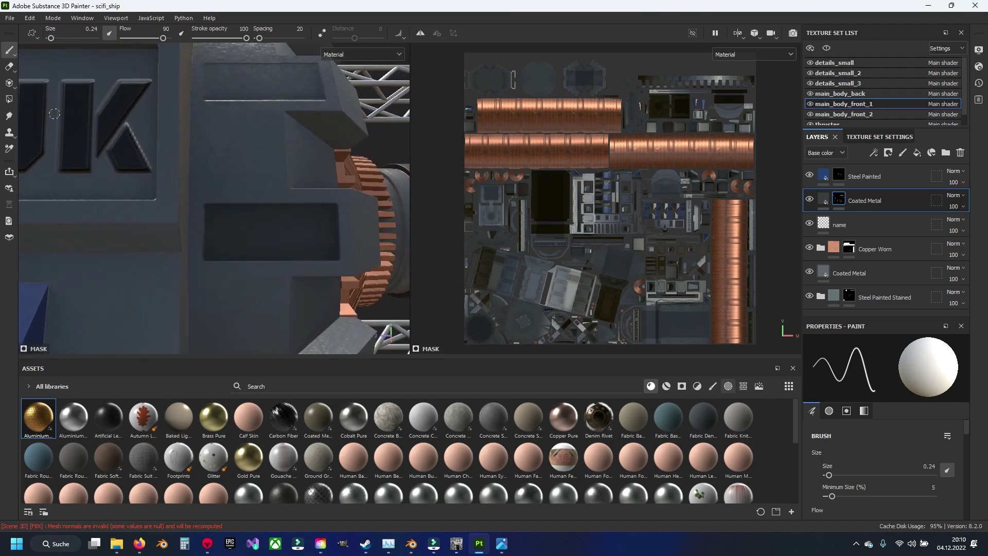
- Return to the Paint brush tool and orbit the ship to face the recessed panel
click(8, 98)
scroll(215, 210, up, 2)
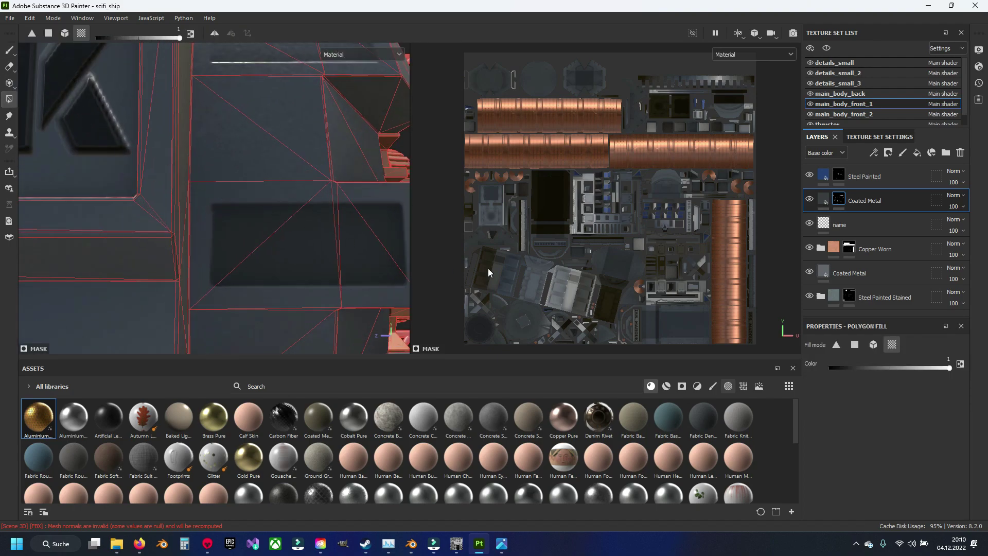
click(8, 67)
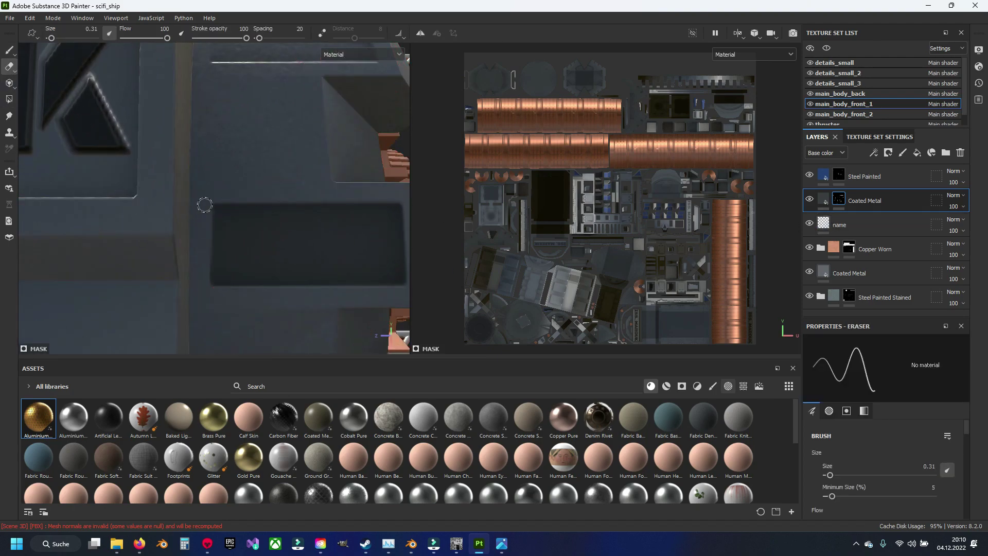
click(8, 50)
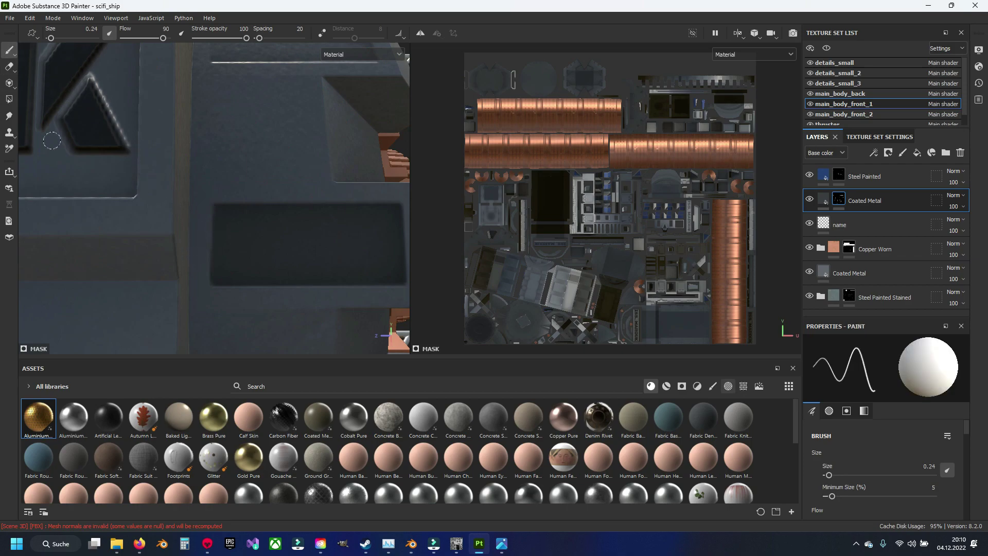
mouse_move(155, 206)
alt+mouse_down()
mouse_move(212, 154)
mouse_move(198, 158)
alt+mouse_up()
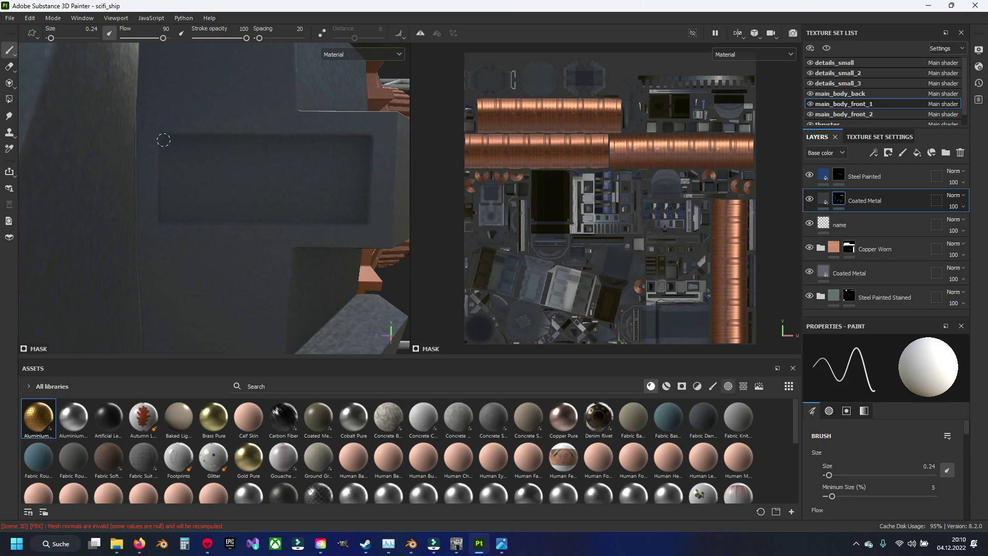
- Outline the recess with straight dark lines and darken its inner edges and light band
shift+click(366, 140)
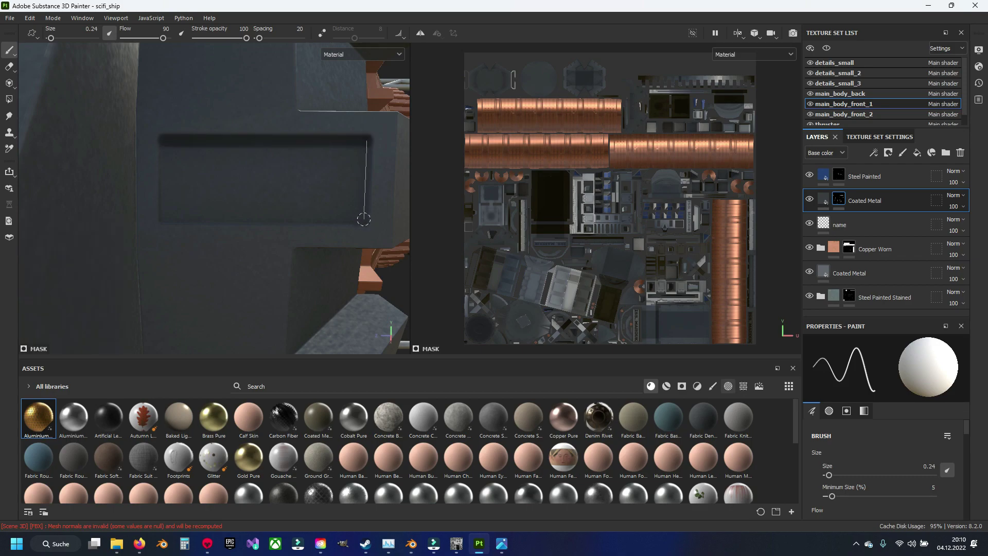
shift+click(363, 220)
shift+click(163, 219)
shift+click(162, 149)
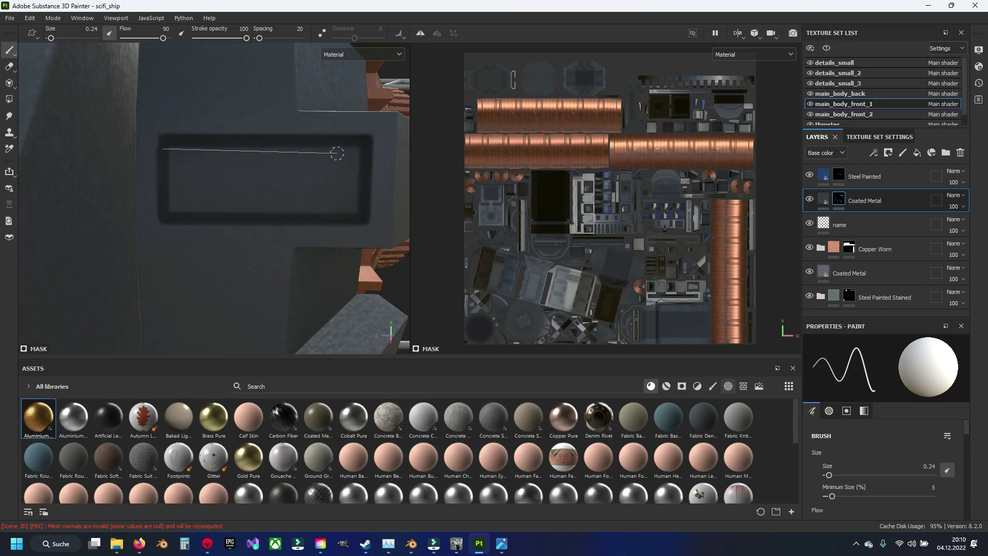
drag(167, 151, 357, 206)
mouse_move(169, 208)
shift+mouse_down()
mouse_move(345, 193)
mouse_move(282, 170)
mouse_move(212, 170)
shift+mouse_up()
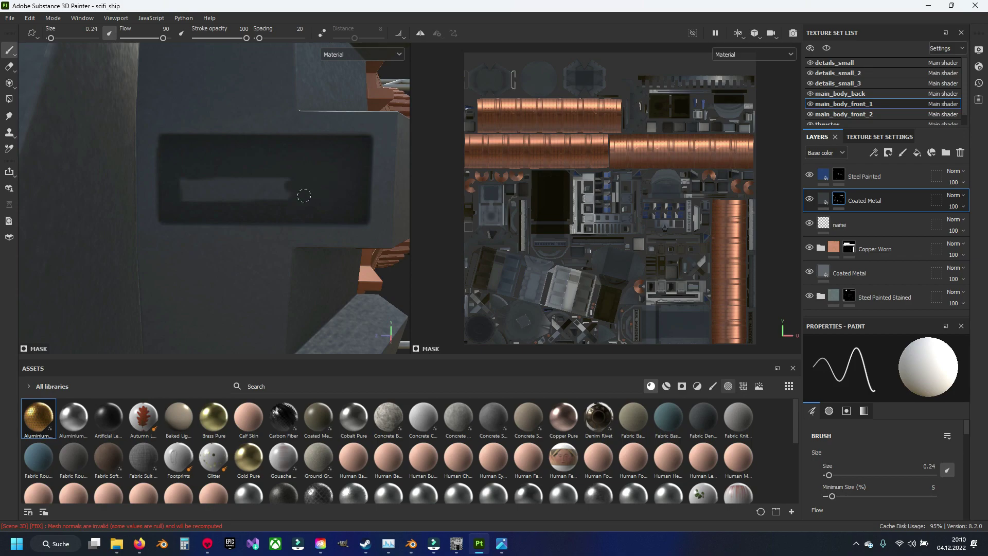
drag(304, 196, 221, 183)
- From a new angle, re-outline the recess and paint a wider stroke with brush size 0.47
mouse_move(301, 194)
alt+mouse_down()
mouse_move(201, 205)
mouse_move(173, 196)
alt+mouse_up()
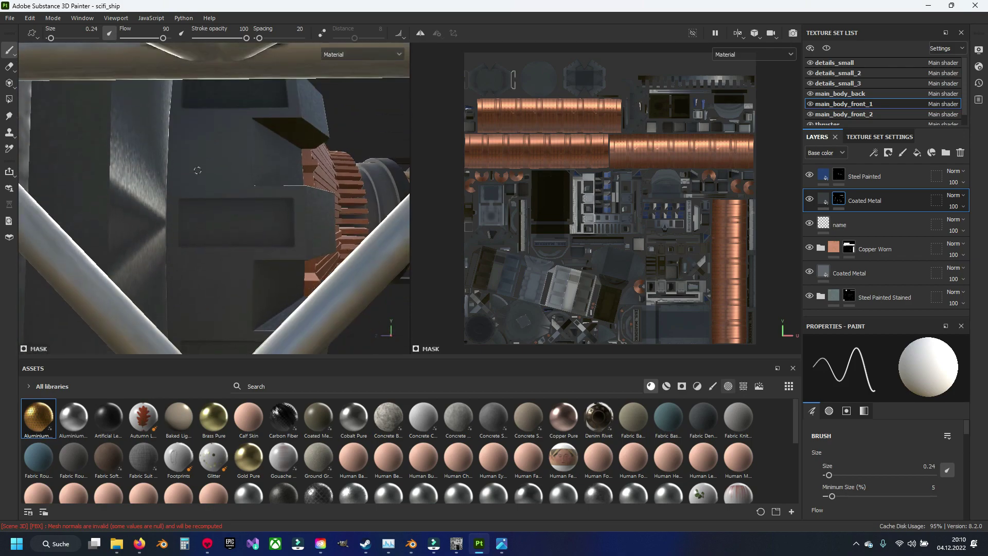
shift+click(373, 196)
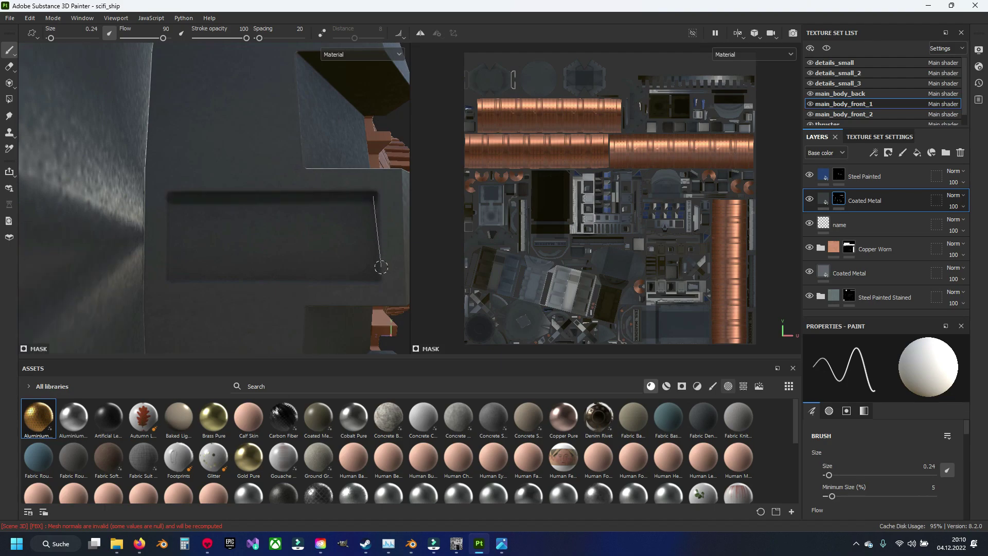
shift+click(175, 274)
shift+click(173, 204)
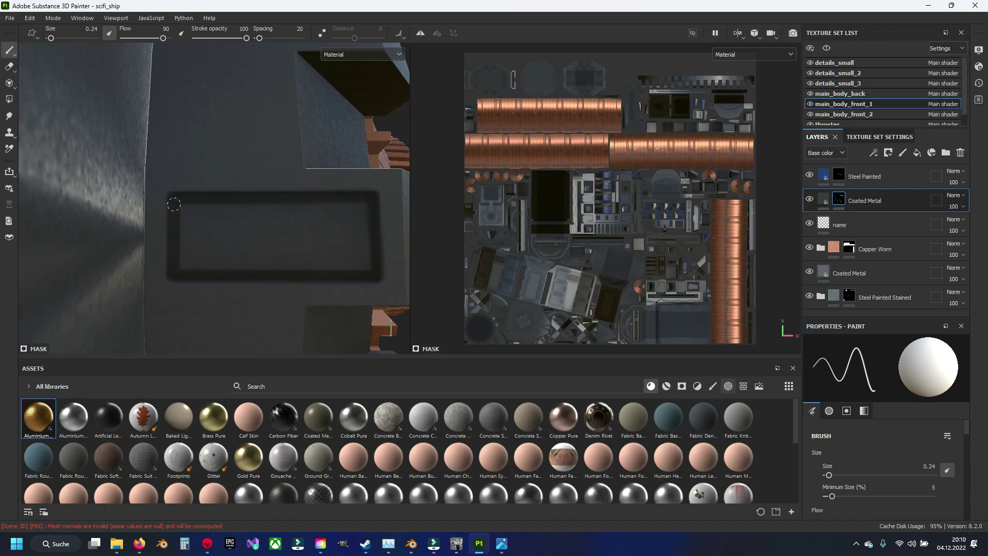
shift+click(366, 212)
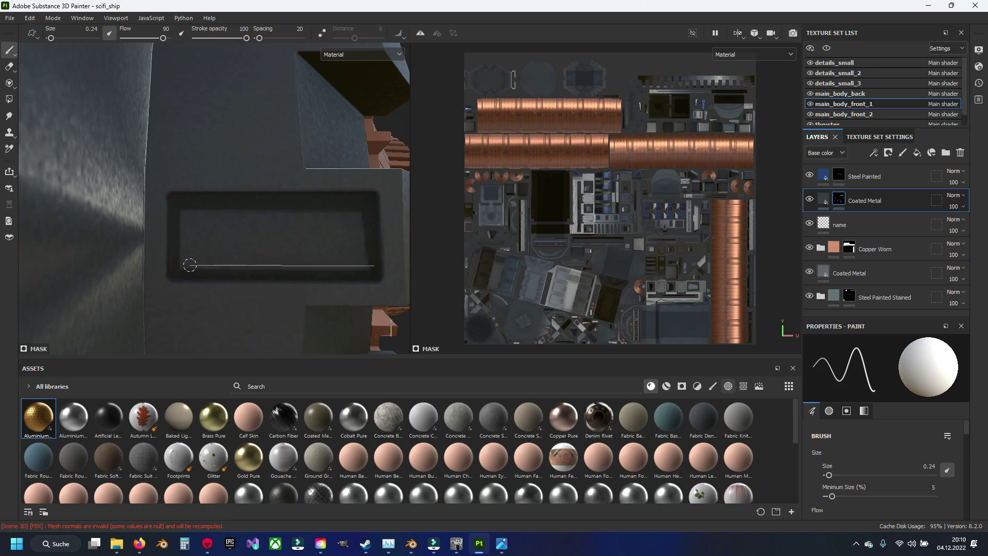
ctrl+right_drag(181, 216, 187, 222)
drag(187, 222, 212, 249)
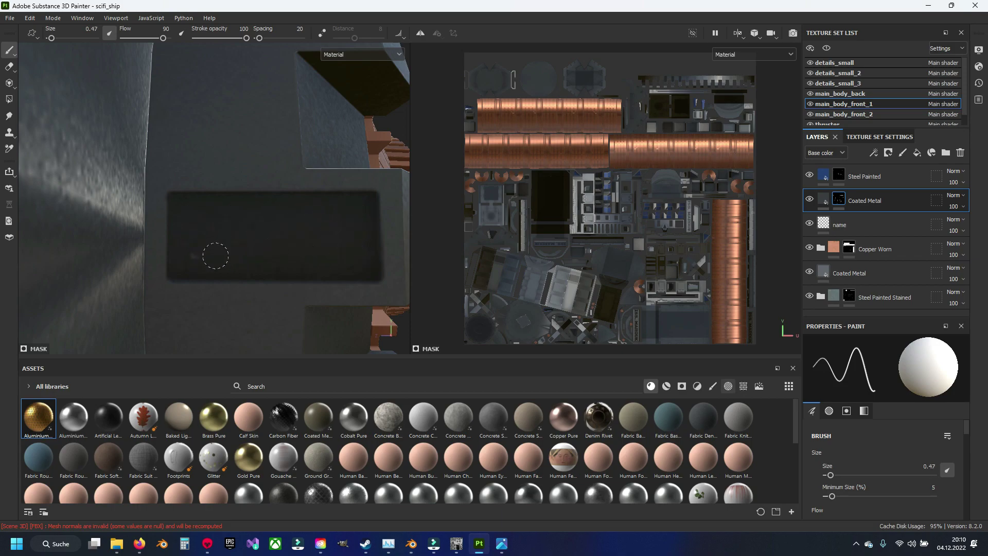
mouse_move(214, 254)
alt+right_down()
mouse_move(230, 185)
mouse_move(220, 180)
alt+right_up()
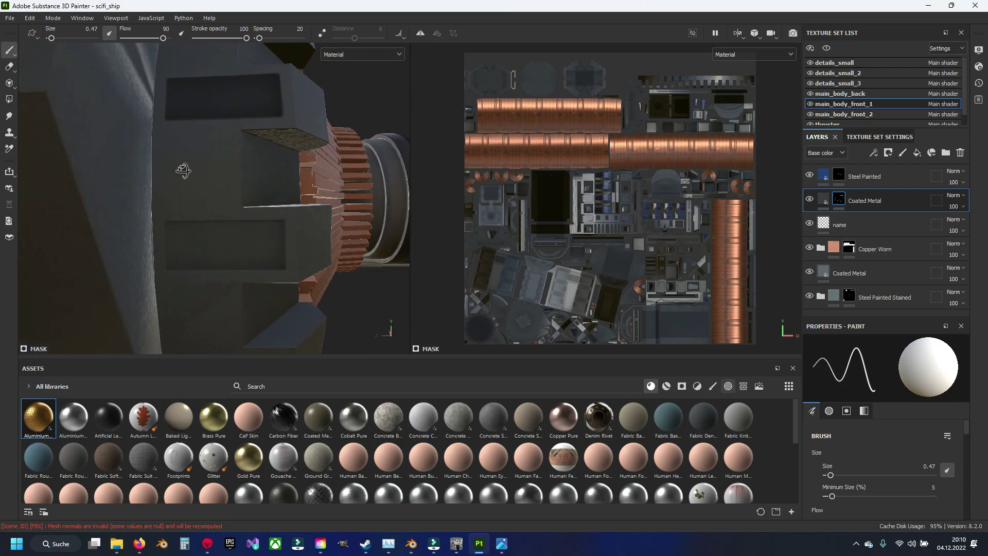
- Zoom onto the next panel and paint a double dark outline around its edges
alt+drag(220, 180, 164, 184)
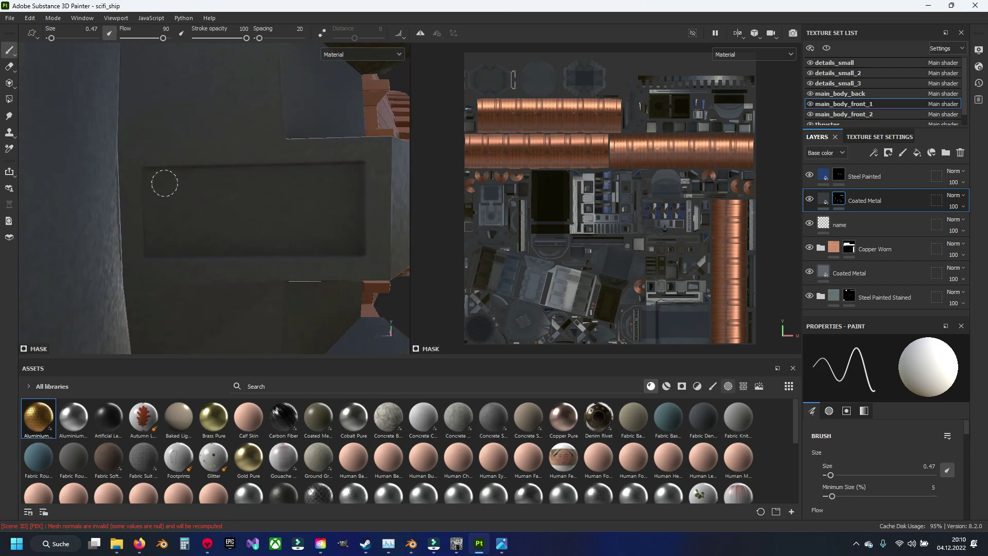
scroll(164, 184, up, 2)
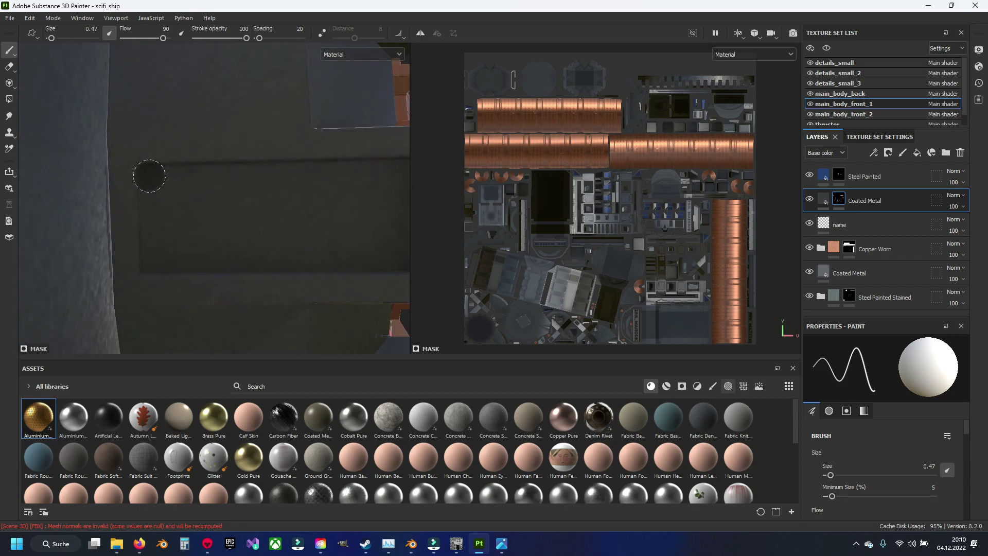
alt+middle_drag(259, 221, 243, 216)
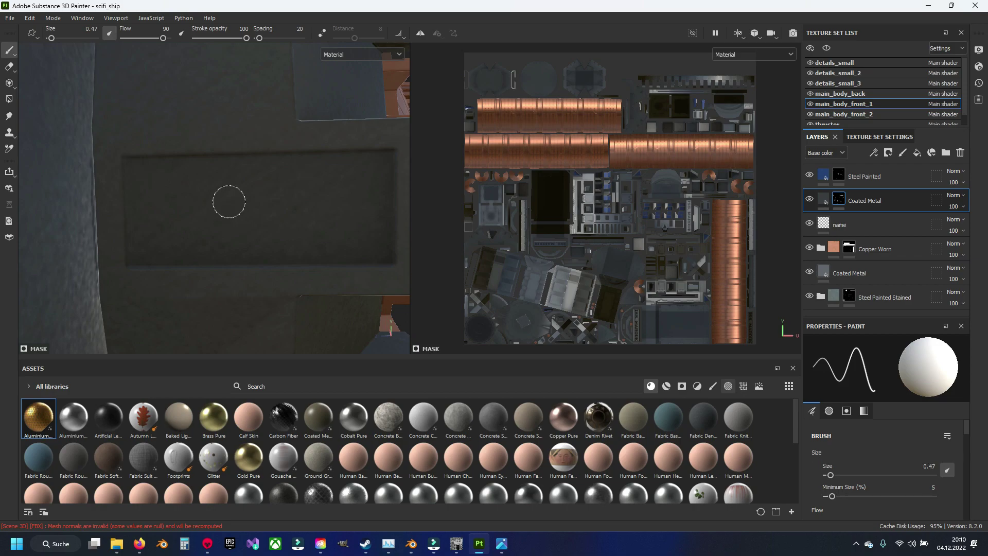
click(131, 166)
shift+click(387, 160)
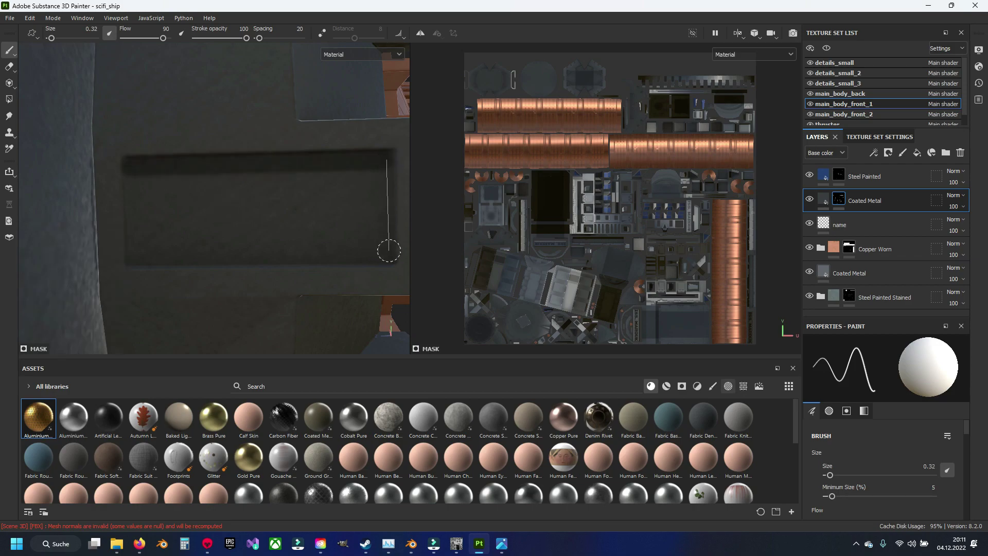
shift+click(388, 255)
shift+click(135, 259)
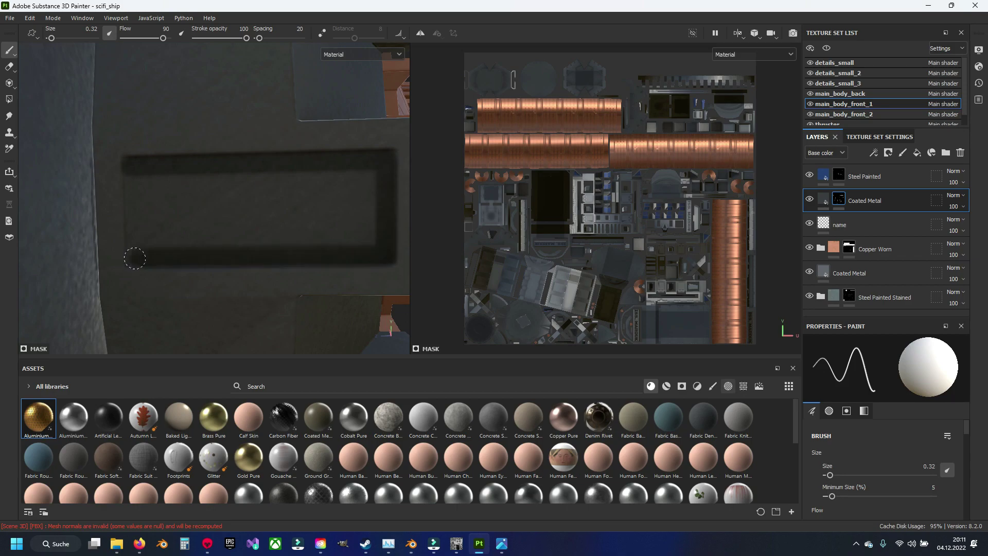
shift+click(133, 176)
mouse_move(133, 176)
mouse_down()
mouse_move(223, 170)
mouse_move(375, 185)
mouse_move(196, 241)
mouse_move(157, 195)
mouse_move(364, 199)
mouse_move(165, 220)
mouse_move(359, 213)
mouse_up()
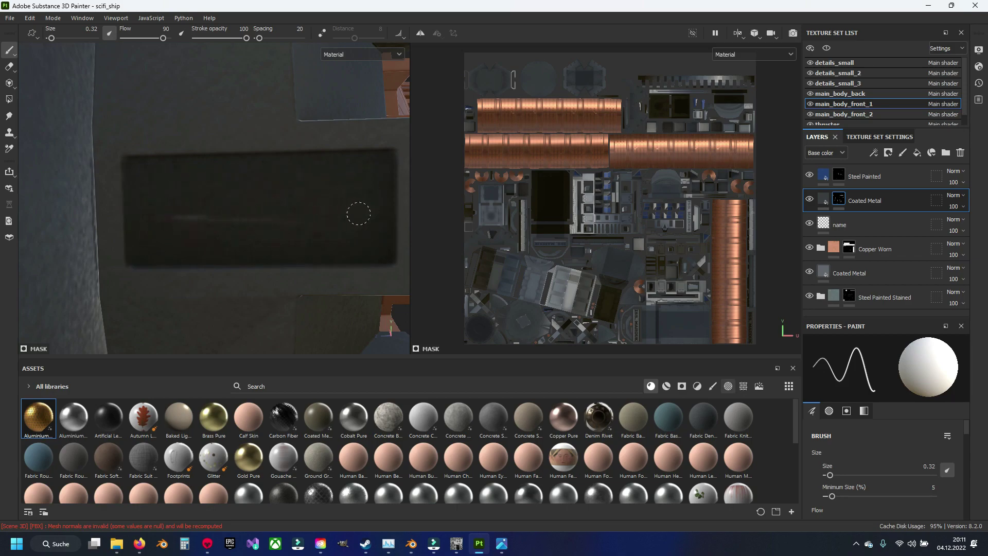
- Close in on the recess and paint its top, right, bottom and left strips dark
scroll(276, 223, down, 3)
mouse_move(275, 222)
alt+mouse_down()
mouse_move(271, 210)
mouse_move(245, 267)
mouse_move(211, 249)
alt+mouse_up()
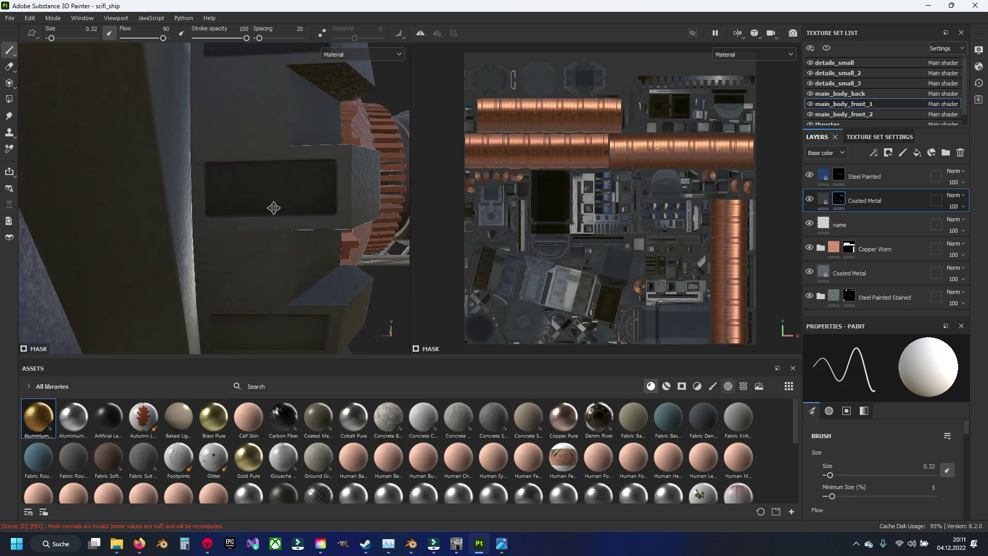
scroll(212, 249, up, 3)
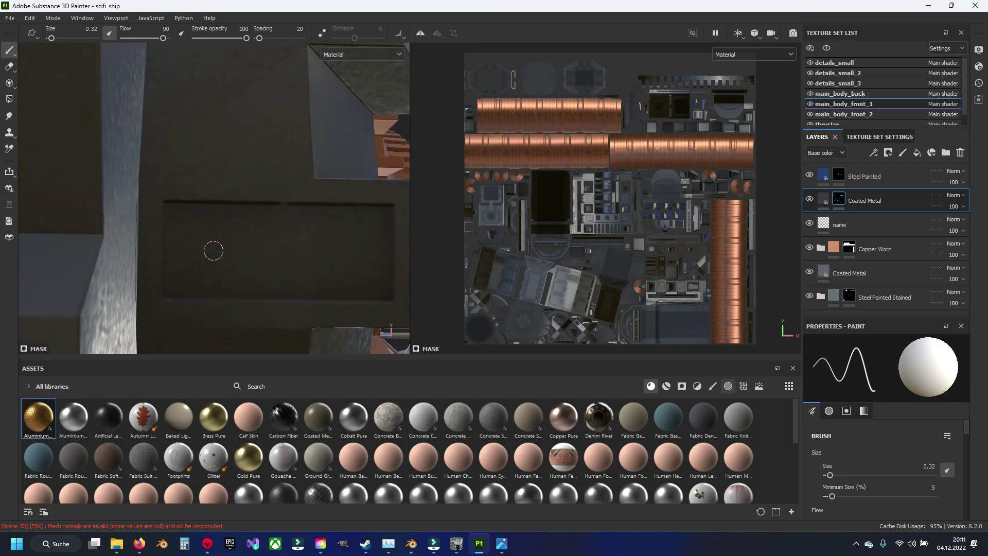
alt+middle_drag(212, 249, 151, 224)
click(108, 194)
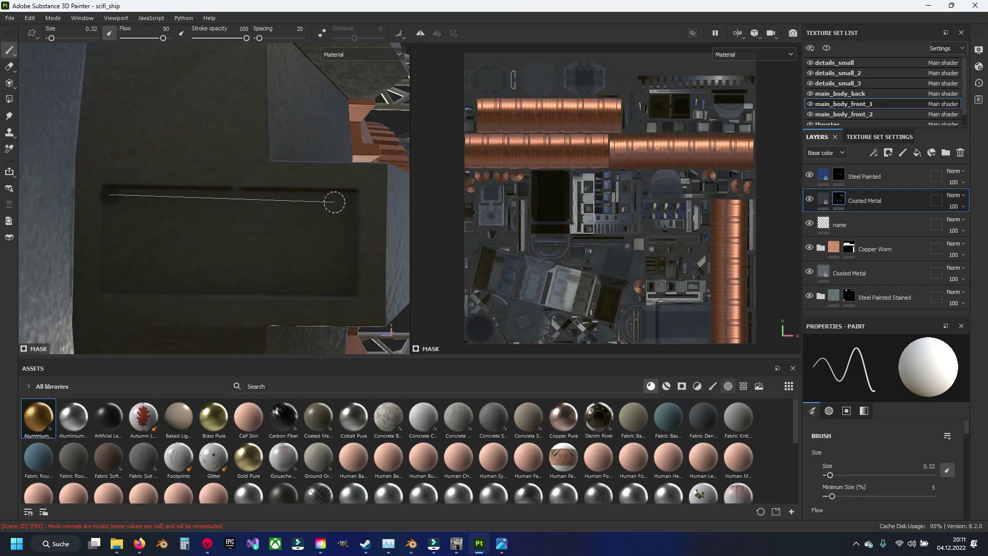
shift+click(346, 201)
shift+click(350, 286)
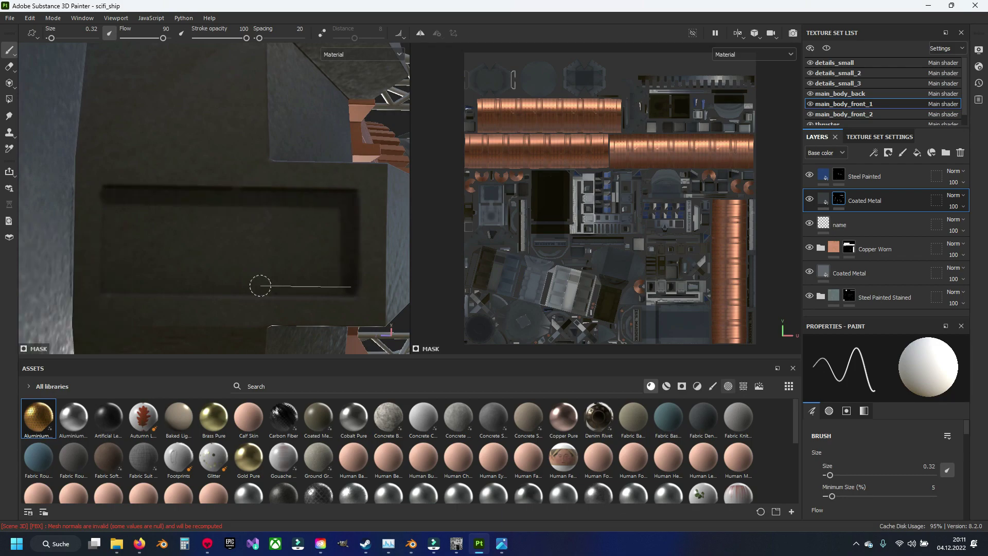
shift+click(110, 285)
shift+click(117, 206)
- Cover the light inner top and bottom strips of the recess with dark paint
drag(121, 208, 321, 212)
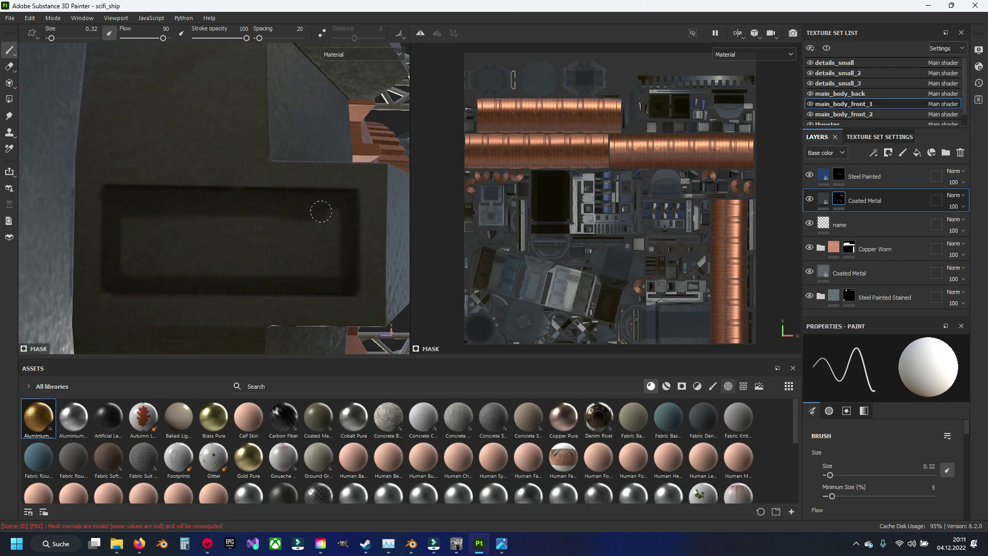
mouse_move(337, 281)
mouse_down()
mouse_move(158, 275)
mouse_move(272, 223)
mouse_move(304, 261)
mouse_move(129, 268)
mouse_up()
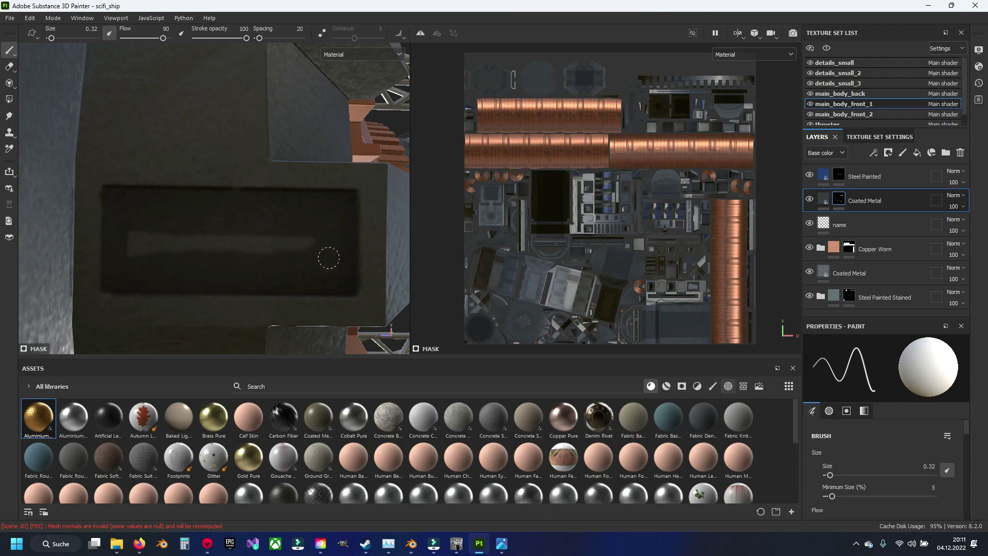
drag(303, 236, 132, 251)
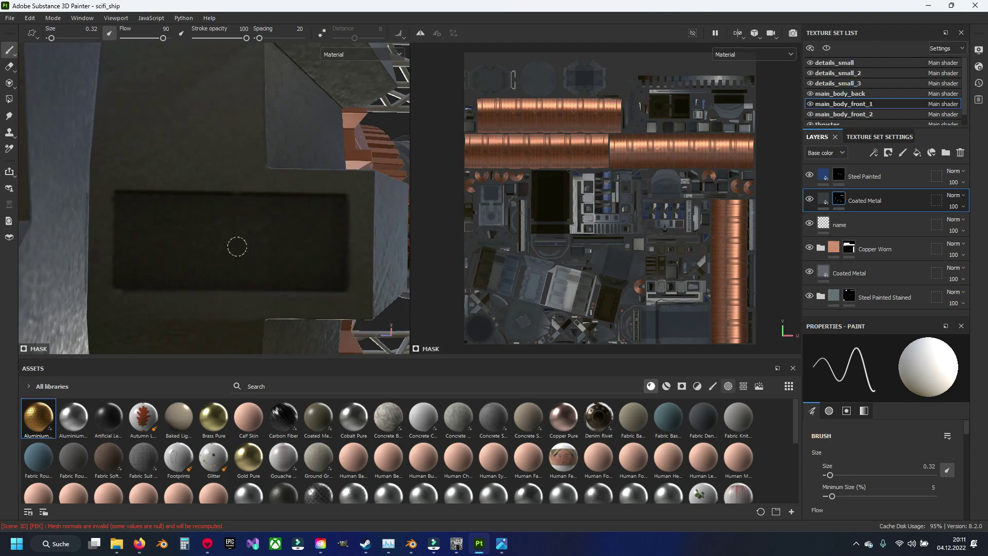
scroll(236, 248, down, 3)
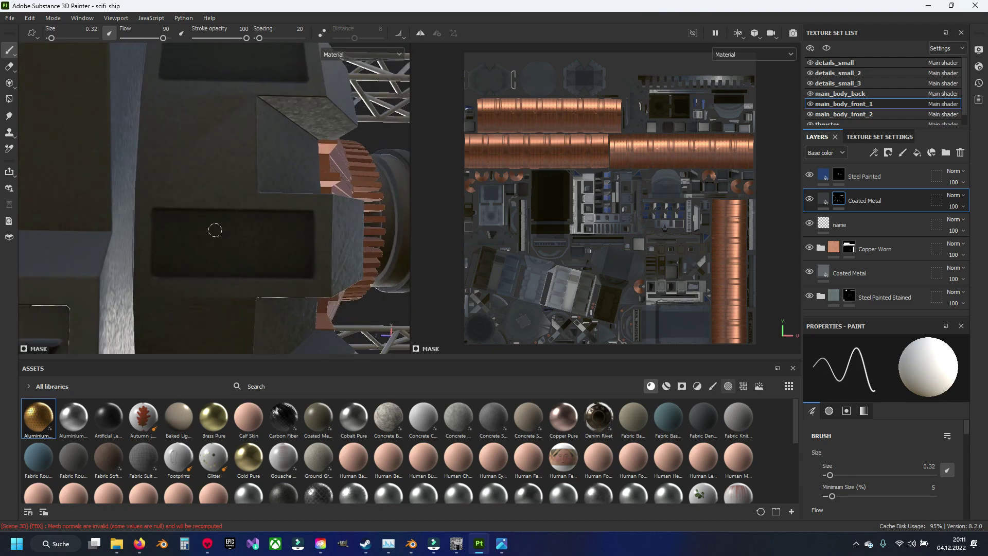
- Orbit to the next recess and paint straight dark lines along its top, right and bottom edges
mouse_move(200, 302)
alt+mouse_down()
mouse_move(214, 269)
mouse_move(259, 260)
mouse_move(247, 278)
mouse_move(202, 229)
alt+mouse_up()
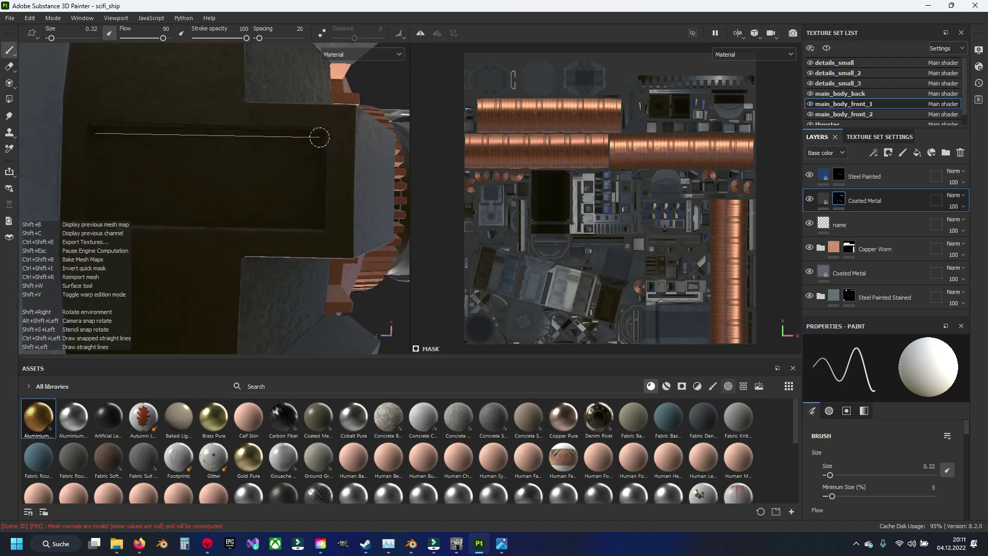
shift+click(316, 133)
shift+click(318, 222)
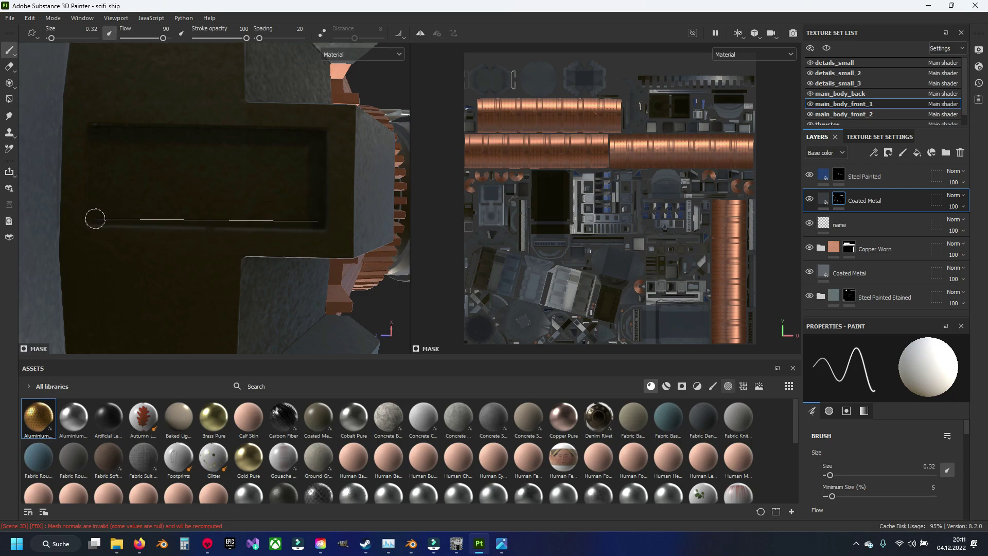
shift+click(95, 218)
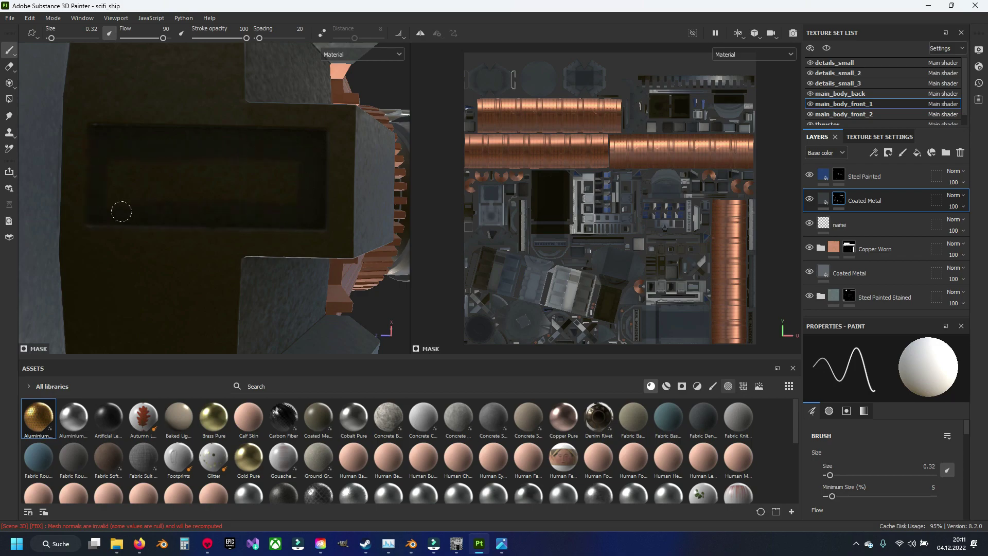
- From an angled view, add straight dark lines along the recess top and side
mouse_move(268, 183)
alt+mouse_down()
mouse_move(214, 223)
mouse_move(209, 249)
mouse_move(201, 217)
mouse_move(225, 221)
mouse_move(216, 261)
alt+mouse_up()
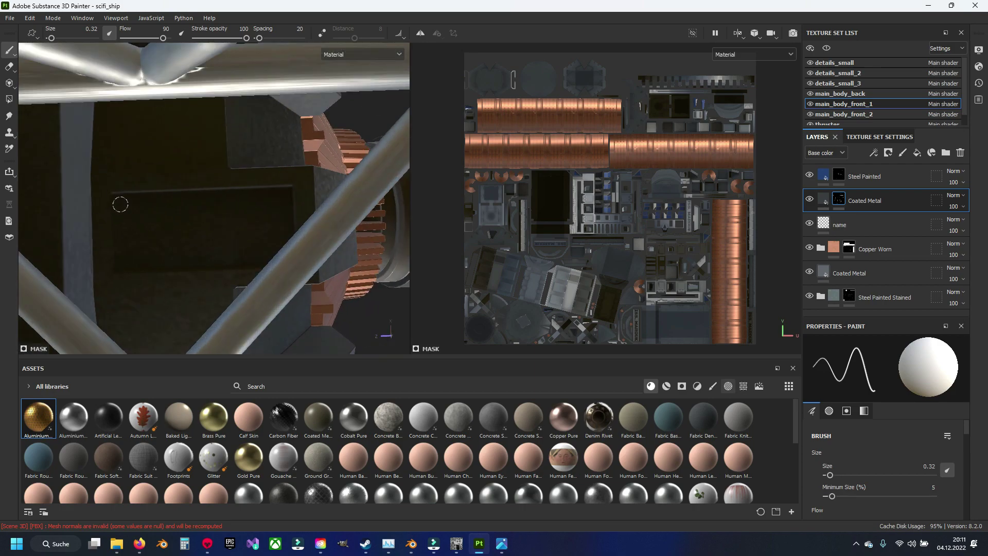
mouse_move(120, 204)
alt+mouse_down()
mouse_move(126, 223)
mouse_move(120, 202)
alt+mouse_up()
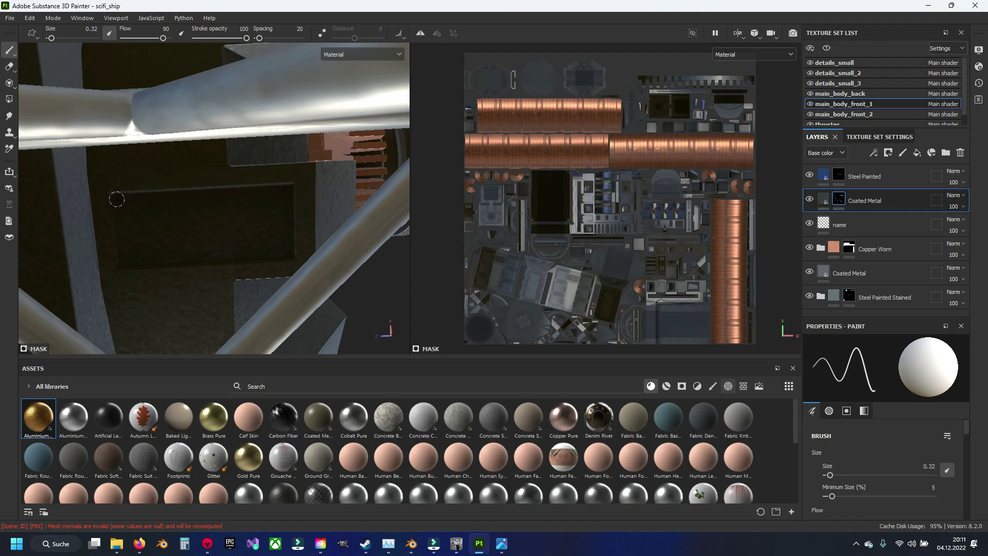
shift+click(288, 191)
shift+click(124, 263)
mouse_move(148, 238)
alt+mouse_down()
mouse_move(195, 237)
mouse_move(187, 199)
alt+mouse_up()
- Outline the first housing recess with straight dark lines and fill its inner panel dark
scroll(179, 162, up, 2)
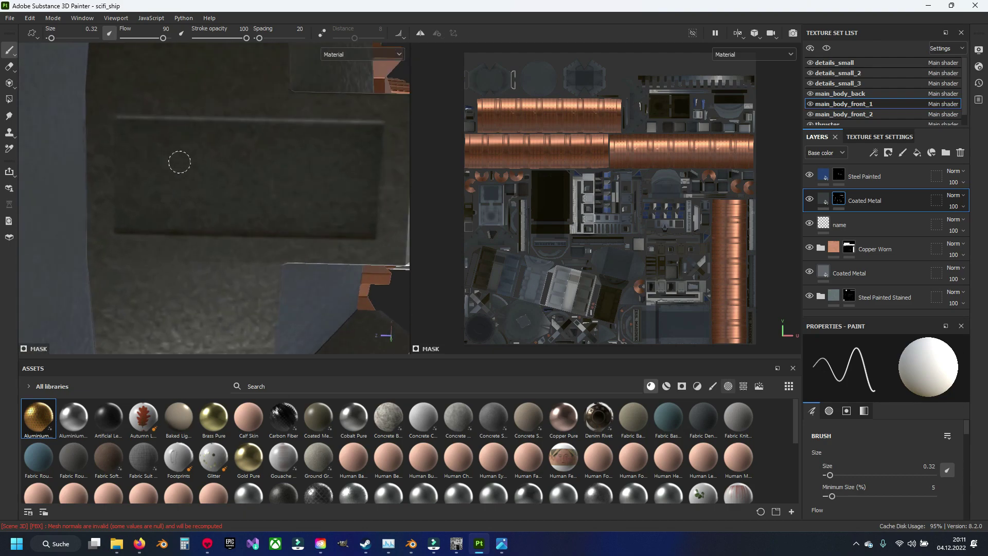
alt+drag(180, 163, 109, 155)
shift+click(340, 149)
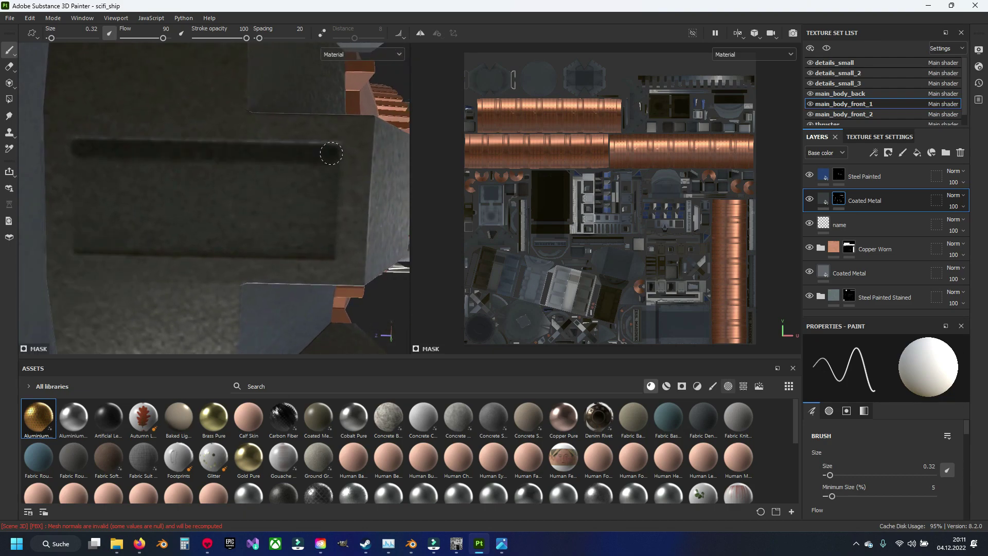
shift+click(328, 247)
shift+click(78, 250)
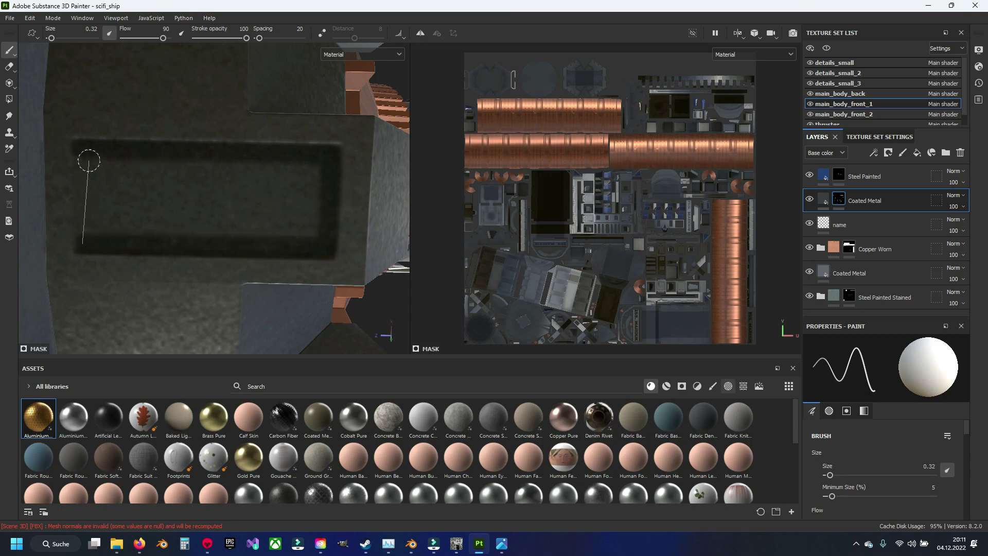
shift+click(87, 157)
shift+click(312, 185)
mouse_move(312, 185)
mouse_down()
mouse_move(178, 223)
mouse_move(97, 181)
mouse_move(299, 185)
mouse_move(132, 210)
mouse_move(276, 193)
mouse_up()
- Outline the next recess with dark lines on all four edges and darken its interior
scroll(247, 193, down, 3)
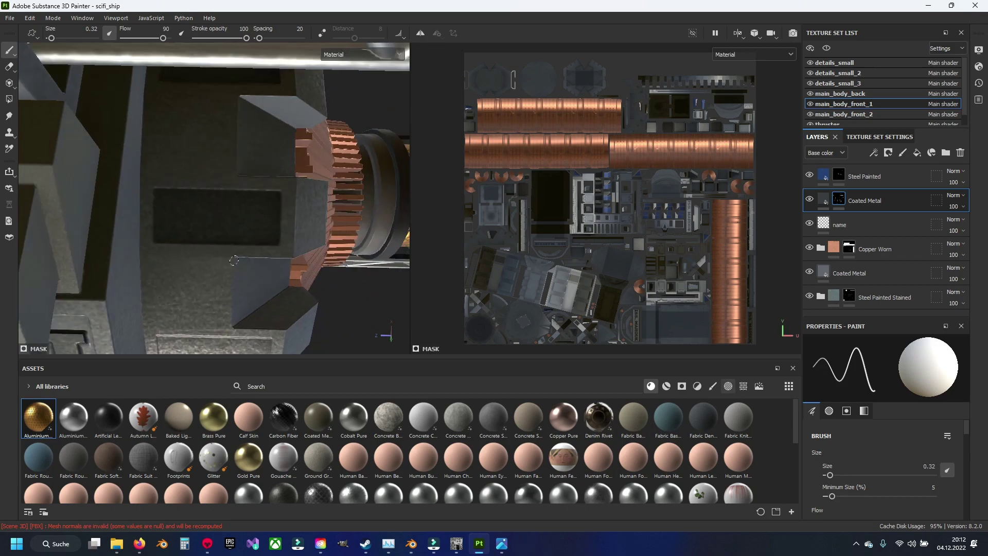
scroll(221, 193, down, 3)
scroll(204, 193, down, 2)
scroll(204, 193, up, 6)
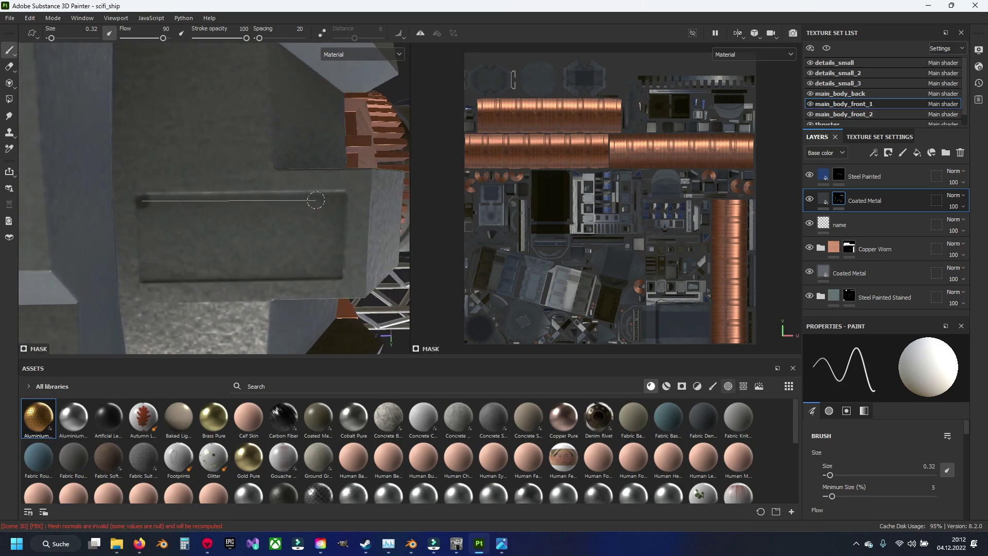
drag(135, 204, 340, 199)
shift+click(338, 272)
shift+click(146, 271)
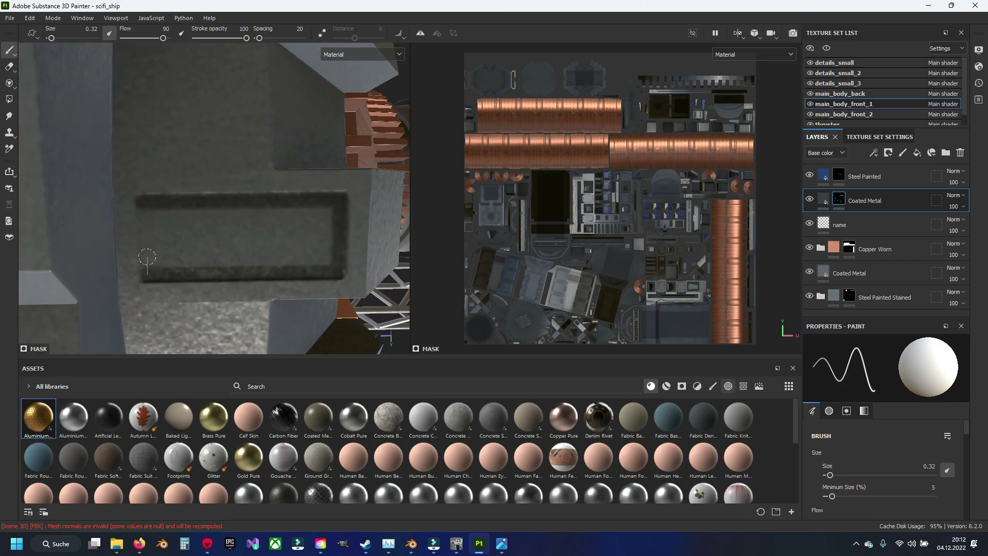
shift+click(147, 211)
shift+click(292, 211)
mouse_move(292, 211)
mouse_down()
mouse_move(330, 265)
mouse_move(157, 262)
mouse_move(309, 221)
mouse_move(217, 246)
mouse_move(154, 240)
mouse_move(319, 237)
mouse_move(198, 137)
mouse_move(242, 170)
mouse_up()
- Outline a third recess dark, thicken its border and darken its upper interior
scroll(274, 236, up, 3)
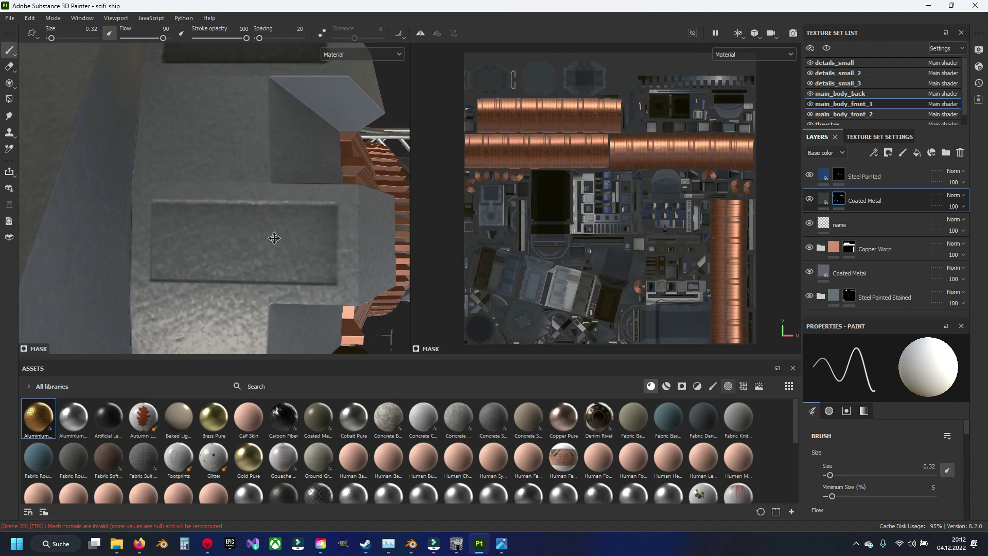
shift+click(309, 203)
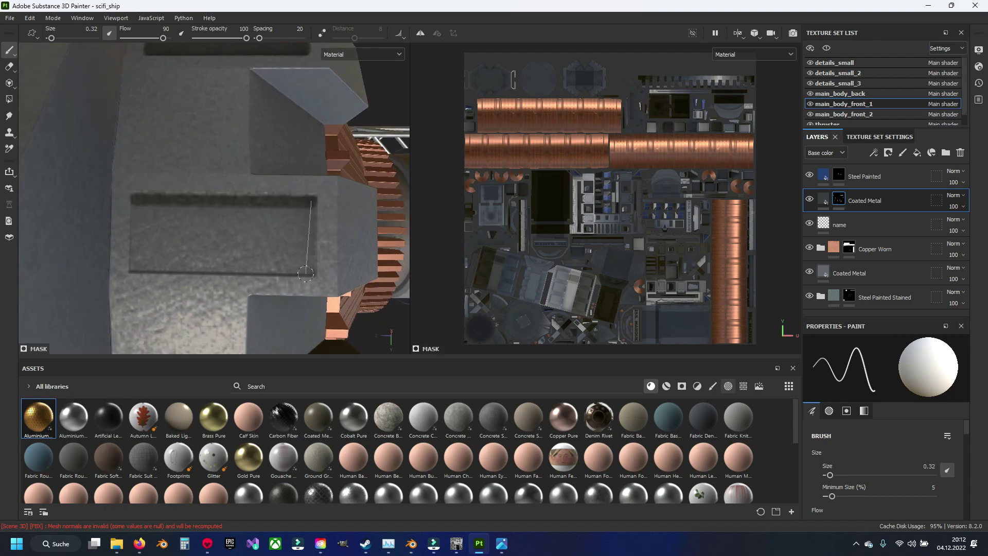
shift+click(309, 271)
shift+click(136, 267)
shift+click(137, 206)
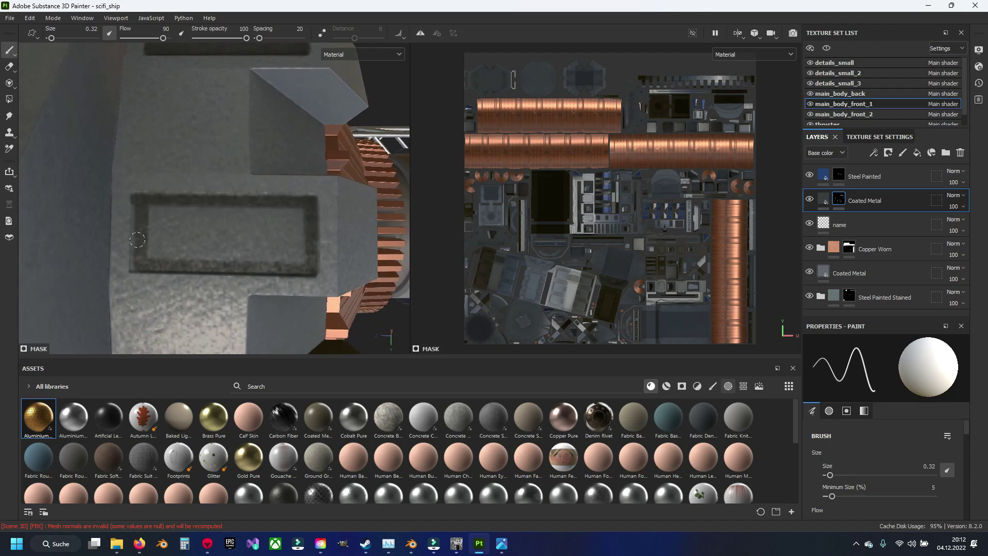
mouse_move(160, 206)
mouse_down()
mouse_move(304, 239)
mouse_move(157, 250)
mouse_up()
drag(158, 211, 224, 221)
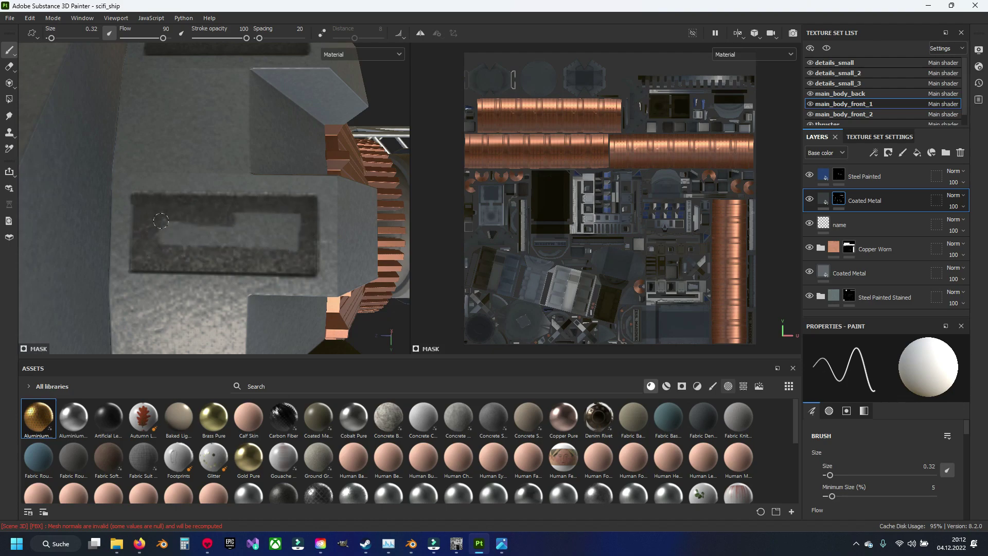
mouse_move(161, 221)
mouse_down()
mouse_move(295, 218)
mouse_move(249, 242)
mouse_move(162, 234)
mouse_move(284, 234)
mouse_move(260, 246)
mouse_move(236, 238)
mouse_up()
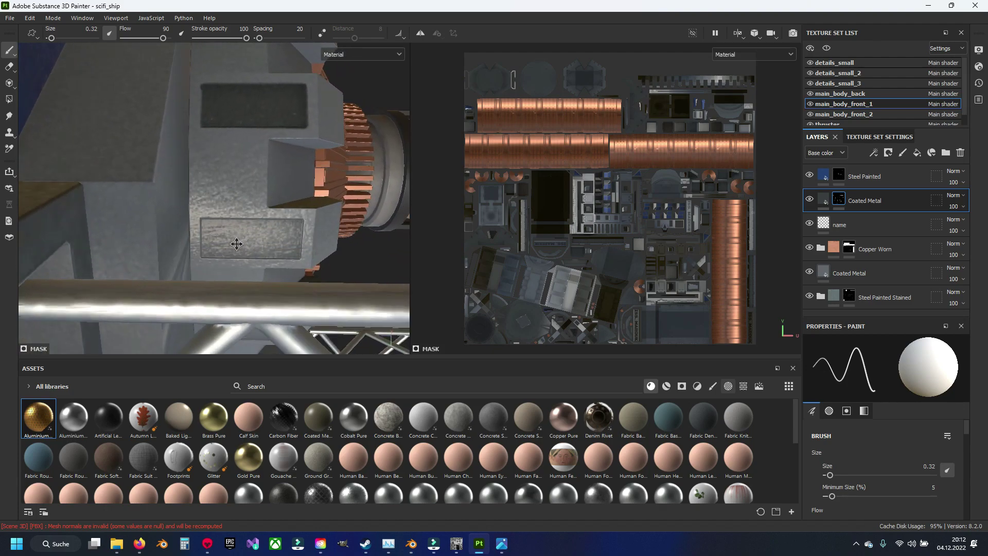
- Outline the first housing recess in dark straight lines and darken its light inner band
scroll(235, 243, up, 4)
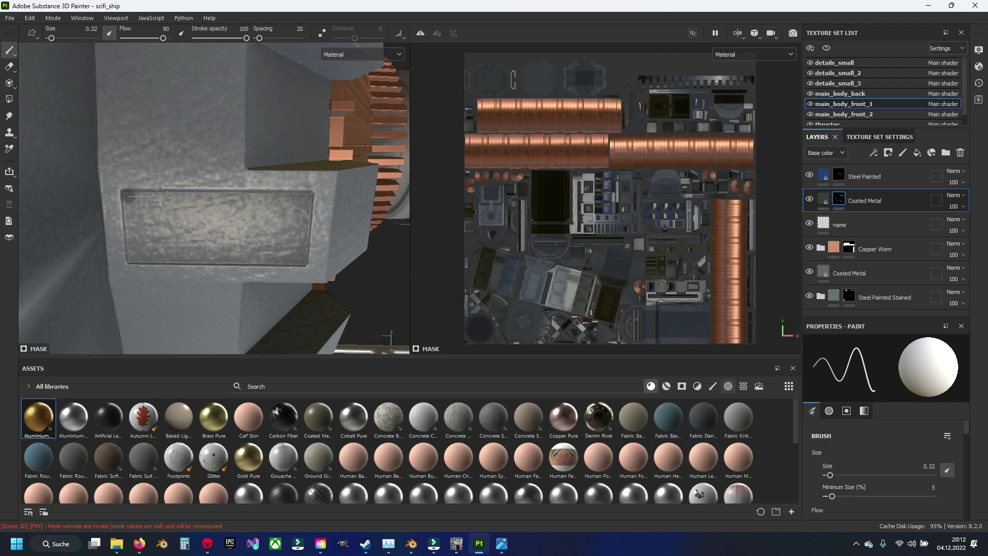
shift+click(307, 197)
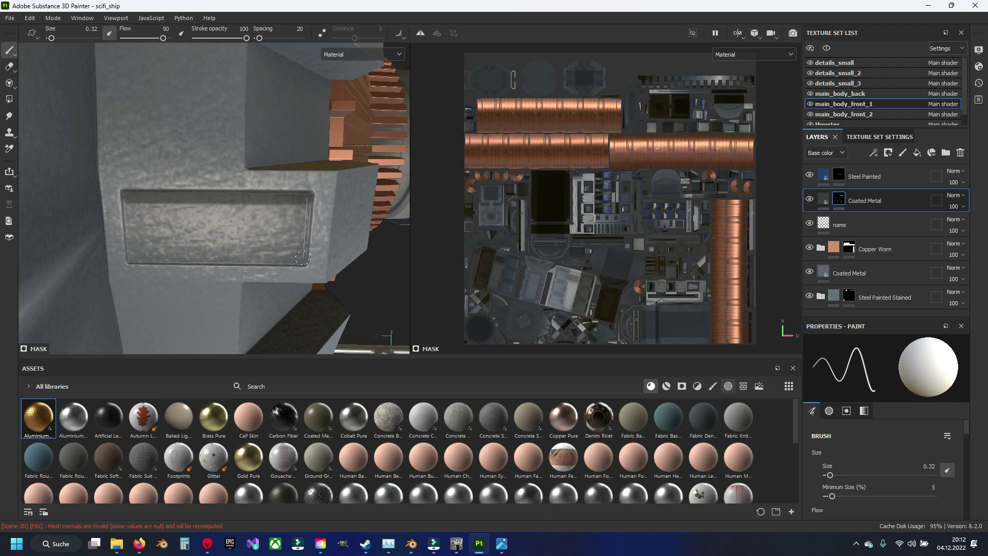
shift+click(302, 258)
shift+click(131, 259)
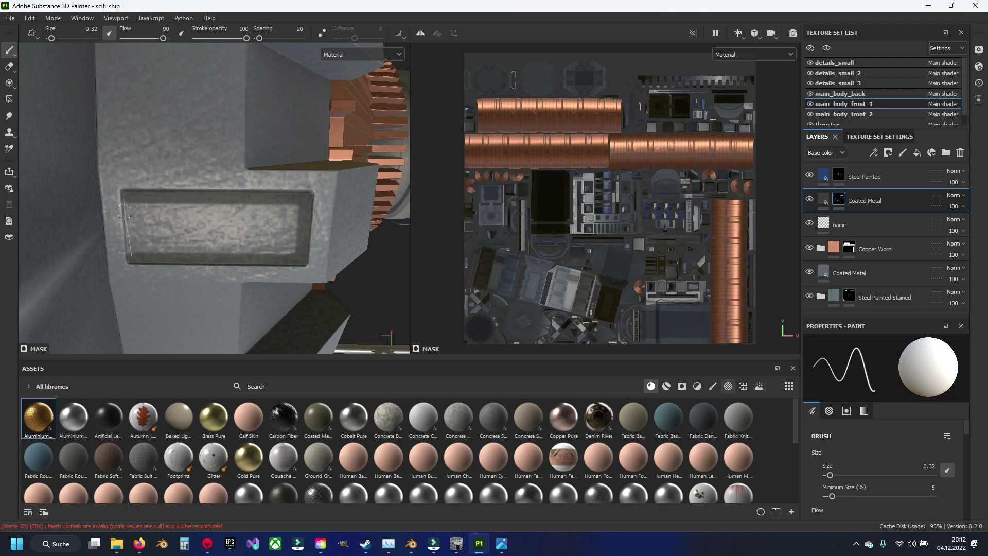
shift+click(129, 208)
shift+click(294, 208)
mouse_move(281, 251)
mouse_down()
mouse_move(139, 245)
mouse_move(178, 219)
mouse_up()
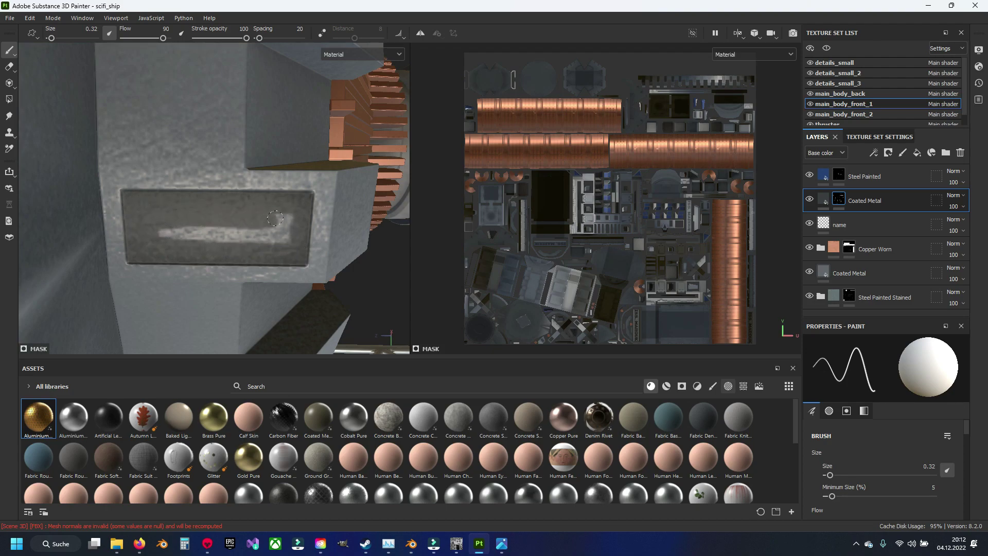
mouse_move(275, 218)
mouse_down()
mouse_move(236, 235)
mouse_move(157, 233)
mouse_up()
mouse_move(216, 228)
mouse_down()
mouse_move(288, 227)
mouse_move(204, 206)
mouse_move(167, 171)
mouse_up()
- Outline the next recess with four dark edges and darken its inner border
scroll(260, 250, down, 5)
scroll(204, 206, up, 5)
scroll(166, 172, up, 2)
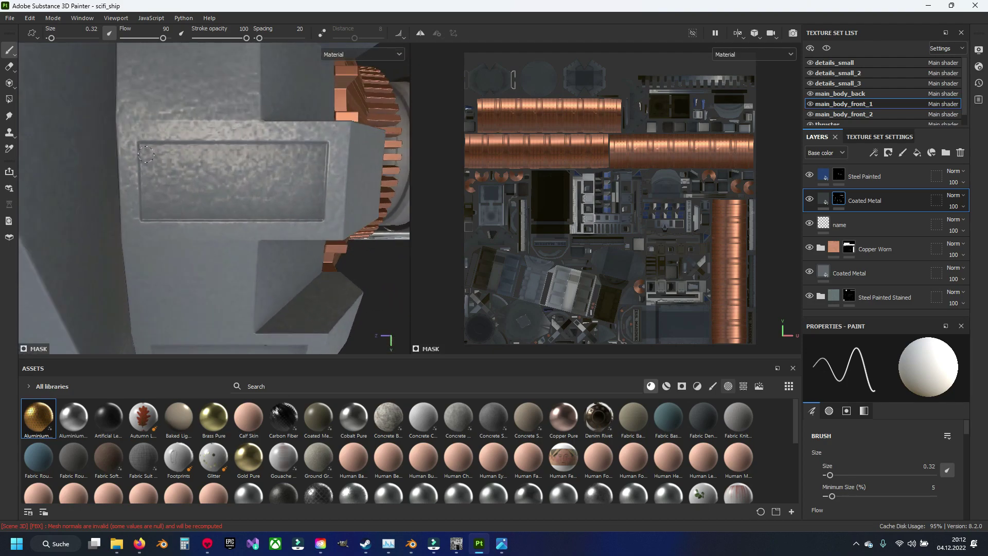
shift+click(324, 149)
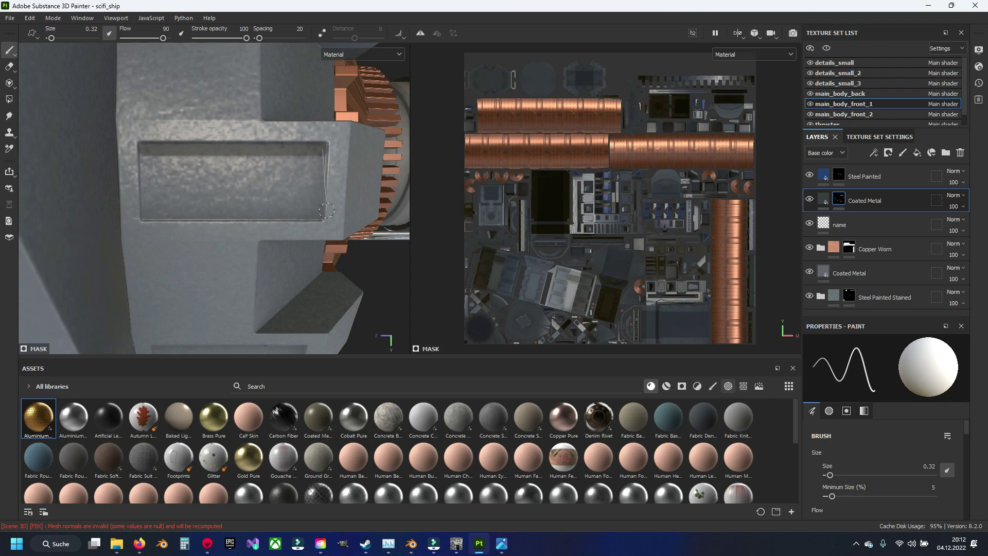
shift+click(321, 215)
shift+click(147, 216)
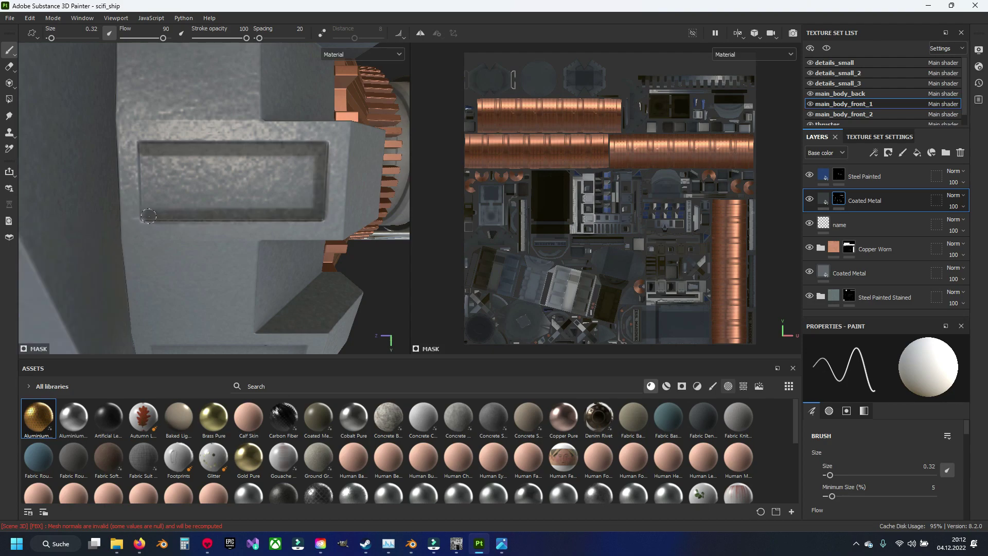
shift+click(148, 160)
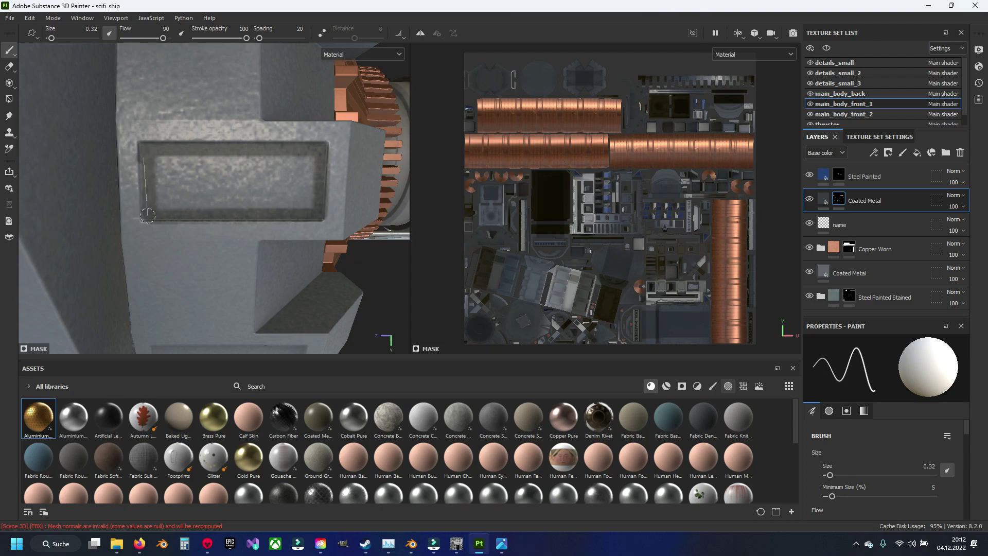
mouse_move(153, 169)
mouse_down()
mouse_move(295, 160)
mouse_move(311, 206)
mouse_move(159, 208)
mouse_move(221, 170)
mouse_move(301, 171)
mouse_move(159, 195)
mouse_move(298, 182)
mouse_move(172, 190)
mouse_move(219, 254)
mouse_move(181, 195)
mouse_up()
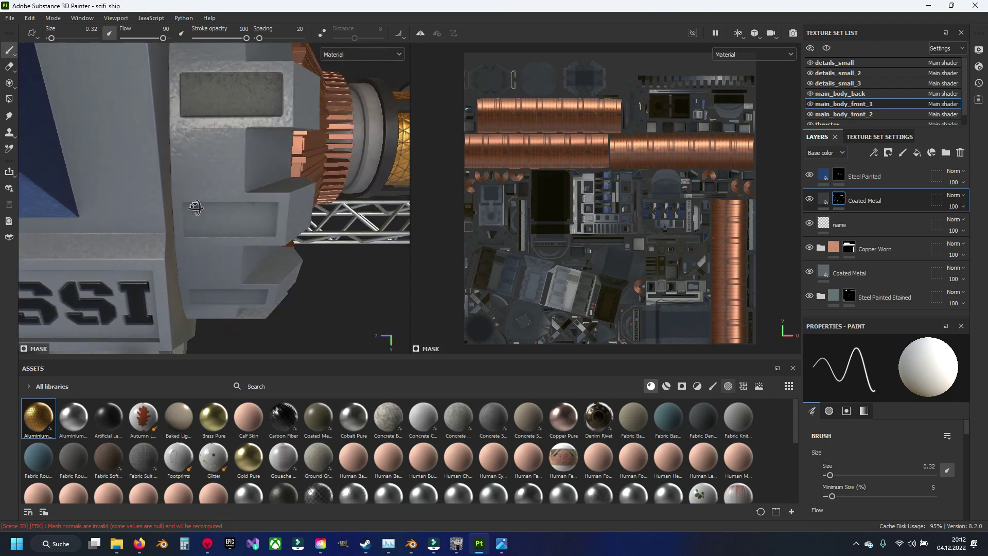
- Outline a third recess in dark lines and thicken its inner lining
scroll(181, 194, up, 5)
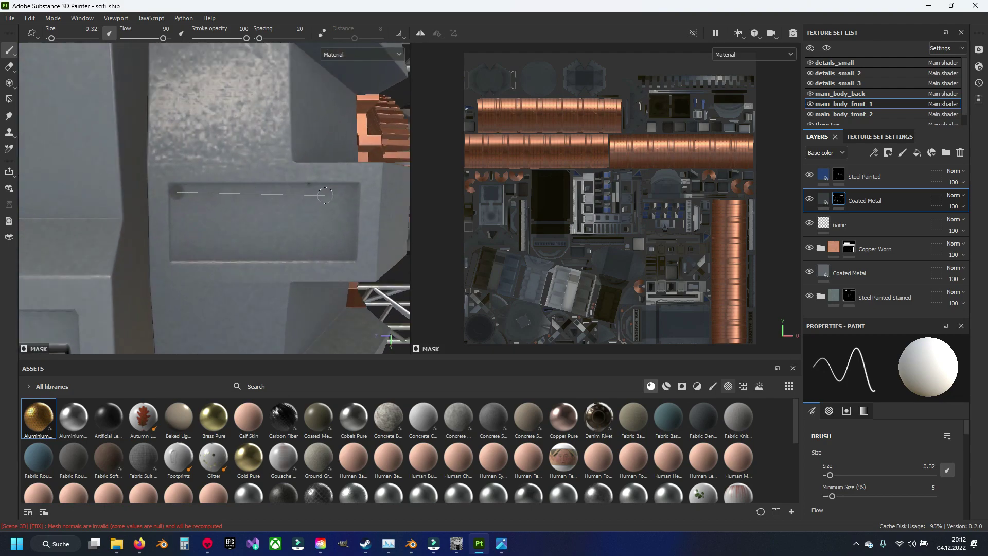
shift+click(354, 191)
shift+click(351, 254)
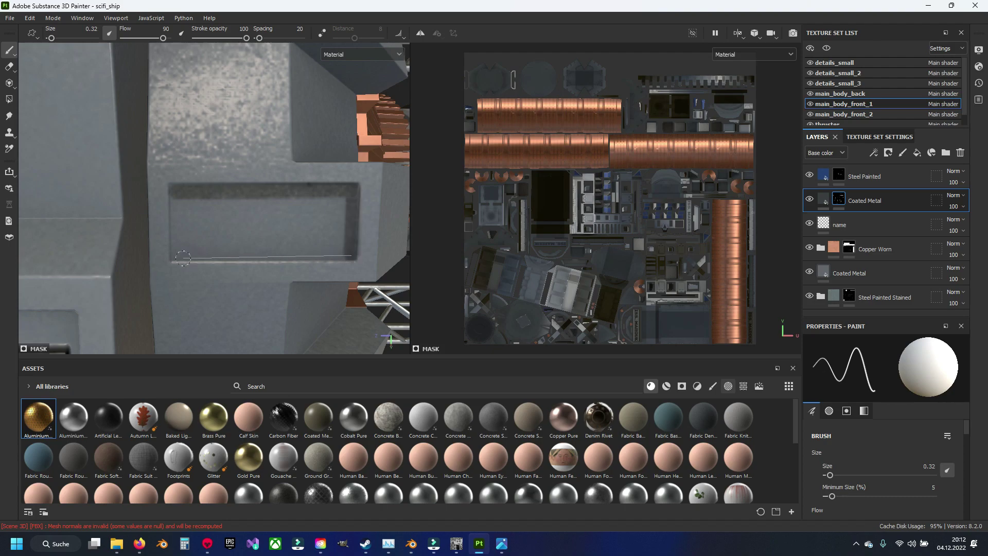
shift+click(176, 257)
shift+click(177, 199)
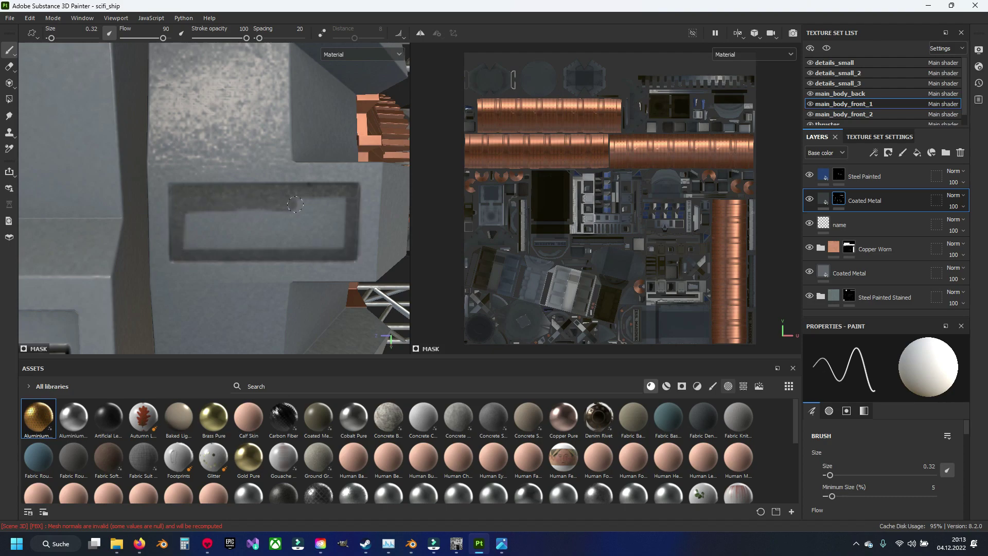
mouse_move(177, 204)
mouse_down()
mouse_move(338, 202)
mouse_move(196, 250)
mouse_move(237, 212)
mouse_move(340, 227)
mouse_move(191, 238)
mouse_move(329, 226)
mouse_move(211, 236)
mouse_move(202, 191)
mouse_move(185, 196)
mouse_up()
- Outline a fourth recess in dark lines and darken its interior
scroll(171, 201, up, 5)
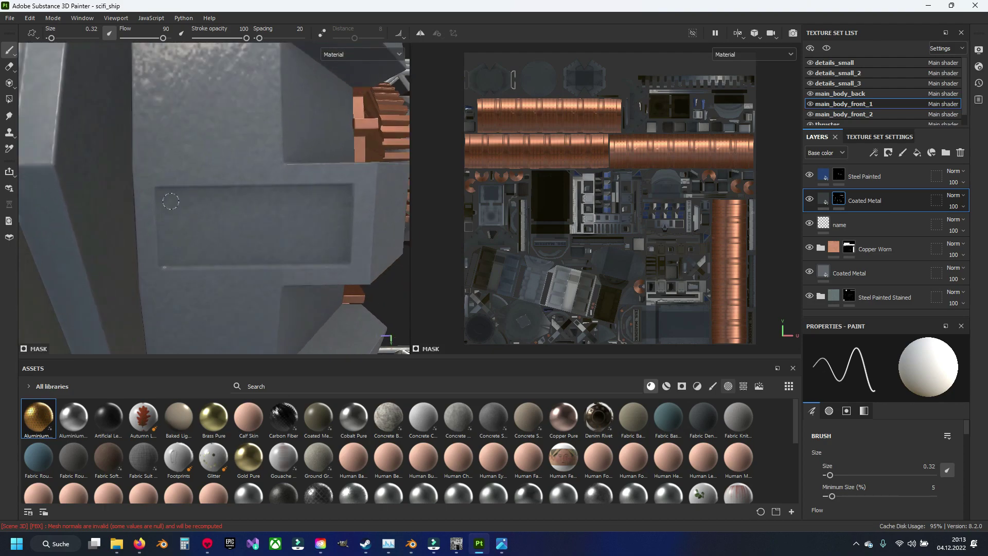
shift+click(344, 193)
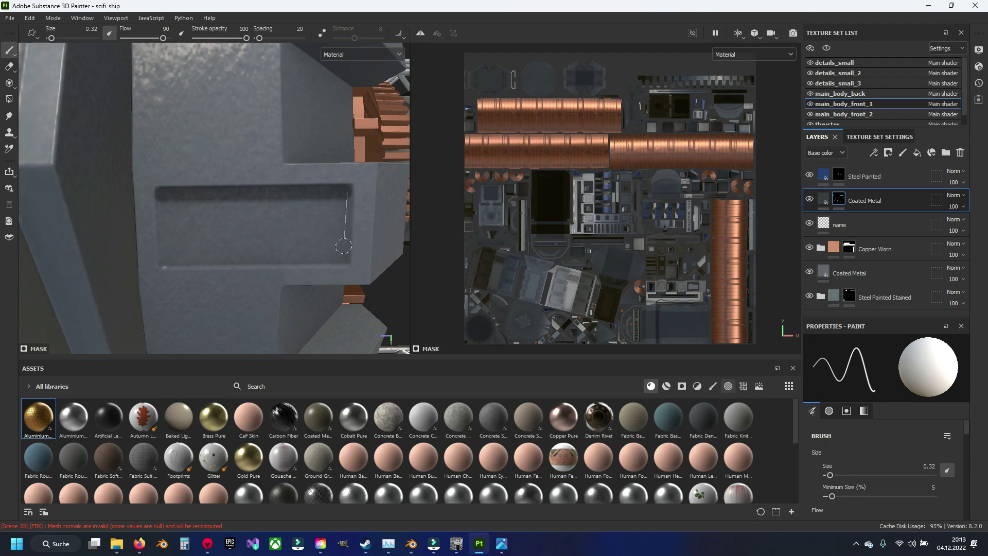
shift+click(344, 259)
shift+click(163, 262)
shift+click(164, 206)
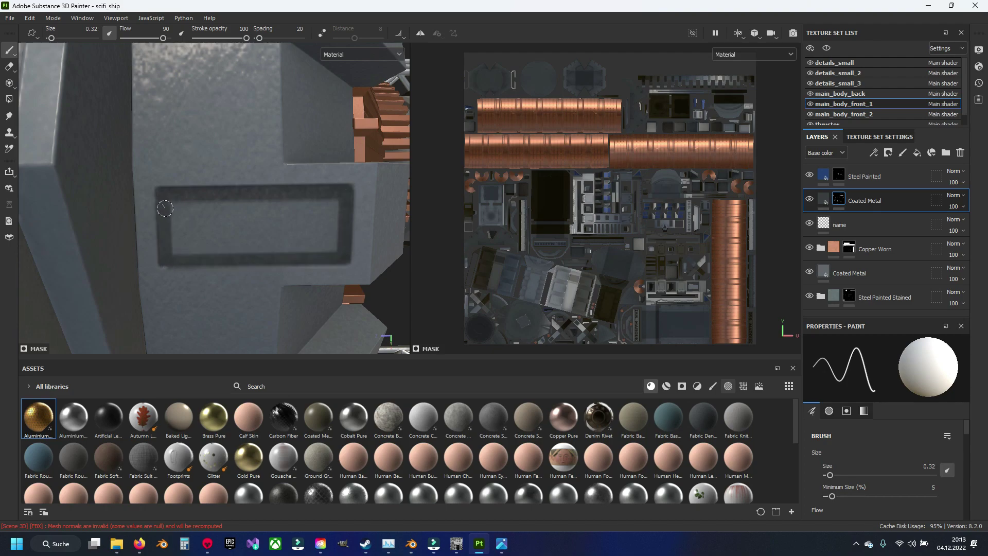
shift+click(340, 204)
mouse_move(335, 249)
mouse_down()
mouse_move(172, 247)
mouse_move(170, 216)
mouse_move(325, 216)
mouse_move(193, 232)
mouse_move(201, 212)
mouse_move(125, 192)
mouse_up()
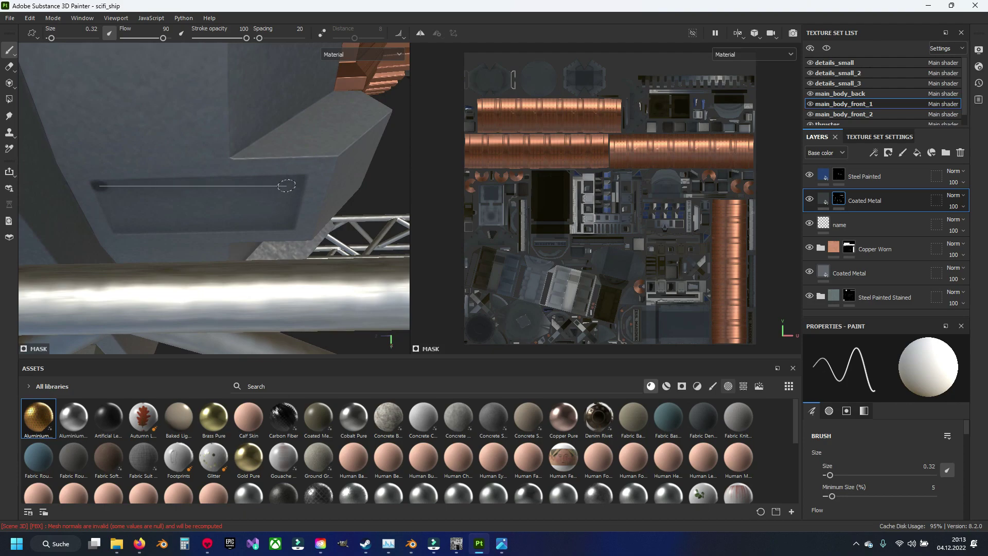
- Outline the recess beneath the truss and paint a second dark loop inside it
shift+click(298, 184)
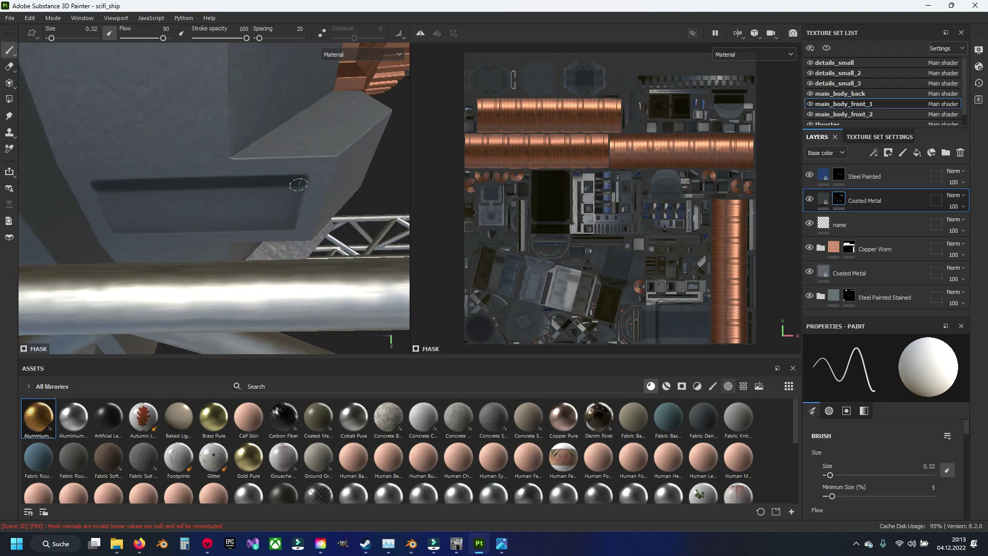
shift+click(290, 228)
shift+click(118, 231)
shift+click(96, 188)
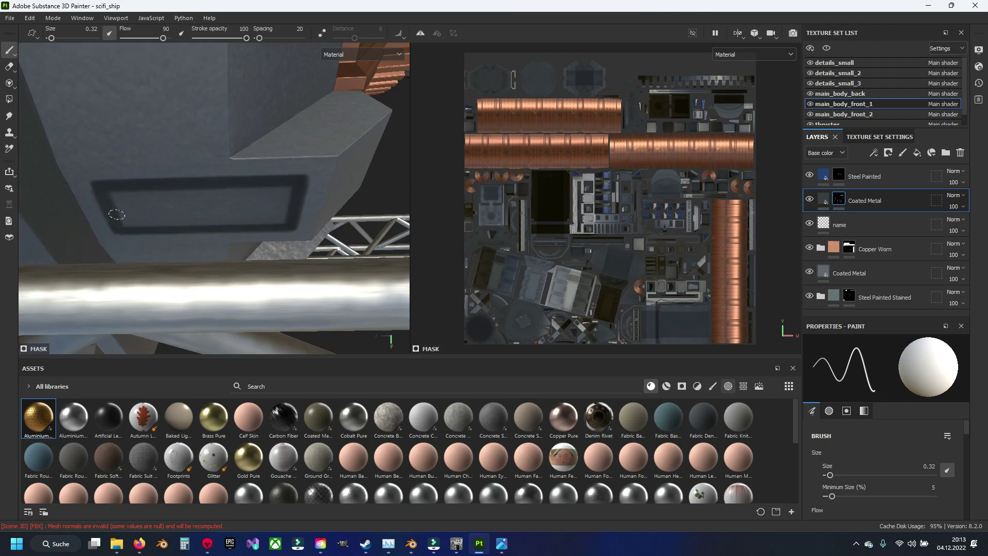
shift+click(289, 198)
mouse_move(289, 198)
mouse_down()
mouse_move(281, 213)
mouse_move(124, 219)
mouse_move(247, 206)
mouse_move(173, 209)
mouse_move(238, 216)
mouse_move(222, 221)
mouse_up()
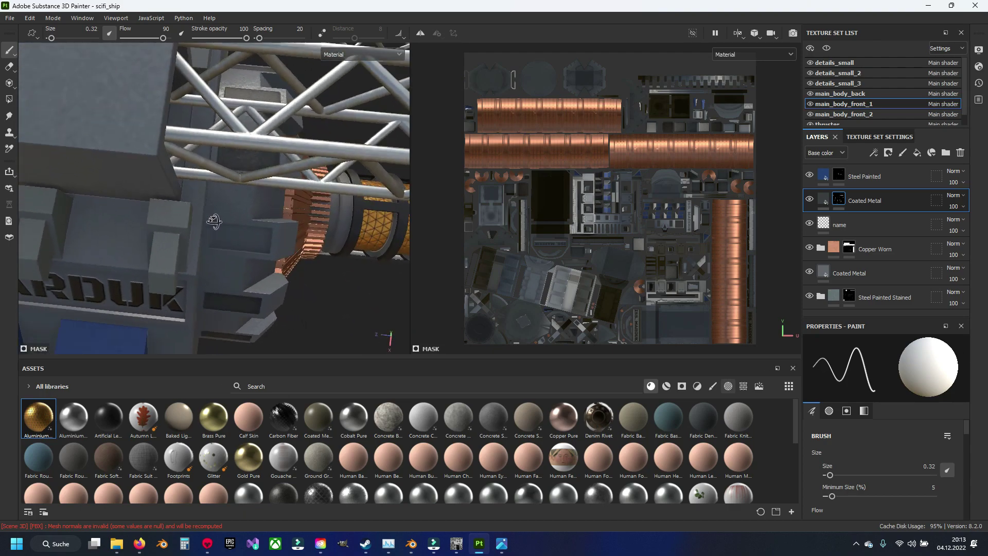
- Frame the recess with four straight dark edges and paint a loop around its inner rectangle
scroll(149, 231, up, 5)
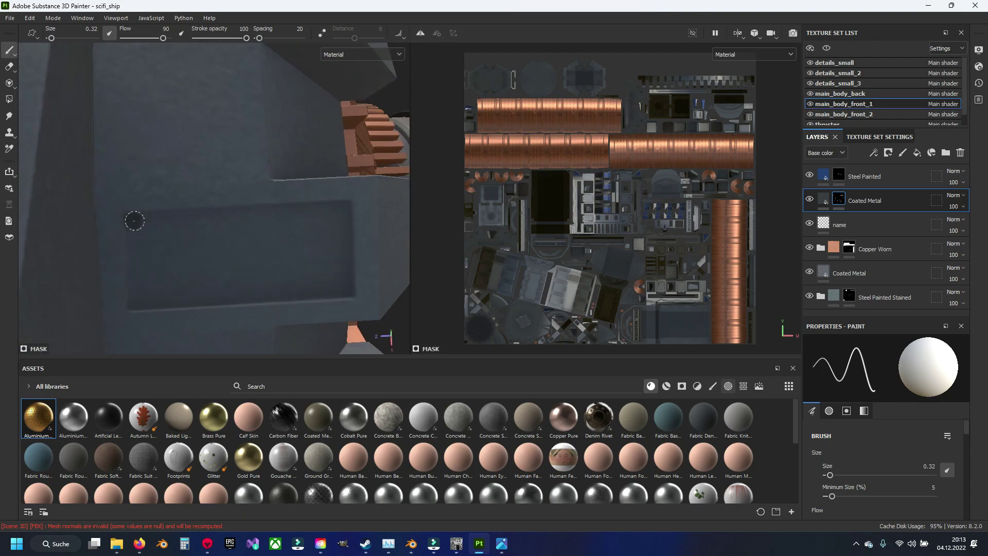
shift+click(346, 210)
shift+click(350, 288)
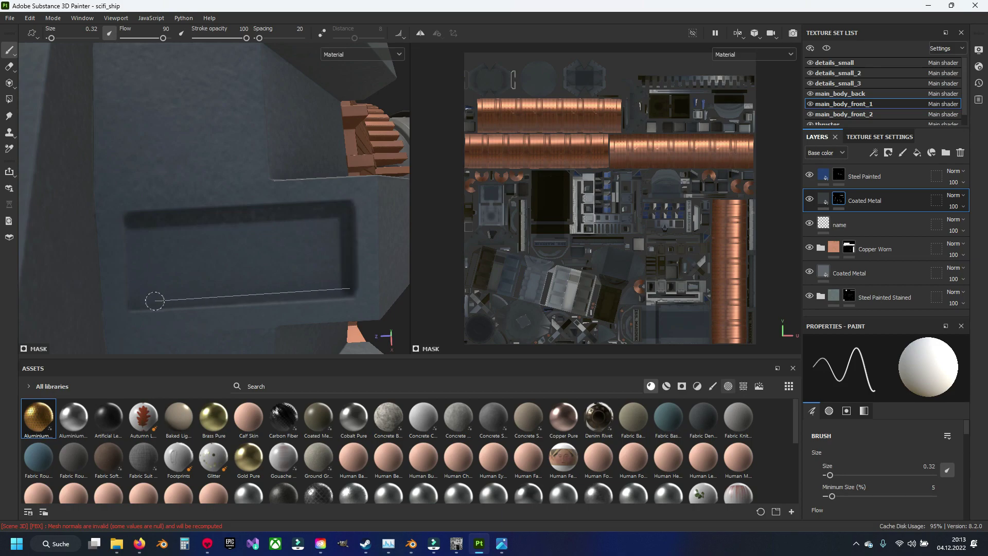
shift+click(136, 301)
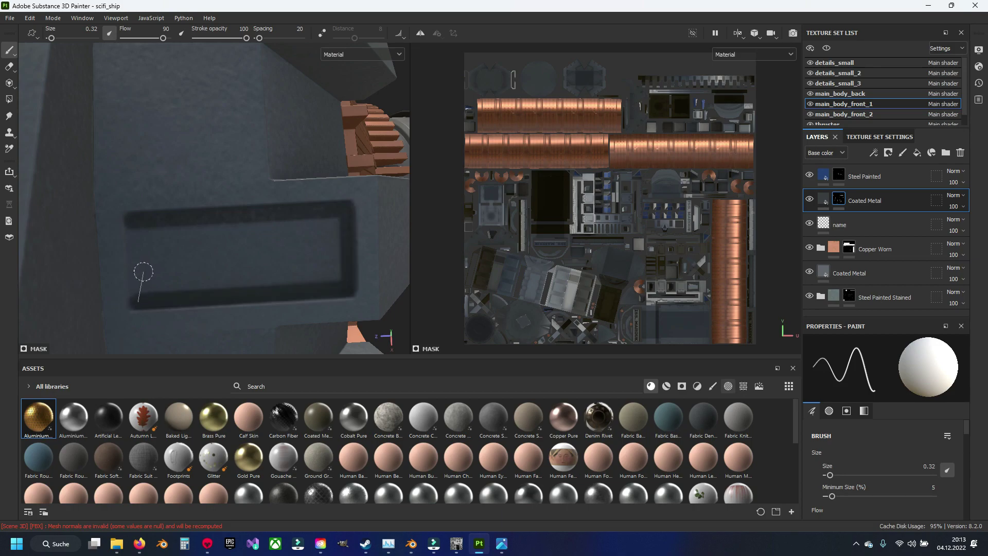
shift+click(133, 223)
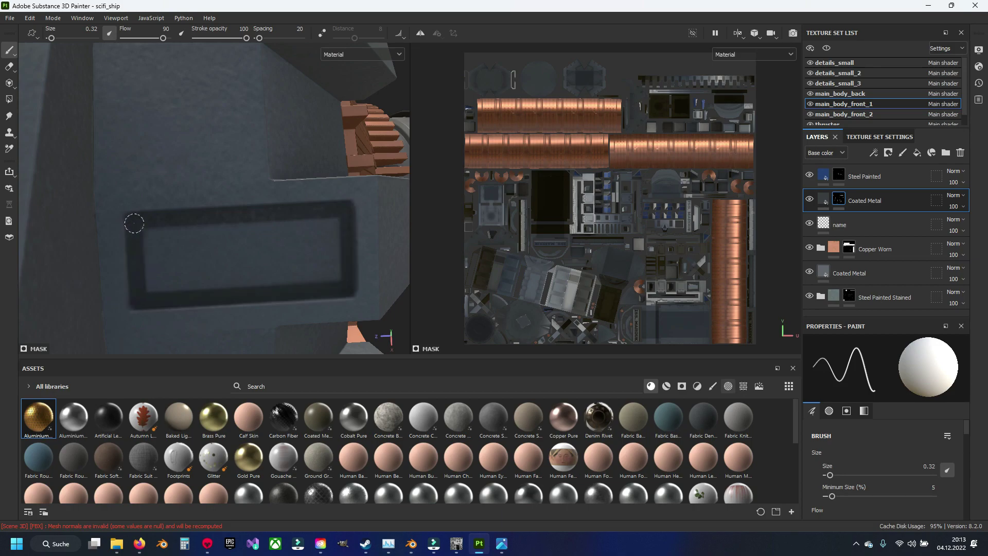
mouse_move(151, 233)
mouse_down()
mouse_move(342, 229)
mouse_move(196, 281)
mouse_move(141, 286)
mouse_move(186, 242)
mouse_move(320, 269)
mouse_move(159, 267)
mouse_move(326, 259)
mouse_up()
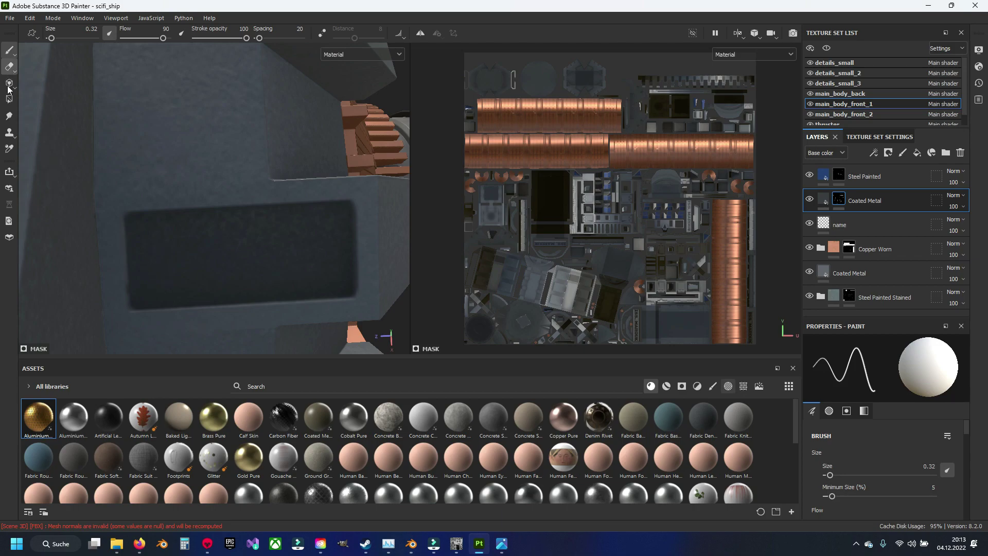
- Toggle the eraser on and back off, then orbit out to show the copper cylinder
click(10, 66)
click(9, 50)
mouse_move(128, 206)
alt+mouse_down()
mouse_move(207, 207)
mouse_move(190, 184)
alt+mouse_up()
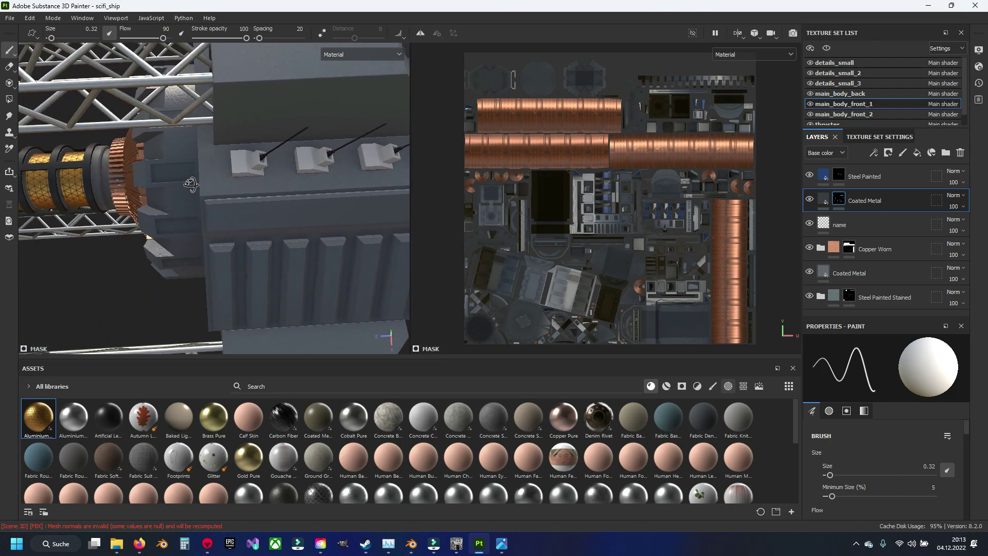
- Orbit and pan the 2D texture layout so the copper strips sit at the top of the view
alt+drag(190, 184, 263, 188)
scroll(643, 206, up, 3)
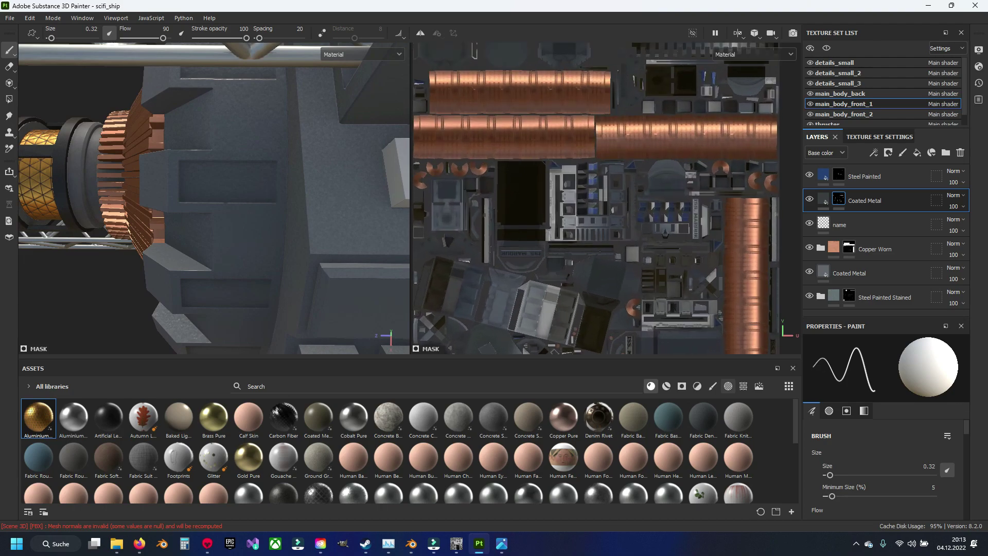
mouse_move(638, 267)
middle_down()
mouse_move(608, 189)
mouse_move(625, 183)
middle_up()
scroll(625, 183, up, 3)
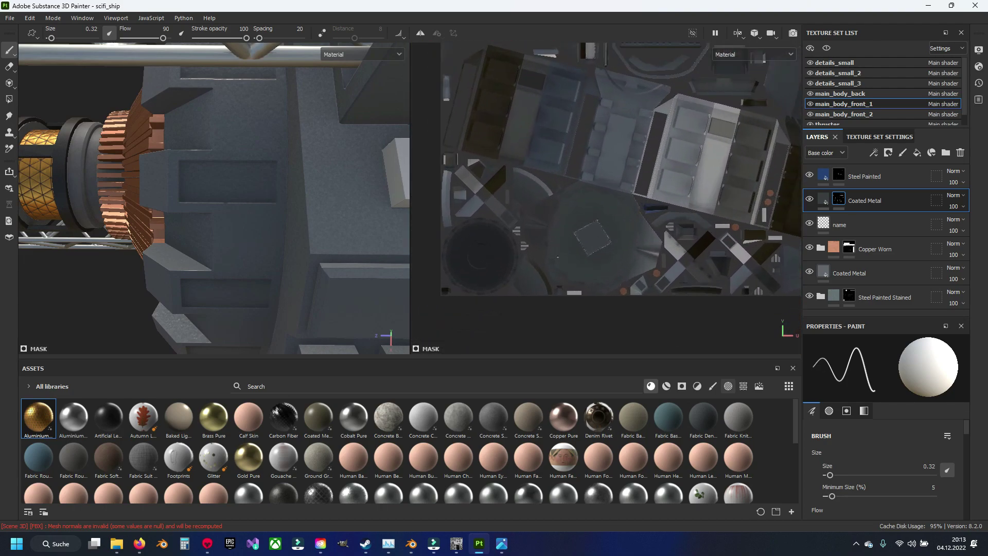
scroll(558, 256, up, 2)
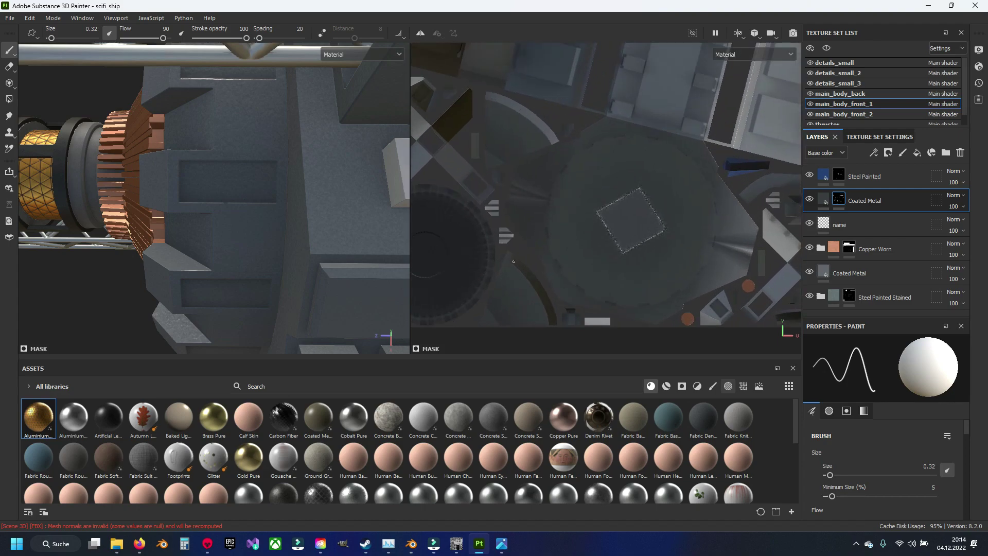
scroll(516, 261, down, 3)
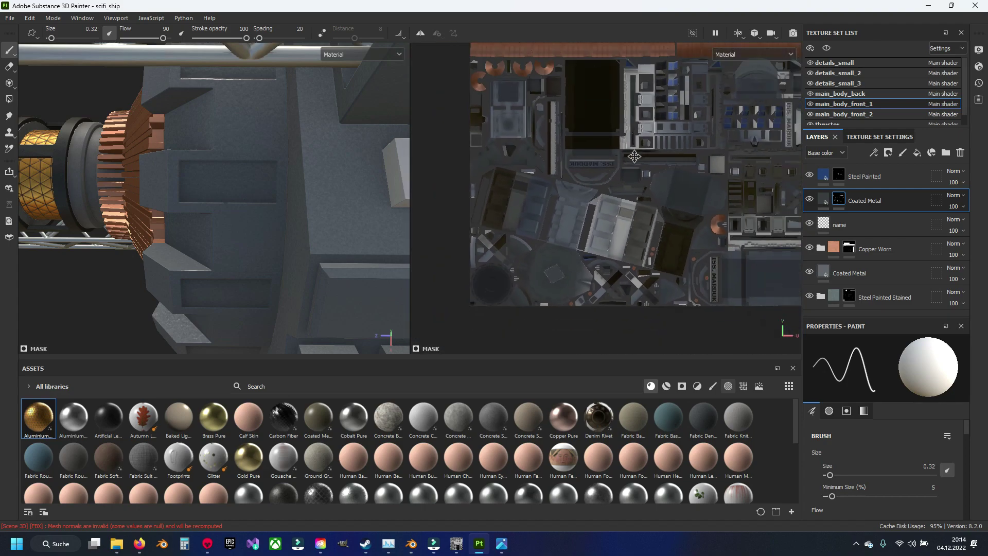
mouse_move(587, 177)
middle_down()
mouse_move(600, 231)
mouse_move(654, 212)
middle_up()
middle_drag(542, 187, 455, 52)
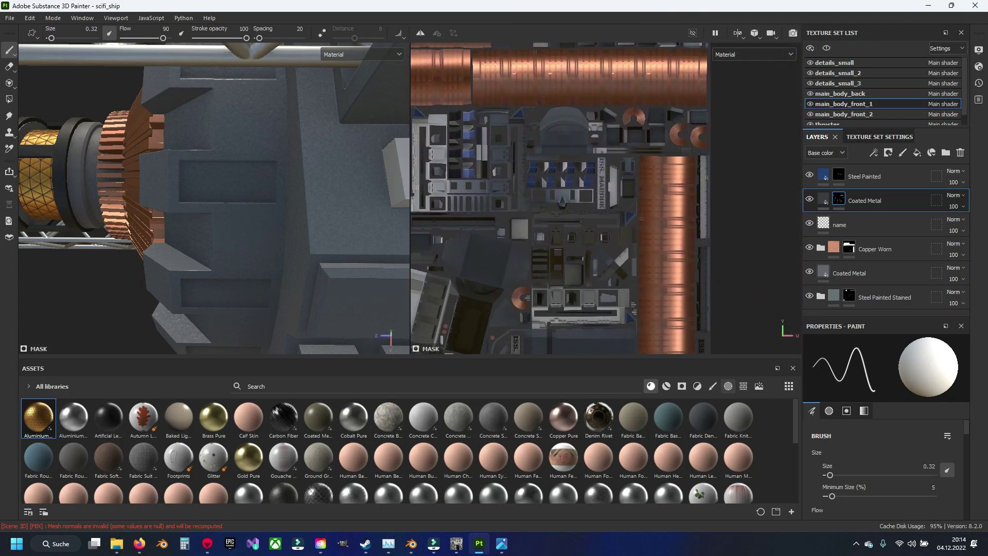
middle_drag(623, 201, 643, 139)
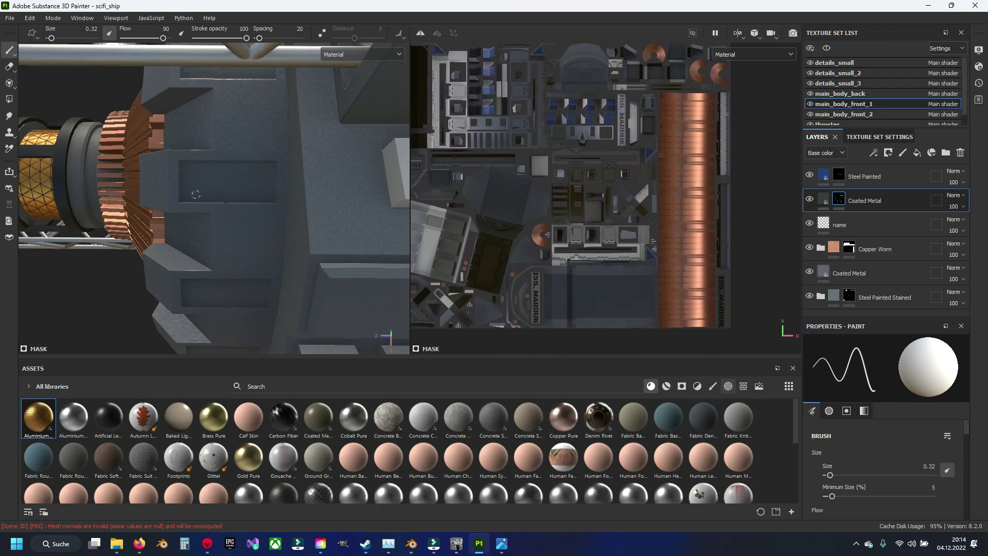
middle_drag(566, 180, 648, 237)
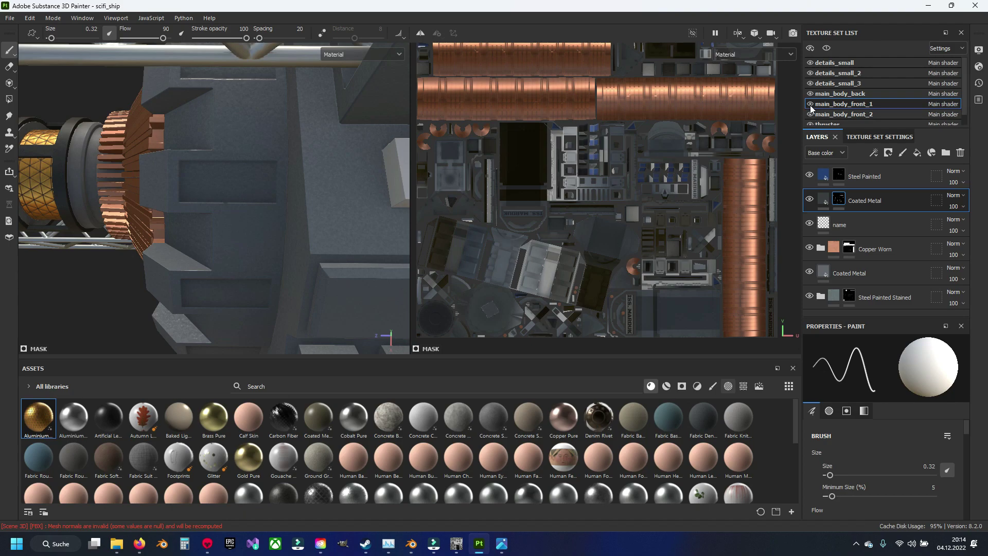
- Add the masked Coated Metal layer to main_body_back and zoom the 2D view onto the door panels
click(832, 93)
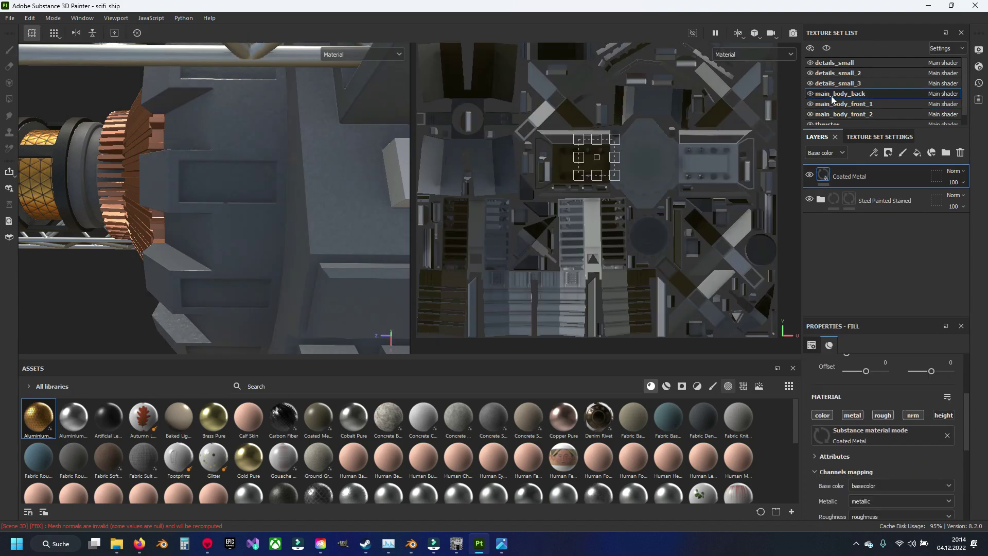
key(ctrl+d)
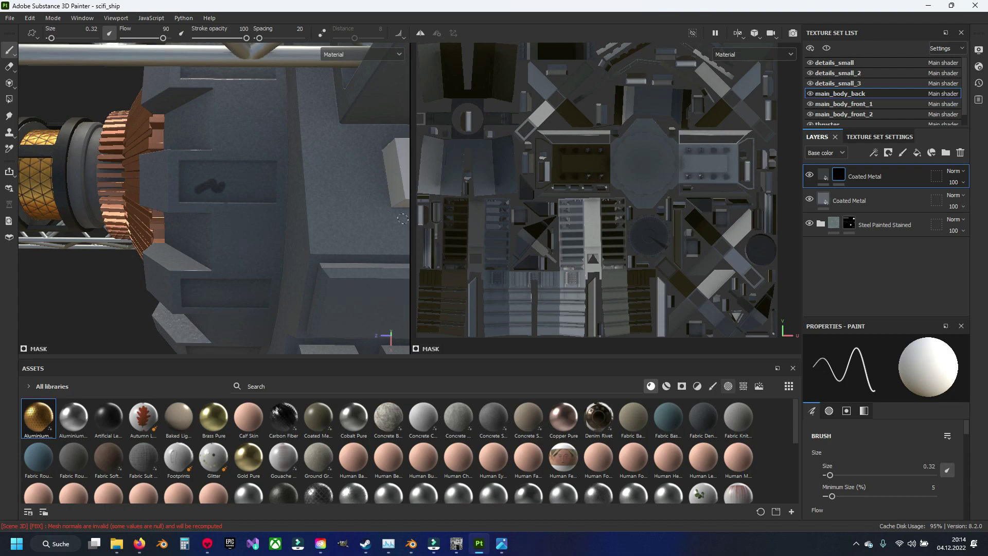
scroll(594, 198, down, 3)
scroll(594, 199, up, 2)
scroll(594, 138, up, 2)
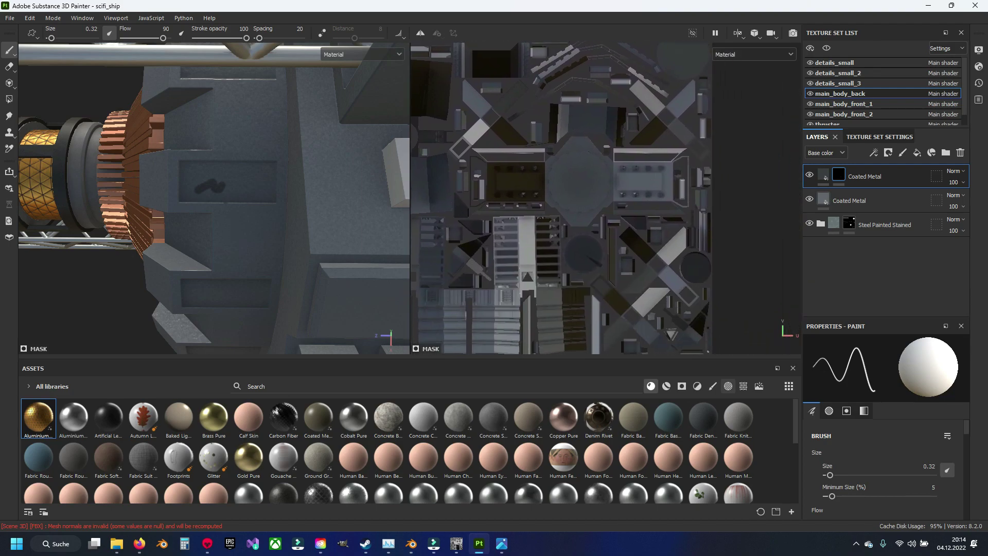
scroll(594, 138, up, 1)
scroll(594, 138, up, 1)
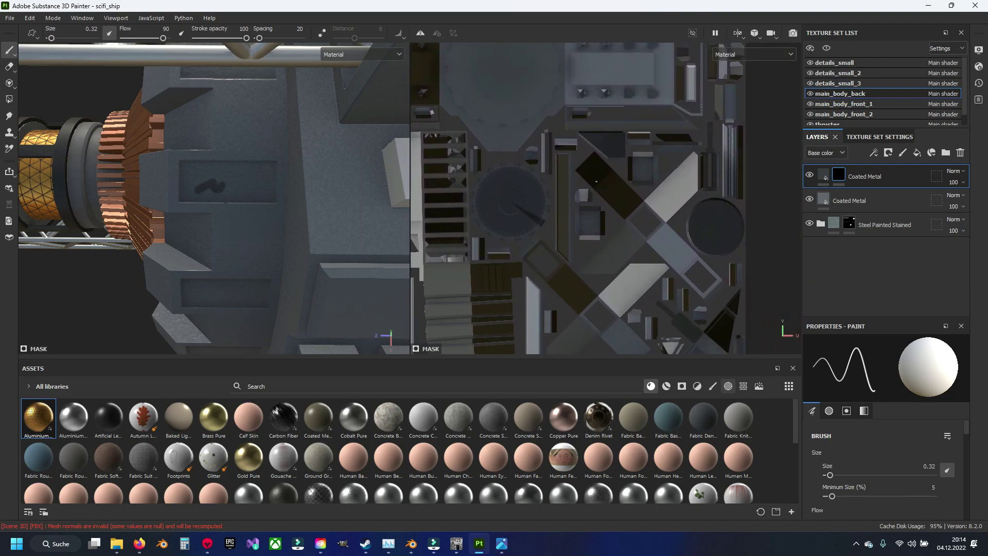
mouse_move(596, 181)
middle_down()
mouse_move(588, 206)
mouse_move(569, 101)
mouse_move(647, 201)
mouse_move(519, 159)
middle_up()
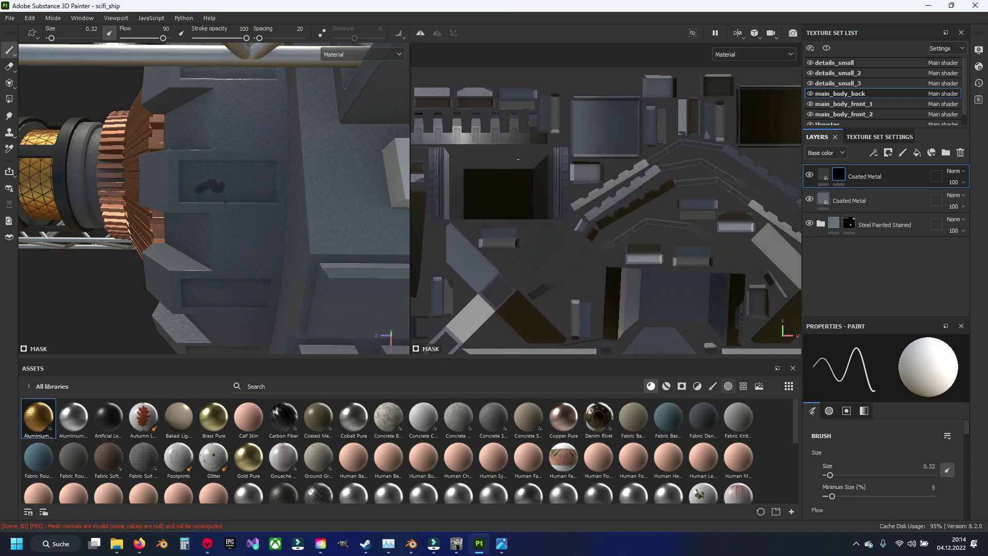
scroll(519, 159, up, 1)
scroll(591, 184, up, 1)
scroll(566, 185, up, 1)
- Outline the first door panel's four edges with straight dark mask lines
scroll(480, 191, up, 1)
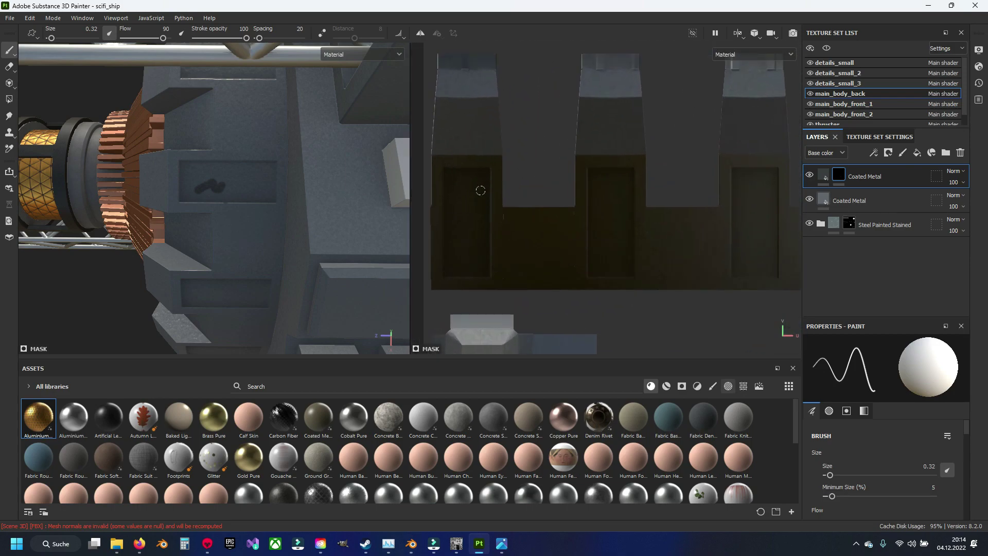
scroll(480, 191, up, 1)
shift+click(563, 159)
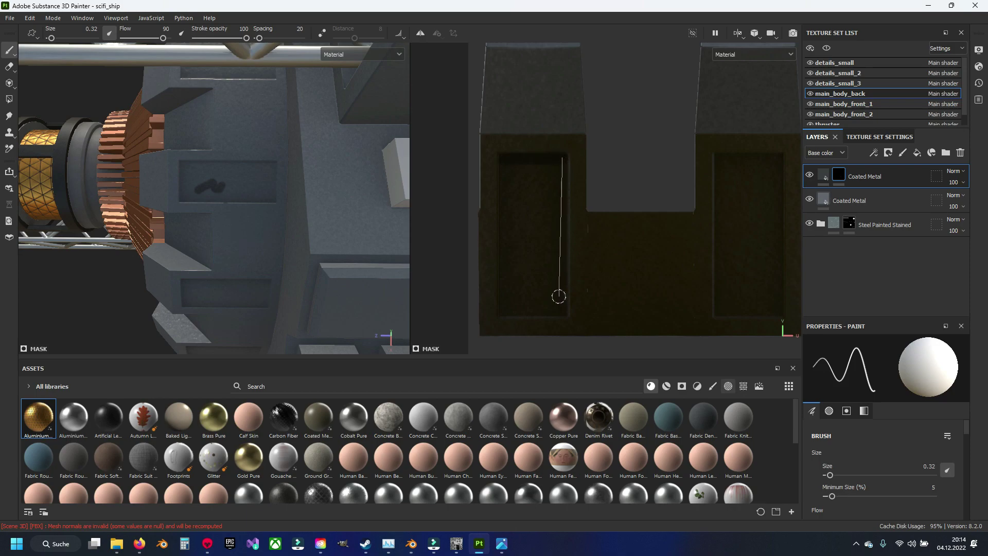
shift+click(565, 313)
shift+click(506, 313)
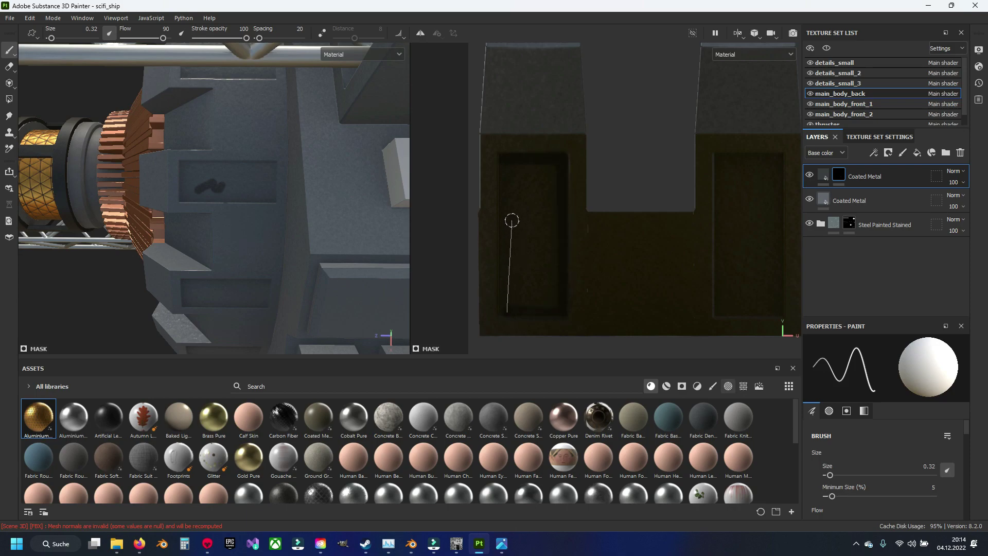
shift+click(505, 158)
- Outline the second door panel with straight dark lines
middle_drag(524, 245, 626, 162)
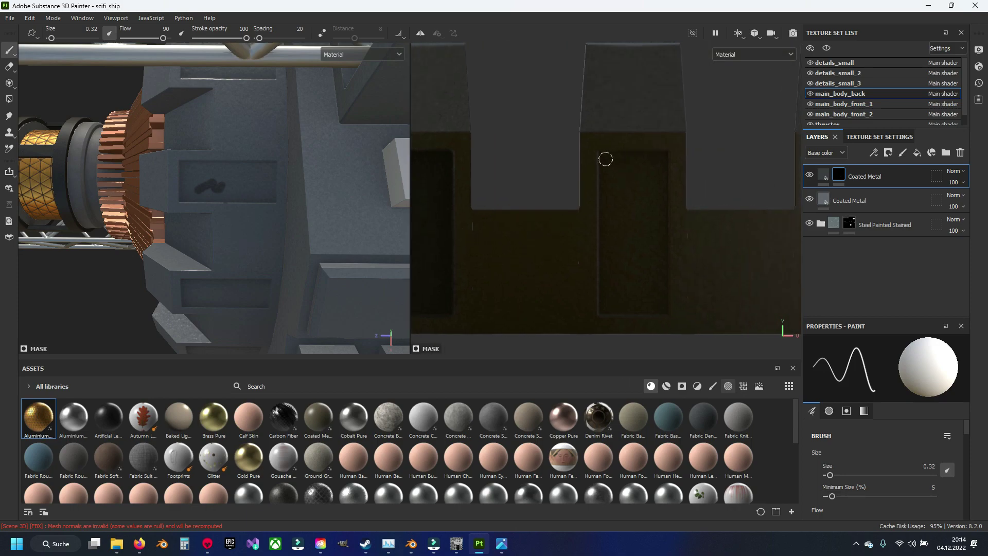
click(664, 157)
shift+click(664, 309)
shift+click(607, 309)
shift+click(604, 164)
- Outline the third door panel, then undo the stray loop painted inside it
middle_drag(676, 260, 581, 237)
click(561, 149)
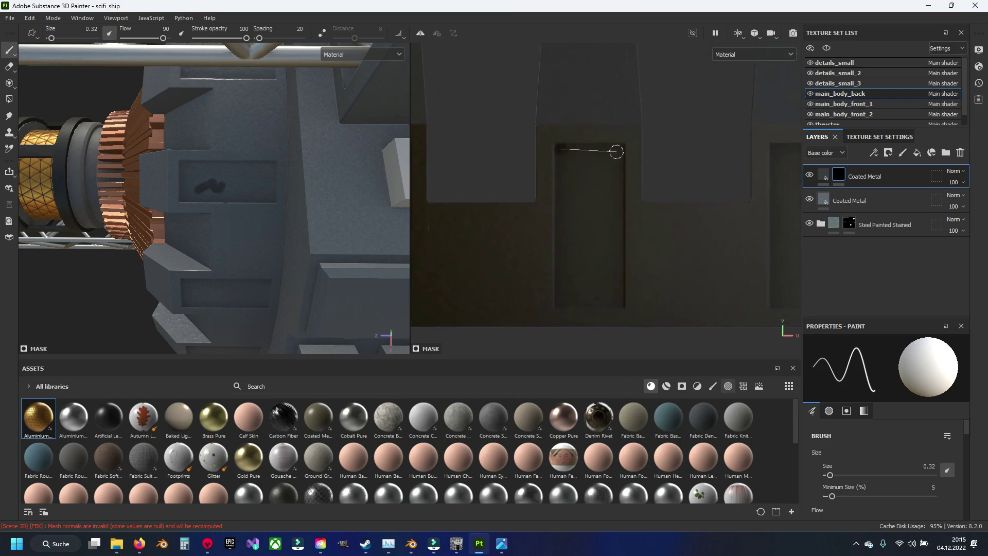
shift+click(621, 149)
shift+click(622, 302)
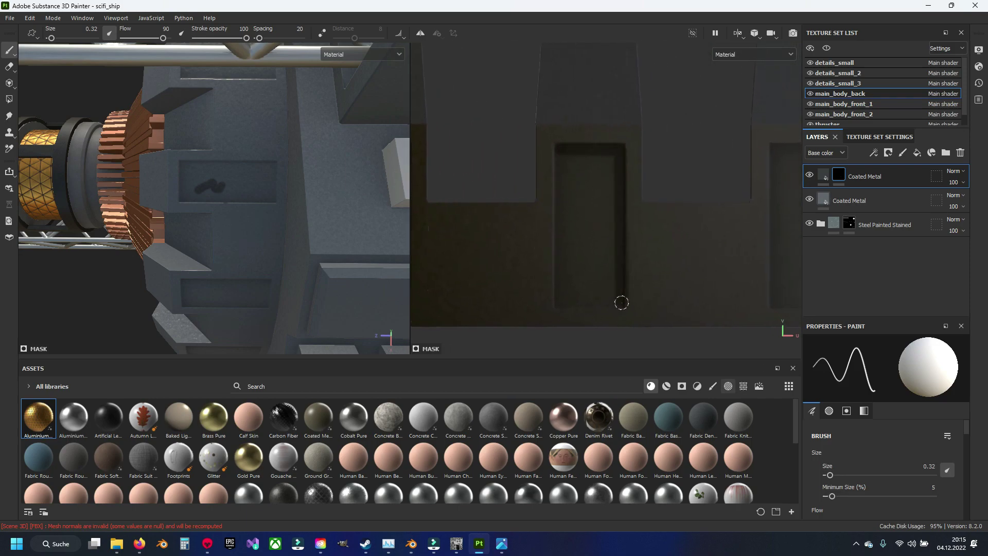
shift+click(562, 303)
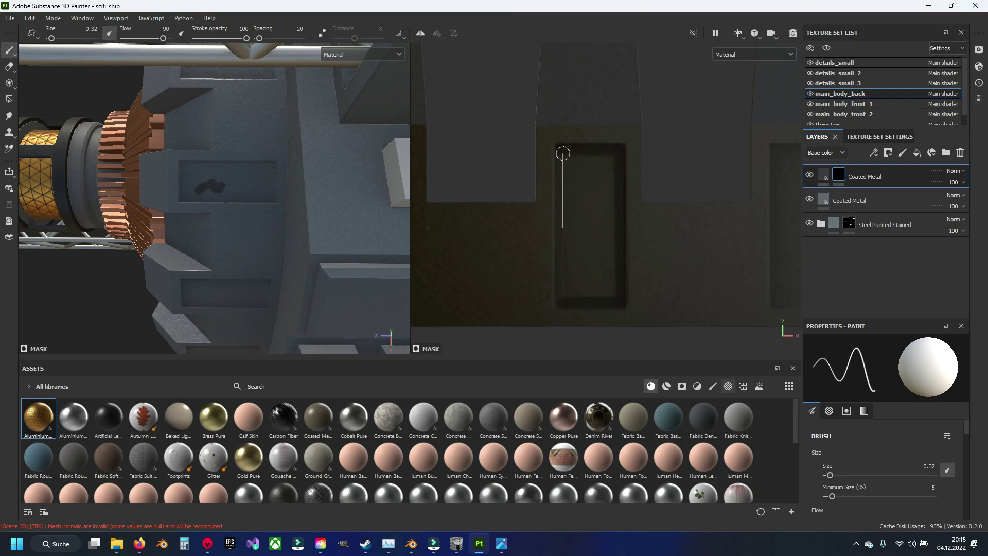
shift+click(562, 150)
mouse_move(615, 210)
mouse_down()
mouse_move(609, 292)
mouse_move(571, 256)
mouse_move(576, 161)
mouse_move(603, 266)
mouse_up()
key(ctrl+z)
key(ctrl+z)
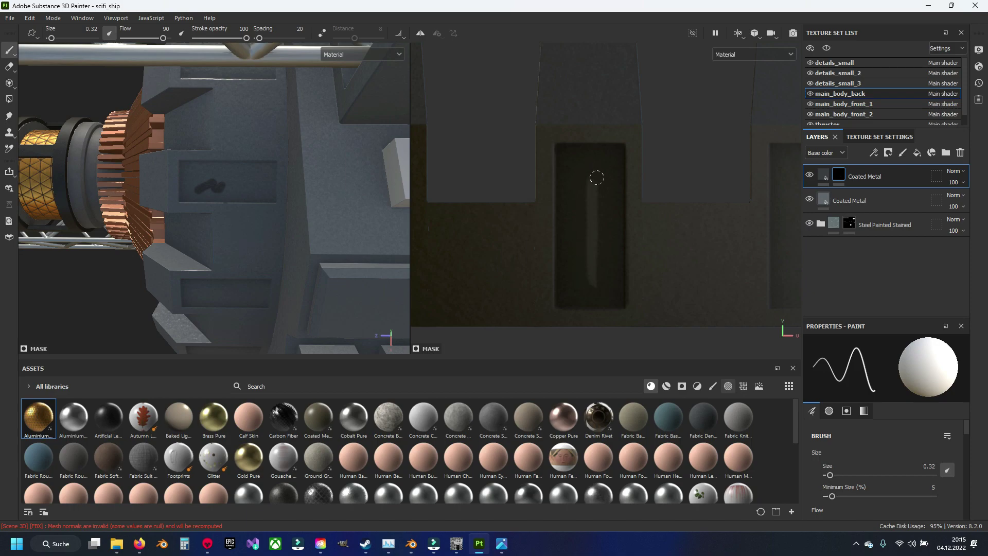
key(ctrl+z)
key(ctrl+z)
key(ctrl+z)
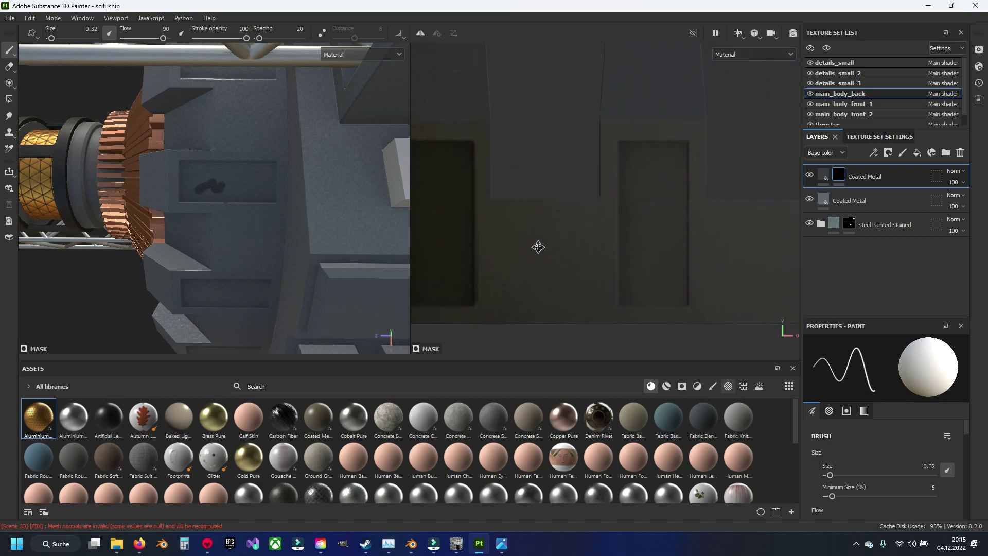
- Outline the door recess in straight dark strokes and fill it, undoing the last fill
click(573, 157)
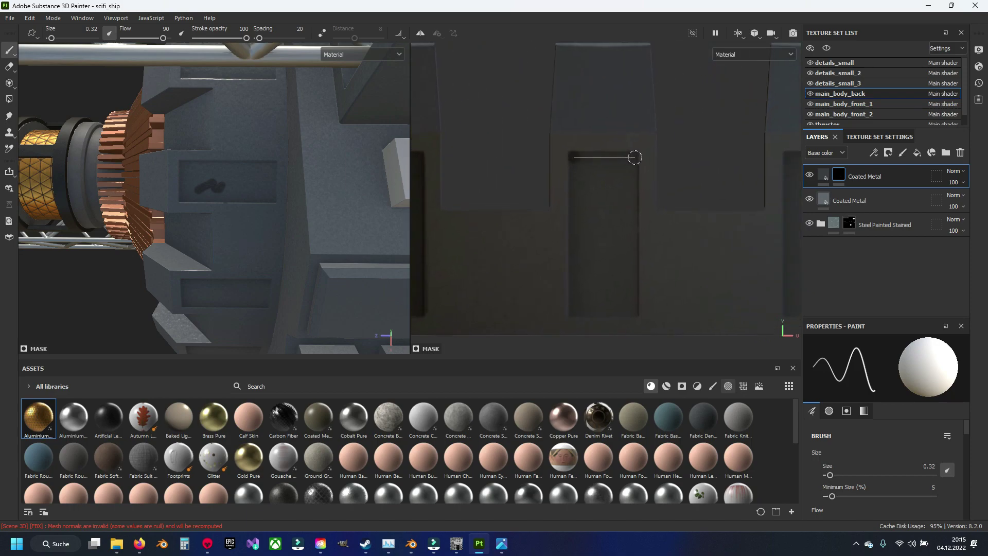
shift+click(634, 158)
shift+click(626, 311)
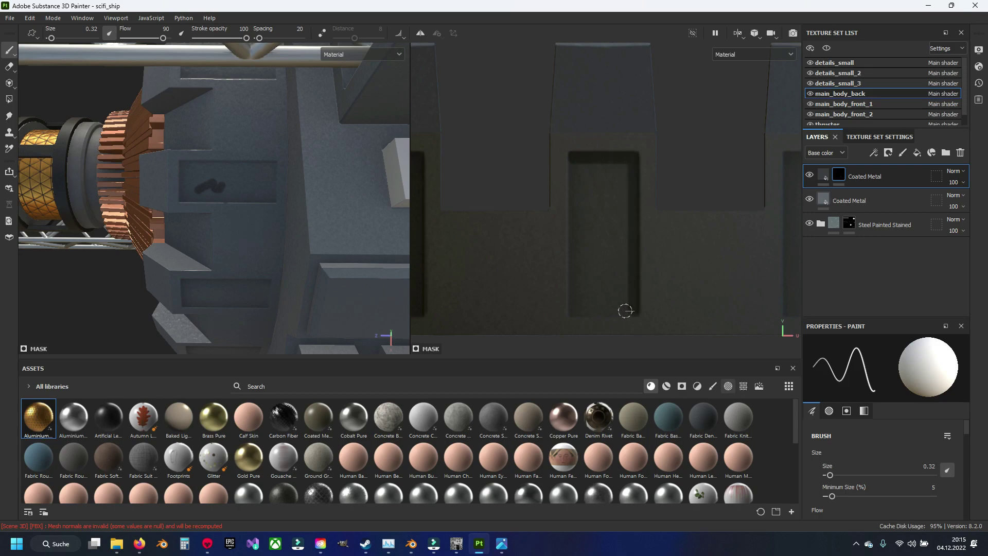
shift+click(573, 311)
shift+click(577, 163)
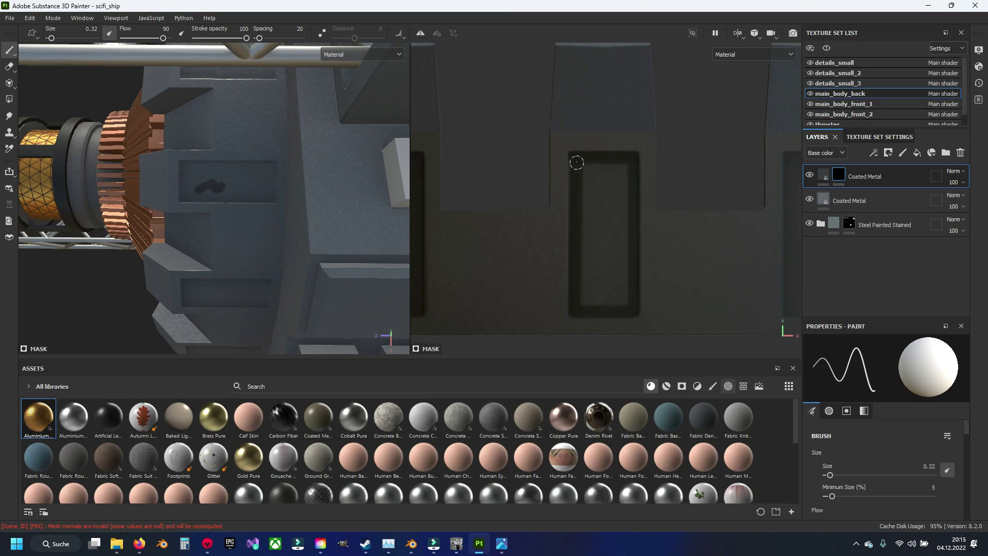
mouse_move(577, 163)
mouse_down()
mouse_move(626, 165)
mouse_move(624, 273)
mouse_move(585, 304)
mouse_move(589, 215)
mouse_move(618, 179)
mouse_move(602, 303)
mouse_up()
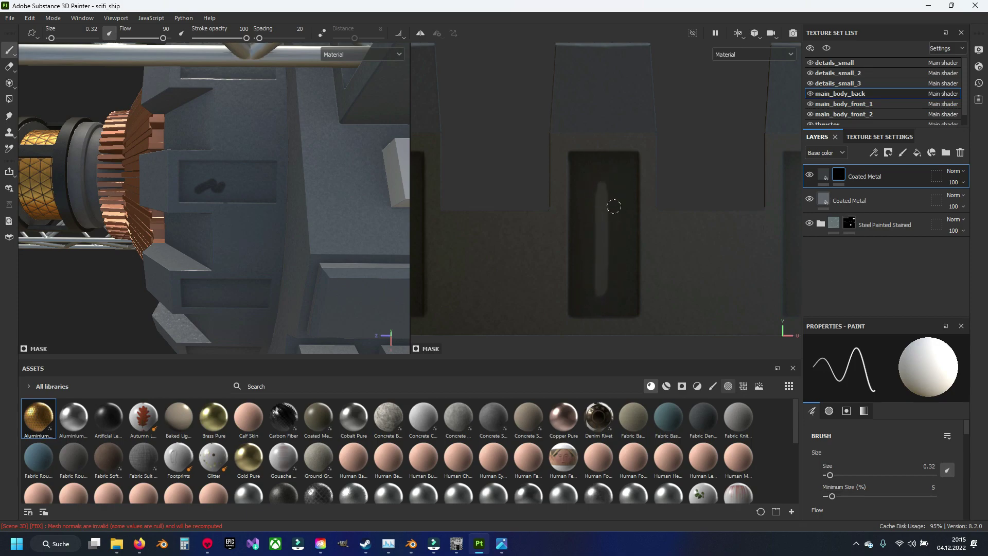
mouse_move(614, 206)
mouse_down()
mouse_move(591, 242)
mouse_move(610, 247)
mouse_up()
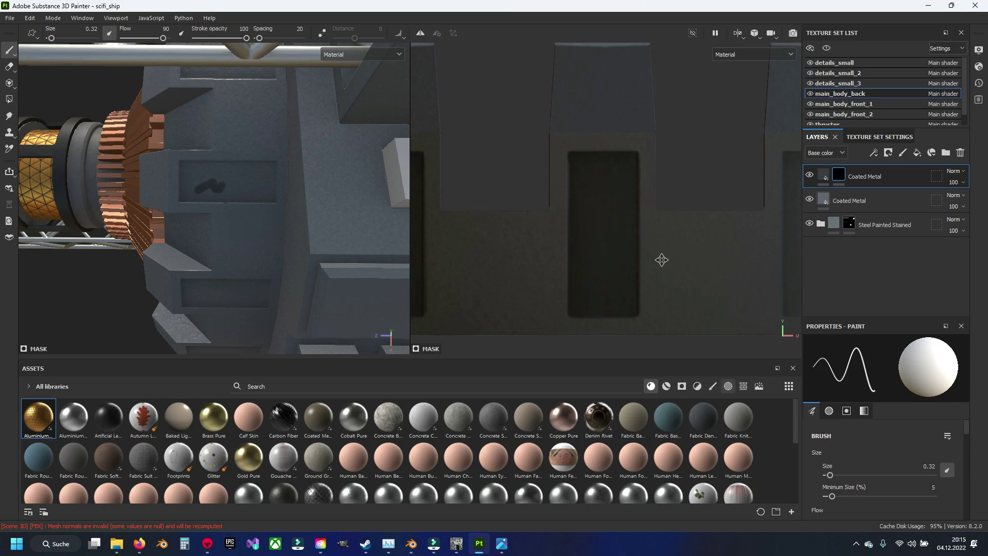
key(ctrl+z)
- Repaint the recess edges and inner corner, then undo that fill
mouse_move(562, 159)
mouse_down()
mouse_move(615, 159)
mouse_move(619, 311)
mouse_up()
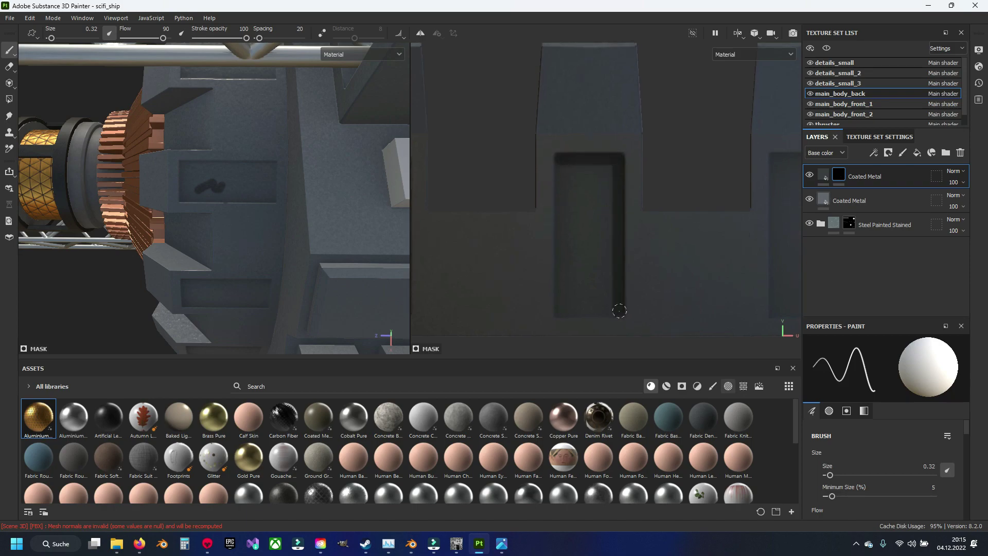
shift+click(561, 313)
shift+click(561, 160)
mouse_move(561, 161)
mouse_down()
mouse_move(612, 183)
mouse_move(606, 302)
mouse_move(571, 181)
mouse_move(592, 236)
mouse_move(576, 256)
mouse_move(596, 213)
mouse_up()
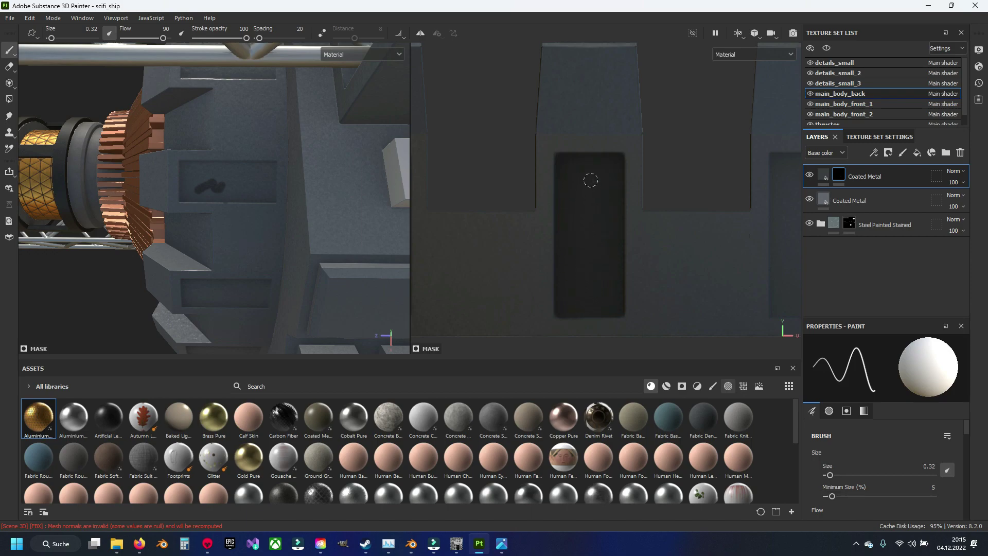
key(ctrl+z)
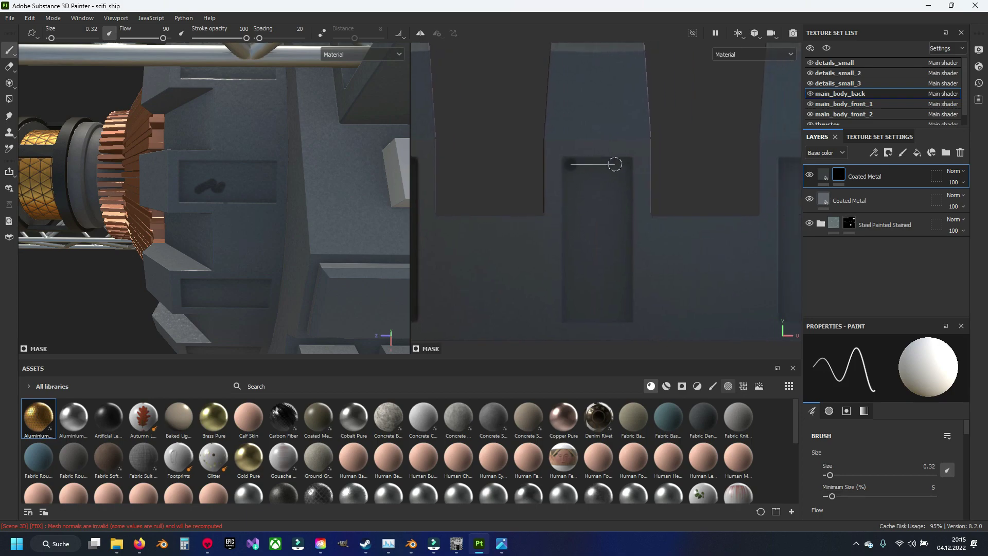
- Redraw the recess outline and darken its interior and remaining light stripe
drag(615, 164, 628, 318)
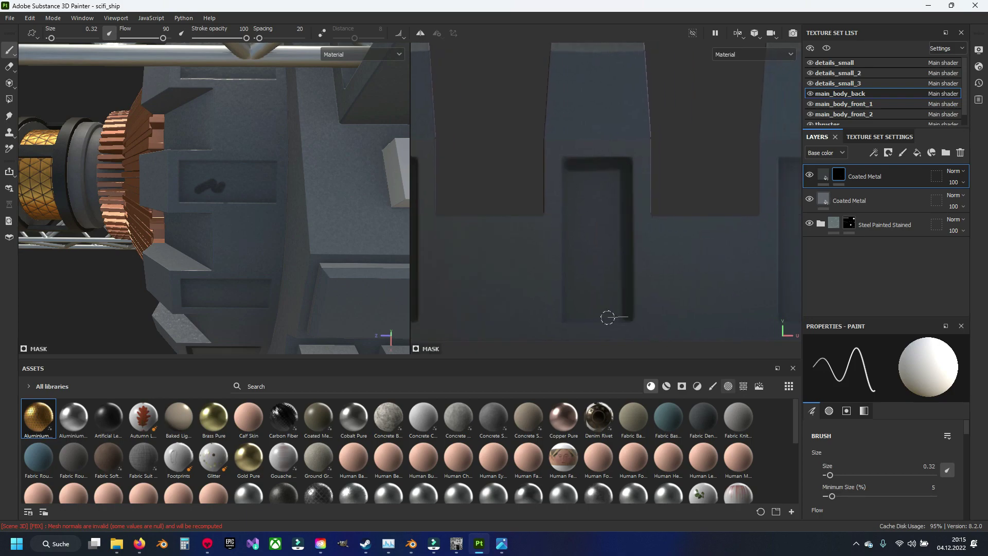
shift+click(573, 317)
shift+click(568, 166)
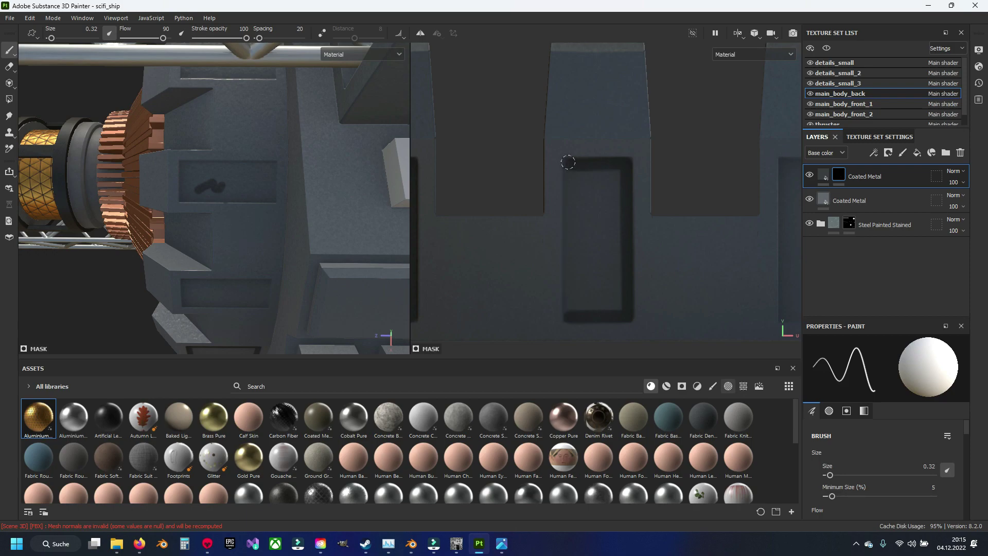
shift+click(613, 173)
mouse_move(613, 172)
mouse_down()
mouse_move(613, 307)
mouse_move(576, 283)
mouse_move(592, 177)
mouse_move(596, 297)
mouse_move(601, 183)
mouse_up()
mouse_move(606, 302)
mouse_down()
mouse_move(591, 183)
mouse_move(591, 222)
mouse_up()
middle_drag(591, 223, 573, 187)
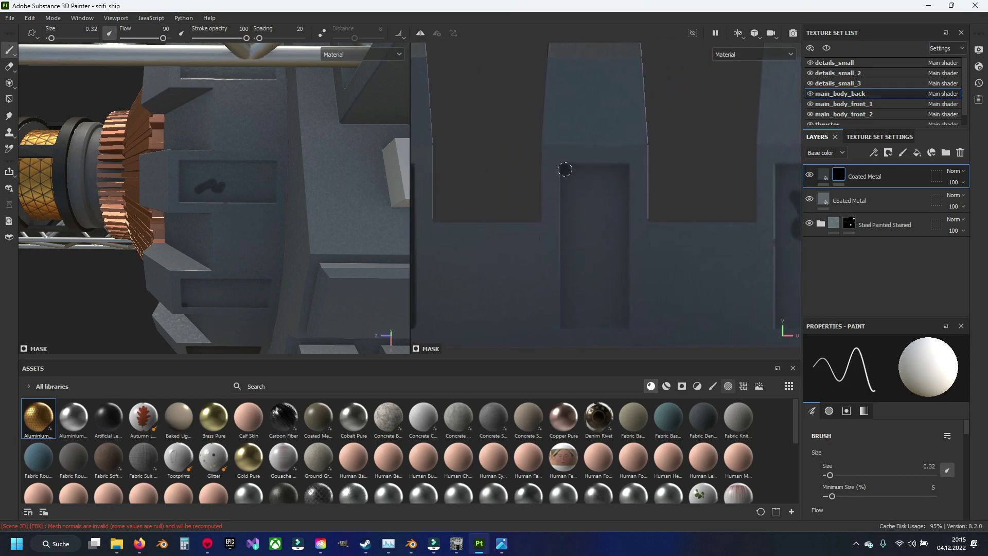
- Rework the dark frame after one undo and fill the recess interior dark again
mouse_move(565, 170)
mouse_down()
mouse_move(622, 168)
mouse_move(624, 322)
mouse_up()
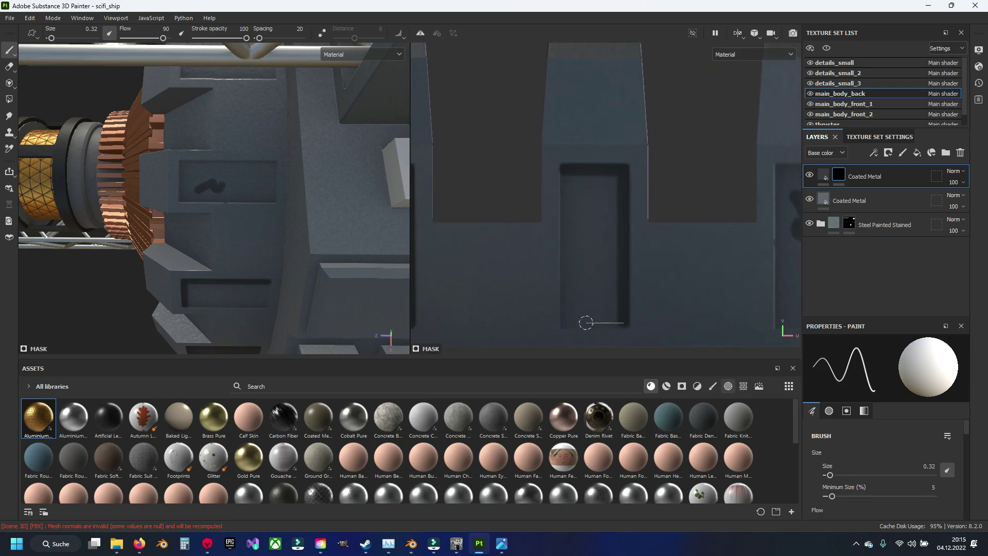
shift+click(562, 322)
mouse_move(563, 322)
mouse_down()
mouse_move(578, 170)
mouse_move(615, 264)
mouse_move(564, 316)
mouse_move(579, 178)
mouse_move(600, 298)
mouse_move(584, 207)
mouse_move(589, 292)
mouse_up()
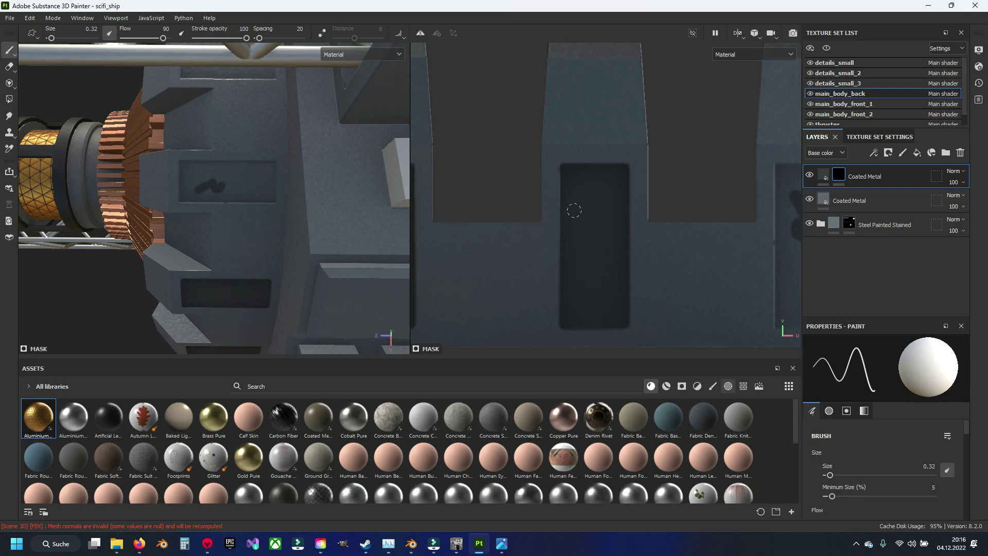
key(ctrl+z)
middle_drag(543, 254, 510, 240)
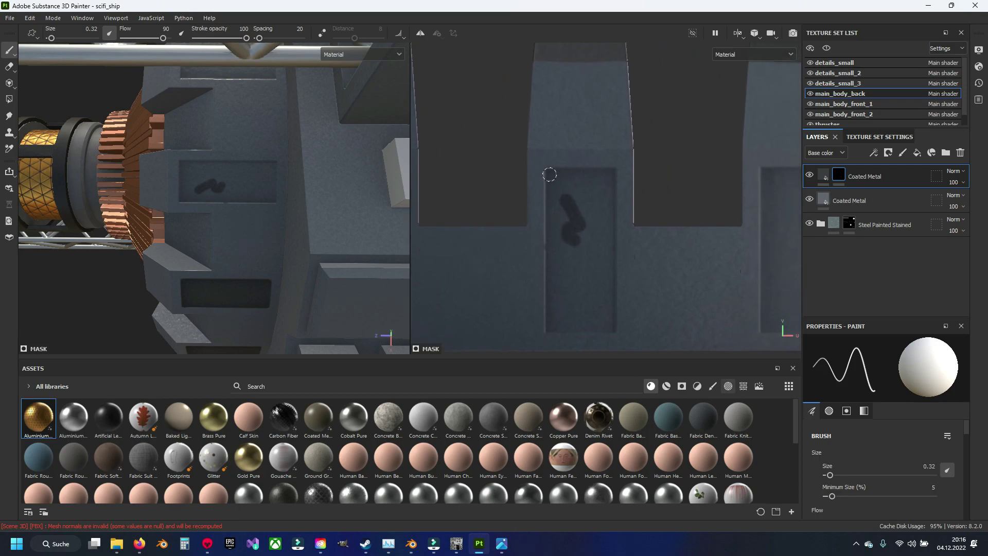
mouse_move(550, 174)
mouse_down()
mouse_move(617, 176)
mouse_move(612, 326)
mouse_up()
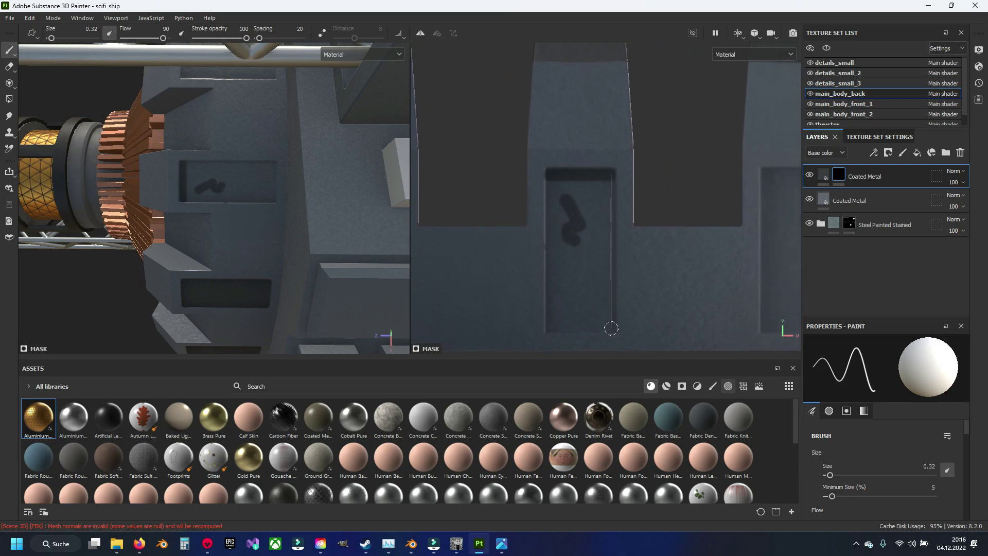
shift+click(554, 326)
shift+click(553, 178)
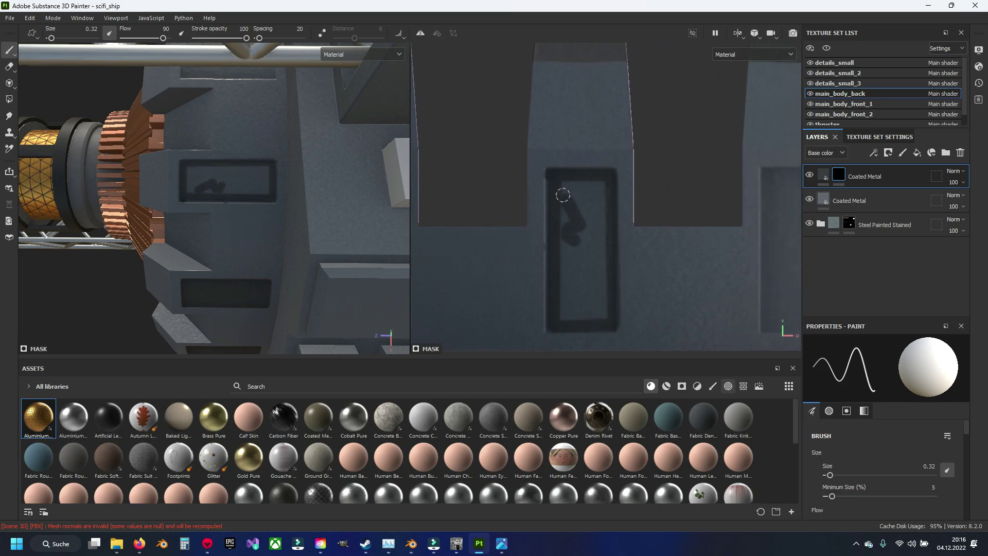
mouse_move(602, 182)
mouse_down()
mouse_move(603, 317)
mouse_move(566, 242)
mouse_move(592, 191)
mouse_move(563, 250)
mouse_move(587, 199)
mouse_move(572, 214)
mouse_move(580, 285)
mouse_up()
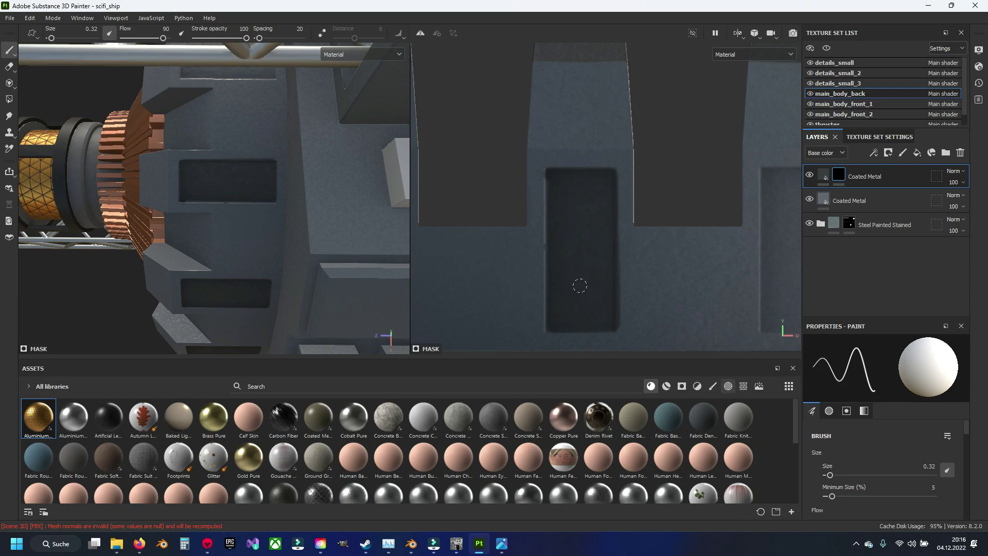
click(9, 66)
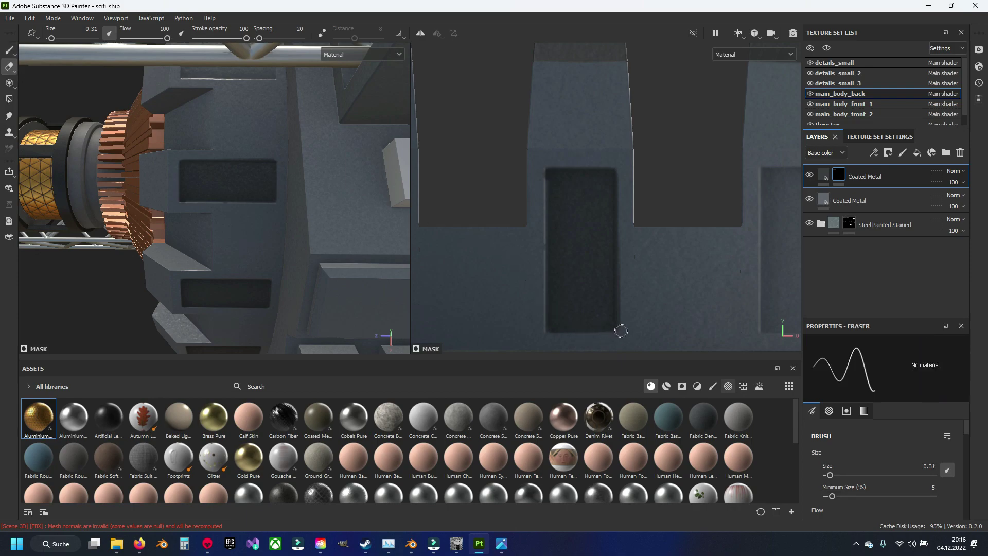
- Erase stray paint along the first recess's right and left edges
drag(622, 330, 620, 159)
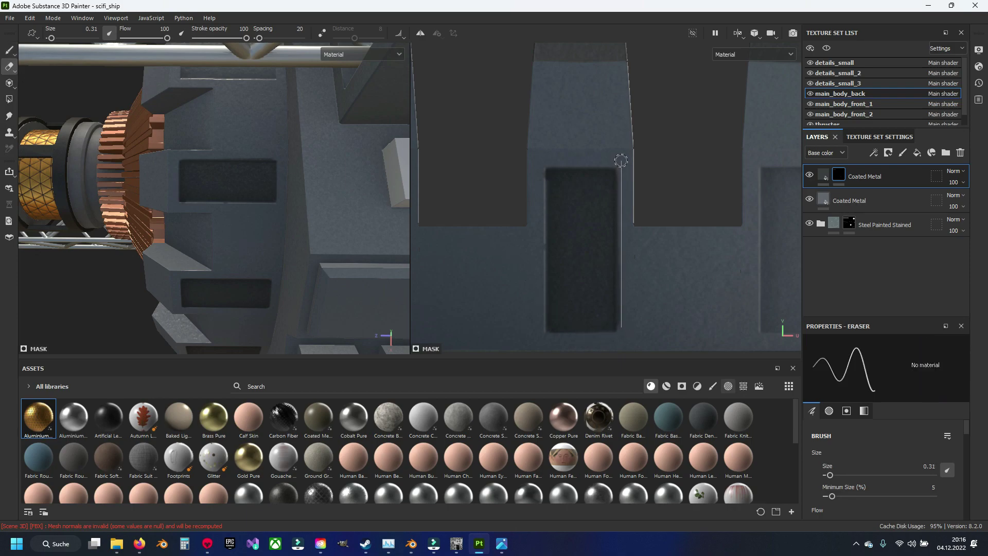
click(9, 50)
middle_drag(650, 250, 578, 247)
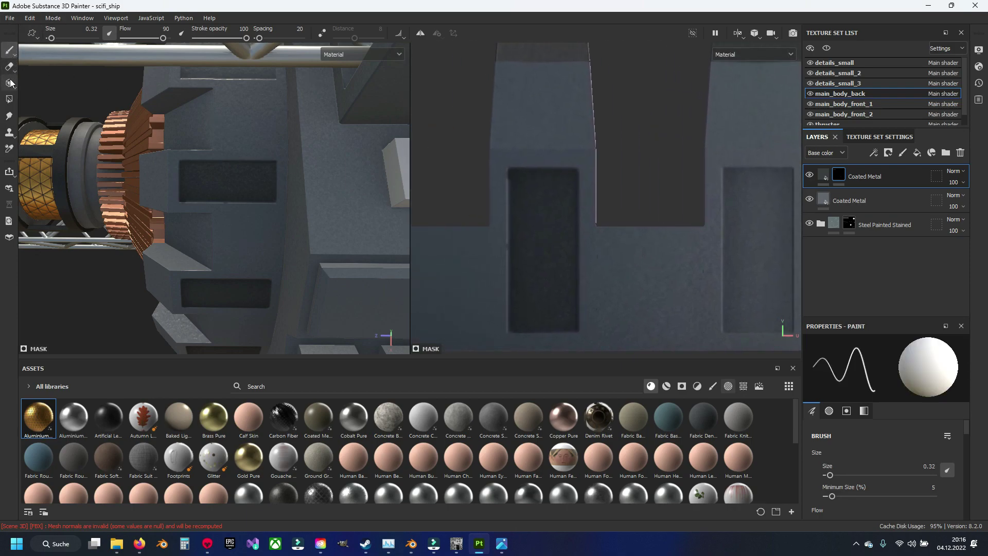
click(9, 66)
drag(501, 171, 505, 330)
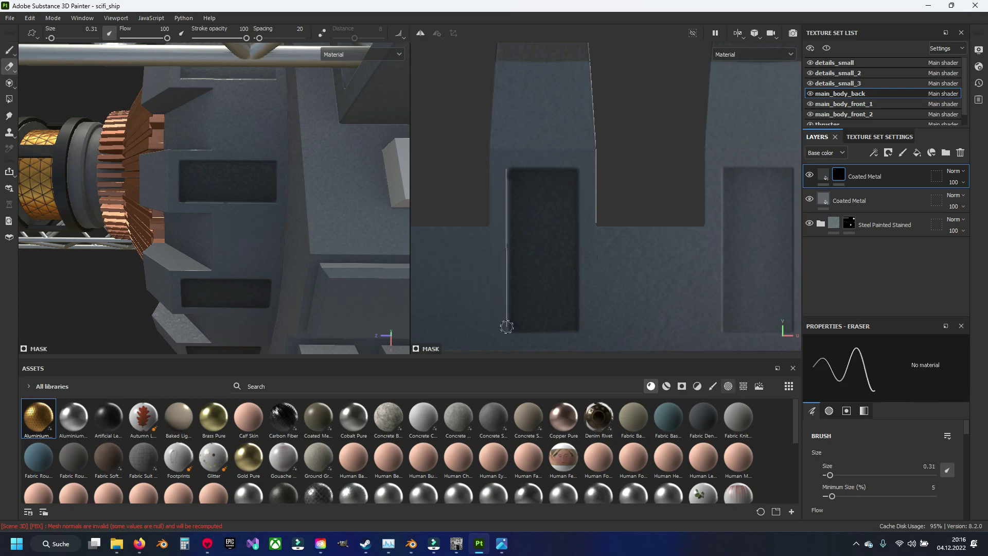
click(16, 51)
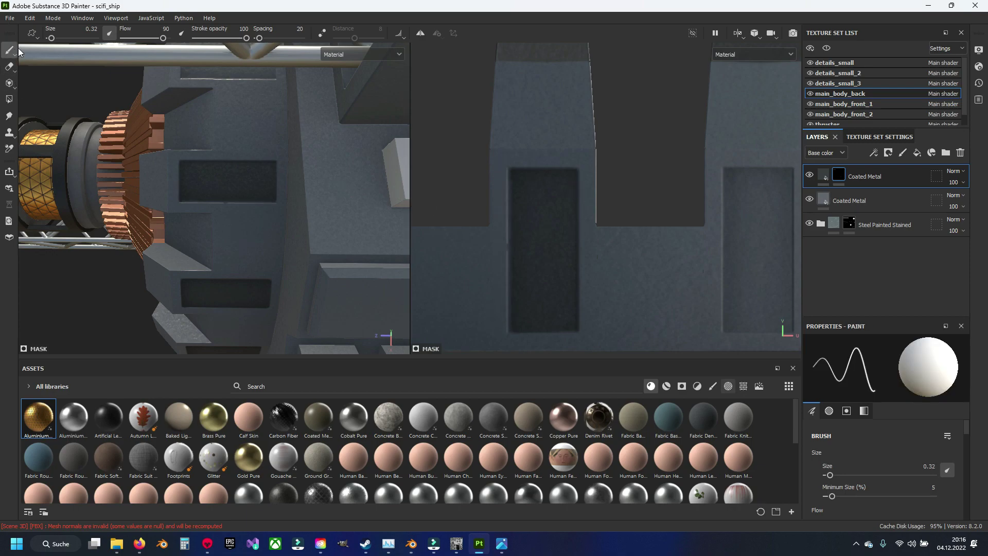
- Outline the next door recess in dark straight lines and darken its inner edges
mouse_move(658, 200)
middle_down()
mouse_move(596, 196)
mouse_move(547, 173)
middle_up()
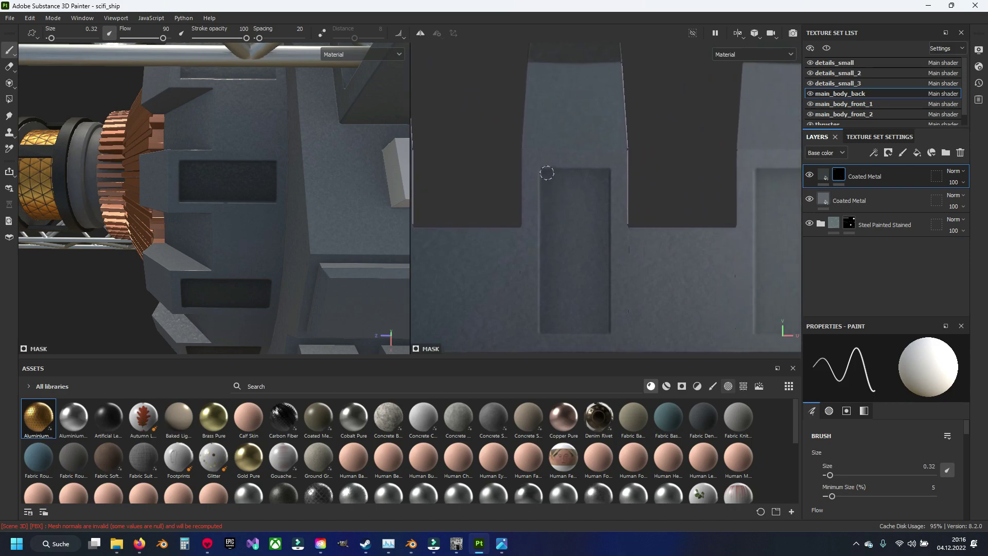
mouse_move(545, 174)
mouse_down()
mouse_move(606, 175)
mouse_move(605, 331)
mouse_up()
shift+click(606, 330)
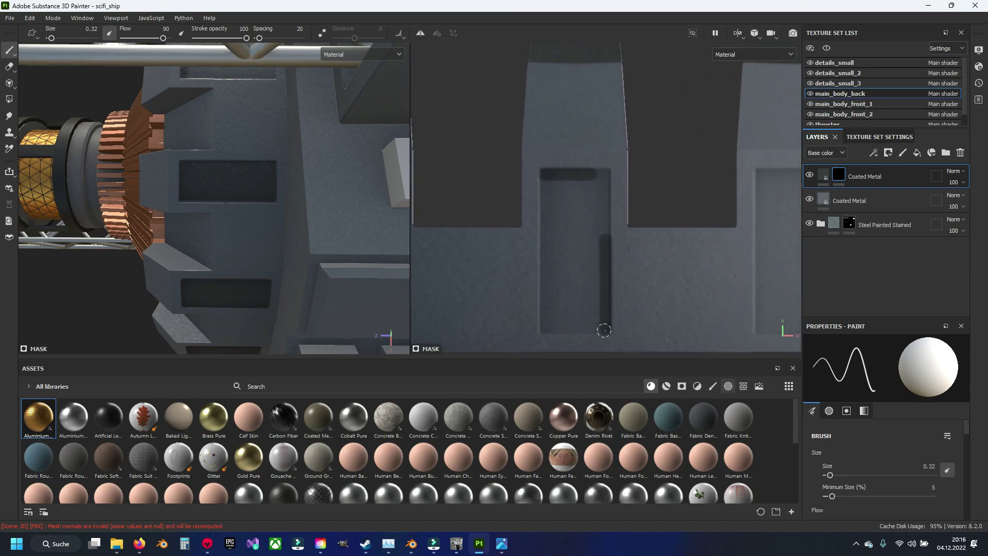
shift+click(543, 328)
shift+click(545, 182)
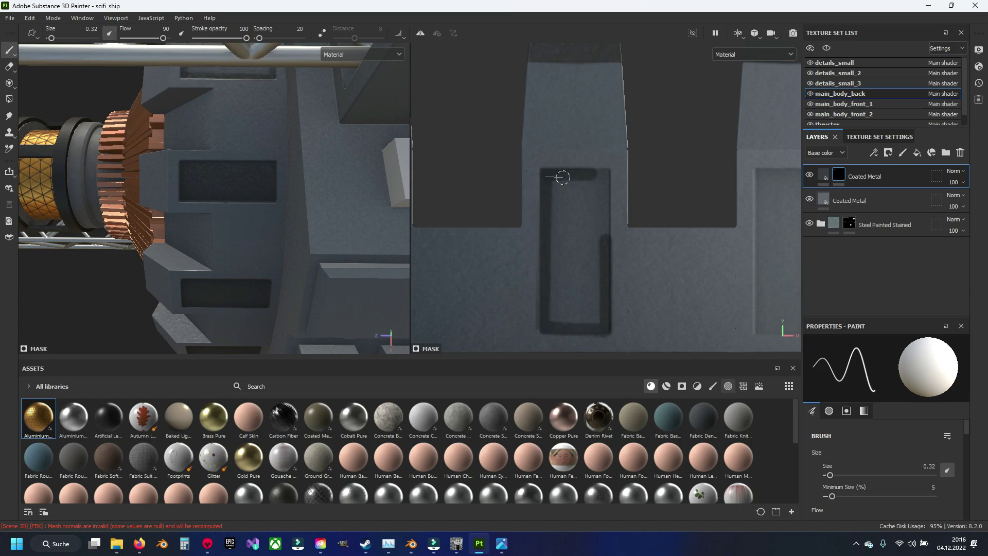
shift+click(607, 174)
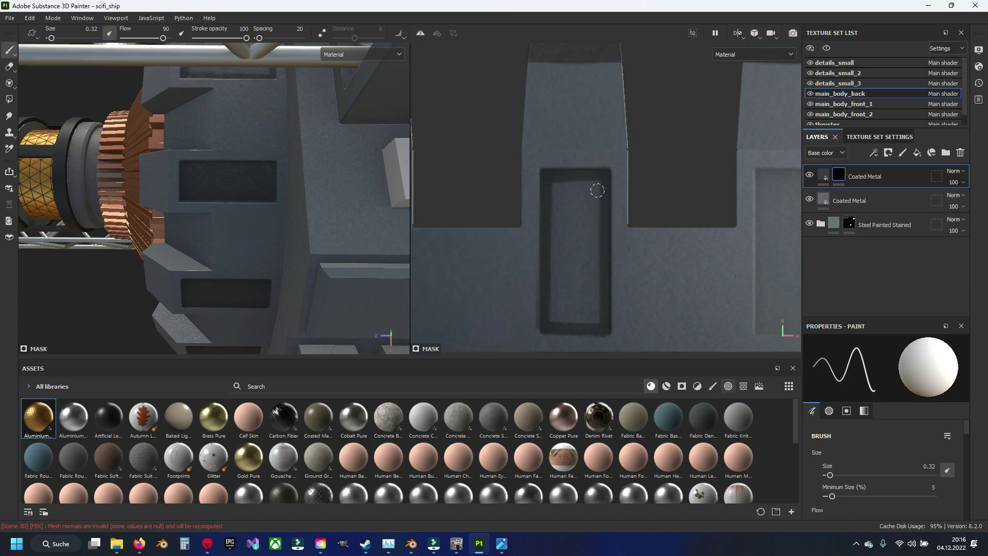
mouse_move(598, 181)
mouse_down()
mouse_move(593, 286)
mouse_move(547, 321)
mouse_move(552, 221)
mouse_move(592, 182)
mouse_move(556, 317)
mouse_move(573, 187)
mouse_move(554, 299)
mouse_move(592, 304)
mouse_move(571, 219)
mouse_move(572, 283)
mouse_up()
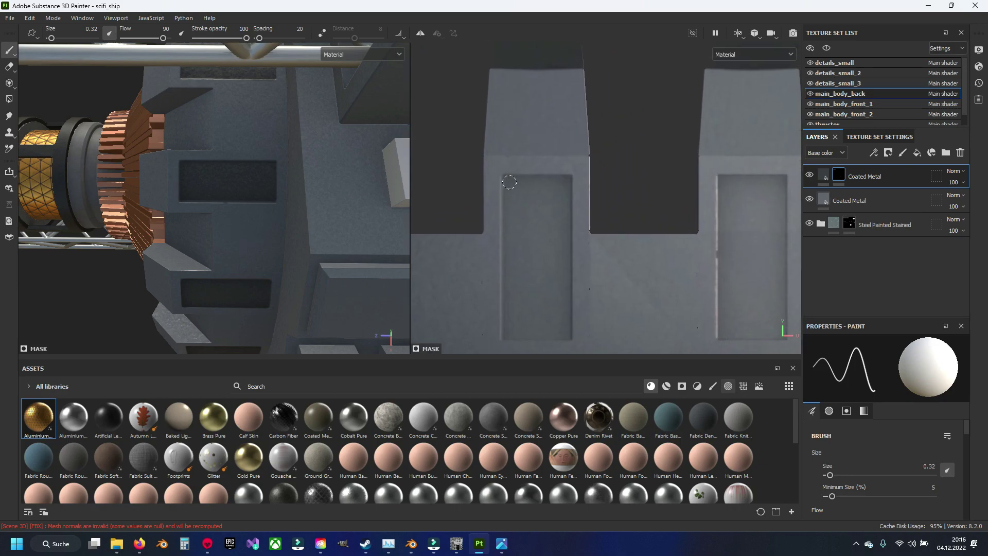
- Outline another recess with a thick dark border and fill its remaining light patch
shift+click(567, 180)
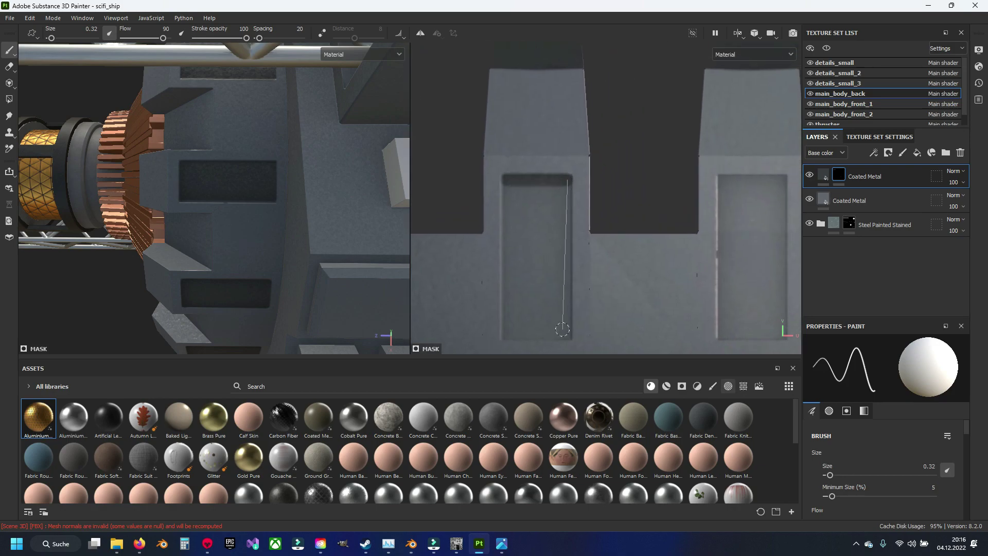
shift+click(568, 335)
shift+click(509, 335)
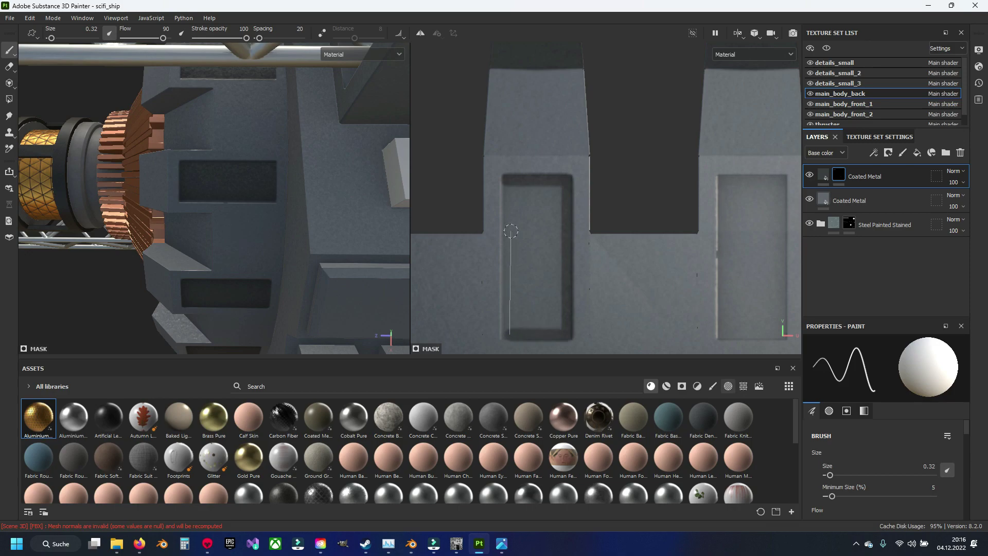
shift+click(509, 179)
mouse_move(508, 329)
mouse_down()
mouse_move(541, 188)
mouse_move(556, 312)
mouse_move(514, 319)
mouse_move(552, 201)
mouse_move(525, 308)
mouse_move(546, 217)
mouse_move(525, 309)
mouse_move(540, 216)
mouse_move(530, 267)
mouse_up()
mouse_move(724, 236)
middle_down()
mouse_move(544, 235)
mouse_move(567, 242)
middle_up()
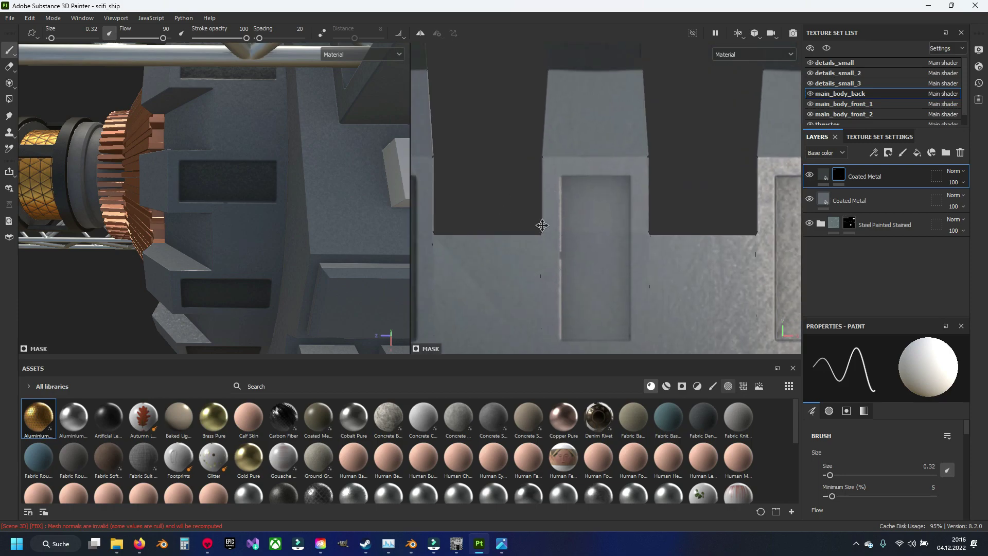
- Outline the first recess with straight dark strokes and fill its interior dark
click(578, 185)
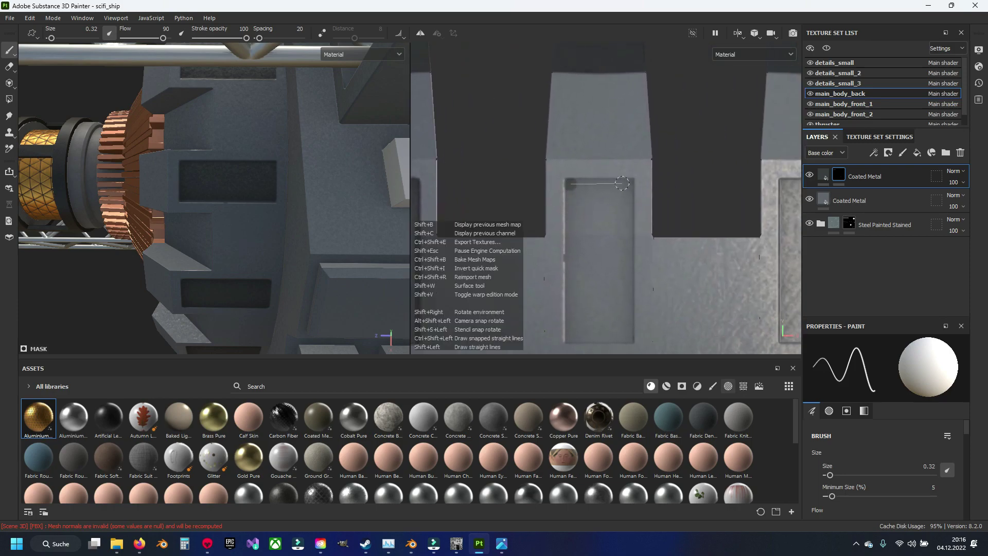
shift+click(629, 183)
shift+click(626, 340)
shift+click(571, 340)
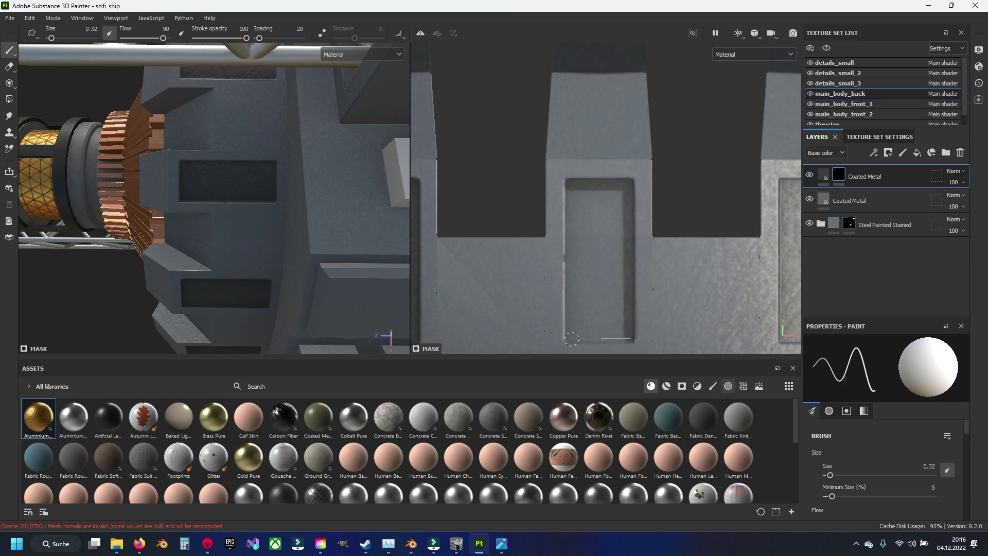
shift+click(572, 187)
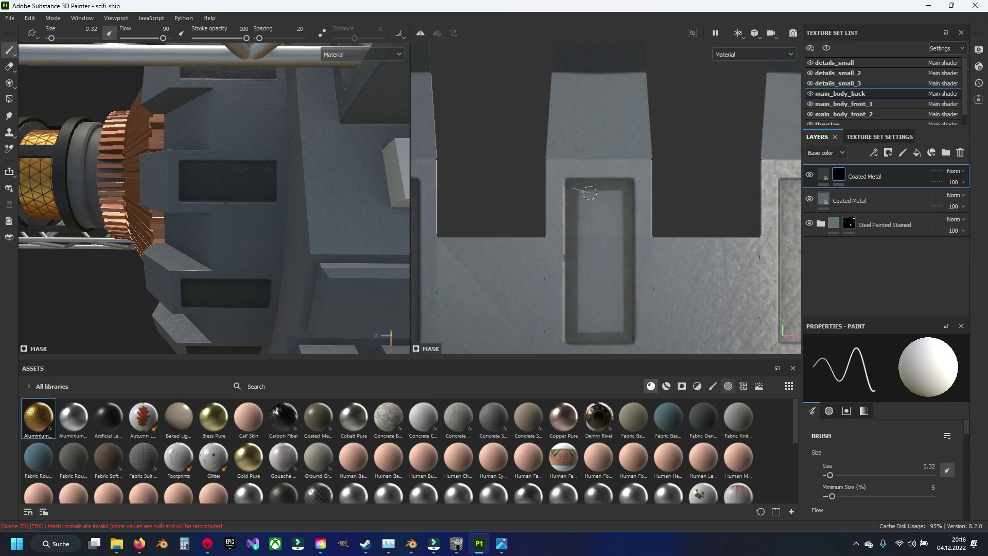
mouse_move(590, 193)
mouse_down()
mouse_move(609, 191)
mouse_move(596, 309)
mouse_up()
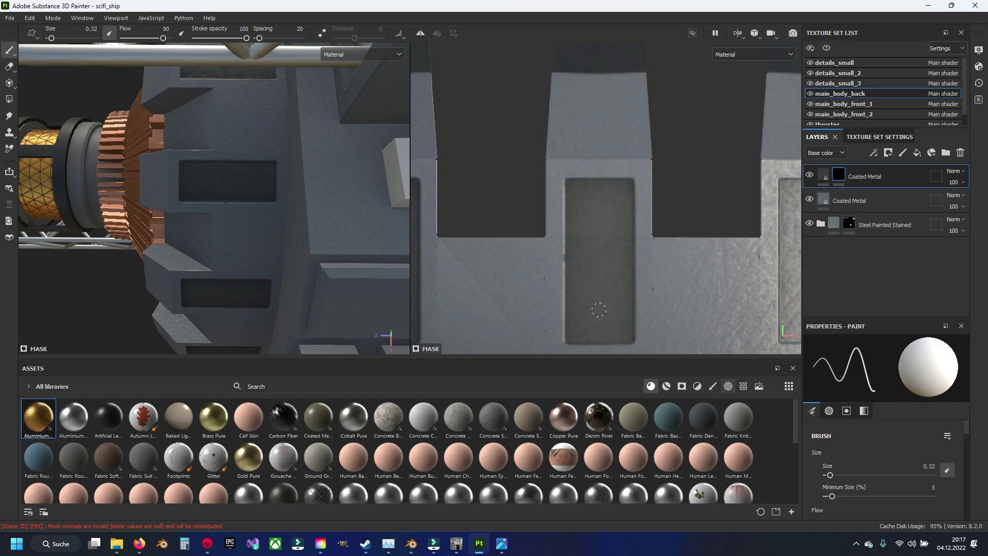
middle_drag(607, 293, 585, 271)
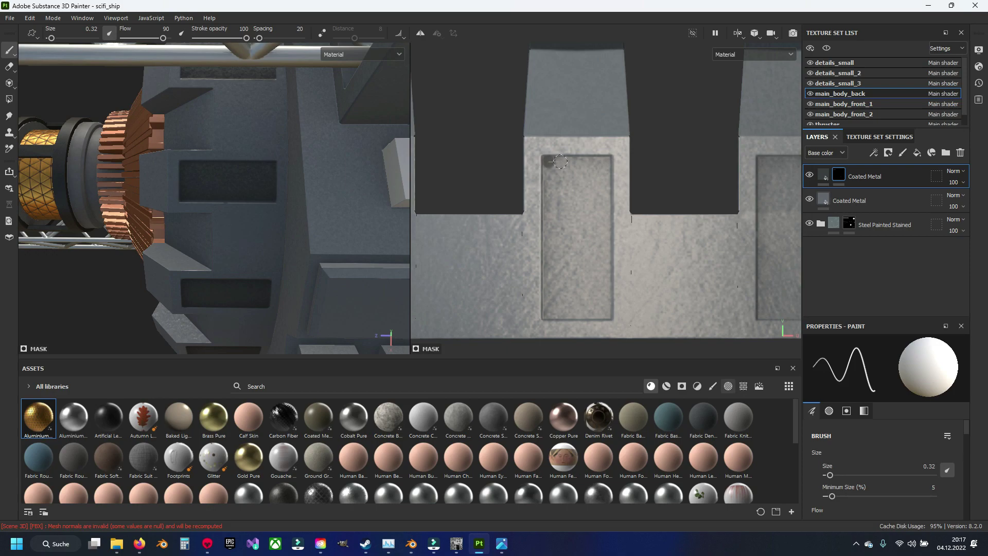
- Frame the next recess with straight dark edges and cover its light interior strip
shift+click(610, 161)
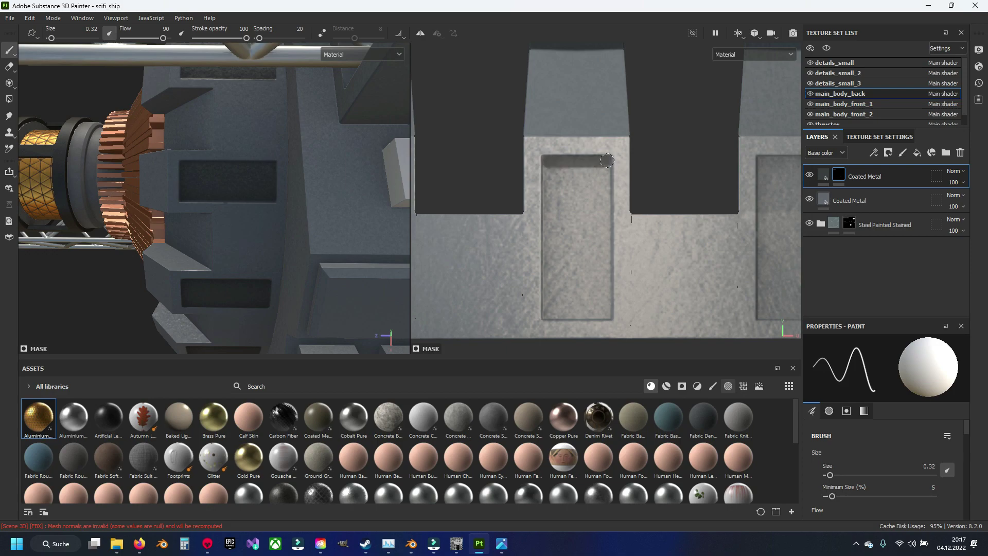
shift+click(610, 315)
shift+click(547, 315)
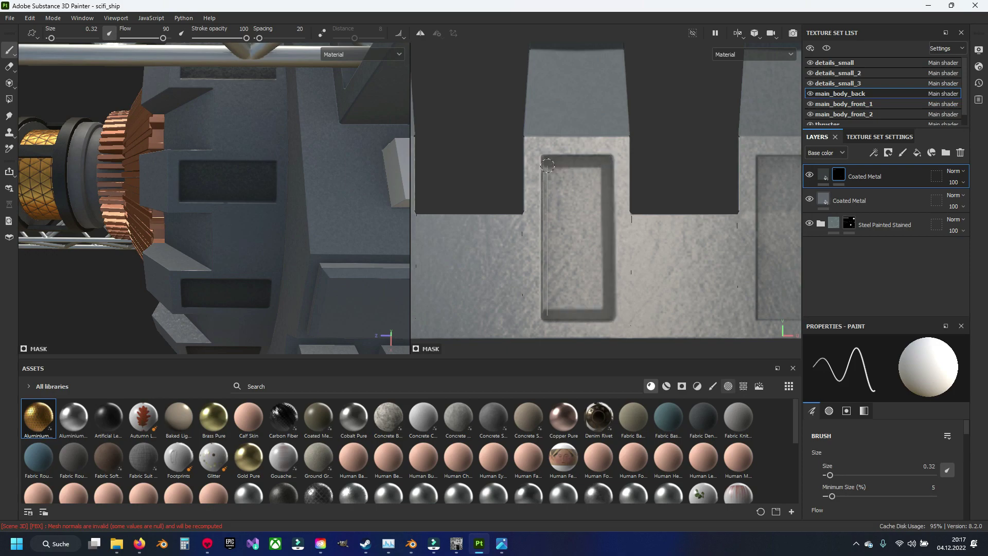
mouse_move(548, 165)
shift+mouse_down()
mouse_move(561, 305)
mouse_move(561, 180)
mouse_move(595, 247)
mouse_move(565, 309)
shift+mouse_up()
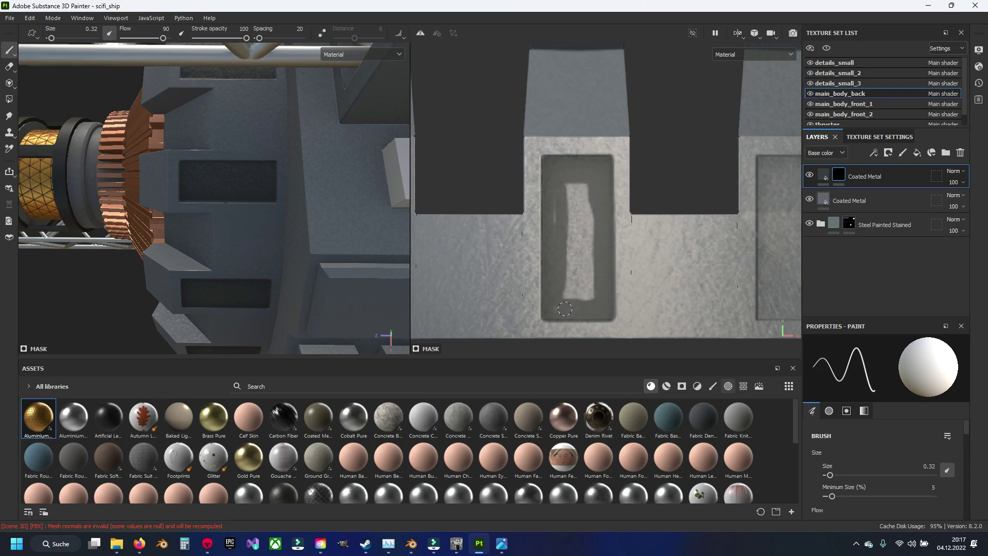
mouse_move(557, 217)
mouse_down()
mouse_move(592, 257)
mouse_move(569, 242)
mouse_move(574, 190)
mouse_move(573, 303)
mouse_move(584, 240)
mouse_move(562, 297)
mouse_up()
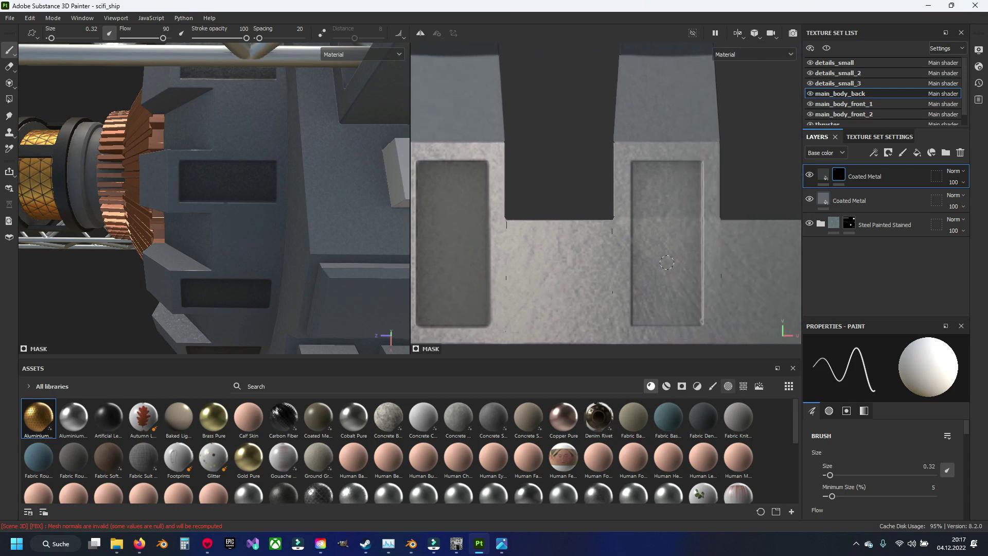
- Outline the next recess with straight dark edges and fill its interior dark
middle_drag(672, 288, 576, 175)
click(562, 168)
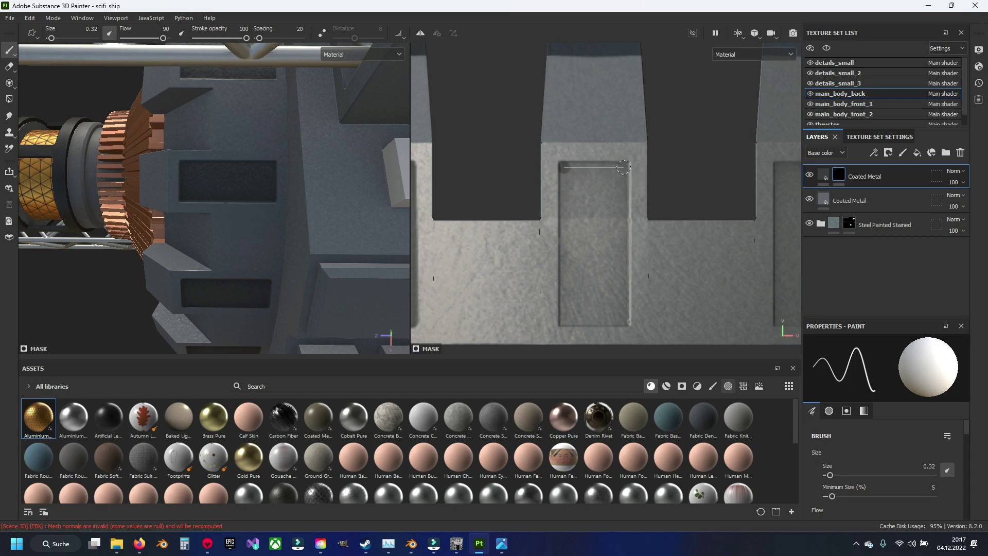
shift+click(623, 167)
shift+click(626, 321)
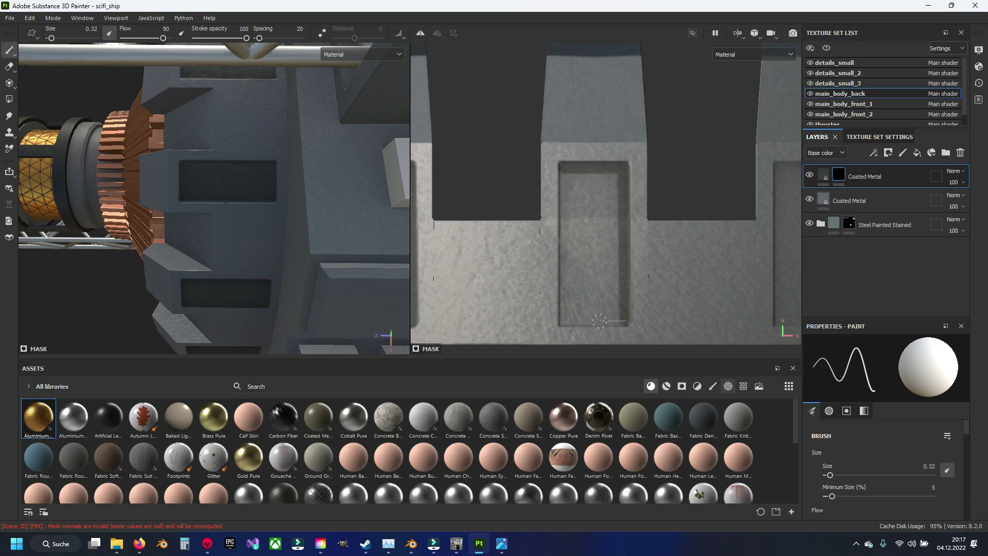
shift+click(565, 322)
mouse_move(564, 176)
shift+mouse_down()
mouse_move(600, 179)
mouse_move(620, 298)
mouse_move(569, 308)
mouse_move(576, 189)
mouse_move(617, 293)
mouse_move(580, 216)
mouse_move(602, 308)
shift+mouse_up()
mouse_move(585, 211)
mouse_down()
mouse_move(612, 301)
mouse_move(592, 272)
mouse_up()
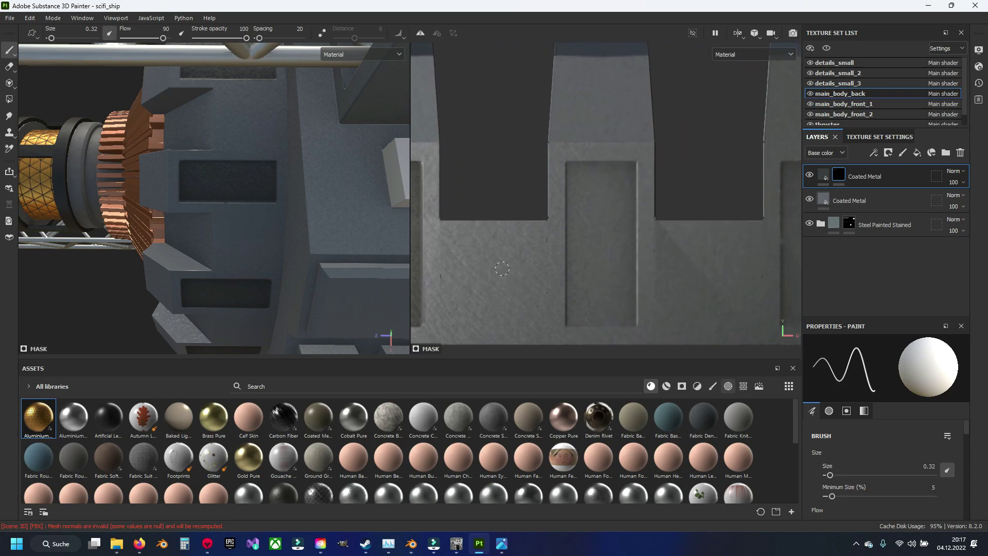
- Frame another panel with straight dark edges and darken its inner area
shift+click(630, 166)
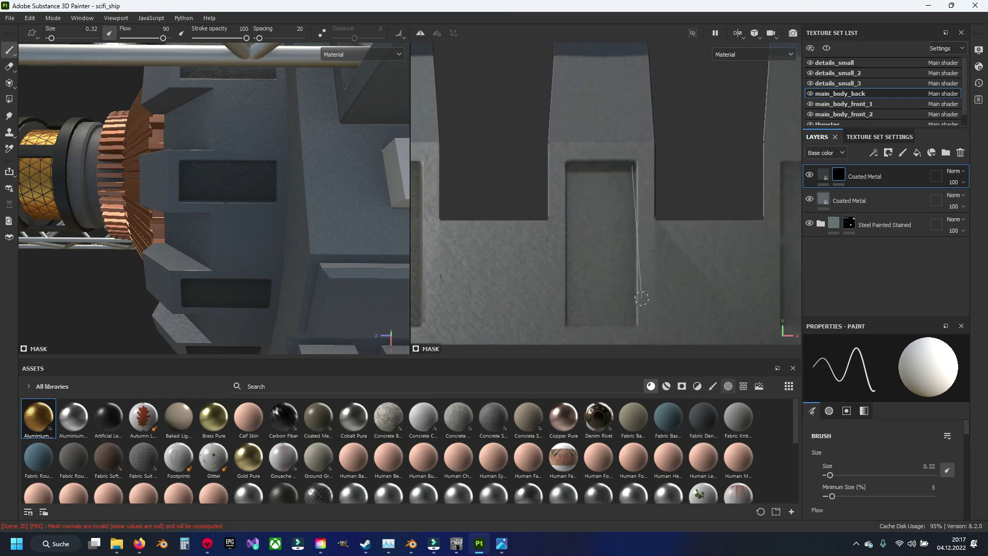
shift+click(634, 319)
shift+click(572, 320)
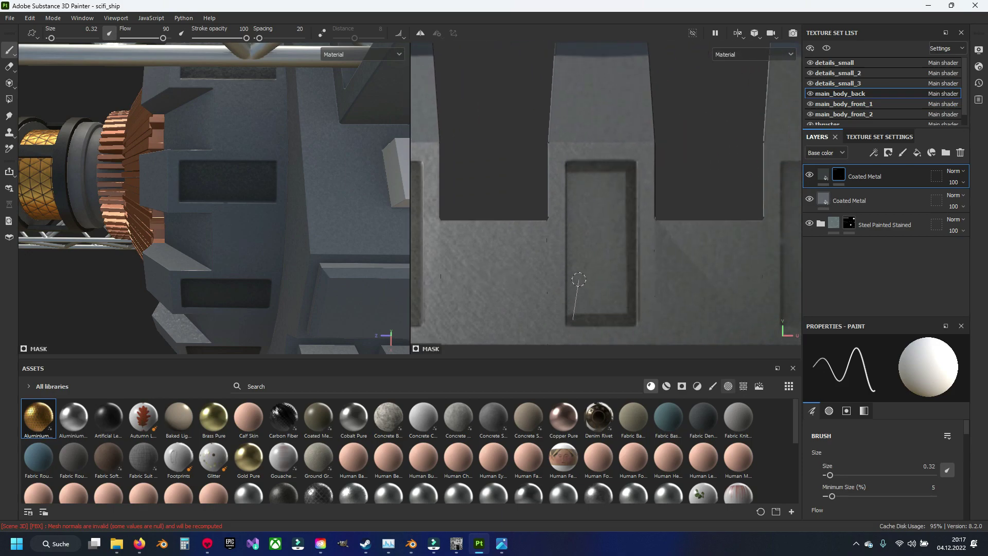
shift+click(574, 167)
mouse_move(628, 231)
mouse_down()
mouse_move(592, 313)
mouse_move(583, 206)
mouse_move(620, 226)
mouse_move(586, 283)
mouse_move(590, 195)
mouse_move(602, 298)
mouse_move(611, 260)
mouse_up()
- Outline the following panel with straight dark edges from a new view angle
alt+drag(615, 225, 481, 271)
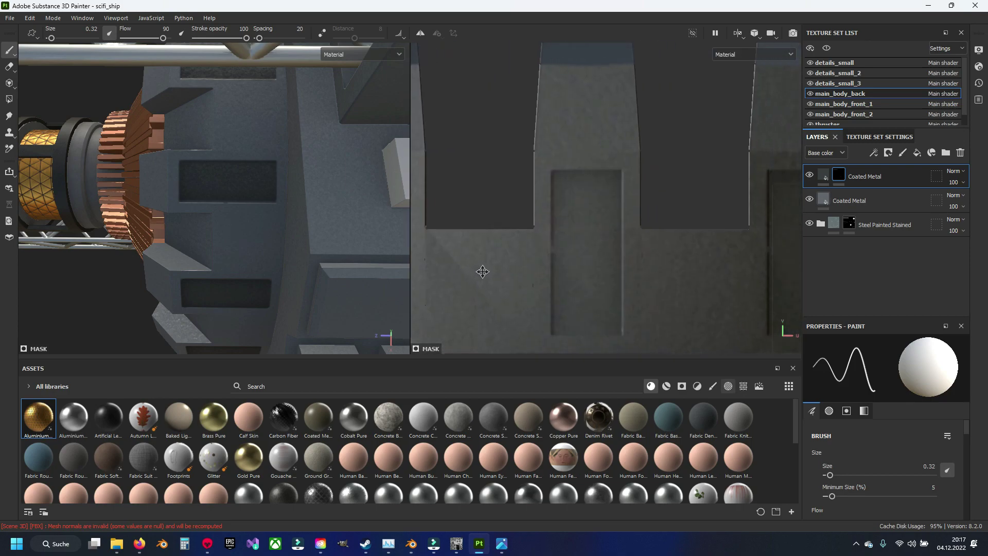
shift+click(614, 176)
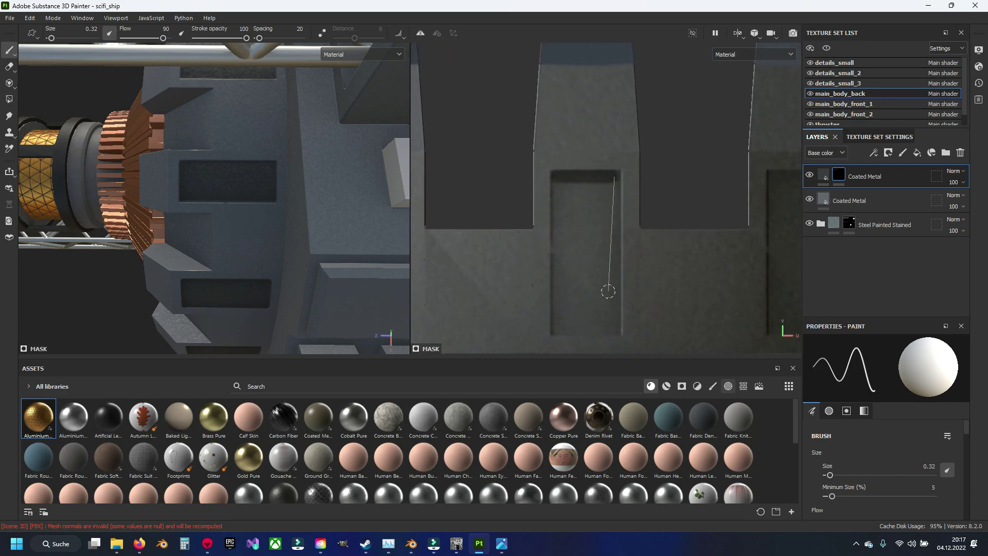
shift+click(616, 328)
shift+click(557, 328)
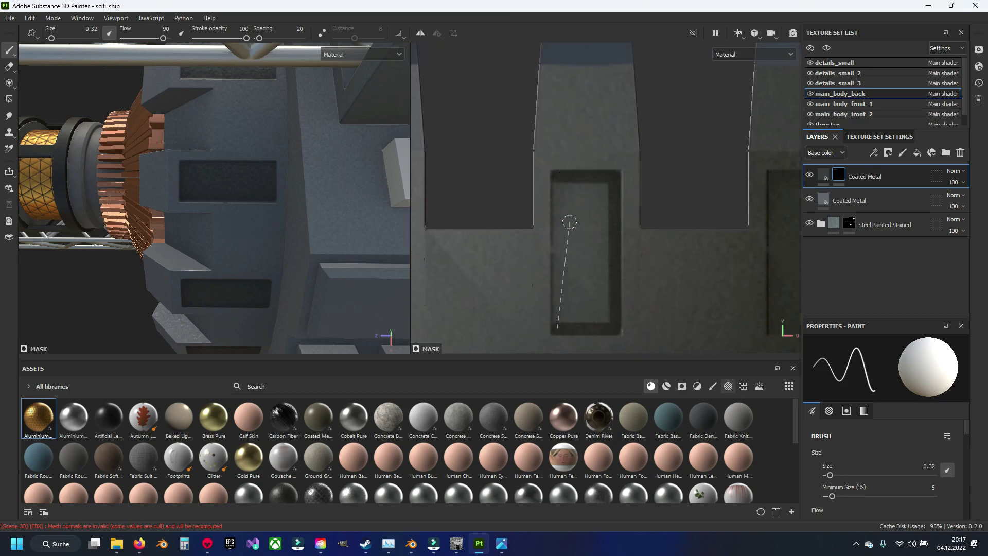
shift+click(560, 185)
shift+click(607, 187)
mouse_move(606, 188)
mouse_down()
mouse_move(601, 320)
mouse_move(566, 203)
mouse_move(597, 311)
mouse_move(569, 195)
mouse_move(572, 323)
mouse_move(591, 235)
mouse_up()
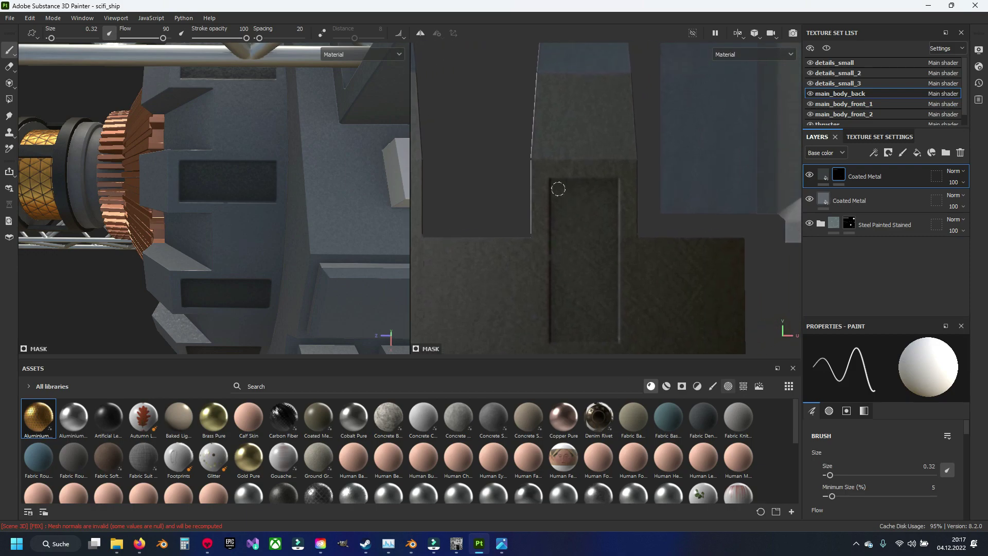
- Trace a dark inner border inside that panel and darken its centre
shift+click(611, 184)
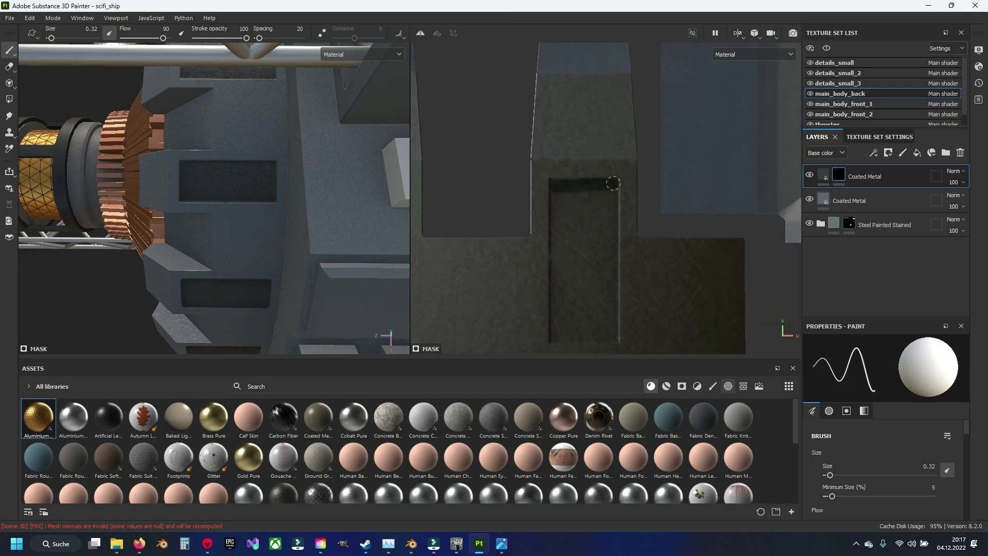
shift+click(614, 338)
shift+click(549, 338)
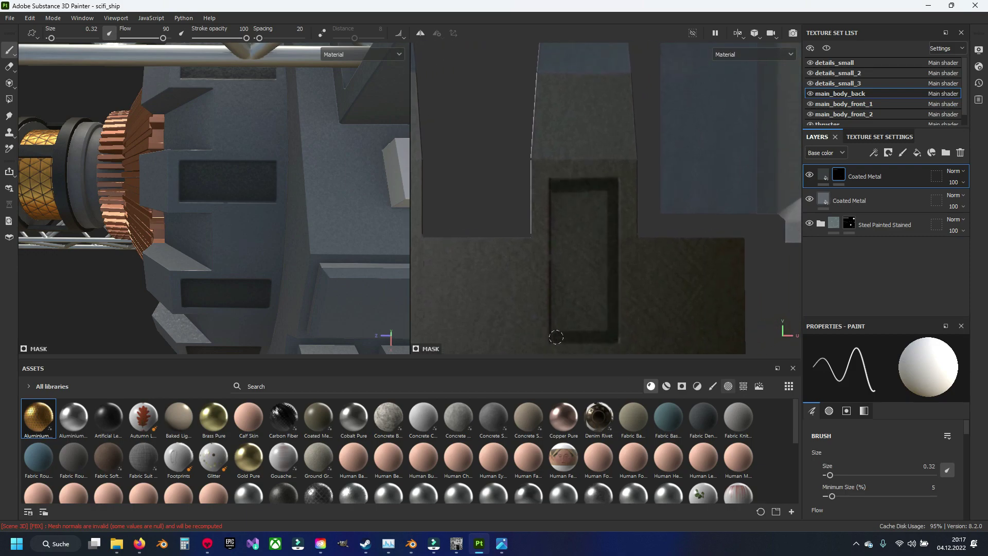
shift+click(561, 187)
shift+click(606, 195)
shift+click(607, 253)
mouse_move(607, 256)
mouse_down()
mouse_move(587, 327)
mouse_move(565, 286)
mouse_move(576, 199)
mouse_move(599, 246)
mouse_move(578, 320)
mouse_move(574, 223)
mouse_move(586, 314)
mouse_up()
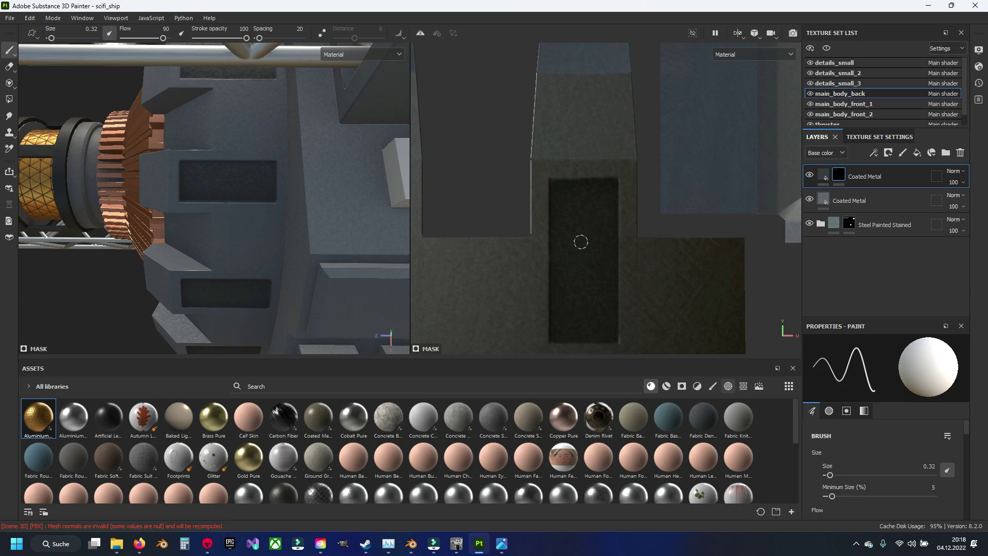
scroll(568, 248, down, 3)
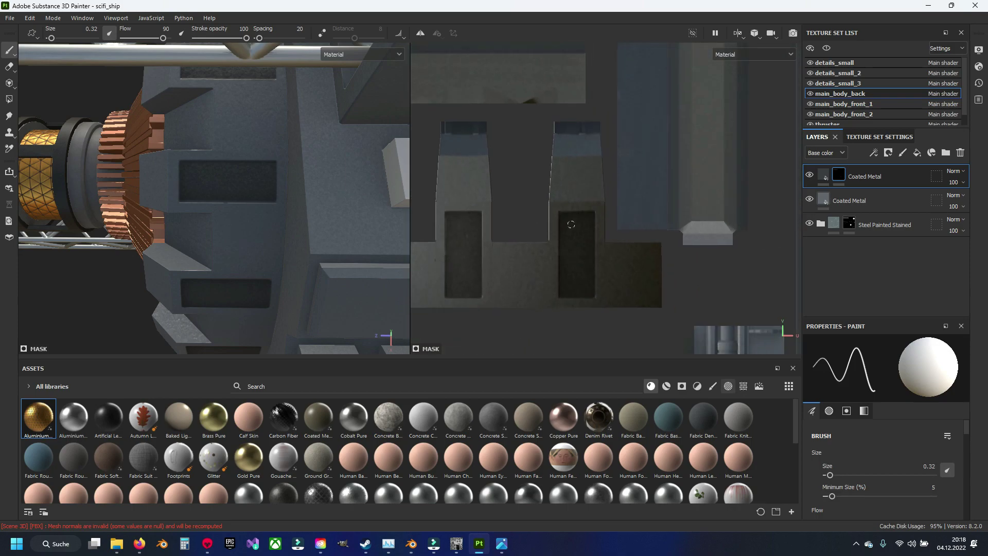
scroll(569, 248, down, 3)
scroll(569, 248, down, 2)
scroll(217, 195, down, 3)
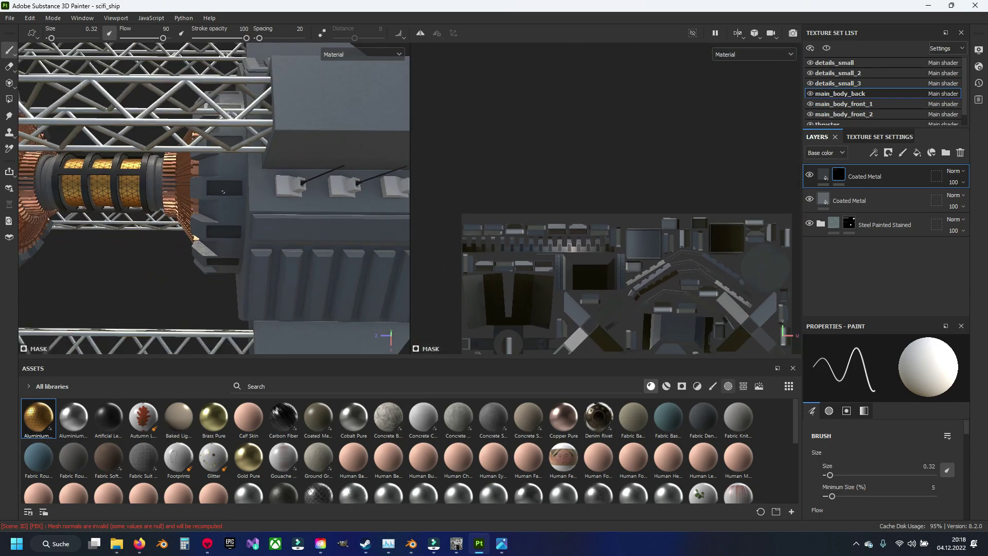
scroll(217, 195, down, 2)
mouse_move(217, 195)
alt+mouse_down()
mouse_move(238, 190)
mouse_move(171, 199)
mouse_move(242, 205)
alt+mouse_up()
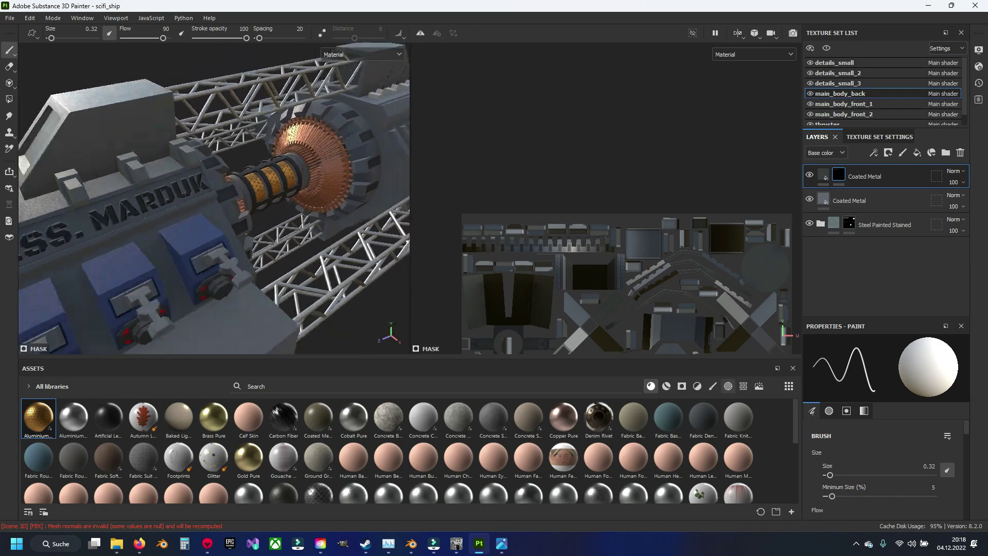
scroll(230, 206, up, 2)
scroll(231, 206, up, 4)
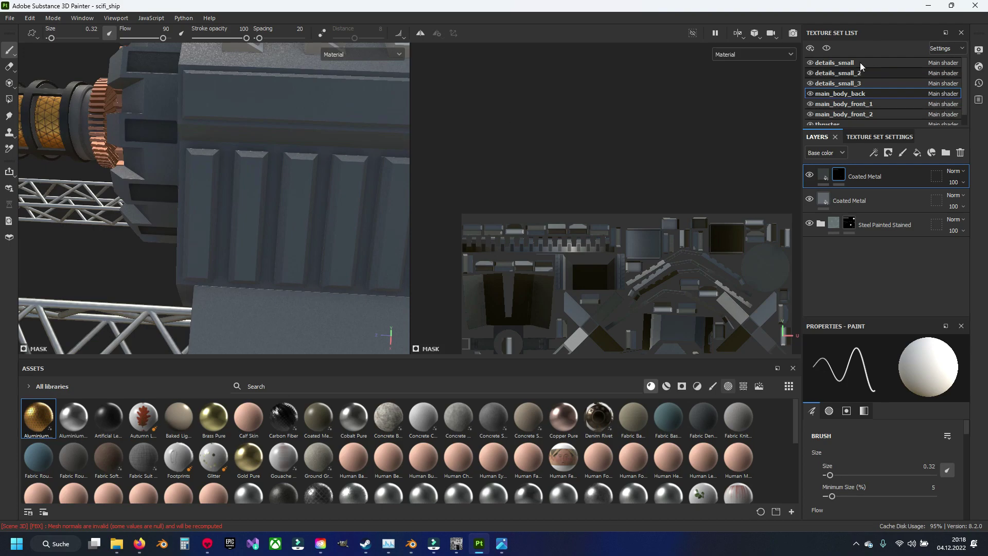
click(810, 72)
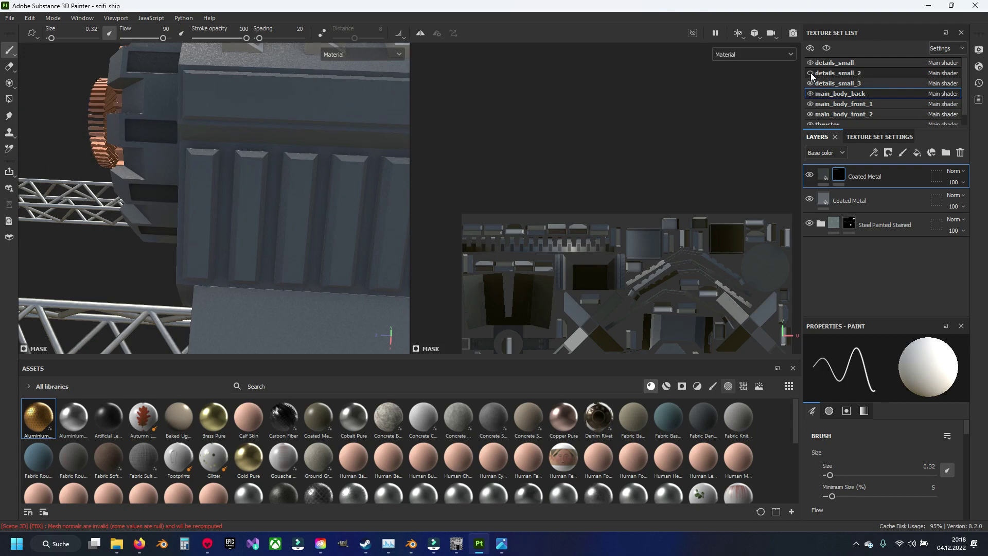
click(810, 83)
click(810, 83)
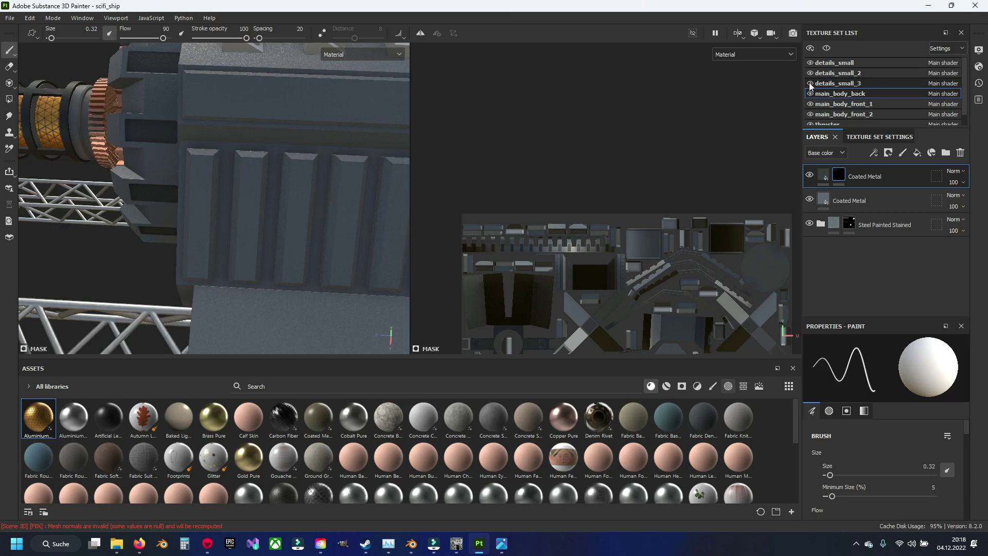
click(810, 62)
click(810, 62)
alt+drag(216, 196, 257, 165)
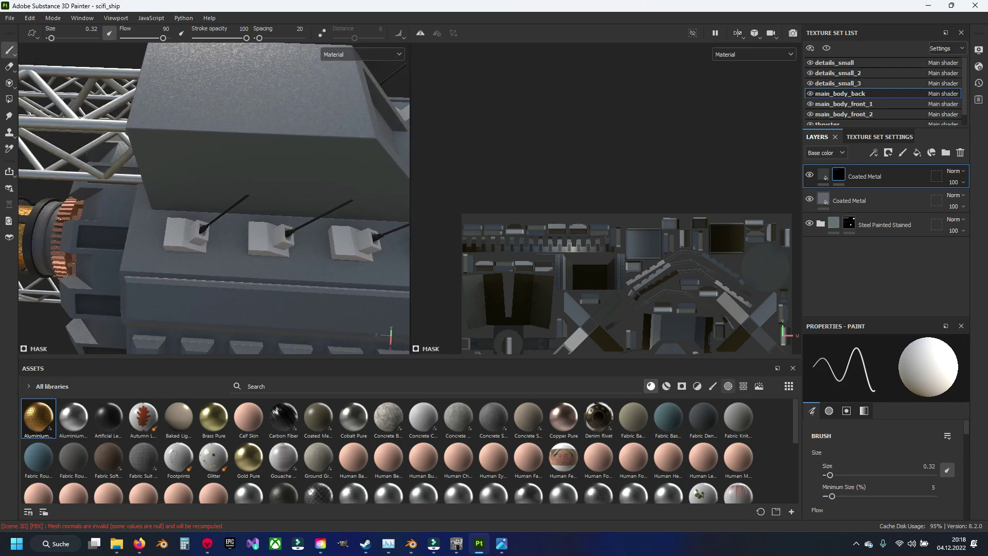
- Delete the duplicate top Coated Metal layer from the details_small layer stack
click(811, 63)
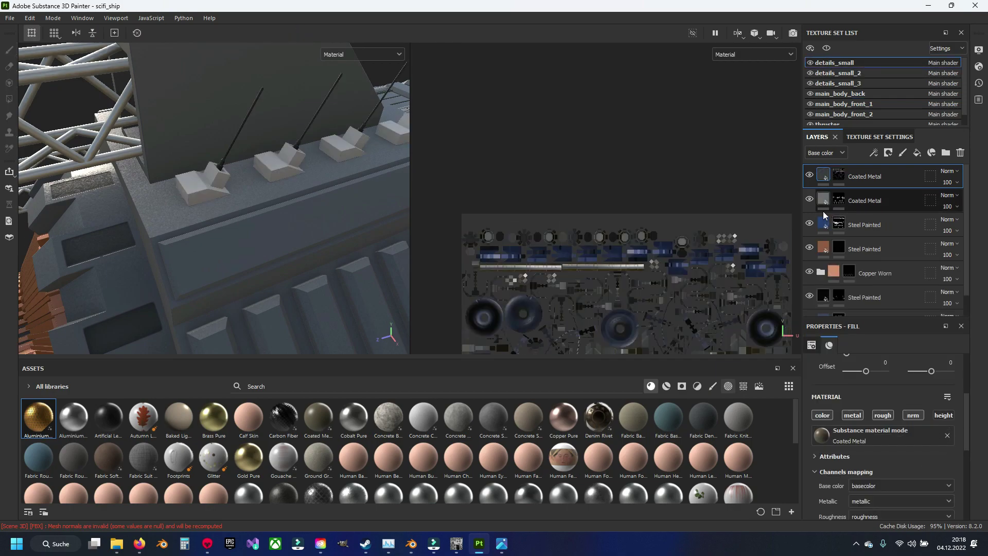
scroll(880, 278, down, 1)
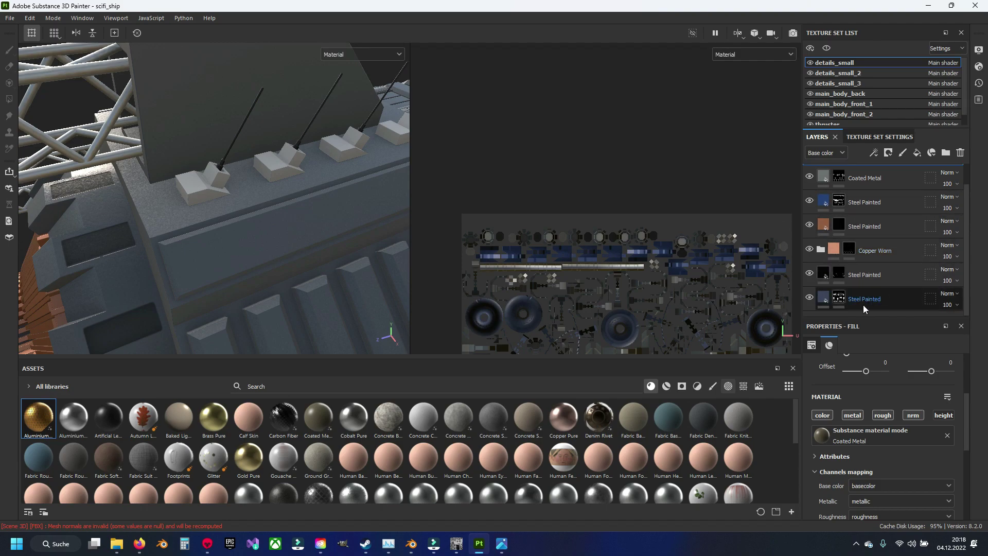
scroll(860, 195, up, 1)
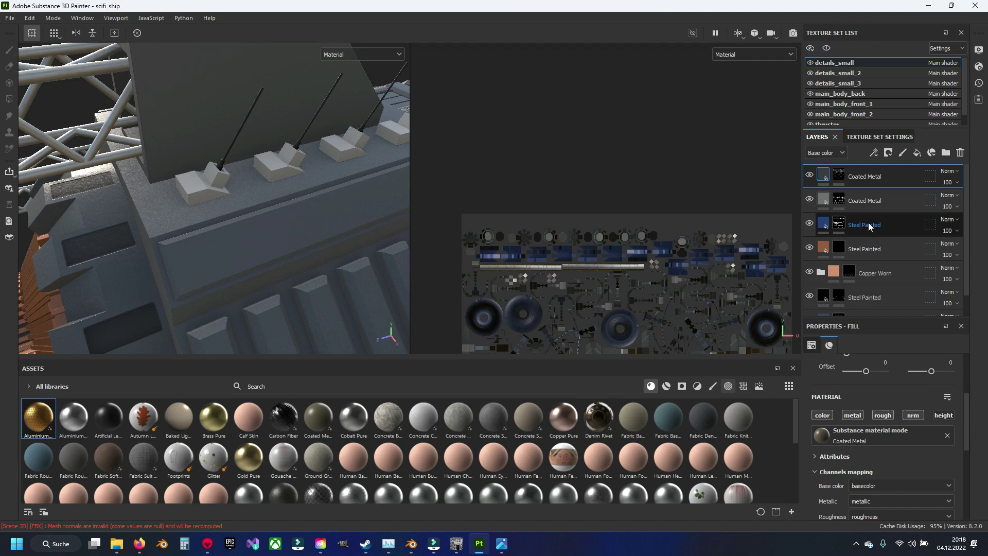
key(1)
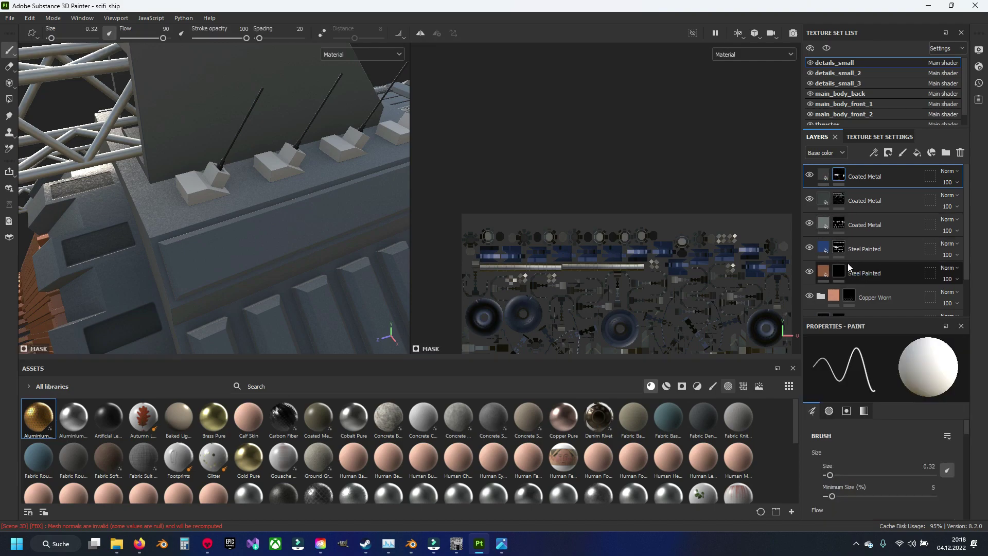
click(843, 198)
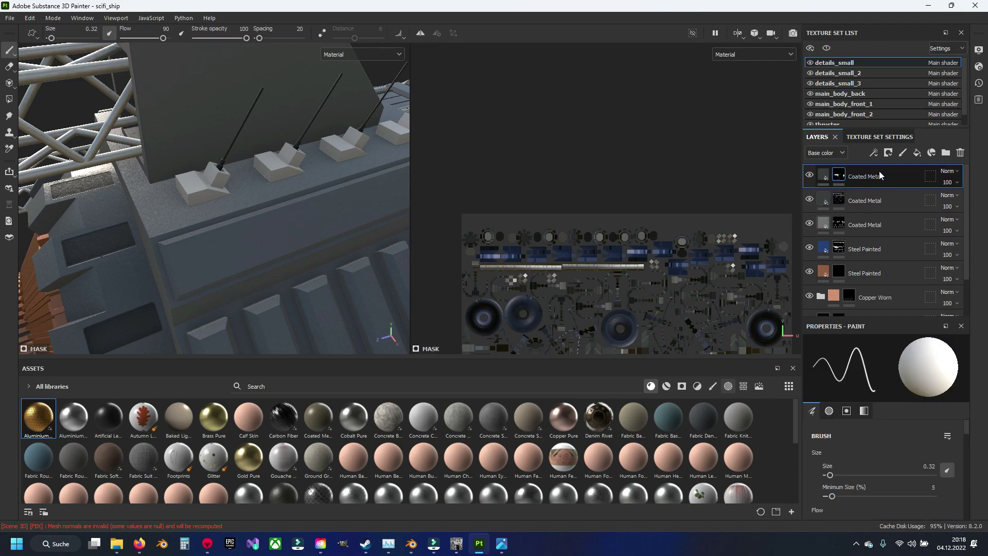
key(Delete)
click(835, 179)
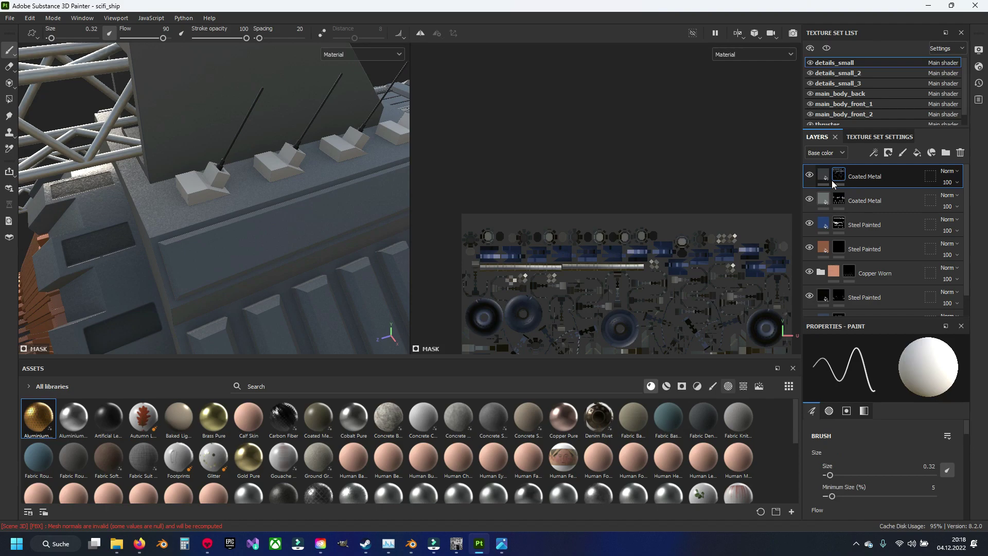
click(10, 100)
click(65, 33)
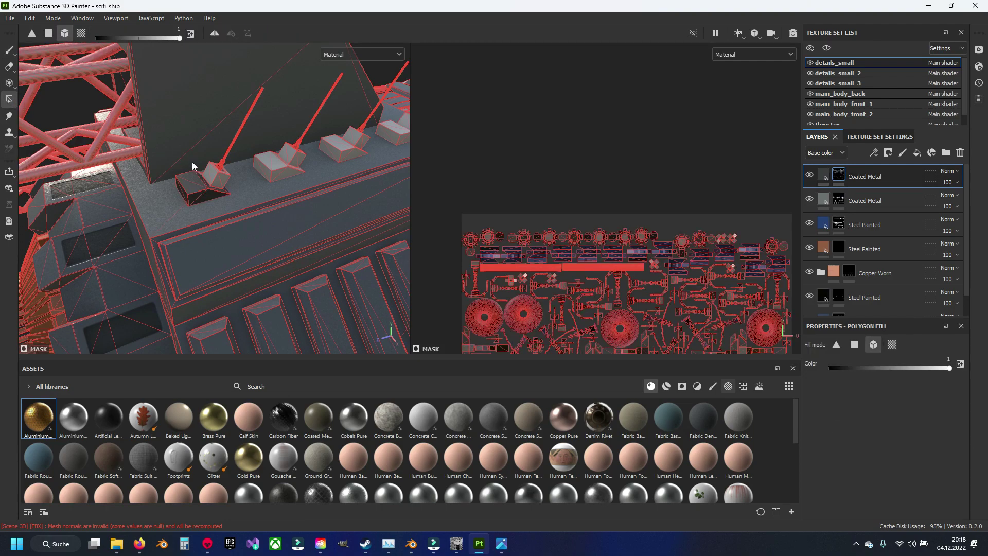
mouse_move(395, 134)
alt+mouse_down()
mouse_move(311, 147)
mouse_move(295, 180)
mouse_move(122, 172)
mouse_move(239, 181)
mouse_move(230, 233)
mouse_move(202, 211)
alt+mouse_up()
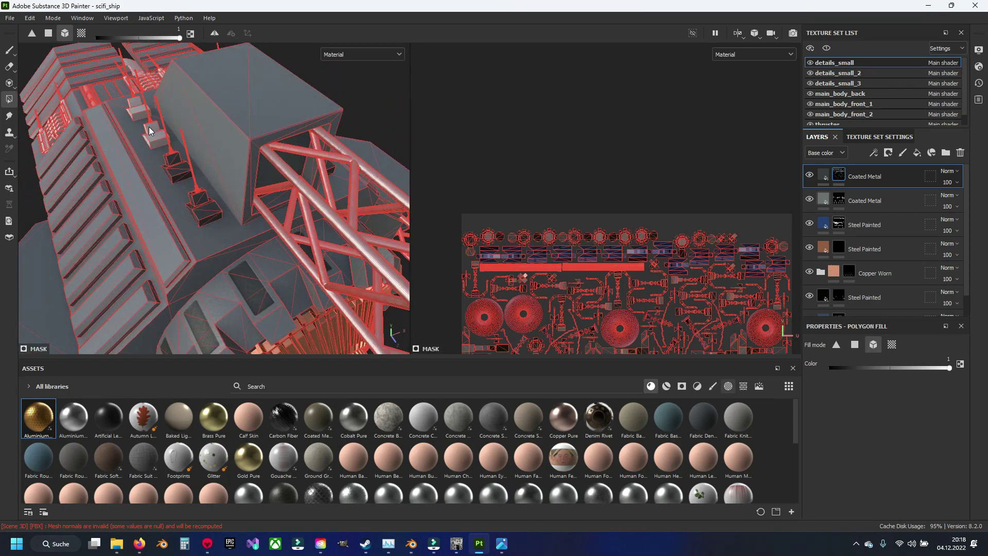
mouse_move(134, 113)
alt+mouse_down()
mouse_move(51, 71)
mouse_move(241, 225)
mouse_move(253, 199)
mouse_move(174, 246)
alt+mouse_up()
key(1)
key(4)
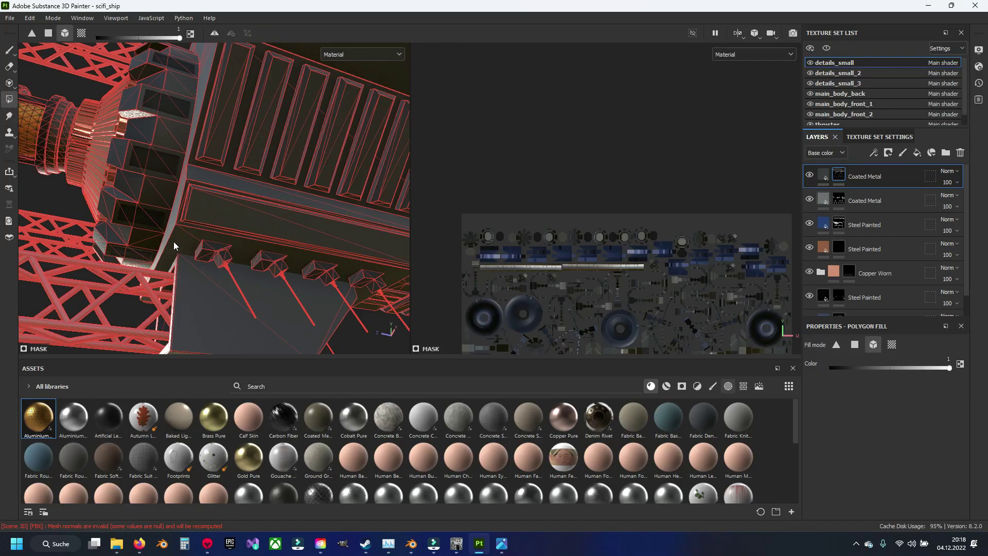
mouse_move(213, 252)
alt+right_down()
mouse_move(227, 220)
mouse_move(247, 216)
alt+right_up()
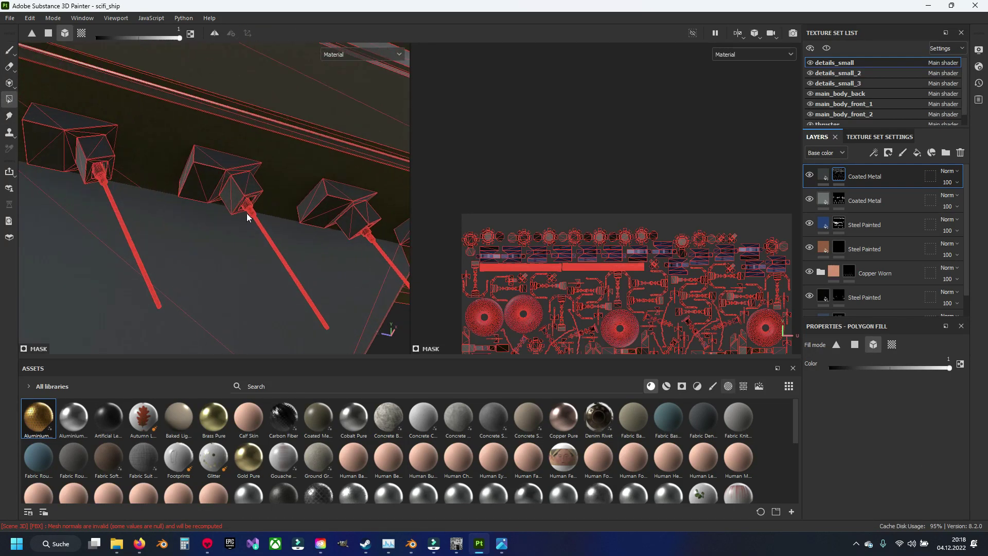
click(9, 49)
mouse_move(206, 216)
alt+mouse_down()
mouse_move(224, 232)
mouse_move(263, 222)
mouse_move(315, 186)
mouse_move(247, 227)
mouse_move(206, 235)
alt+mouse_up()
scroll(287, 204, up, 5)
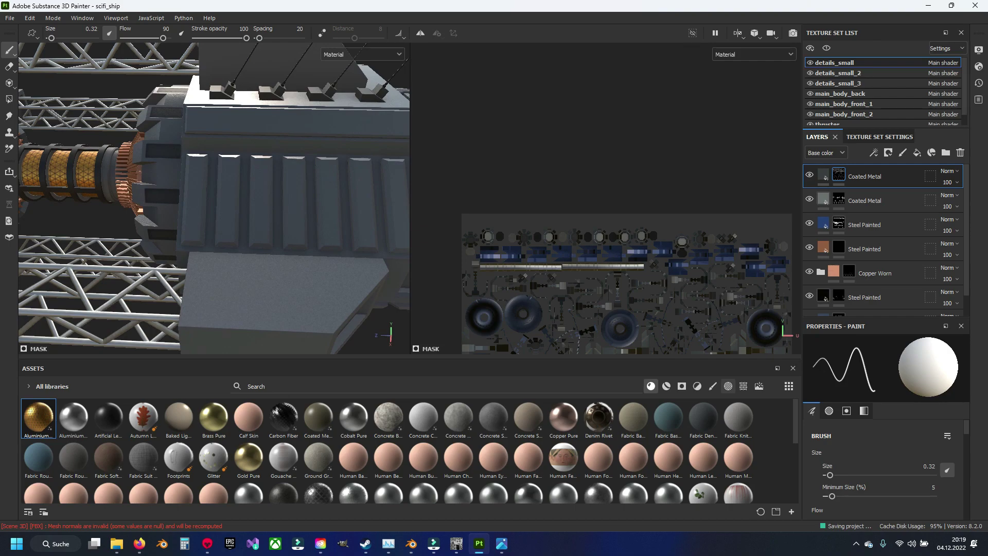
- Select the blue Steel Painted layer and switch to polygon-fill masking
key(ctrl)
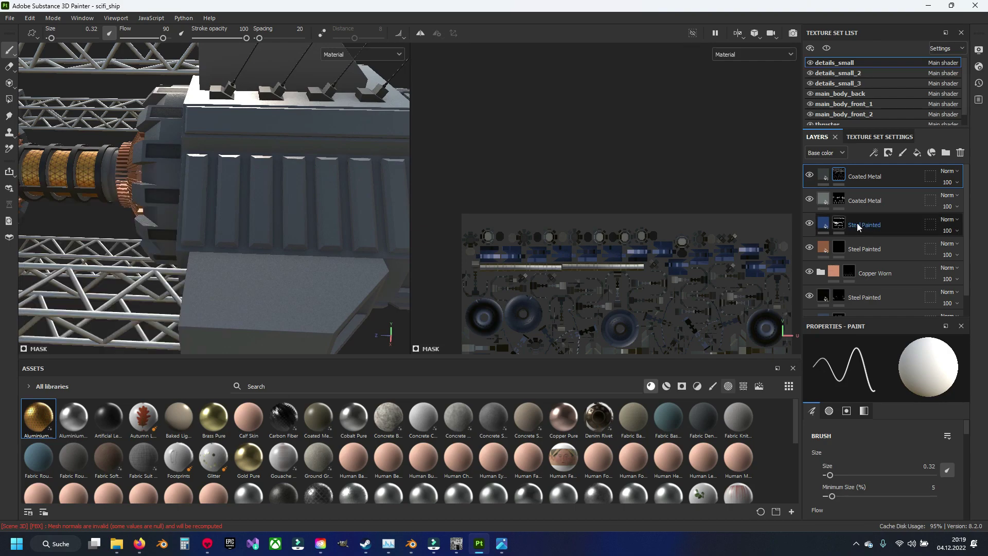
alt+drag(318, 226, 288, 242)
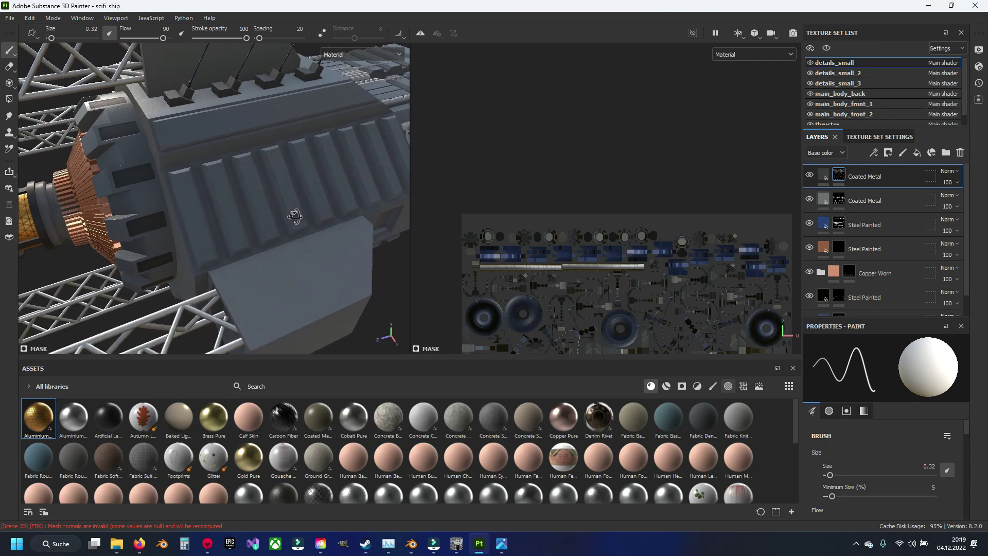
click(842, 222)
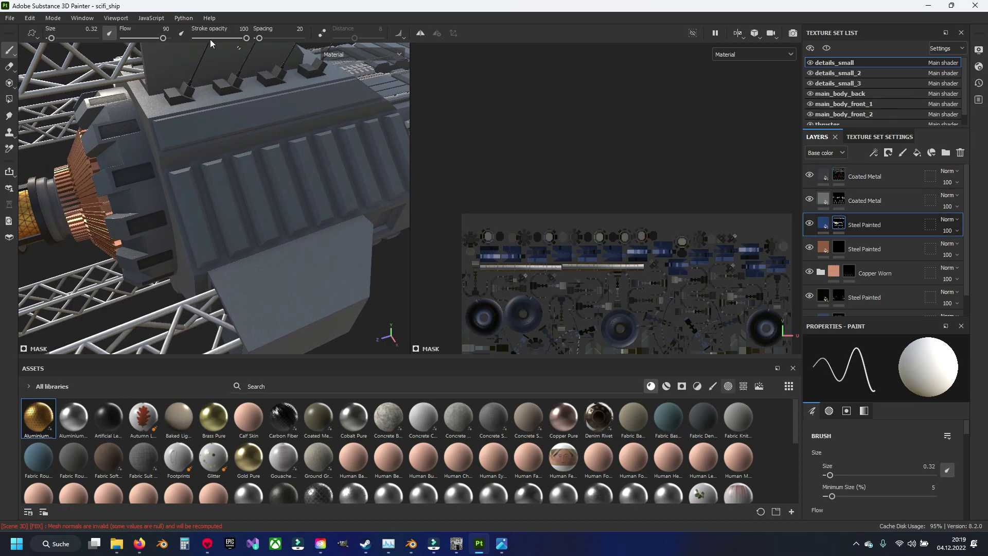
click(9, 99)
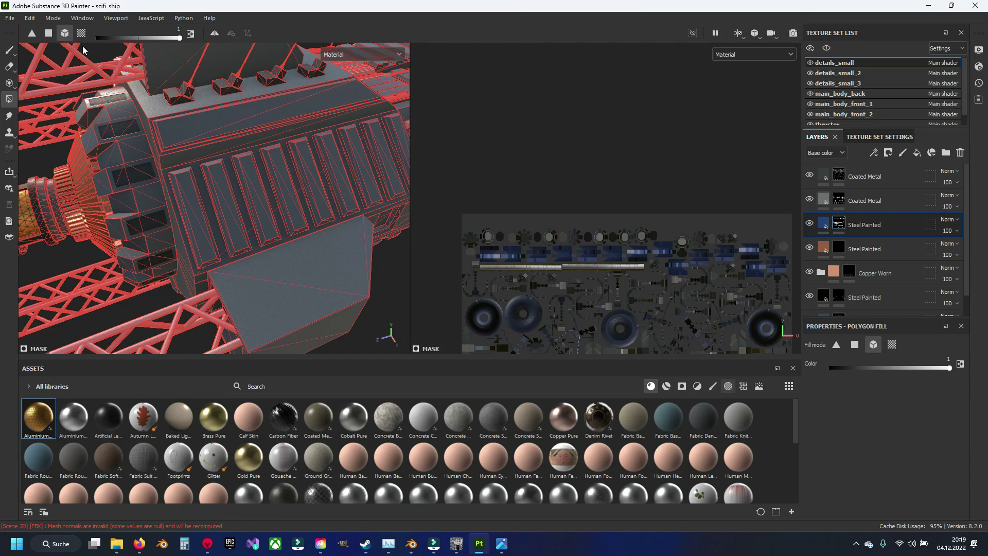
- Toggle texture-set visibility to identify the hull, then make main_body_back the active set
scroll(222, 164, up, 2)
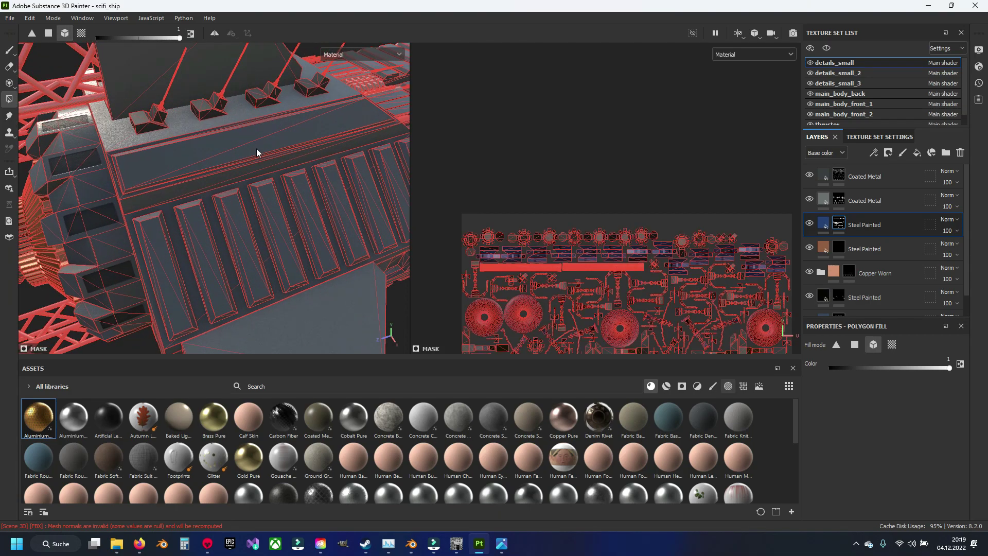
click(810, 73)
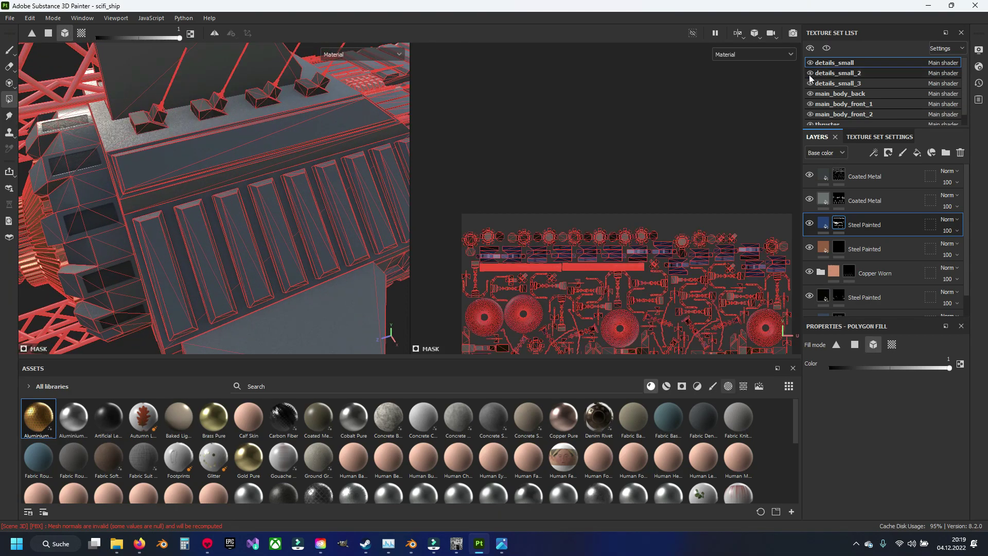
click(811, 74)
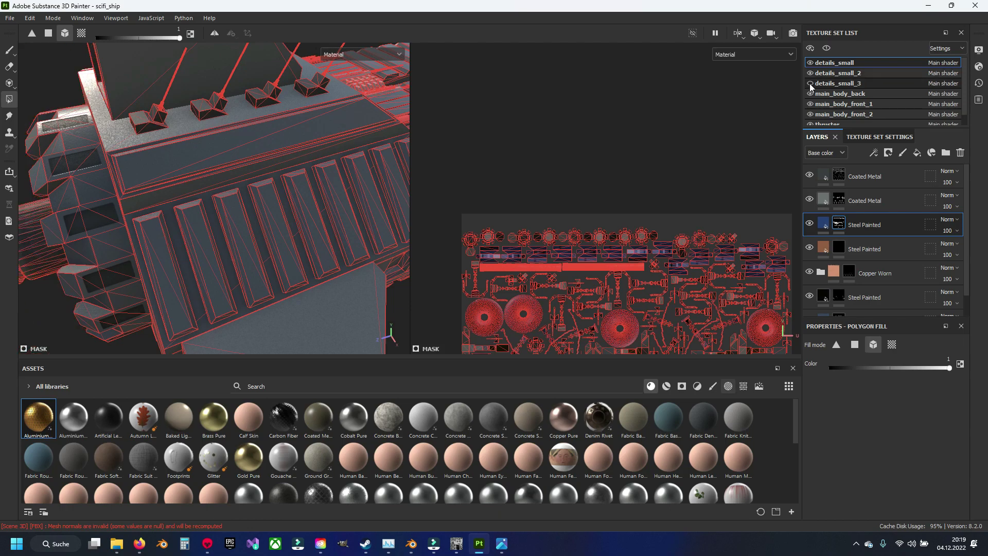
click(810, 83)
click(810, 93)
click(811, 94)
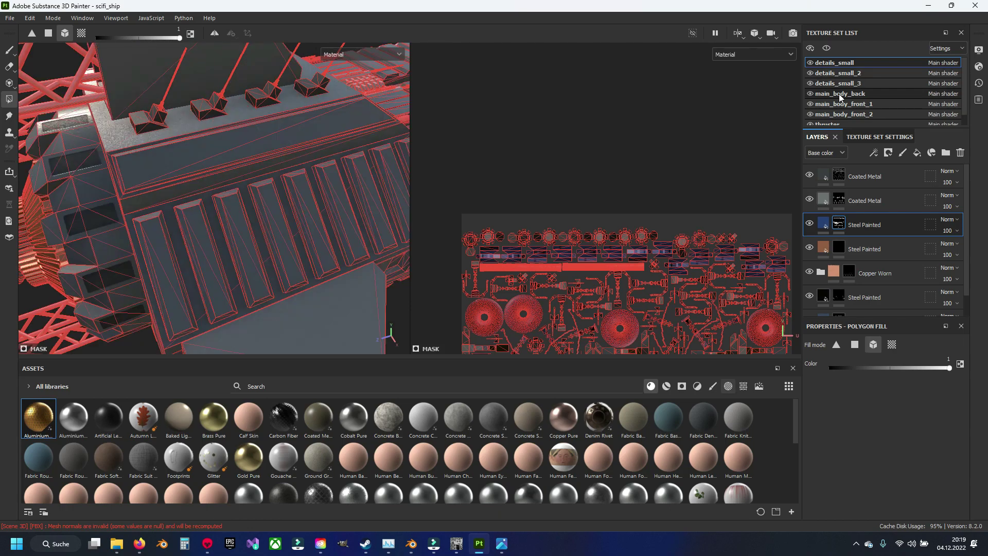
click(840, 95)
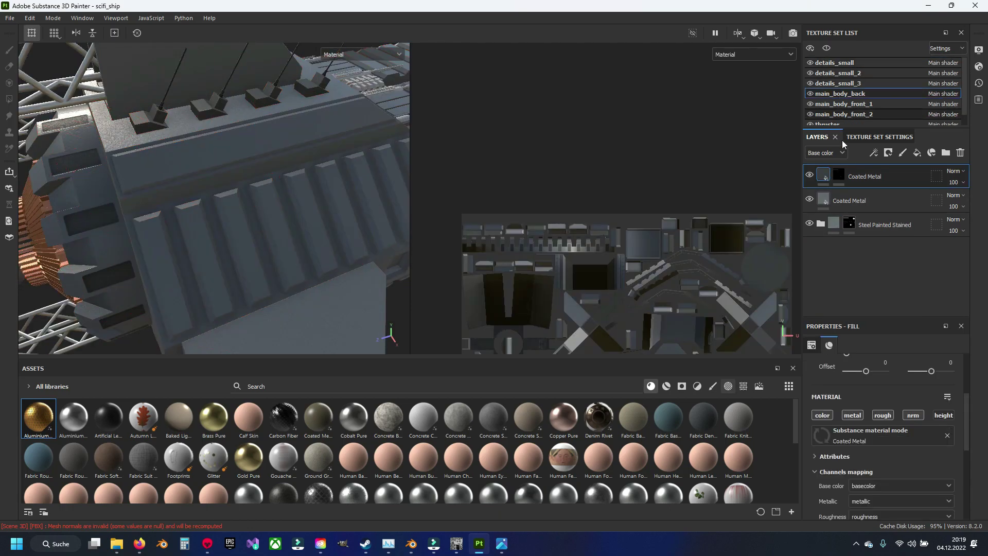
click(833, 66)
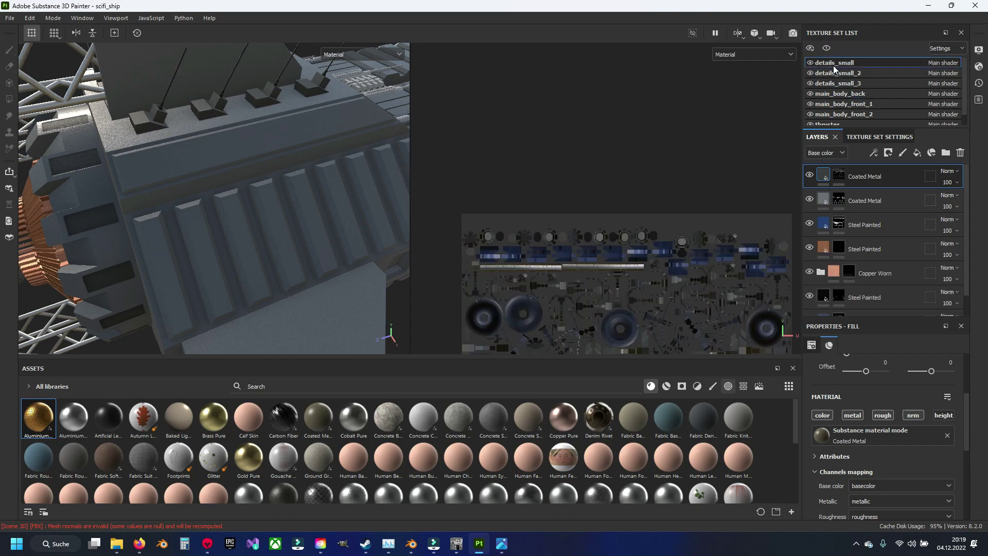
click(856, 227)
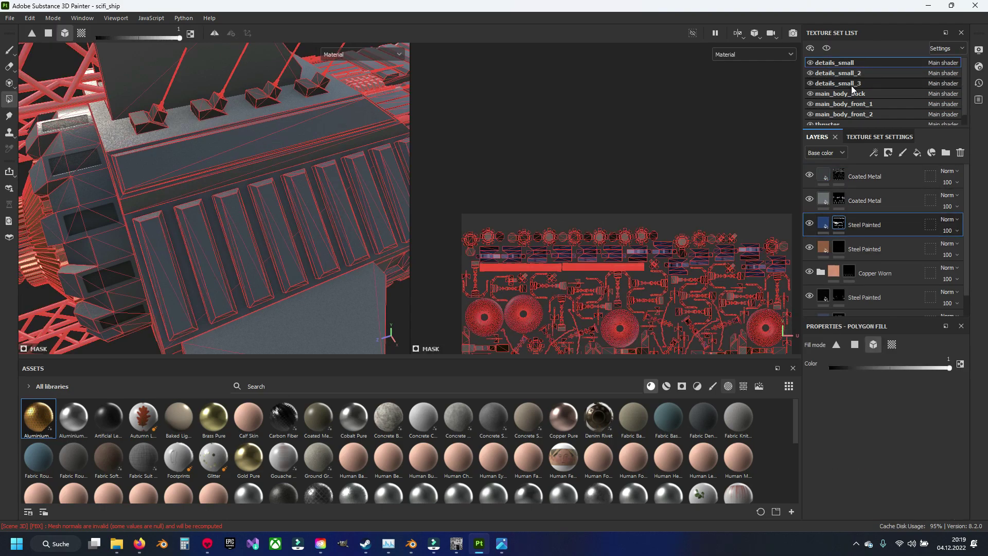
click(854, 94)
- Paste the blue Steel Painted layer onto main_body_back and clear its mask
key(ctrl+v)
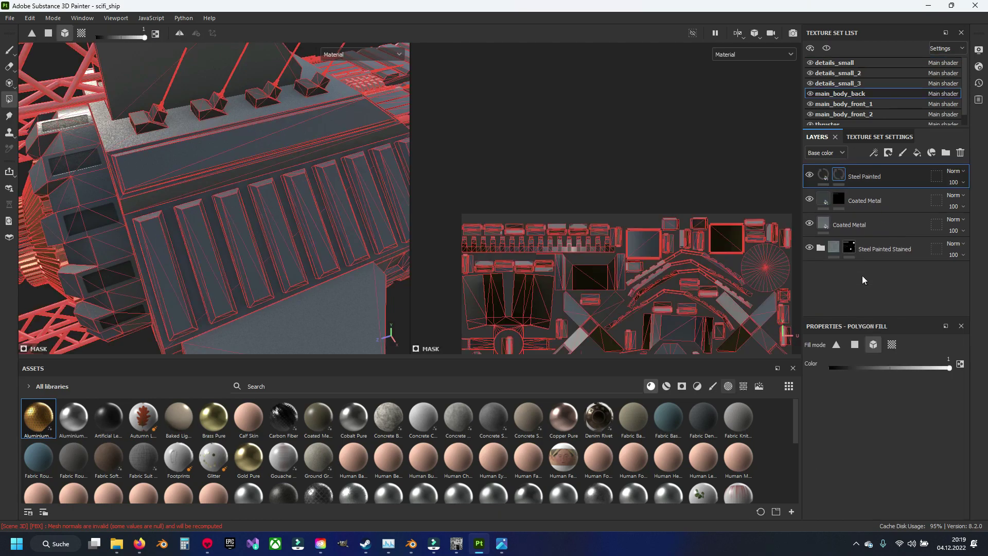
right_click(838, 176)
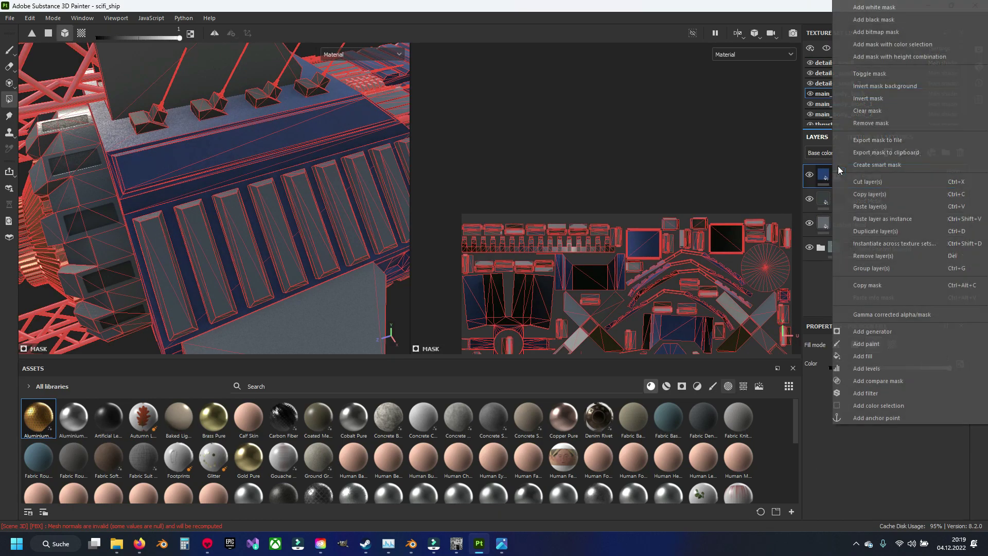
click(881, 111)
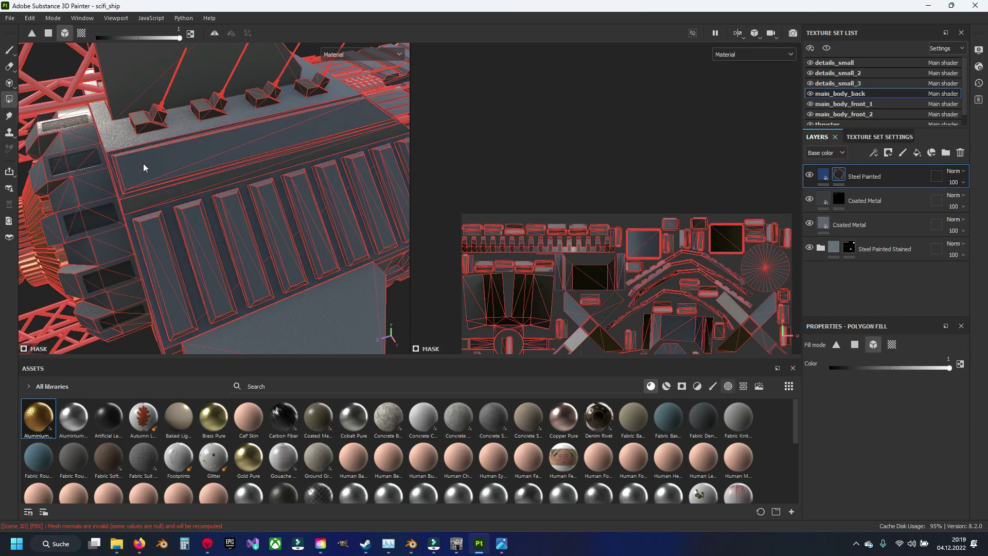
- Polygon-fill only the top hull panel blue in UV-chunk mode and inspect the result
click(140, 178)
key(4)
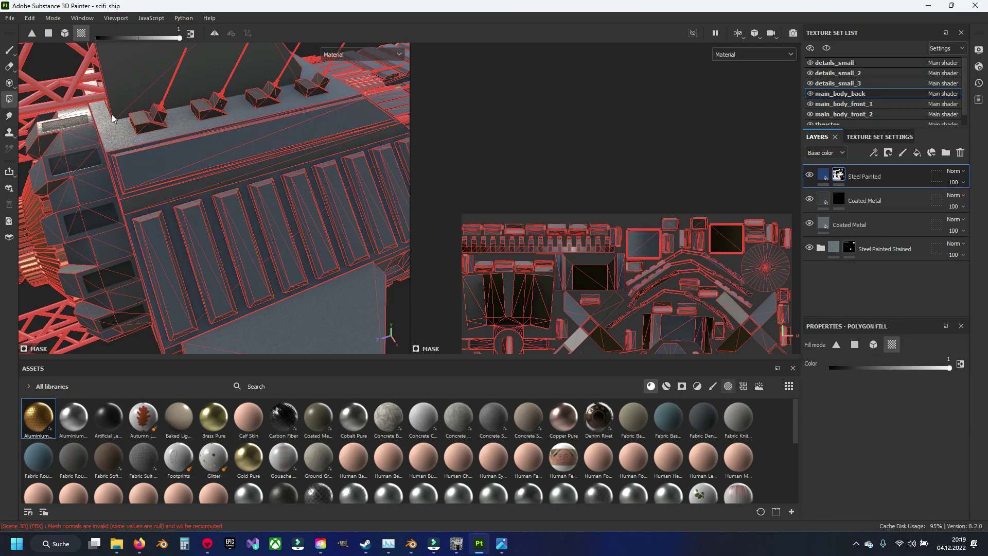
click(135, 166)
scroll(148, 160, down, 3)
scroll(128, 161, up, 5)
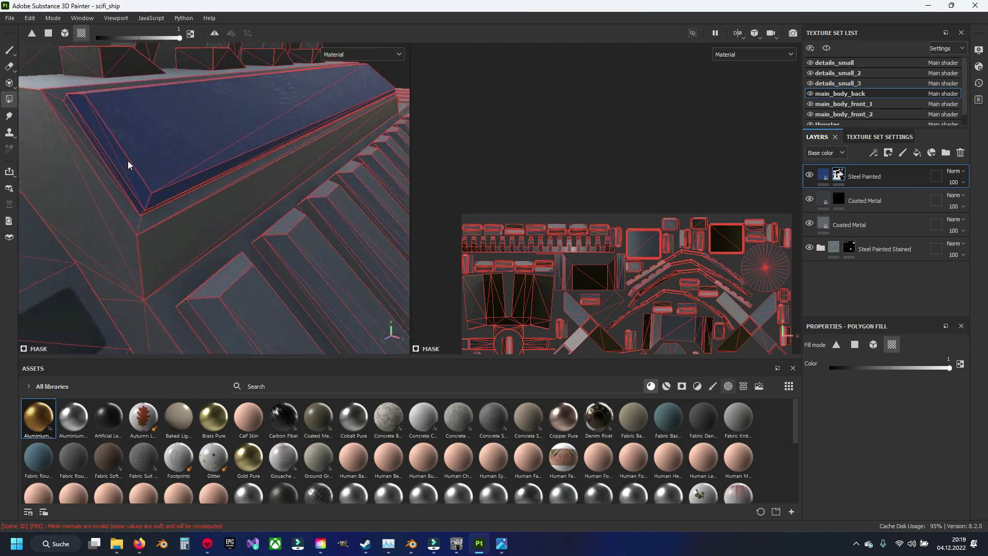
scroll(127, 160, down, 3)
mouse_move(131, 156)
alt+mouse_down()
mouse_move(138, 182)
mouse_move(200, 199)
mouse_move(267, 190)
alt+mouse_up()
scroll(200, 199, up, 3)
click(9, 52)
scroll(206, 206, down, 4)
scroll(214, 198, up, 3)
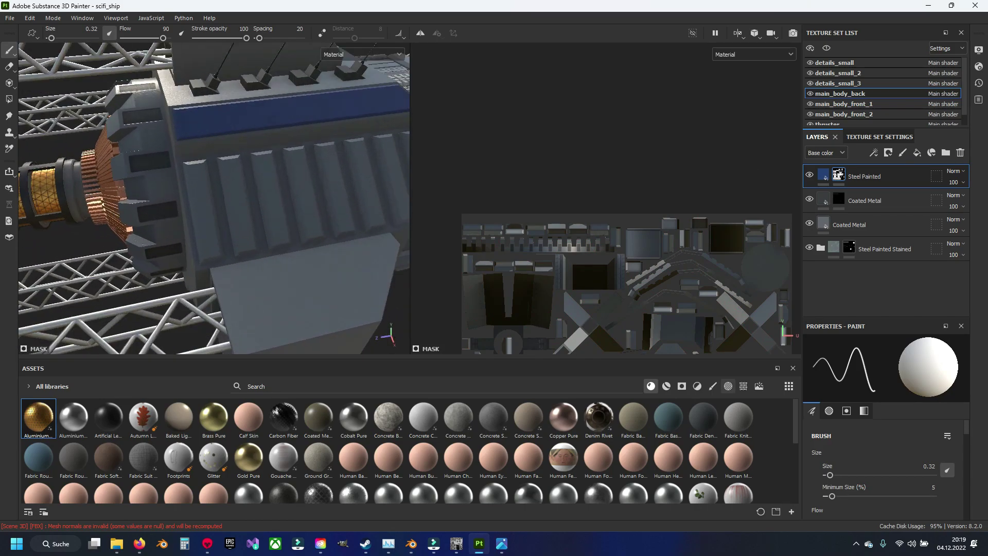
- In the main_body_front_2 texture set, rename Layer 1 to 'Red'
scroll(843, 103, down, 1)
click(843, 104)
key(e)
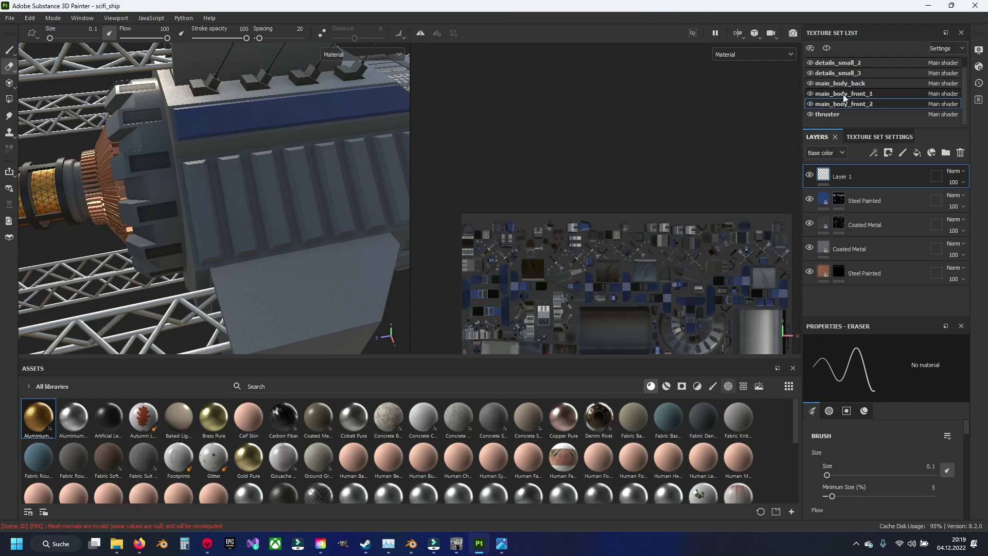
click(843, 94)
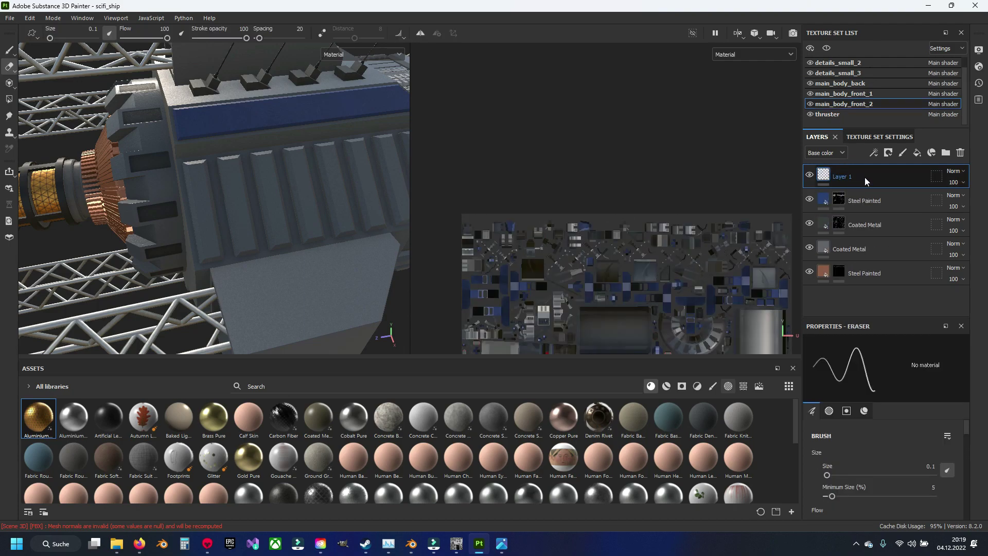
double_click(847, 178)
text(Red)
key(Return)
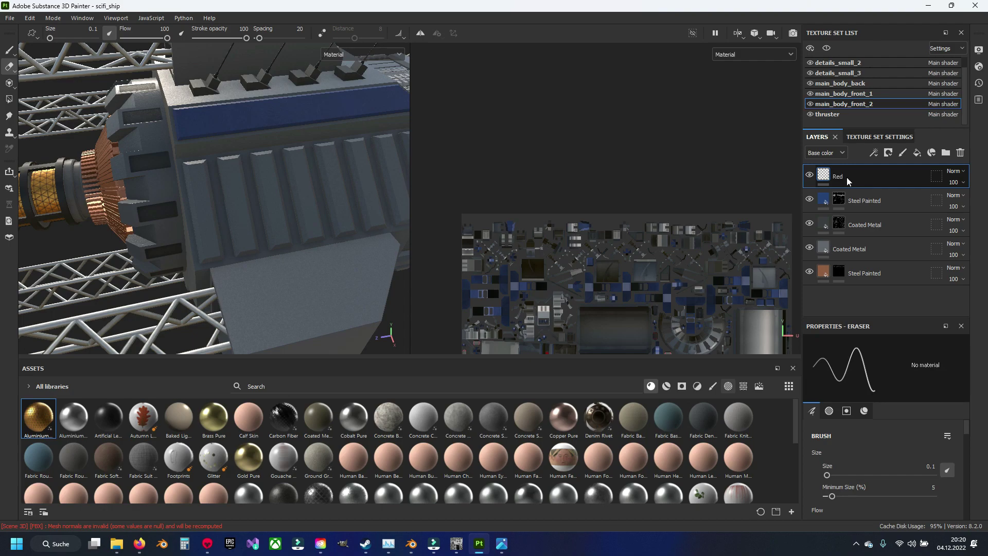
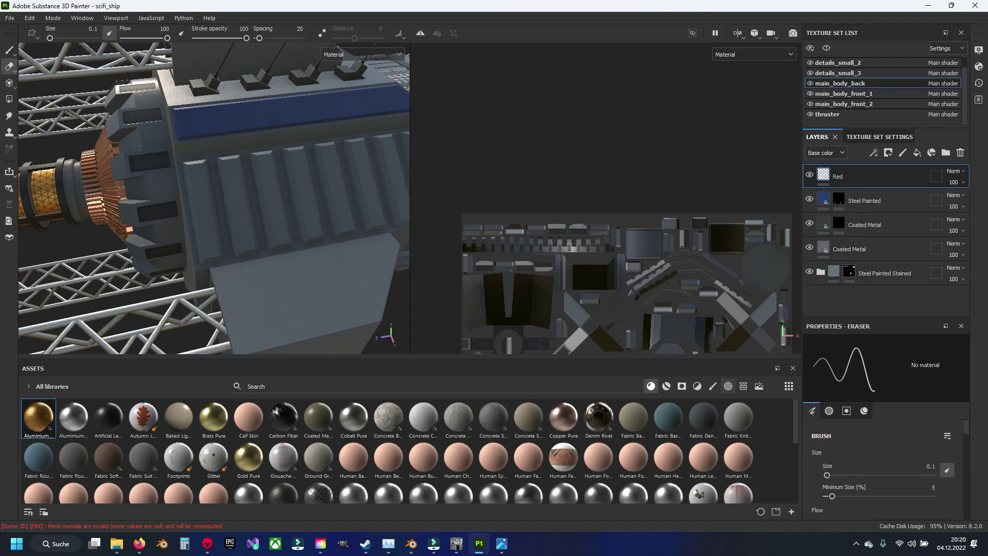
- Fill the four raised hull panels using Polygon Fill in whole-mesh mode
key(4)
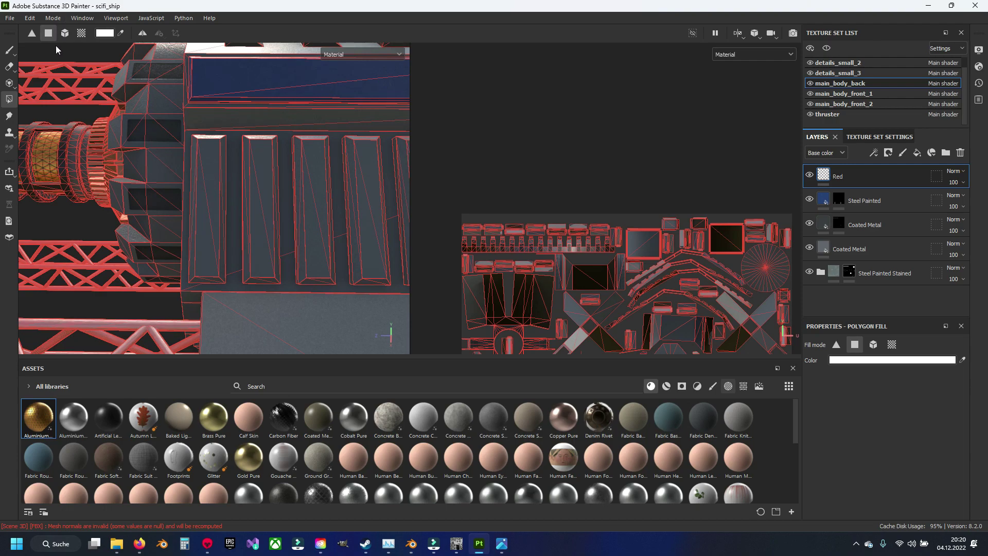
click(67, 36)
click(202, 199)
click(261, 206)
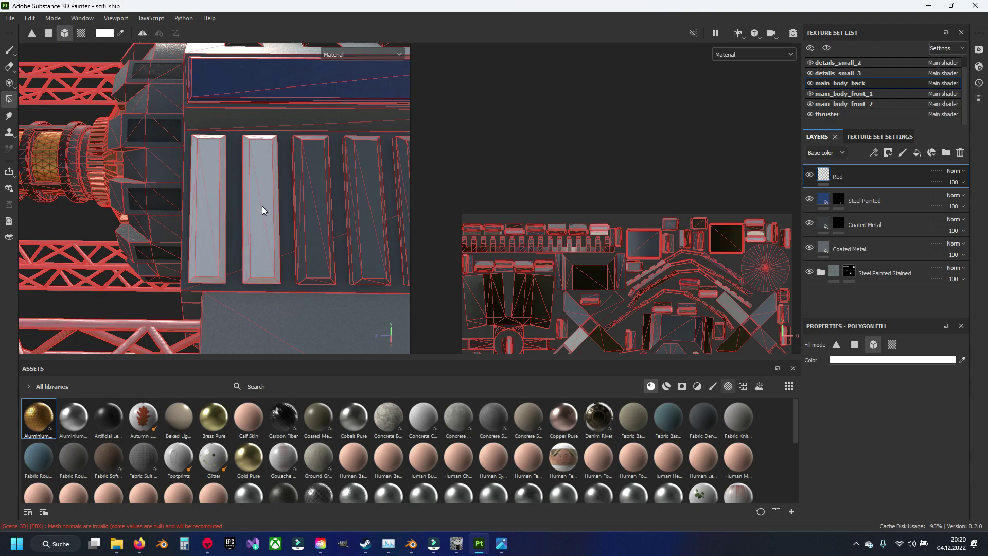
alt+drag(262, 205, 250, 222)
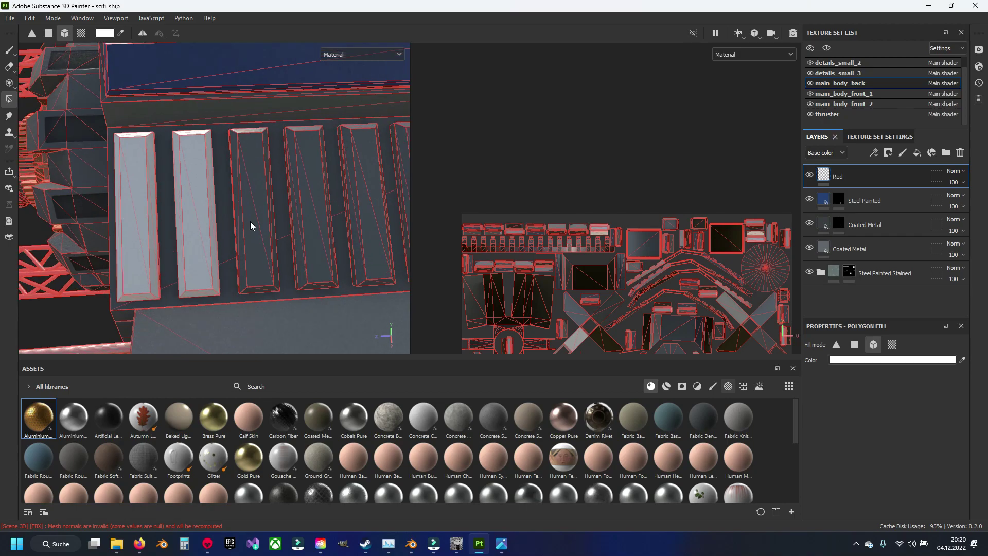
click(250, 222)
click(319, 227)
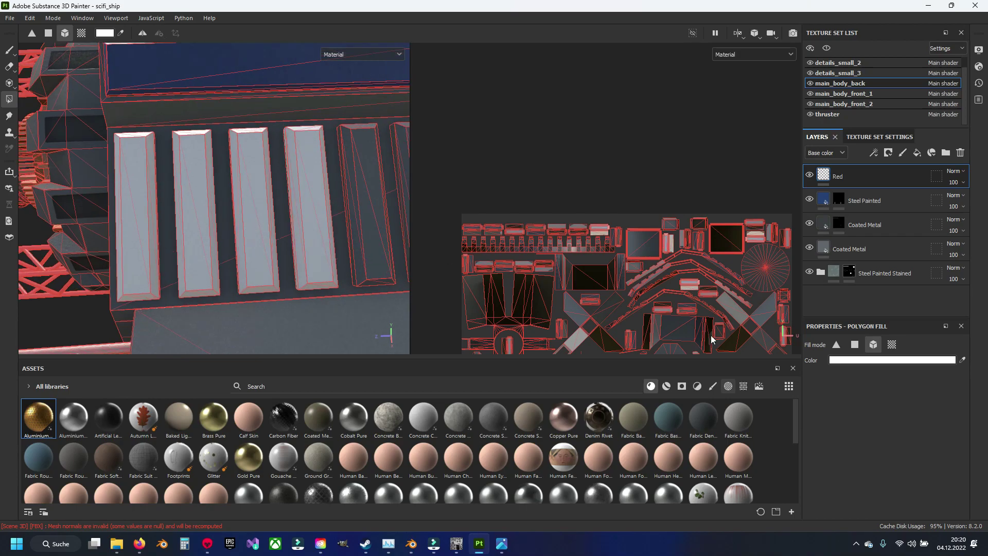
- Set the fill colour to red and refill the first four panels red
click(874, 360)
drag(807, 324, 867, 257)
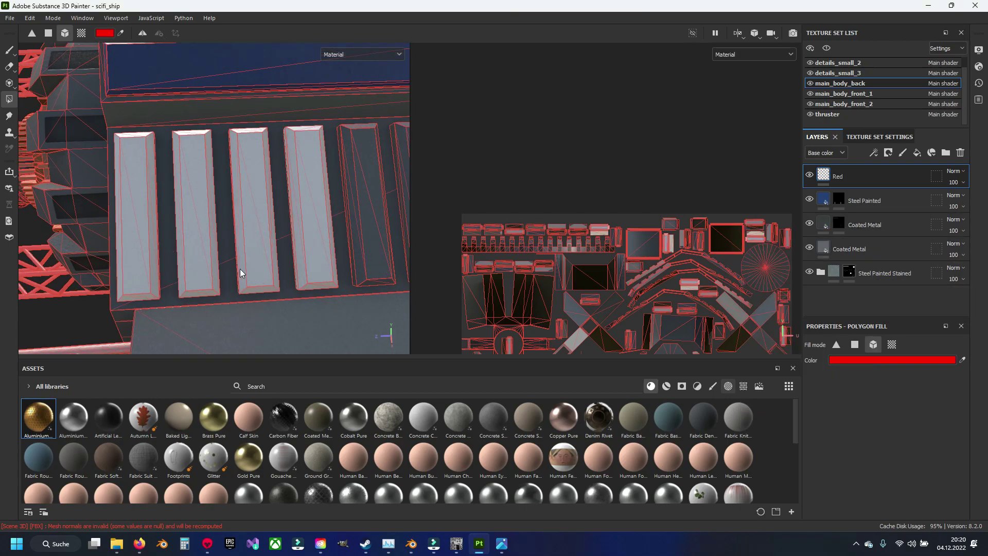
click(137, 227)
click(194, 225)
click(250, 221)
click(304, 215)
- Fill the remaining raised panels along the row red, then orbit out with the Paint brush
middle_drag(303, 215, 216, 234)
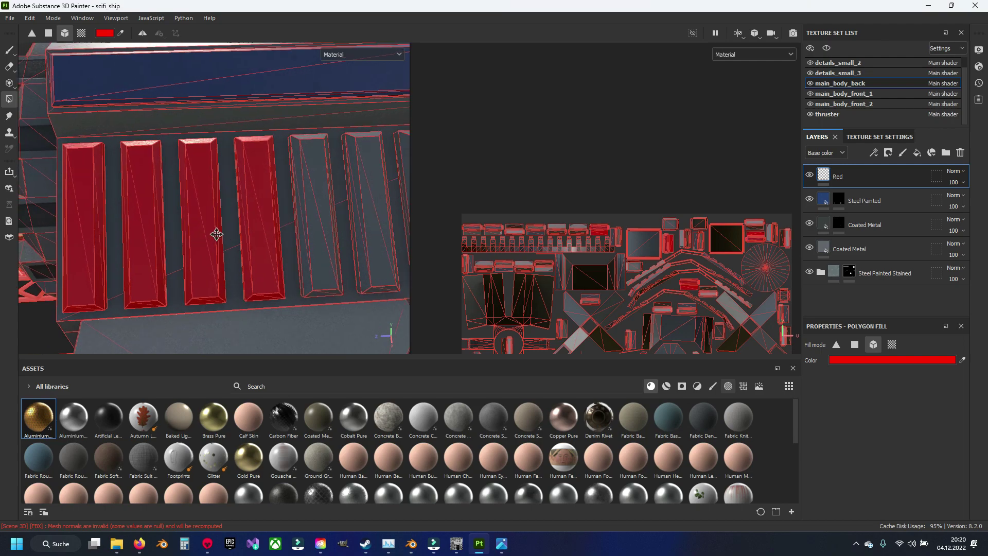
click(243, 233)
click(314, 229)
click(248, 234)
click(309, 235)
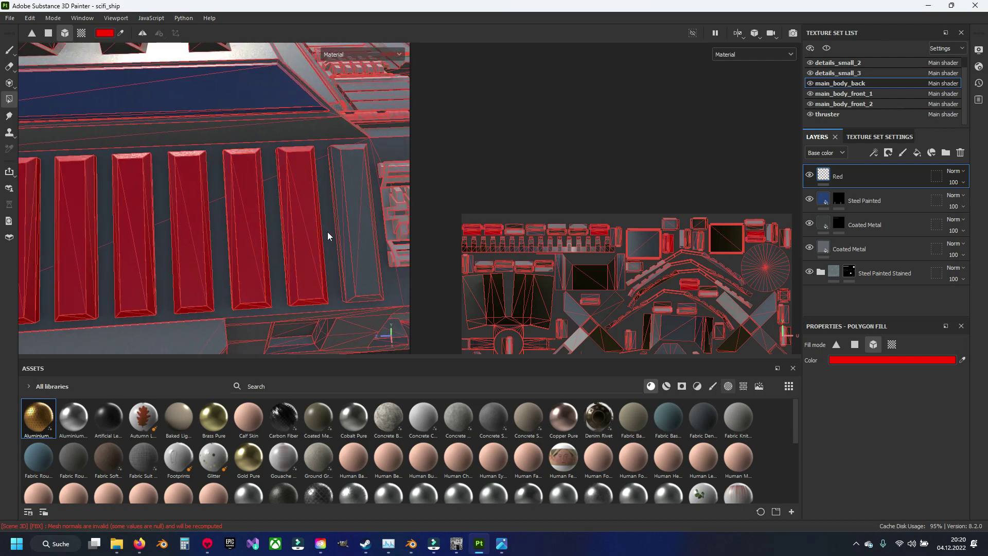
scroll(335, 230, down, 3)
key(1)
alt+drag(335, 229, 194, 199)
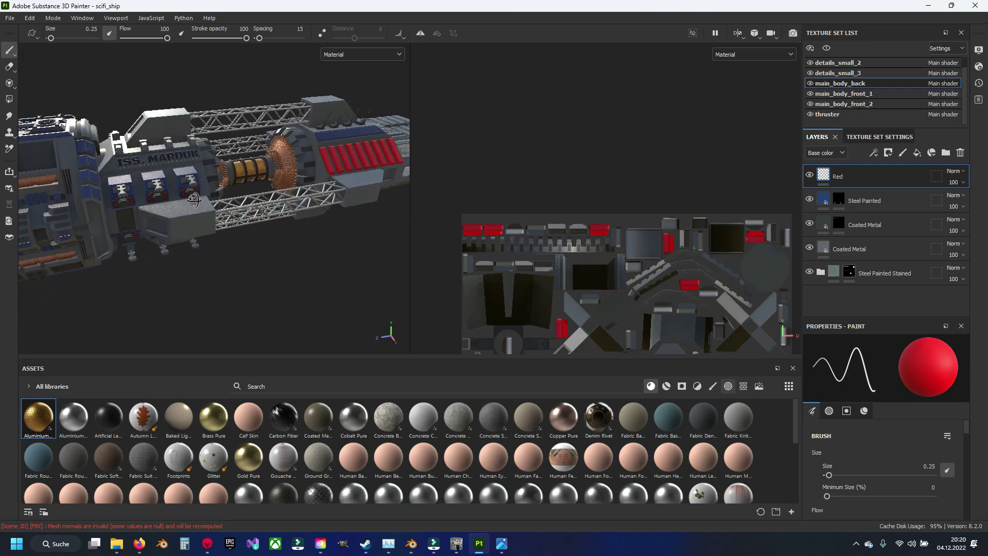
- Frame a side view of the hull and move the Red layer below Steel Painted
alt+middle_drag(194, 199, 290, 230)
scroll(291, 230, up, 5)
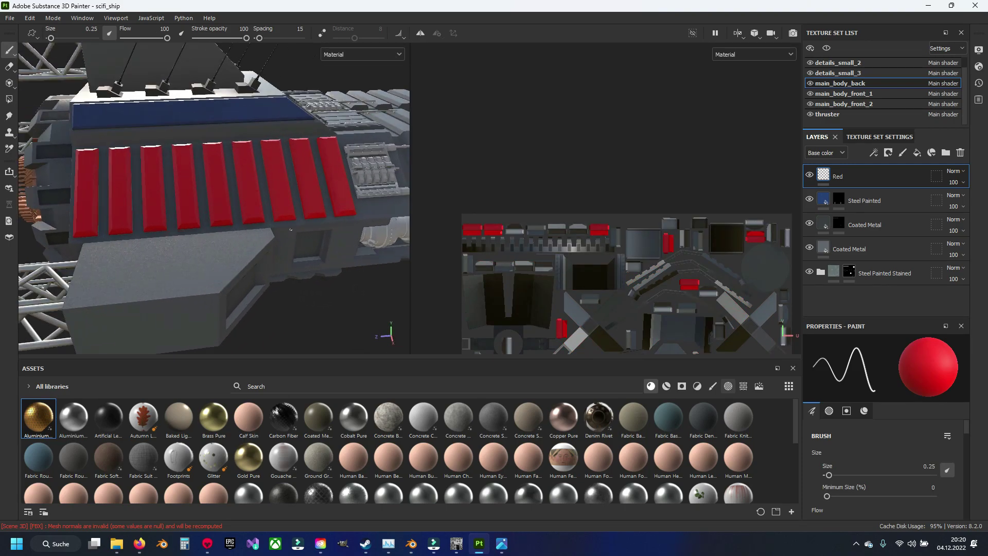
alt+drag(291, 229, 247, 221)
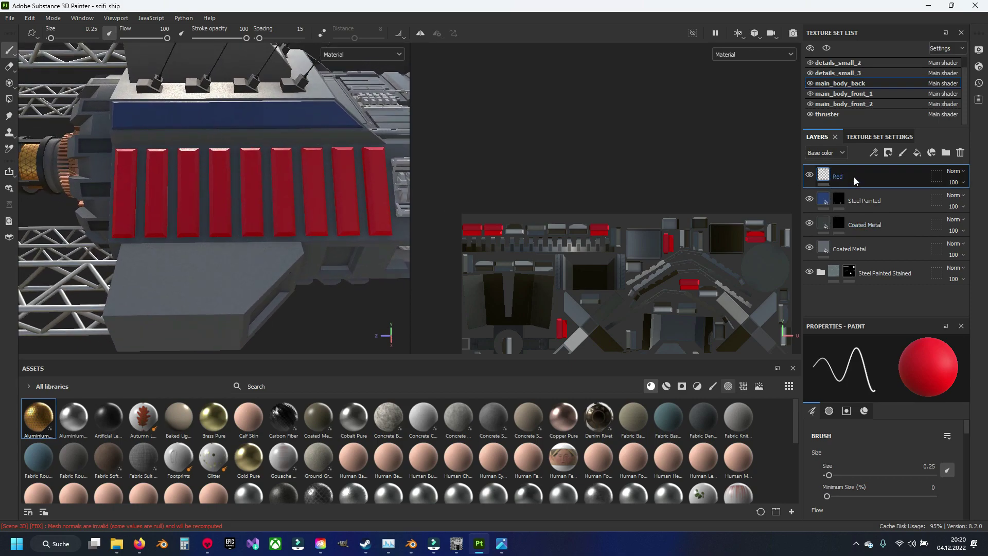
drag(854, 177, 874, 208)
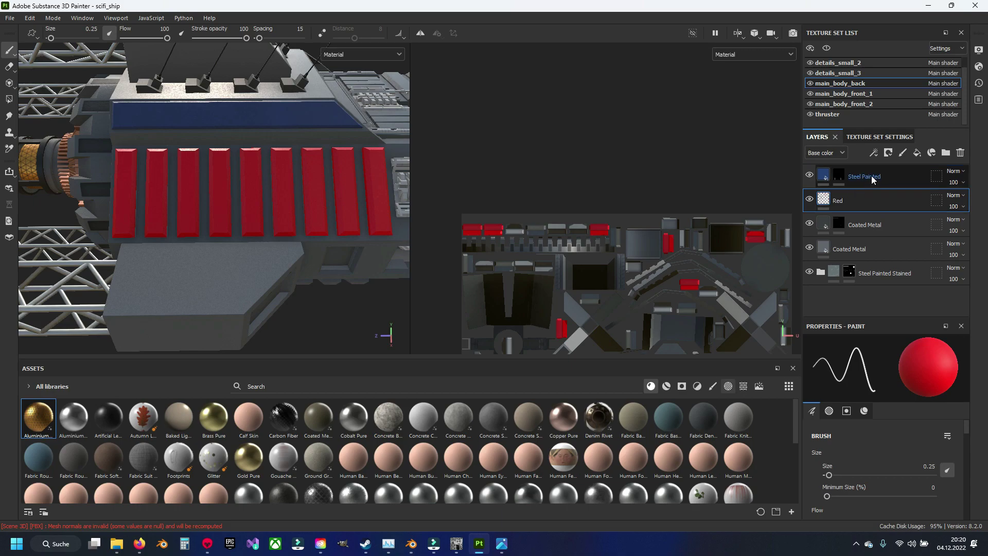
- On the Steel Painted mask, polygon-fill the first two panels to show blue
click(850, 178)
click(842, 178)
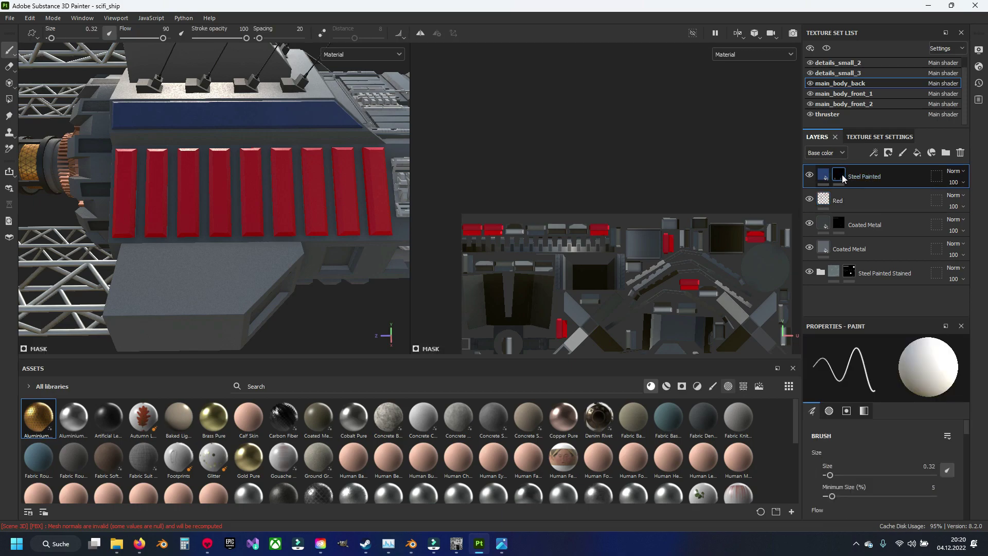
scroll(26, 127, up, 3)
click(8, 98)
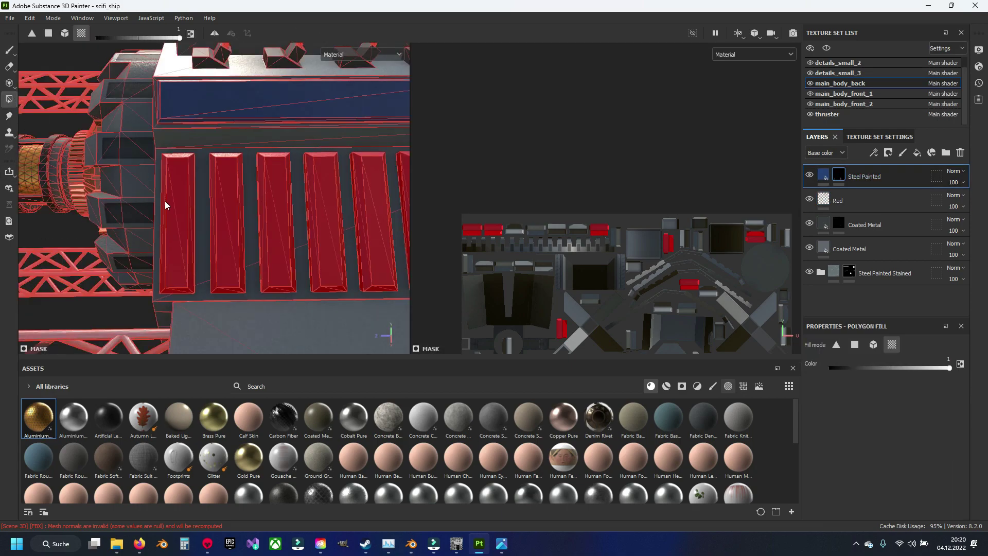
click(178, 202)
click(226, 206)
- Turn the remaining formerly red panels blue
mouse_move(319, 218)
alt+middle_down()
mouse_move(341, 218)
mouse_move(242, 223)
alt+middle_up()
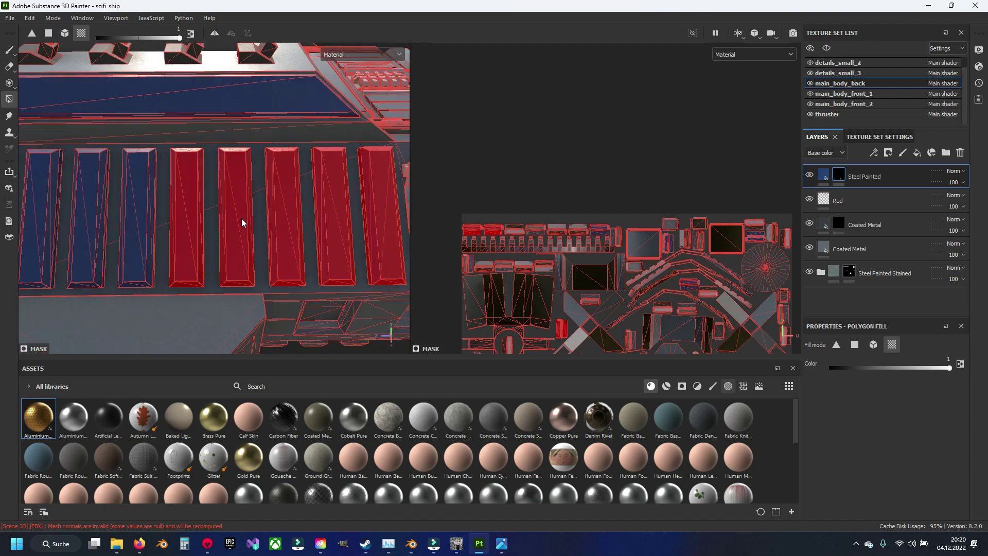
click(191, 209)
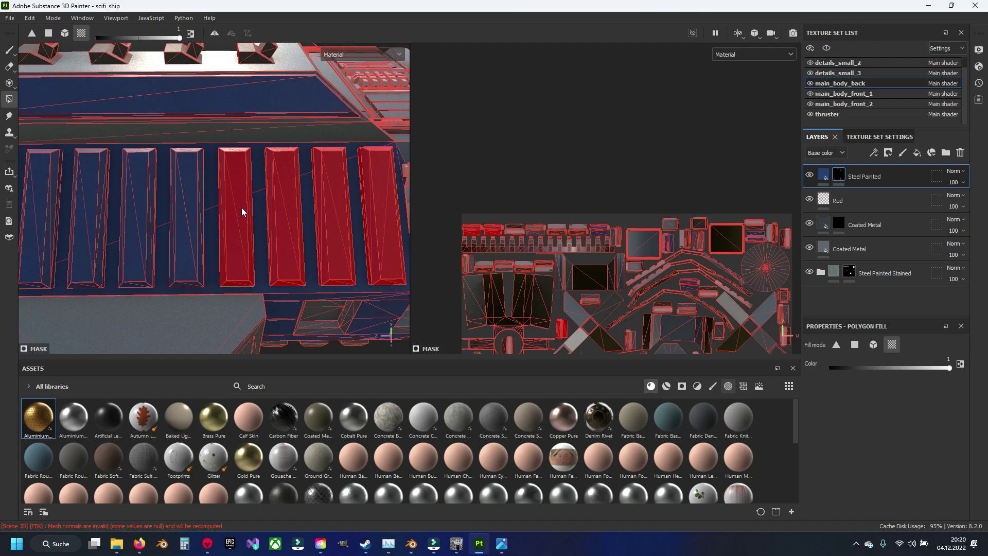
click(242, 208)
click(326, 248)
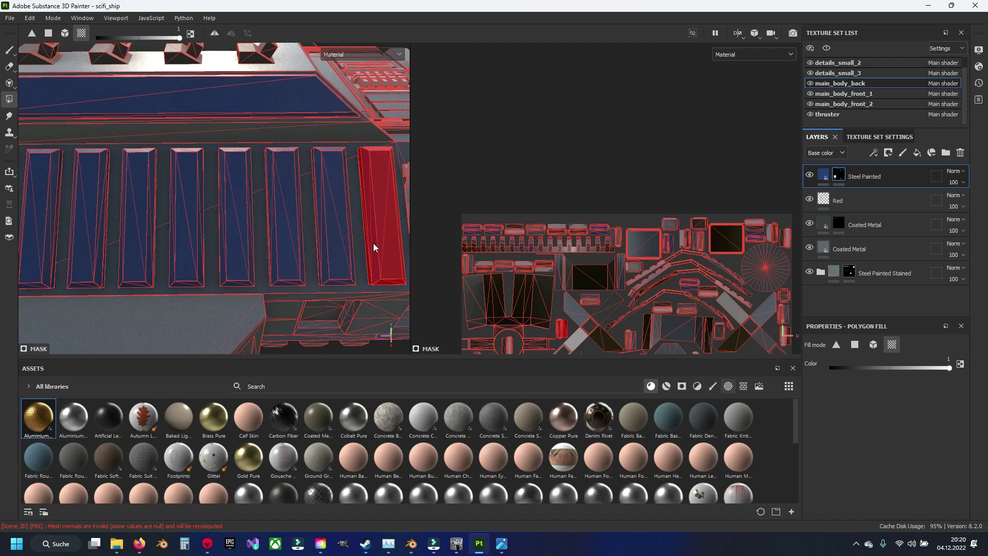
click(373, 243)
- Turn the runs of grey side panels blue
mouse_move(319, 234)
alt+mouse_down()
mouse_move(302, 217)
mouse_move(306, 230)
alt+mouse_up()
scroll(306, 230, up, 3)
mouse_move(198, 226)
mouse_down()
mouse_move(66, 155)
mouse_move(223, 141)
mouse_move(224, 230)
mouse_move(268, 295)
mouse_up()
scroll(273, 225, up, 3)
scroll(314, 228, up, 2)
mouse_move(313, 228)
mouse_down()
mouse_move(46, 228)
mouse_move(89, 223)
mouse_move(97, 152)
mouse_up()
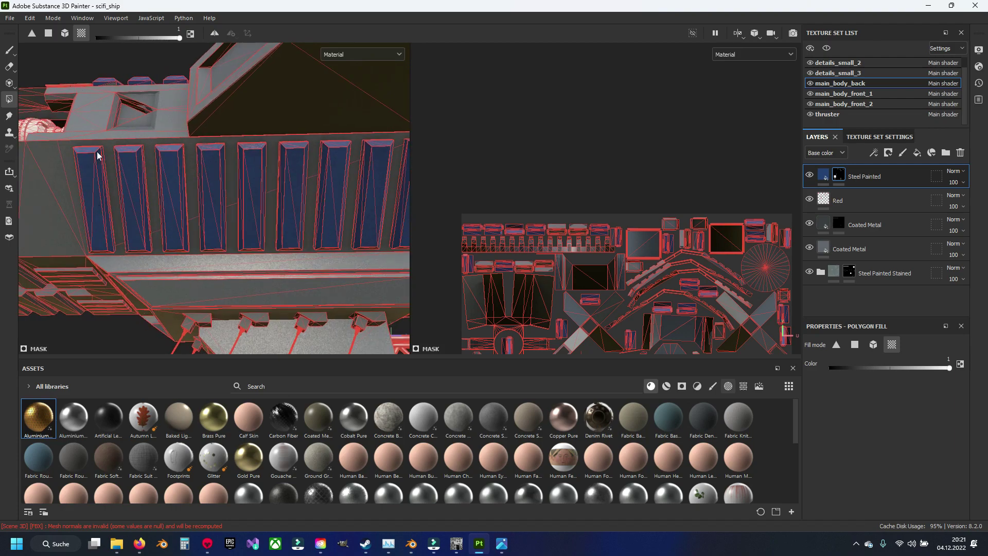
- Inspect the blue panels without wireframe and orbit toward the leftover red edge strip
mouse_move(158, 287)
alt+mouse_down()
mouse_move(226, 242)
mouse_move(126, 270)
mouse_move(209, 232)
mouse_move(242, 250)
mouse_move(130, 247)
mouse_move(143, 233)
mouse_move(263, 202)
mouse_move(166, 210)
mouse_move(202, 245)
mouse_move(222, 208)
alt+mouse_up()
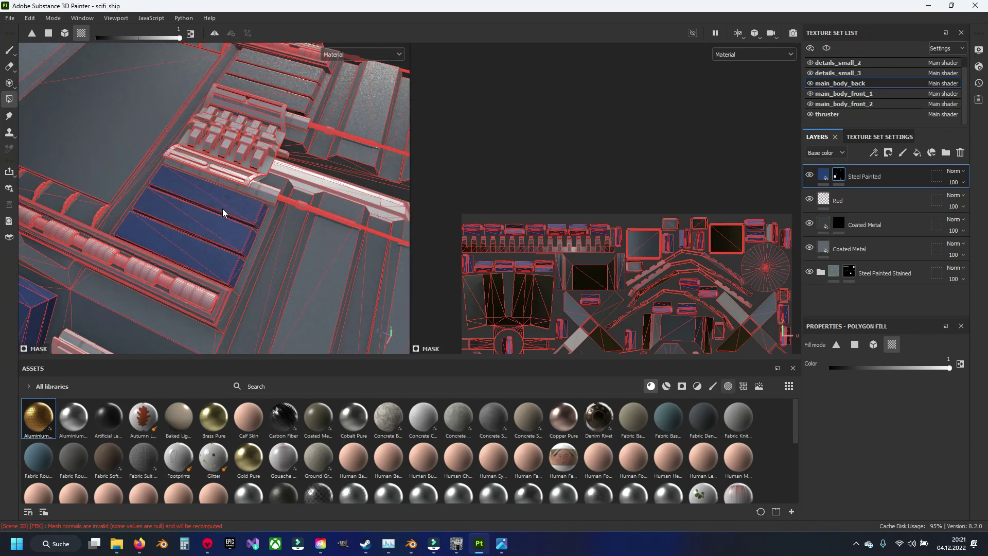
mouse_move(302, 71)
alt+middle_down()
mouse_move(167, 191)
mouse_move(58, 90)
alt+middle_up()
click(9, 50)
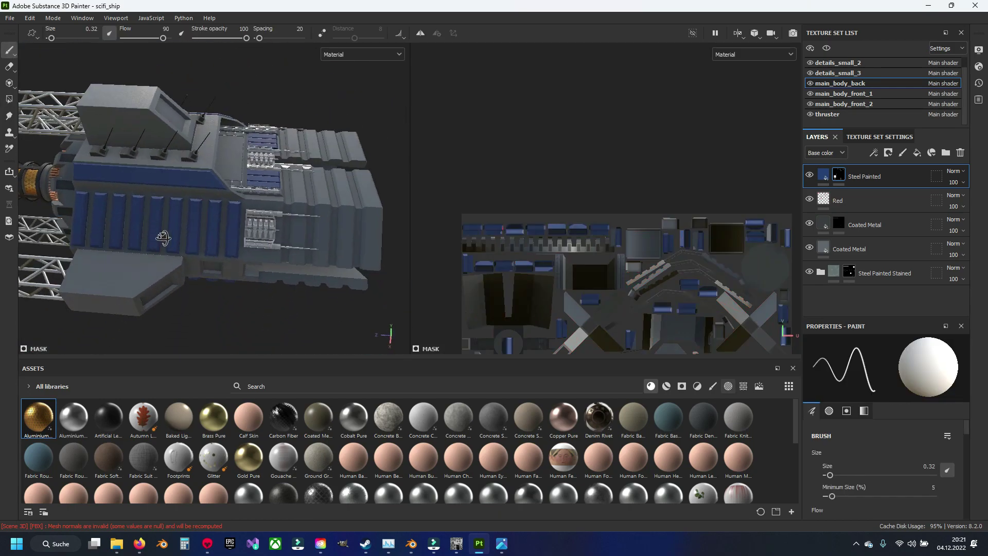
alt+drag(103, 154, 17, 111)
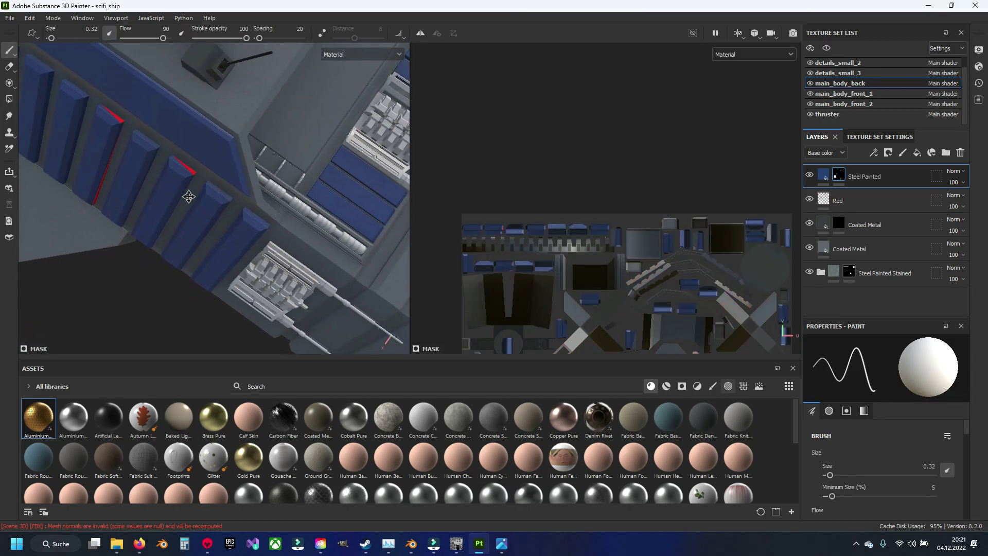
scroll(17, 111, up, 3)
click(9, 99)
alt+drag(309, 195, 344, 212)
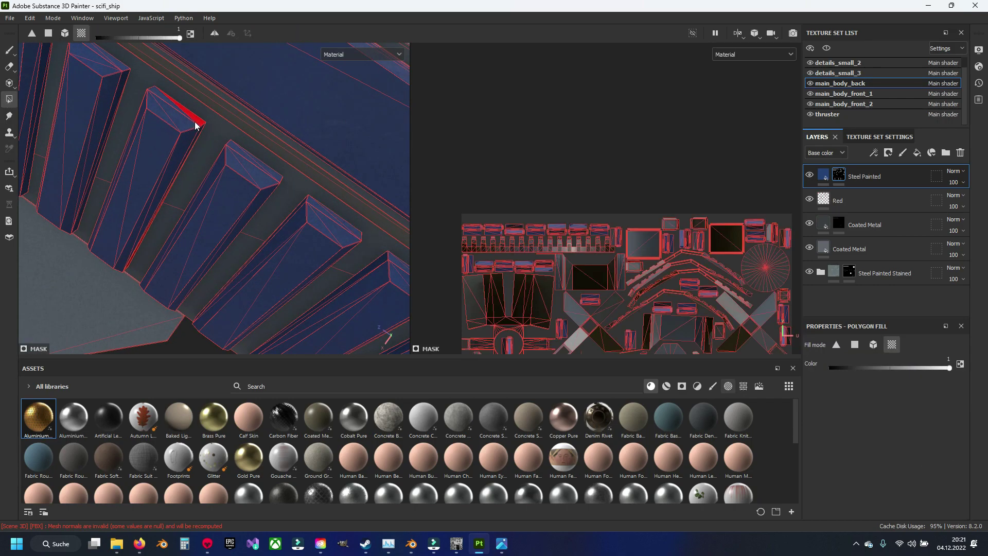
alt+drag(197, 125, 42, 54)
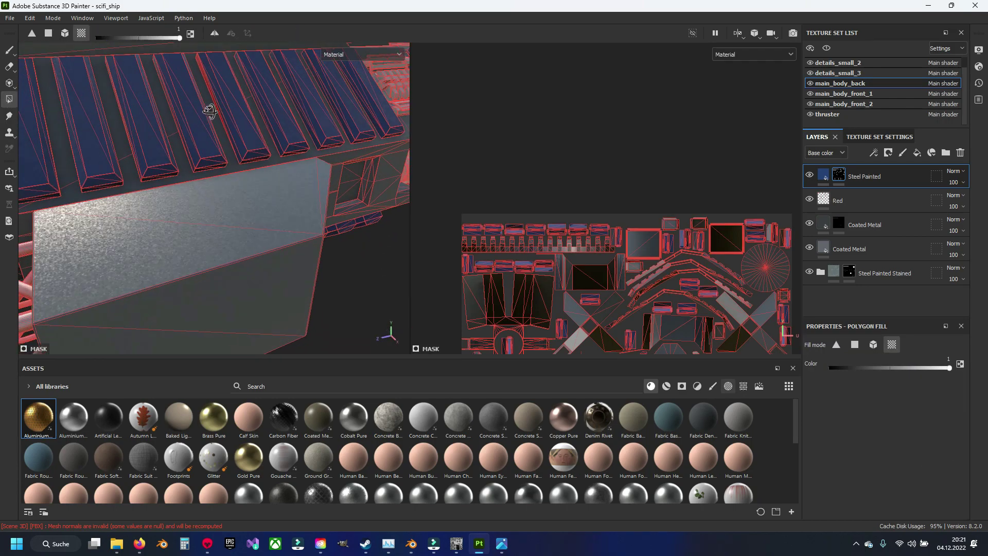
alt+drag(318, 131, 242, 160)
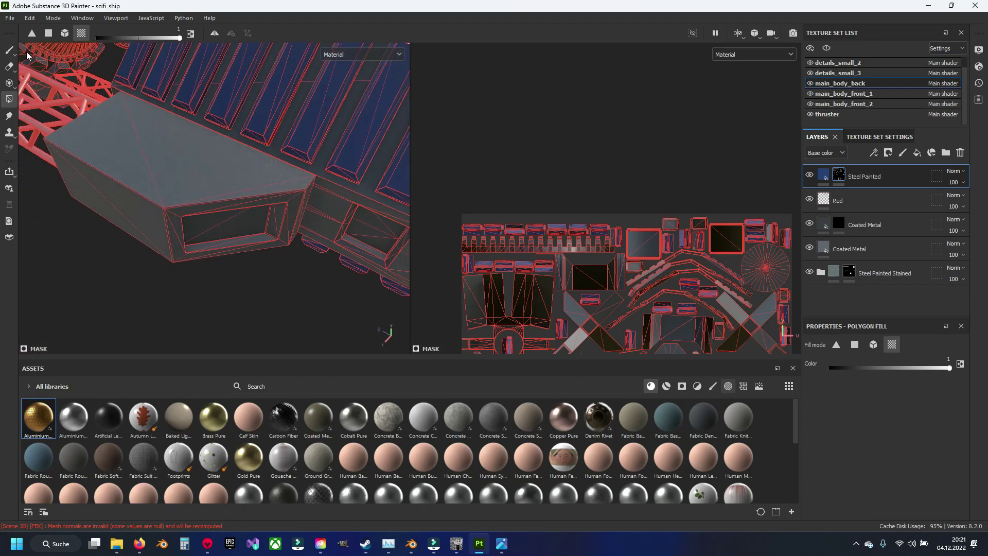
- Delete the Red layer and select the Steel Painted layer
key(1)
click(843, 204)
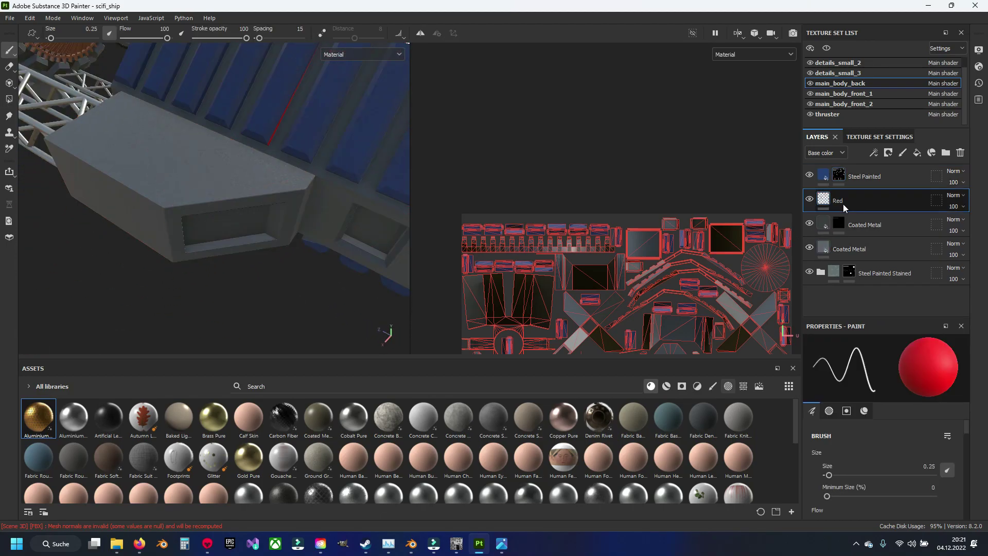
key(Delete)
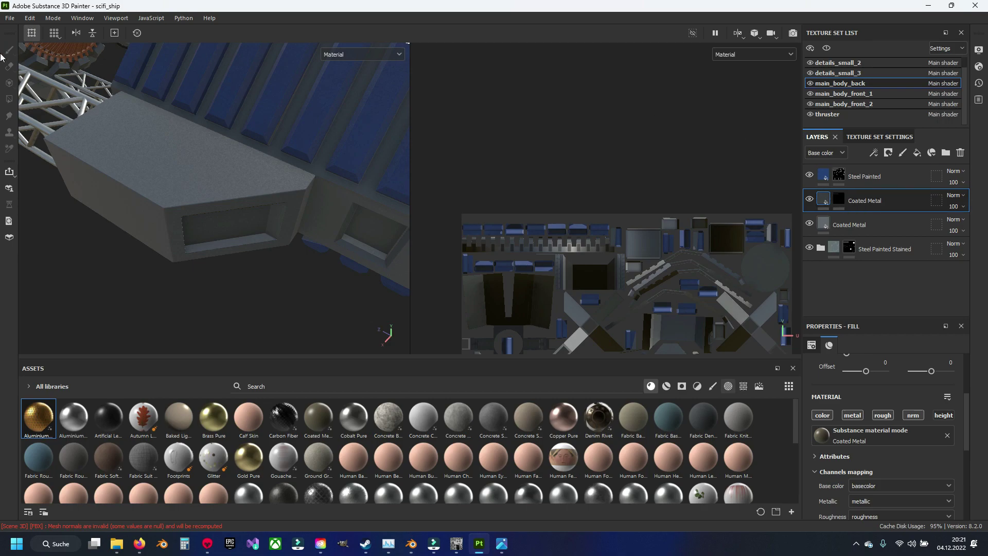
scroll(231, 107, up, 3)
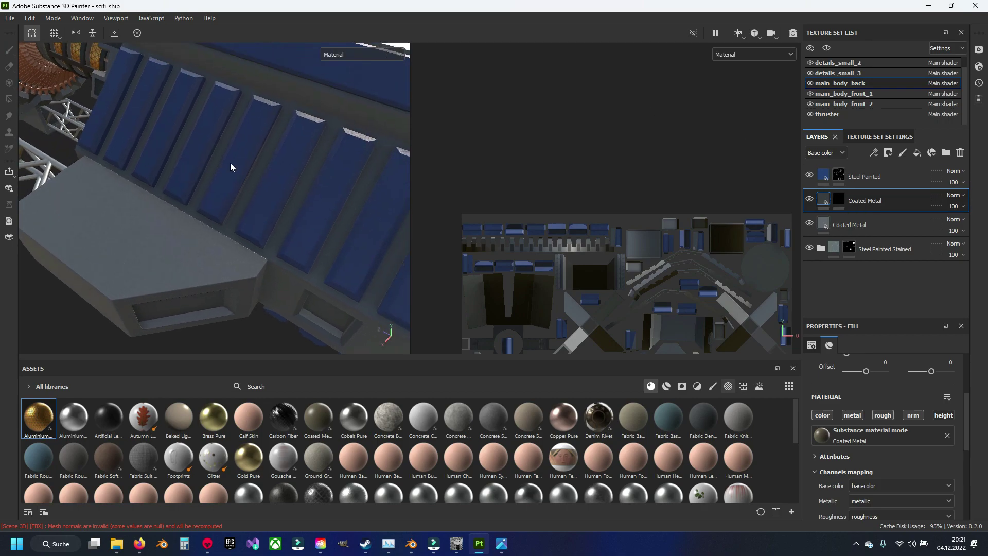
click(882, 183)
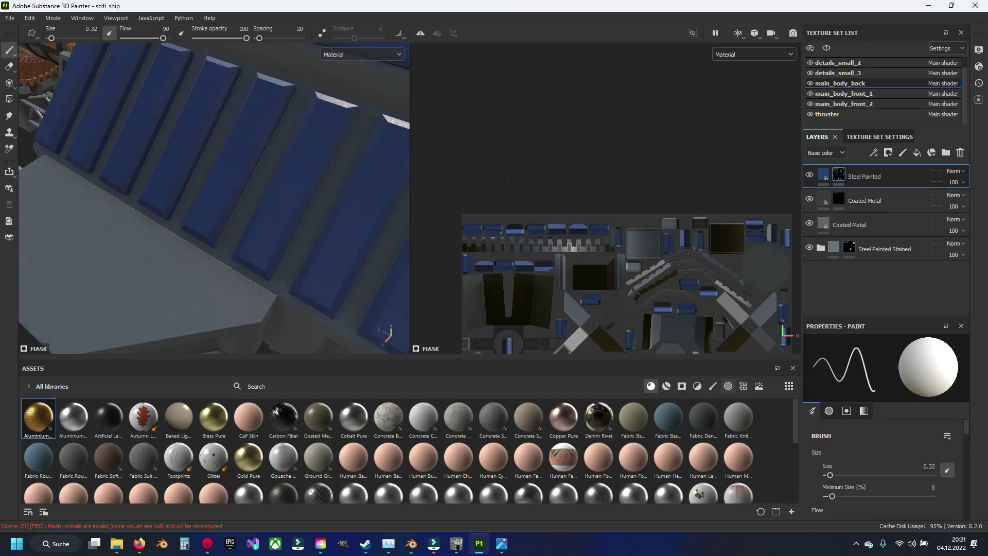
- Set Polygon Fill to whole-mesh mode on the Steel Painted mask and reframe the ship
click(9, 99)
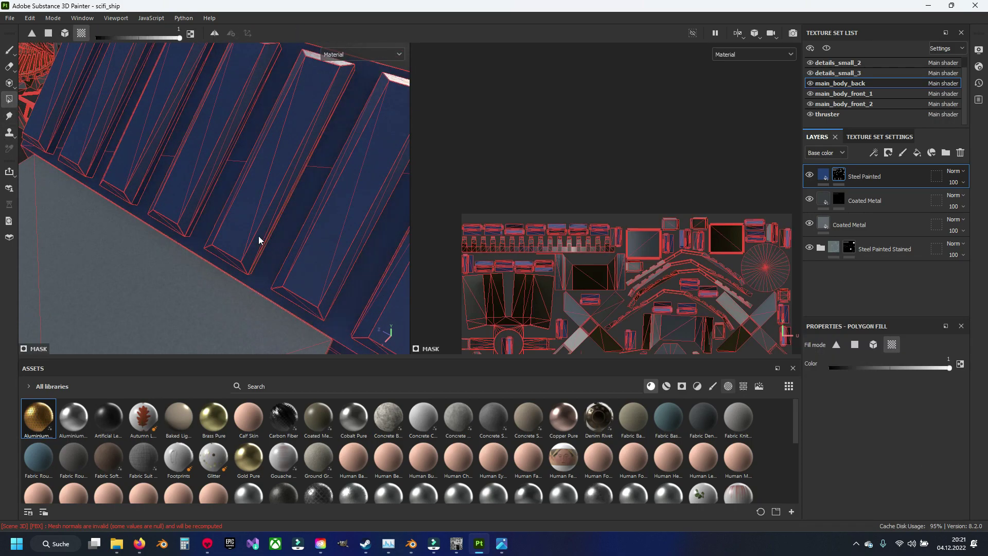
click(65, 34)
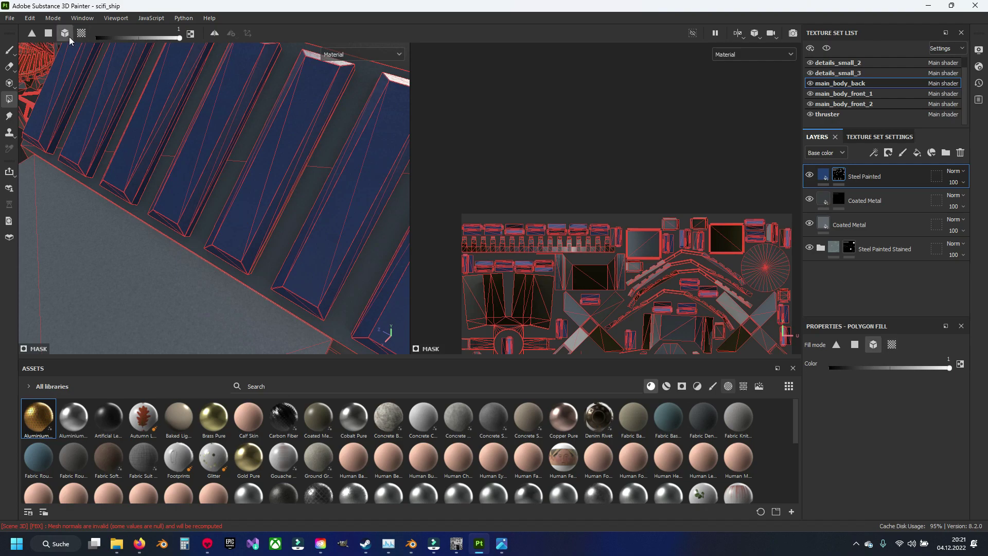
click(9, 50)
mouse_move(196, 206)
alt+mouse_down()
mouse_move(238, 234)
mouse_move(186, 183)
alt+mouse_up()
key(4)
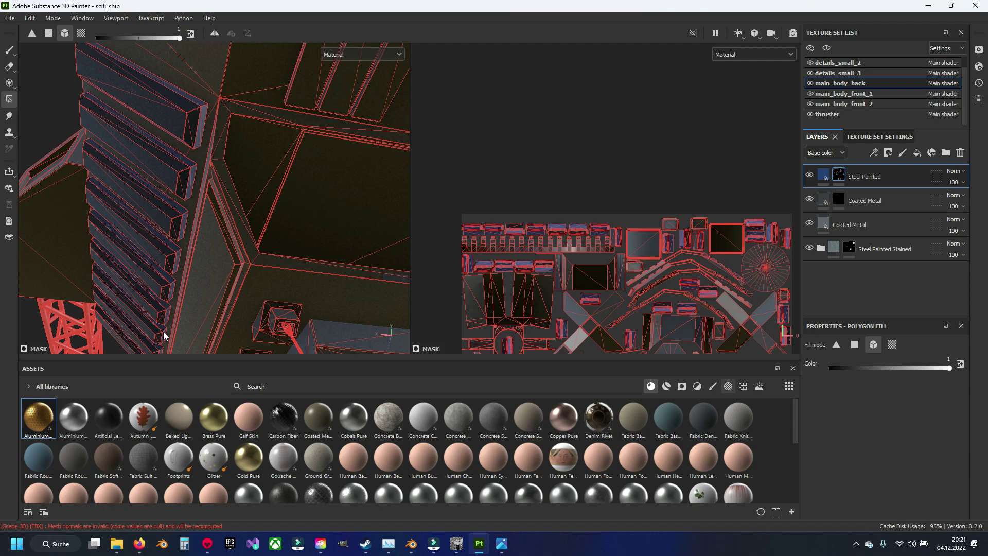
- Orbit around the slatted hull panel to check the blue slats from several angles
mouse_move(161, 341)
alt+mouse_down()
mouse_move(195, 281)
mouse_move(213, 179)
mouse_move(258, 176)
mouse_move(250, 115)
mouse_move(211, 211)
mouse_move(159, 251)
mouse_move(319, 237)
mouse_move(146, 236)
mouse_move(197, 184)
mouse_move(369, 185)
alt+mouse_up()
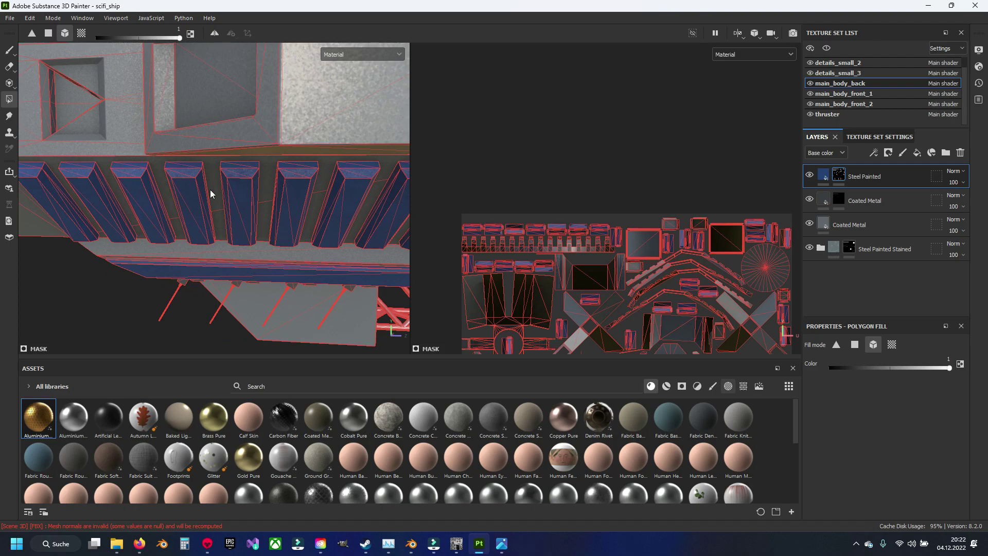
mouse_move(94, 193)
alt+mouse_down()
mouse_move(211, 102)
mouse_move(228, 156)
mouse_move(198, 218)
mouse_move(216, 205)
mouse_move(159, 151)
mouse_move(117, 139)
mouse_move(240, 168)
mouse_move(221, 164)
alt+mouse_up()
key(1)
click(9, 99)
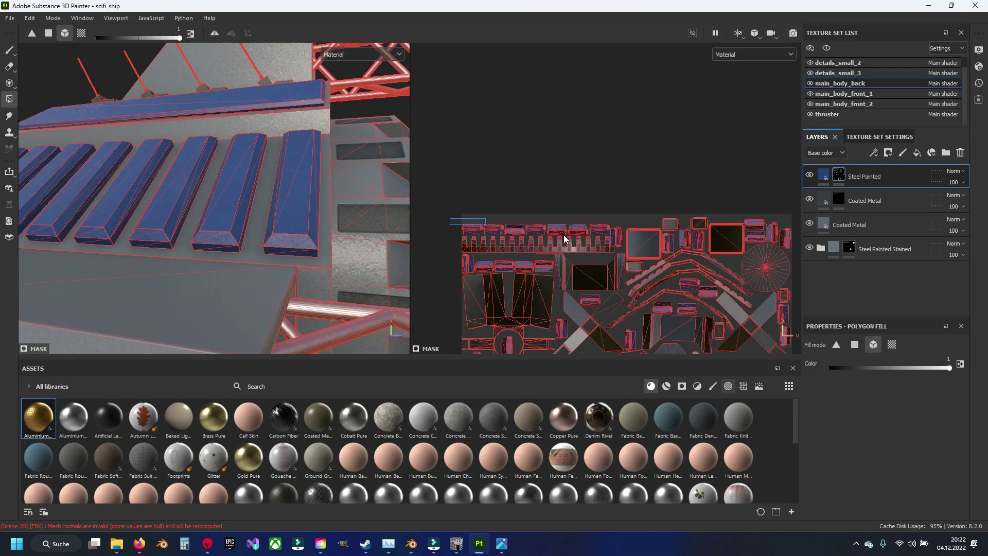
mouse_move(347, 202)
alt+mouse_down()
mouse_move(150, 206)
mouse_move(258, 206)
mouse_move(206, 268)
alt+mouse_up()
click(9, 50)
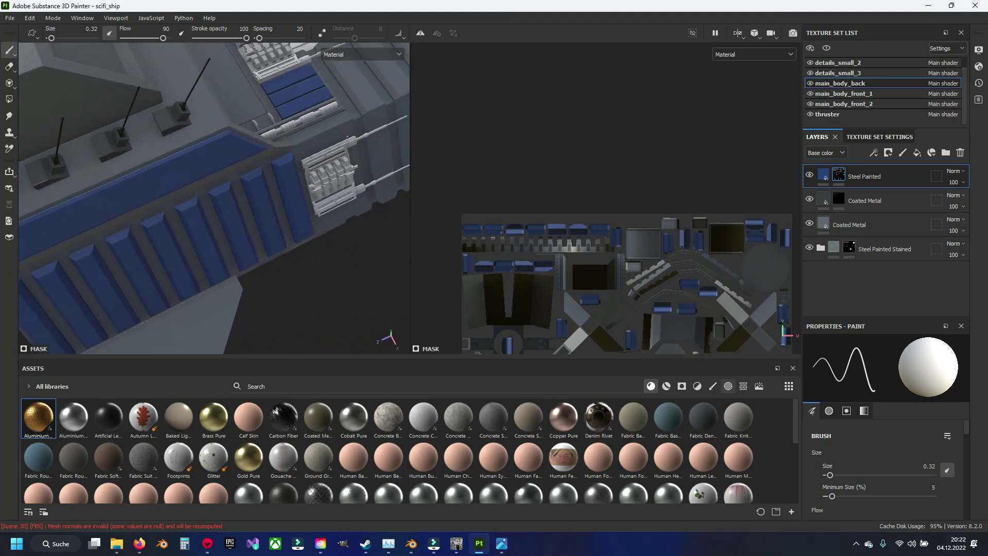
- Save the scifi_ship project and orbit to an angled top-down view of the hull
alt+drag(348, 137, 256, 176)
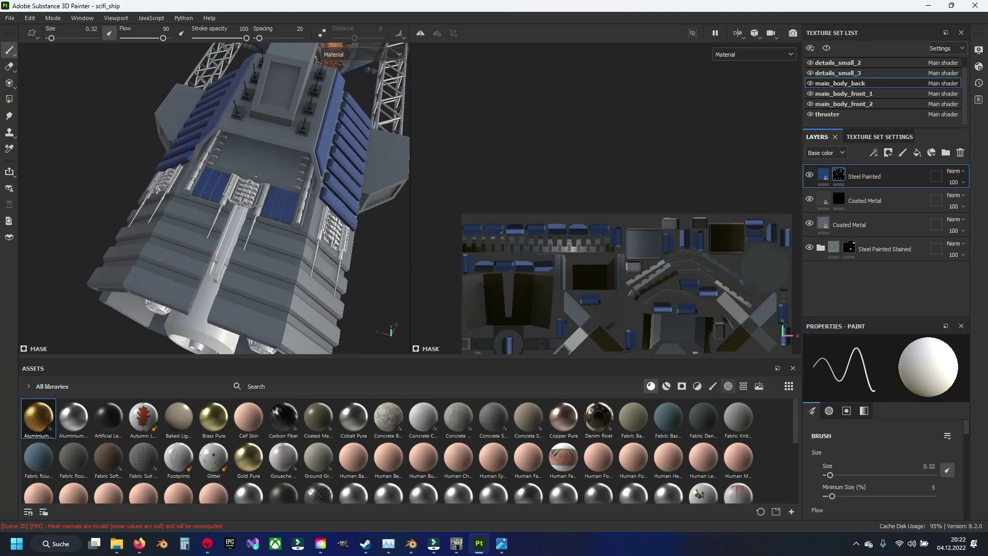
scroll(256, 176, up, 3)
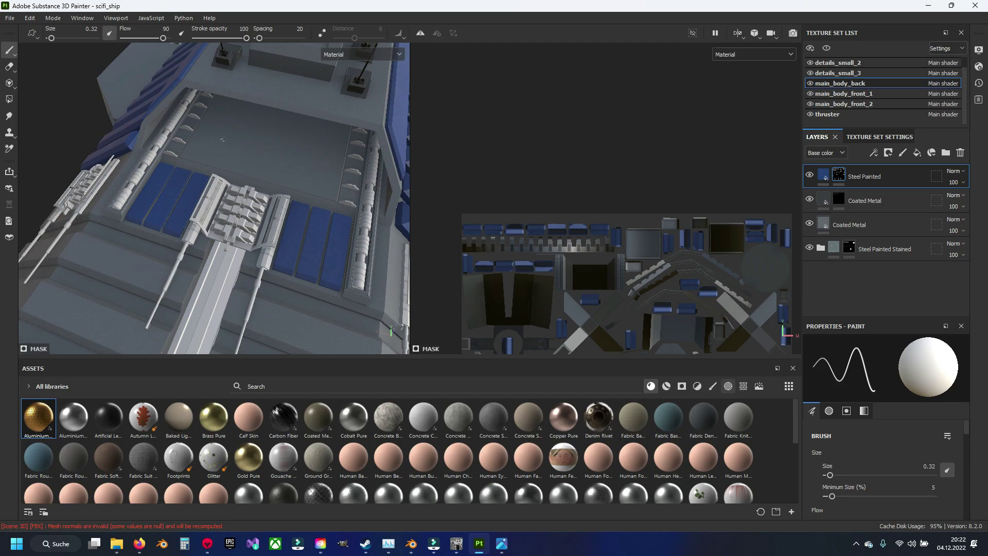
key(ctrl)
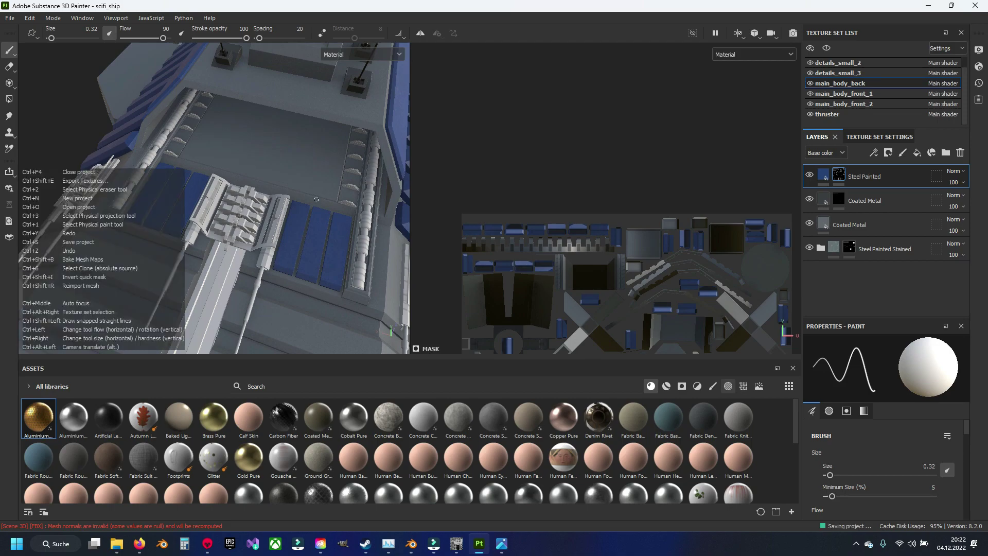
mouse_move(316, 199)
alt+mouse_down()
mouse_move(217, 179)
mouse_move(292, 197)
alt+mouse_up()
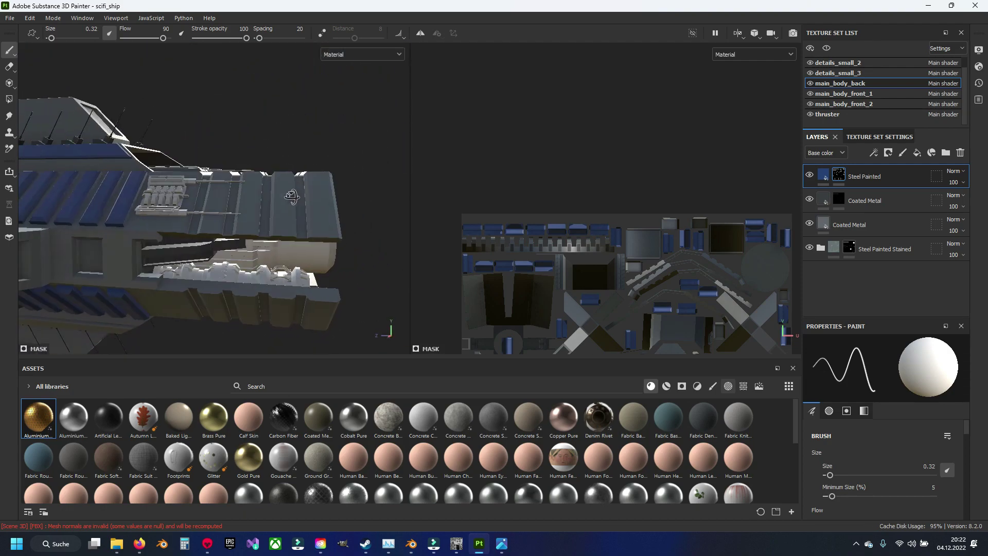
mouse_move(292, 196)
alt+mouse_down()
mouse_move(226, 218)
mouse_move(280, 191)
alt+mouse_up()
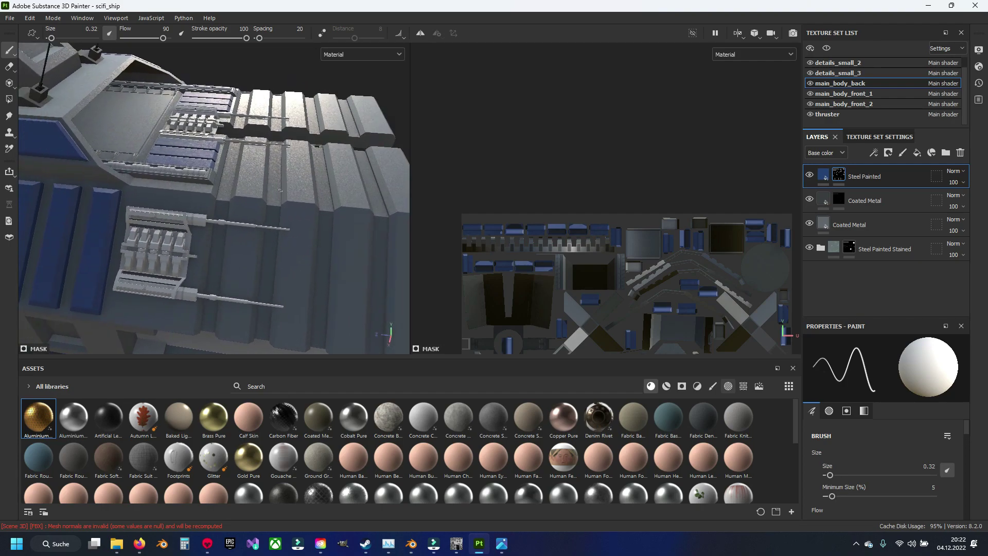
alt+drag(279, 175, 279, 175)
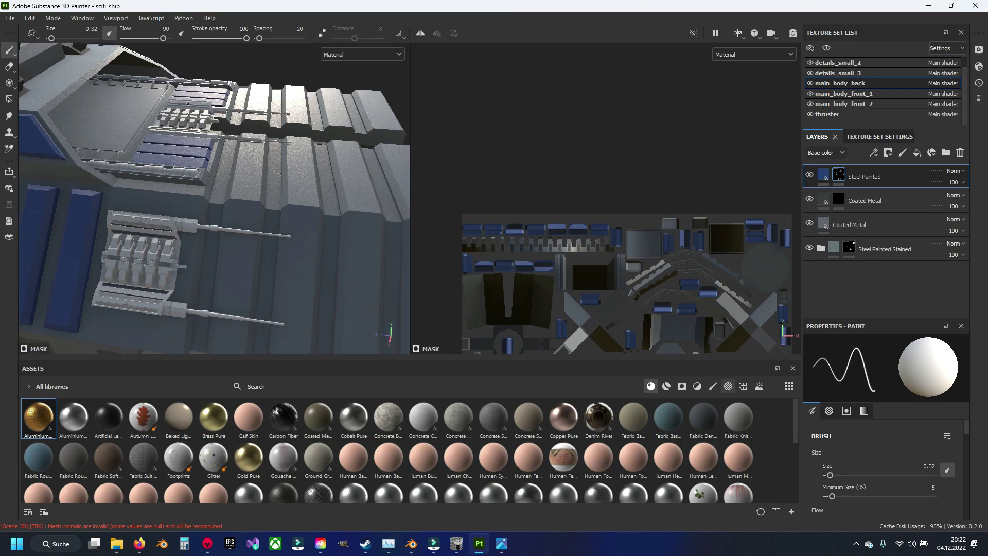
- Select the first Coated Metal layer, save, and set Polygon Fill to single-polygon mode
click(870, 200)
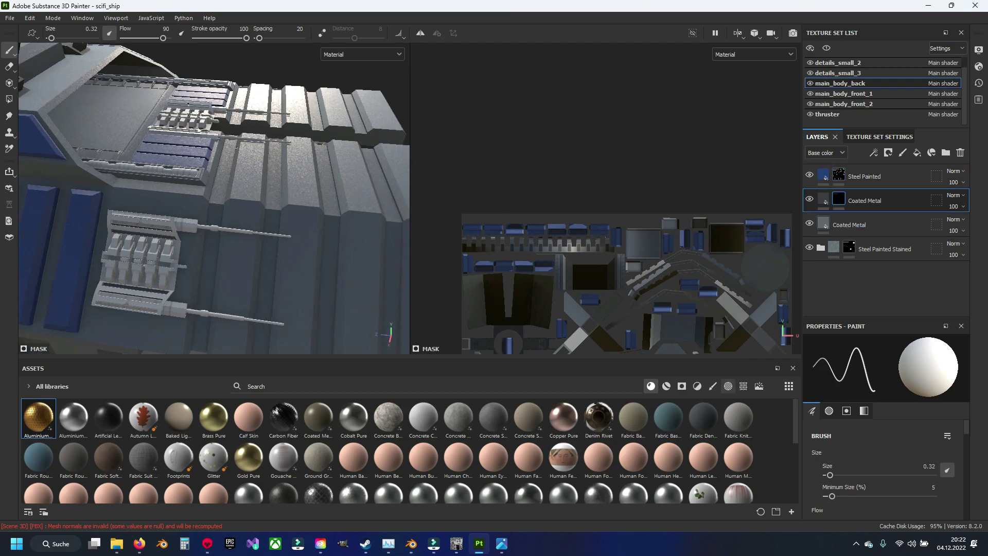
mouse_move(237, 153)
alt+mouse_down()
mouse_move(280, 191)
mouse_move(271, 205)
mouse_move(289, 215)
mouse_move(294, 162)
alt+mouse_up()
key(ctrl+s)
key(4)
key(F2)
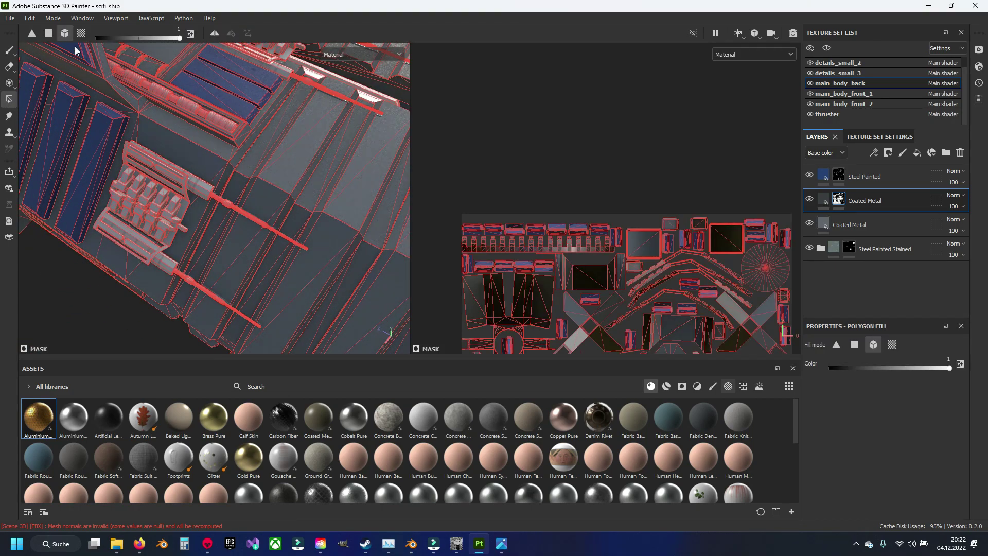
click(81, 33)
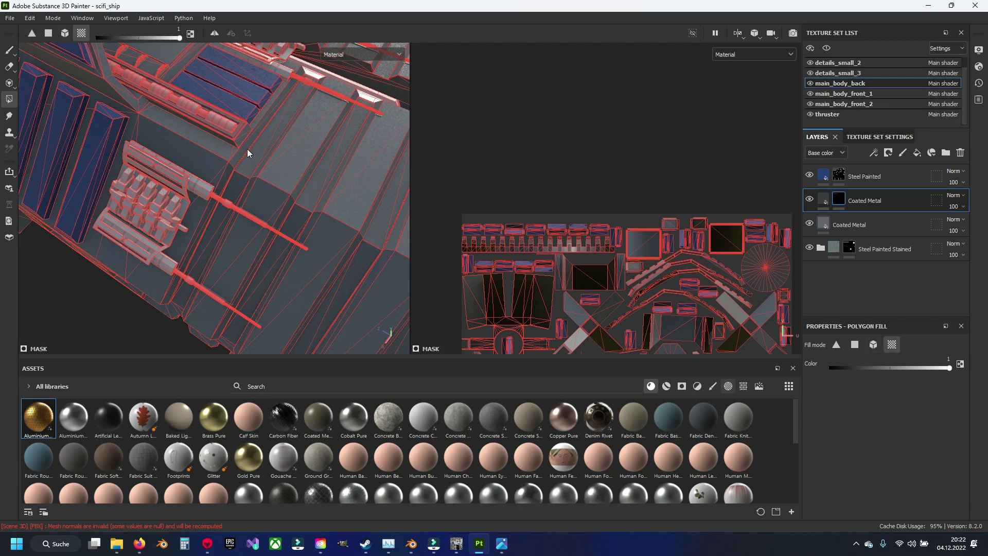
click(49, 33)
- Fill two neighbouring ribbed hull triangles with Coated Metal in the 3D view
scroll(318, 137, up, 3)
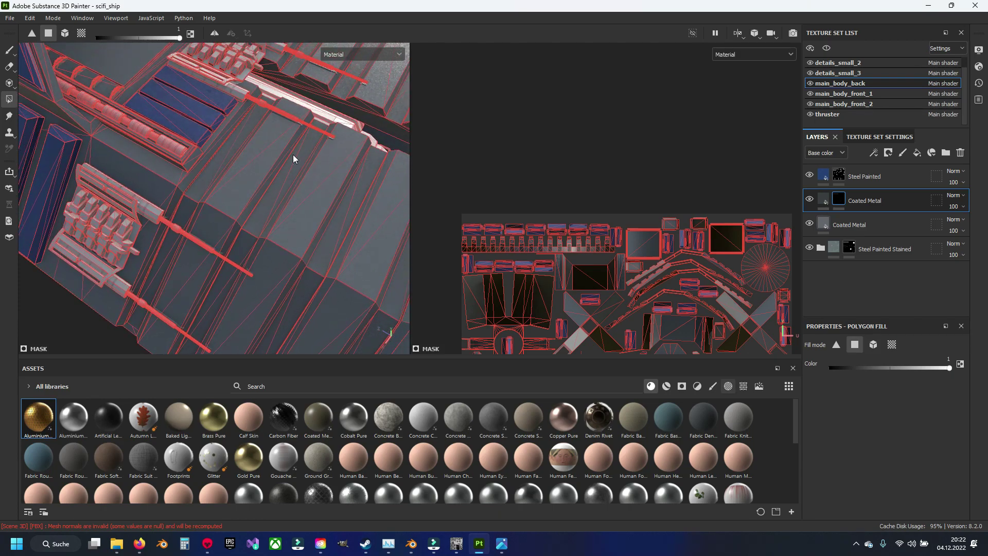
middle_drag(669, 253, 660, 158)
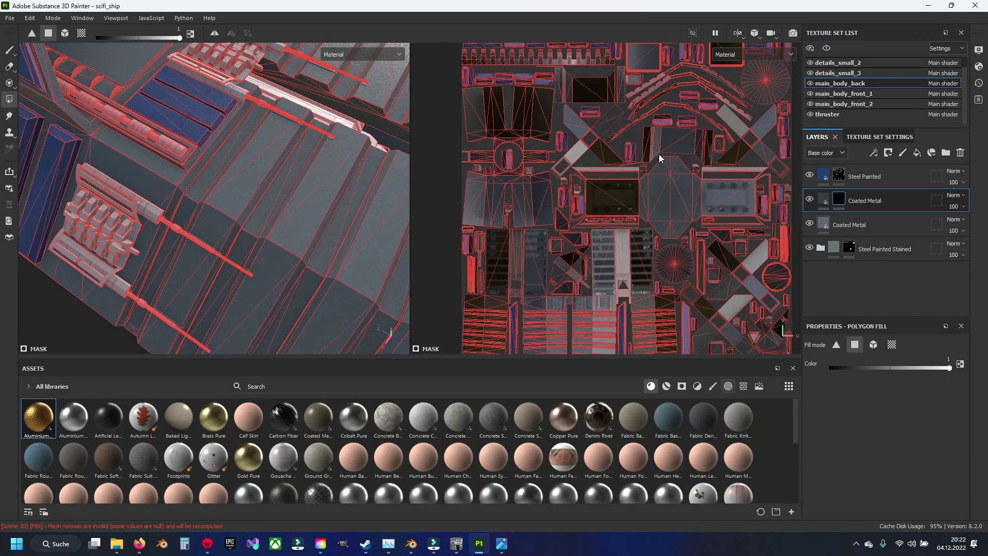
click(234, 195)
click(297, 236)
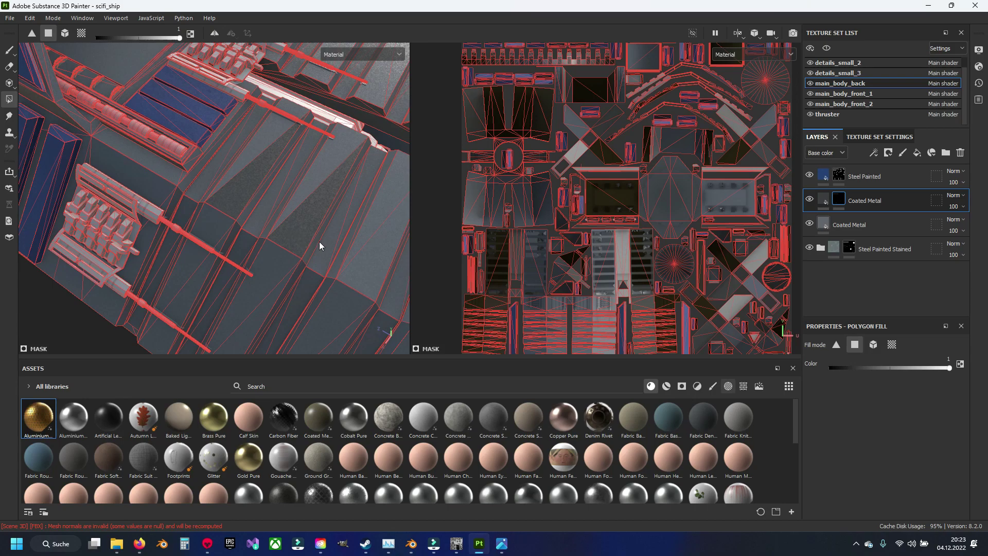
- Bring the hull strip UVs into view and fill the lower-left UV faces
scroll(601, 261, up, 5)
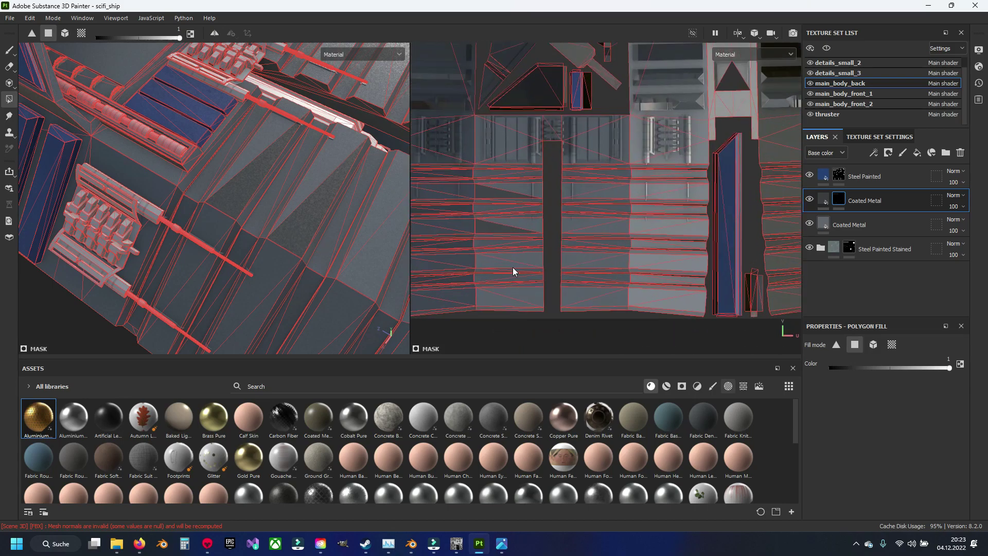
scroll(513, 271, up, 2)
scroll(590, 218, up, 3)
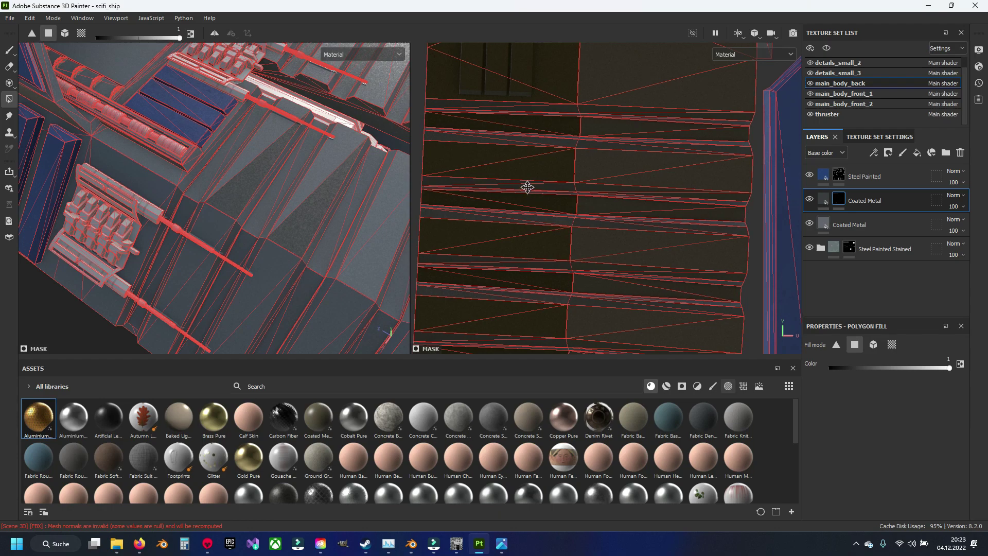
middle_drag(527, 187, 528, 250)
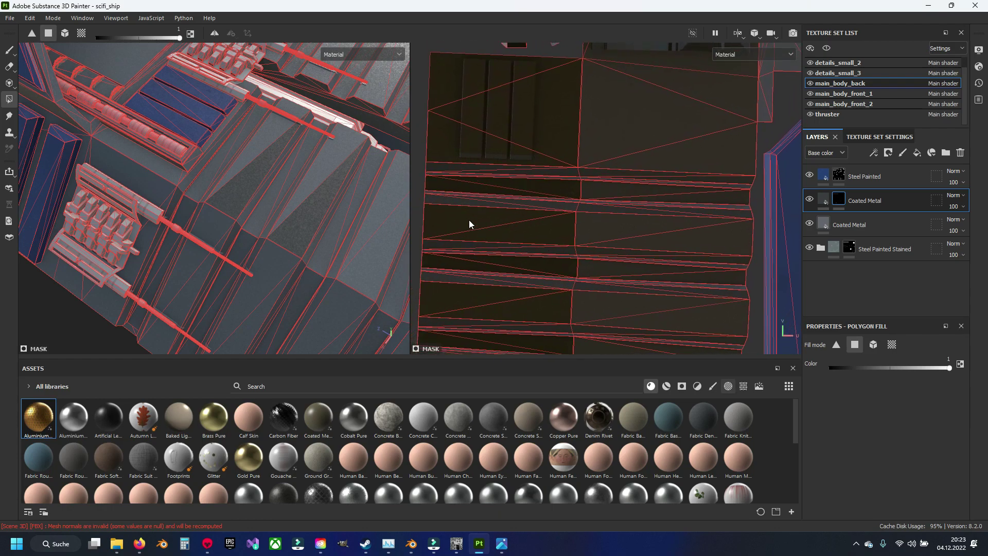
middle_drag(544, 294, 564, 230)
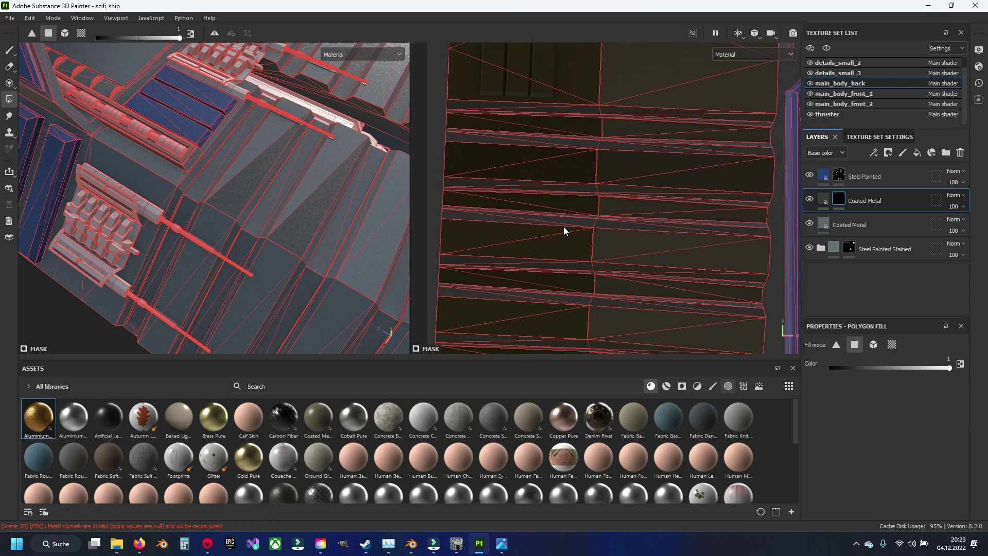
middle_drag(690, 256, 659, 188)
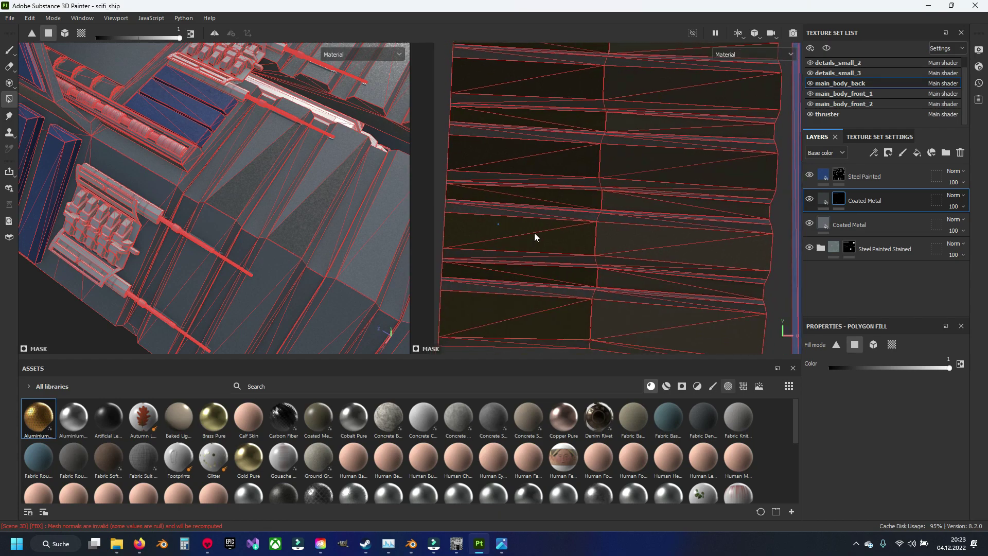
scroll(659, 206, down, 1)
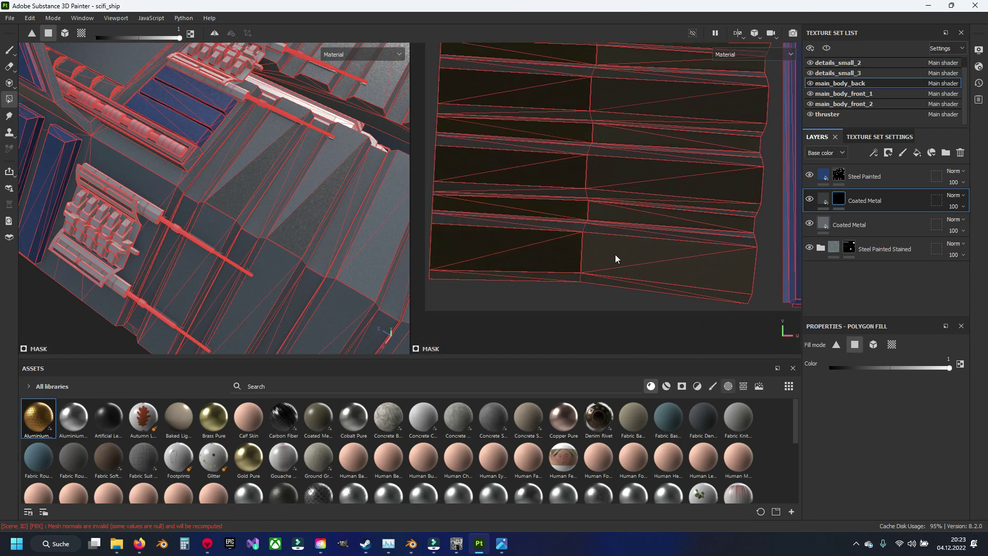
scroll(697, 257, down, 1)
middle_drag(697, 261, 639, 289)
click(604, 297)
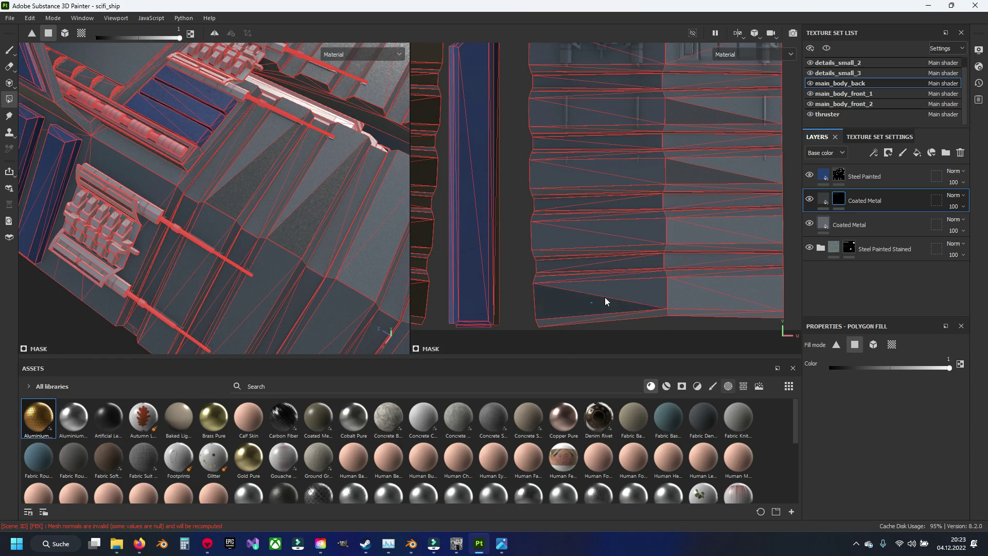
- Drag across several rows of UV faces to fill them with Coated Metal
drag(576, 240, 734, 227)
drag(573, 178, 738, 164)
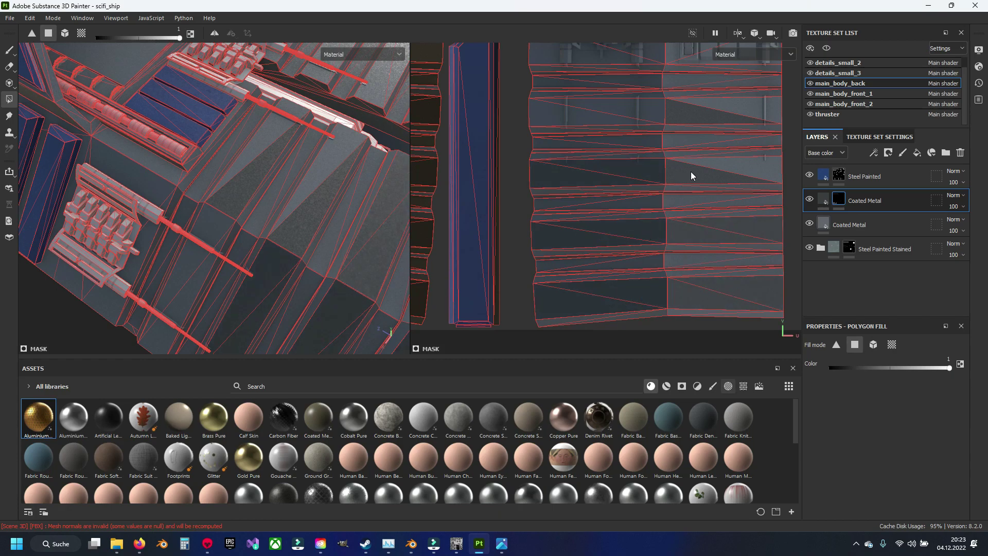
middle_drag(737, 165, 553, 225)
mouse_move(555, 205)
mouse_down()
mouse_move(558, 196)
mouse_move(731, 197)
mouse_up()
middle_drag(731, 196, 568, 206)
- Fill the next row of UV faces, a few more triangles and a face band
middle_drag(634, 209, 557, 217)
mouse_move(557, 217)
mouse_down()
mouse_move(556, 236)
mouse_move(658, 231)
mouse_move(669, 243)
mouse_up()
middle_drag(668, 242, 671, 176)
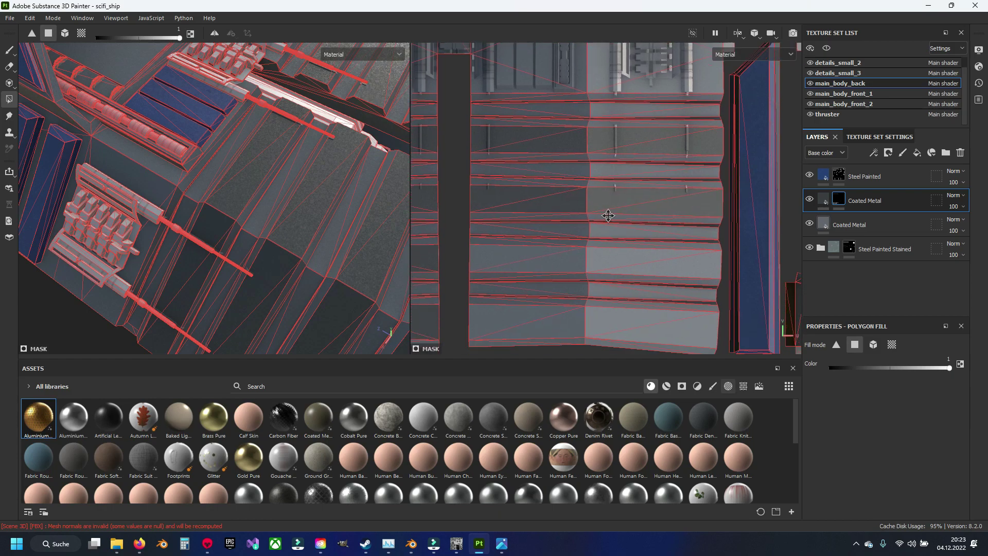
drag(551, 224, 652, 230)
click(652, 231)
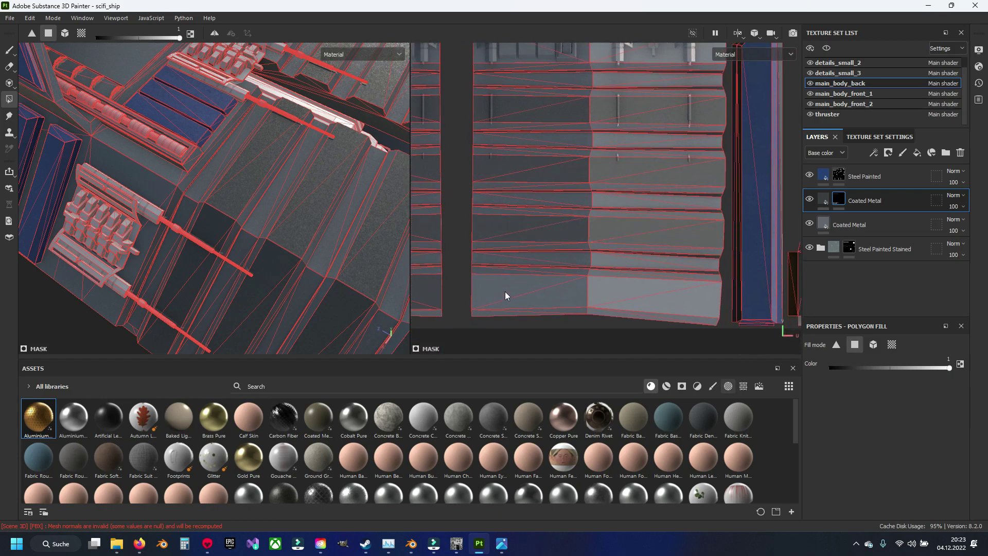
- Fill the bottom UV face band with Coated Metal, orbit to review, then resume polygon fill
click(669, 302)
click(12, 56)
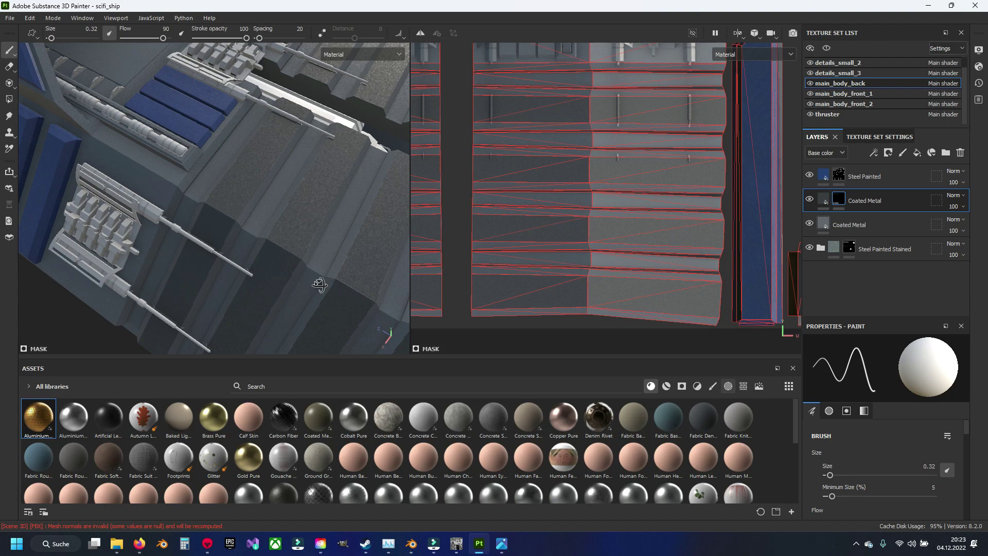
mouse_move(319, 285)
alt+mouse_down()
mouse_move(198, 262)
mouse_move(258, 280)
mouse_move(269, 260)
mouse_move(376, 251)
mouse_move(235, 236)
alt+mouse_up()
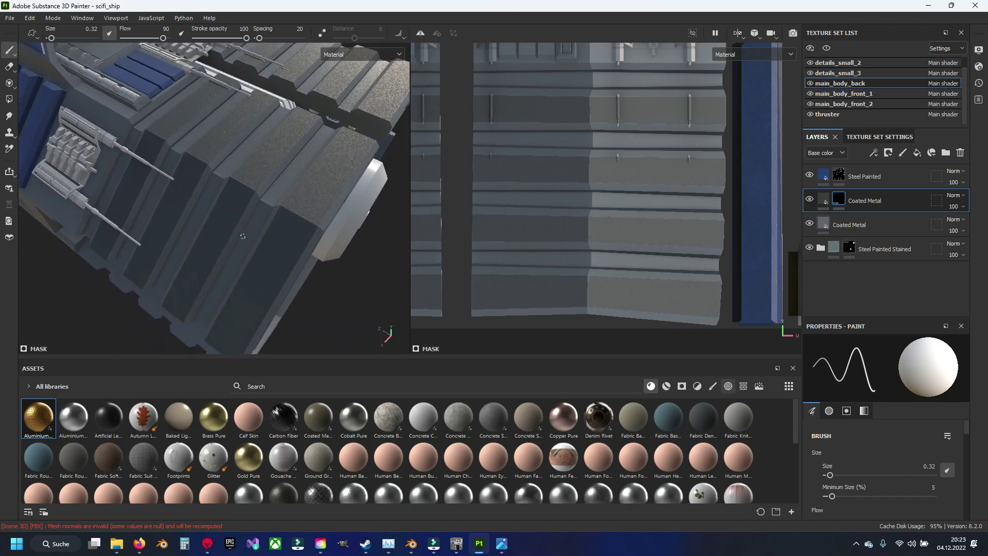
click(9, 102)
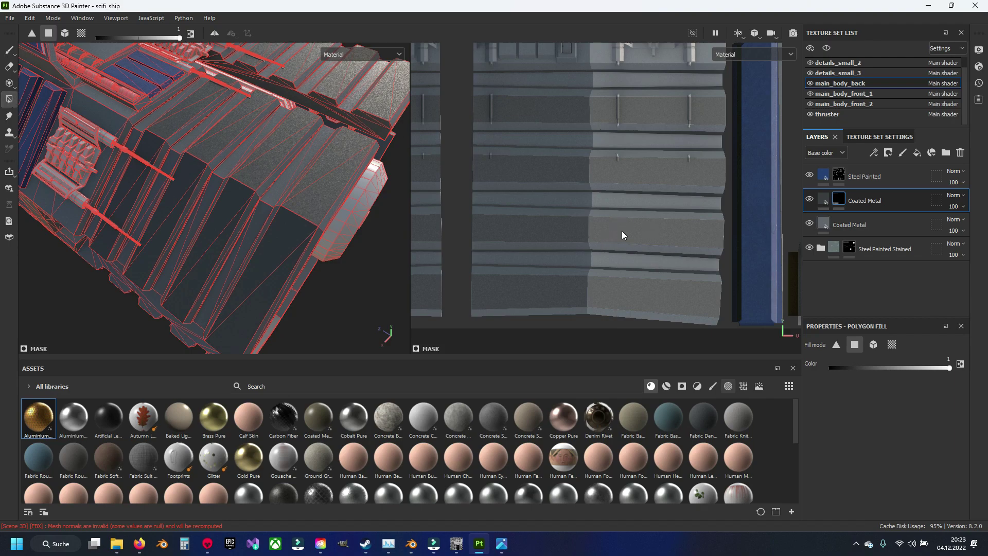
- Polygon-fill the lower and middle thin hull strips of main_body_back into the Coated Metal mask
middle_drag(622, 236, 651, 232)
scroll(616, 276, up, 2)
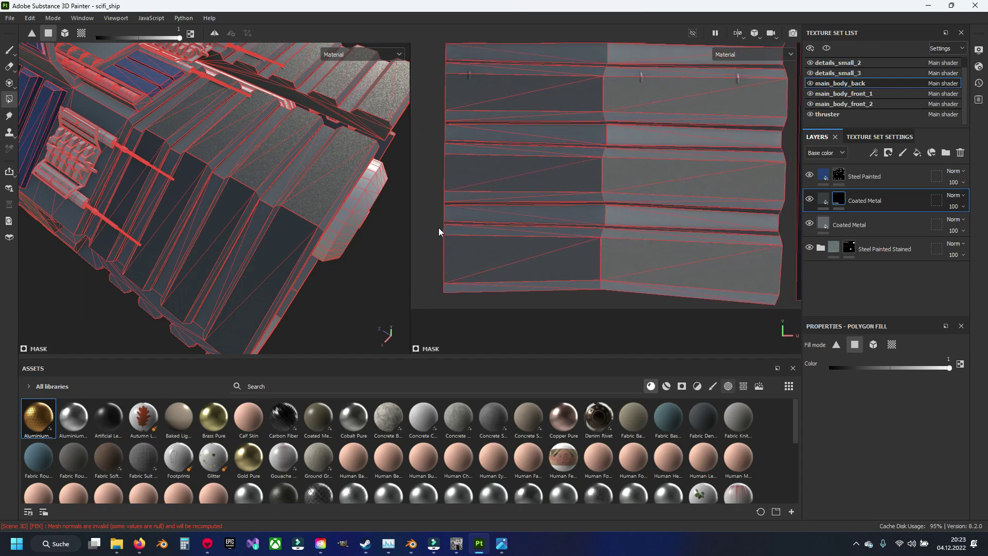
drag(438, 227, 662, 295)
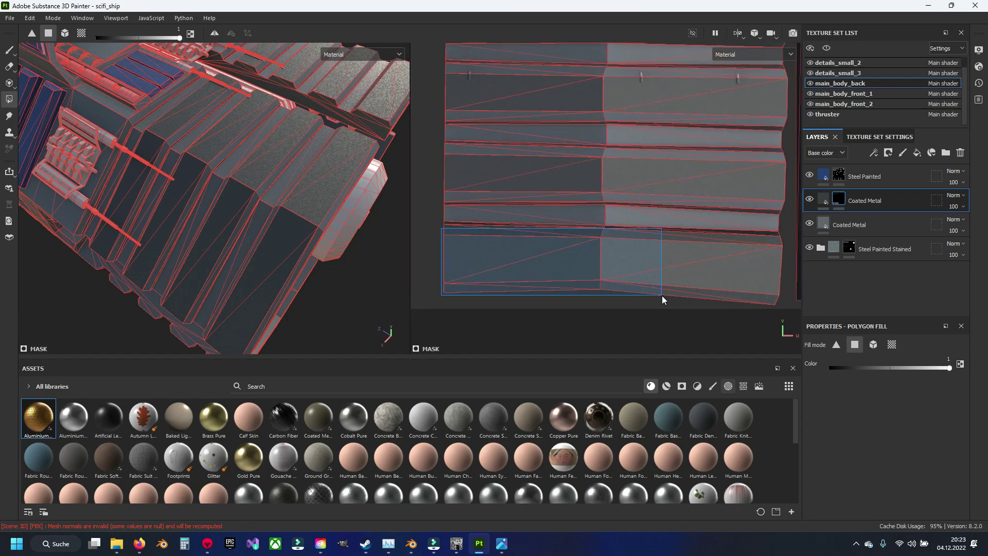
drag(662, 296, 591, 289)
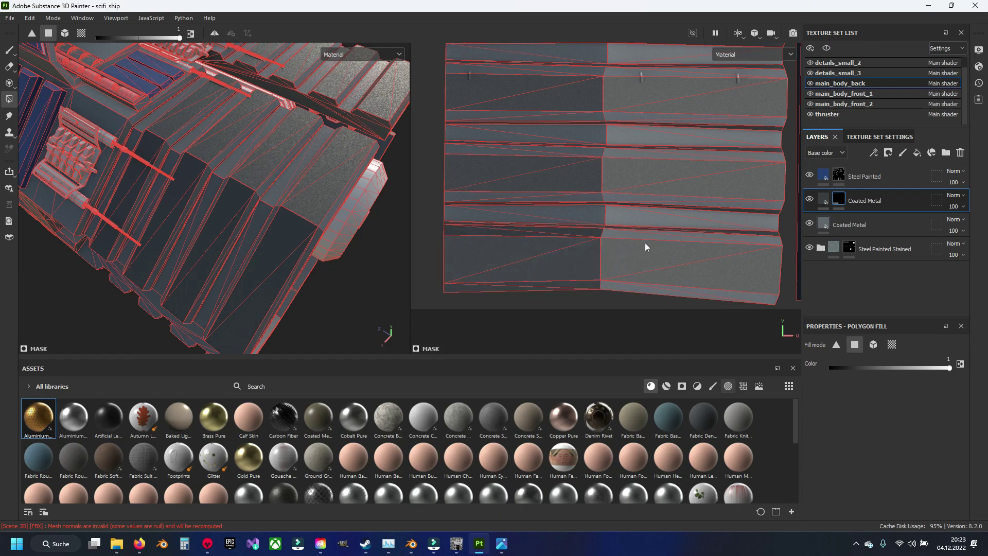
drag(647, 246, 749, 299)
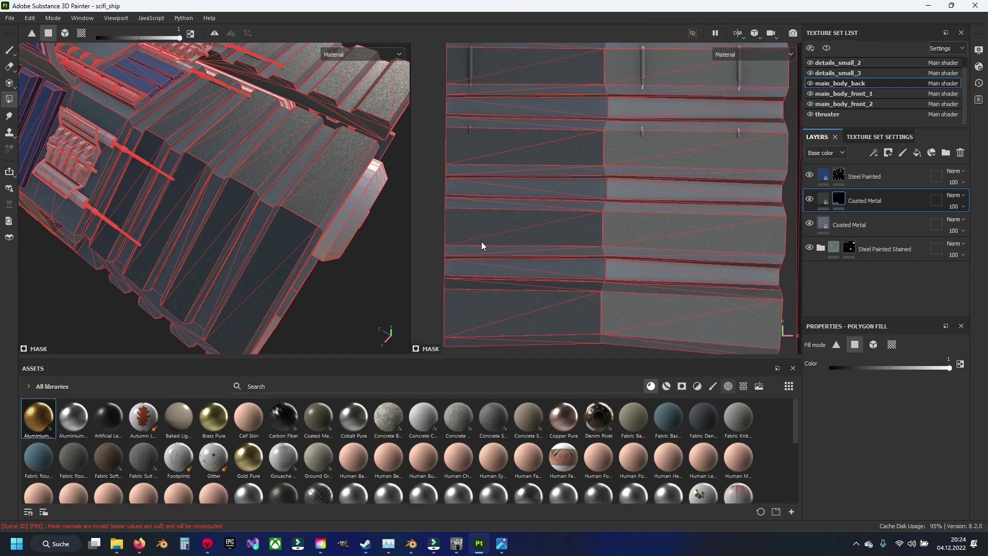
drag(483, 243, 556, 251)
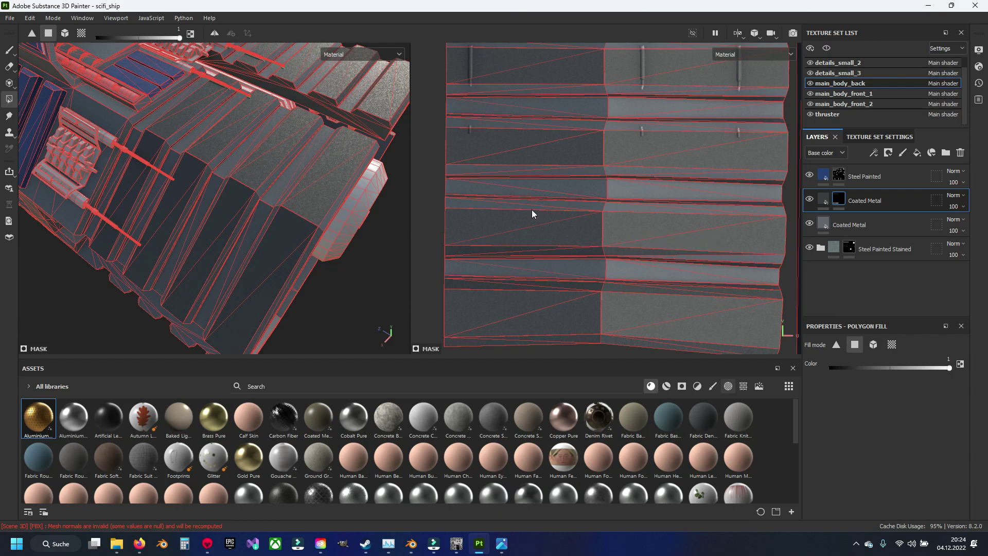
drag(532, 208, 737, 218)
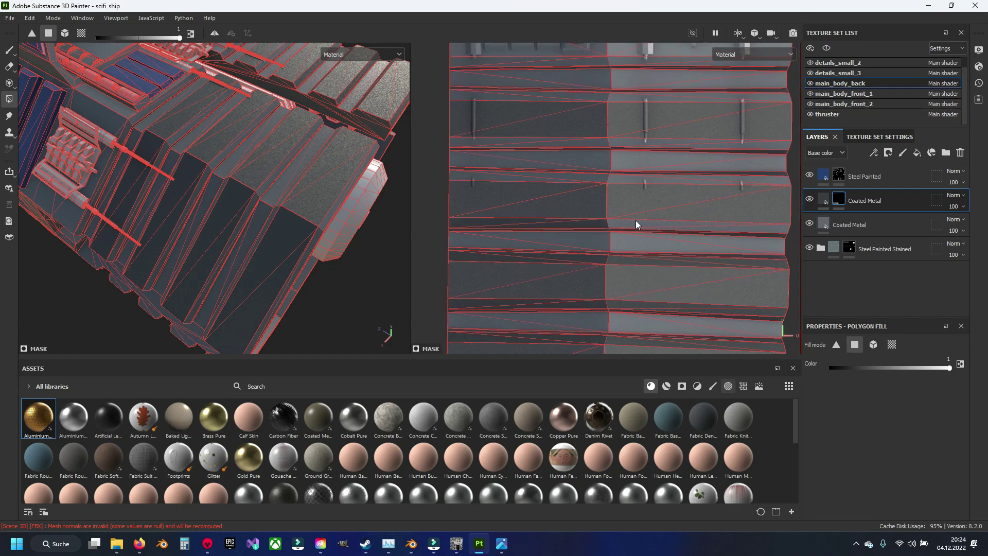
middle_drag(530, 184, 527, 233)
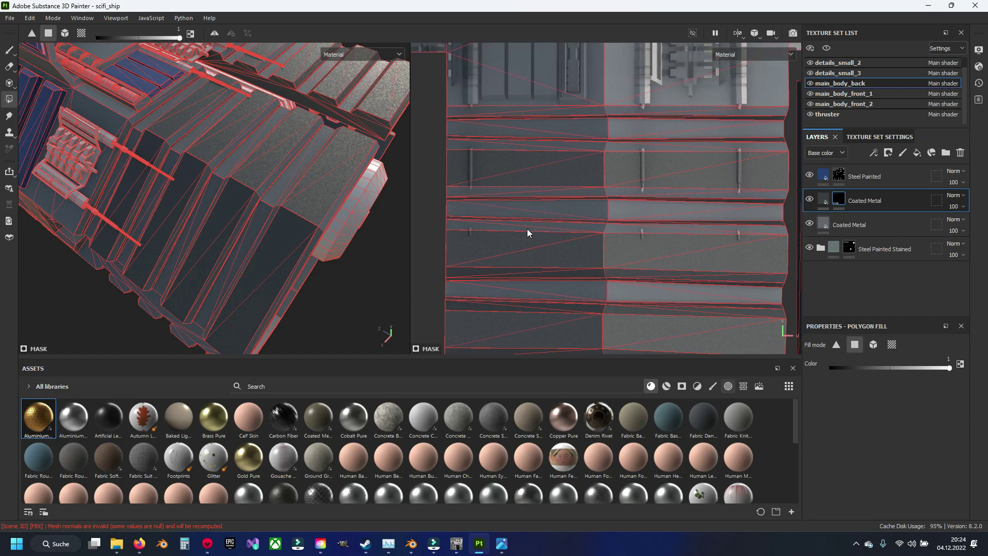
drag(497, 224, 558, 228)
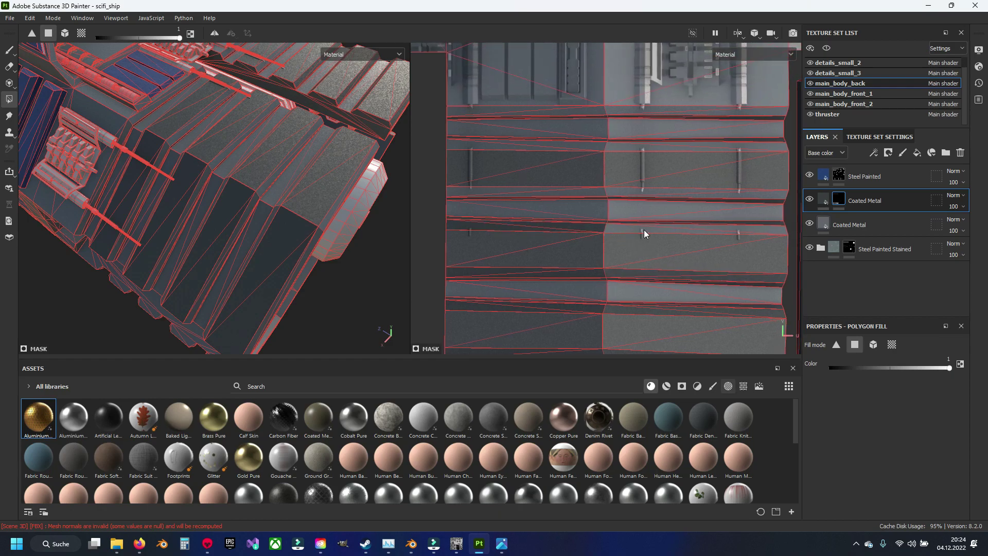
drag(631, 228, 713, 232)
drag(496, 193, 569, 195)
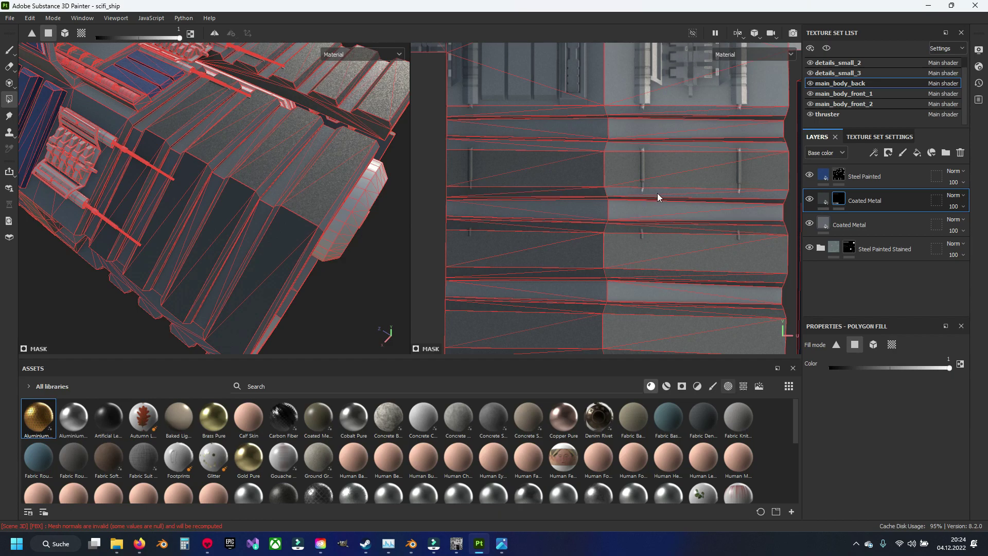
middle_drag(523, 151, 510, 197)
drag(521, 192, 733, 191)
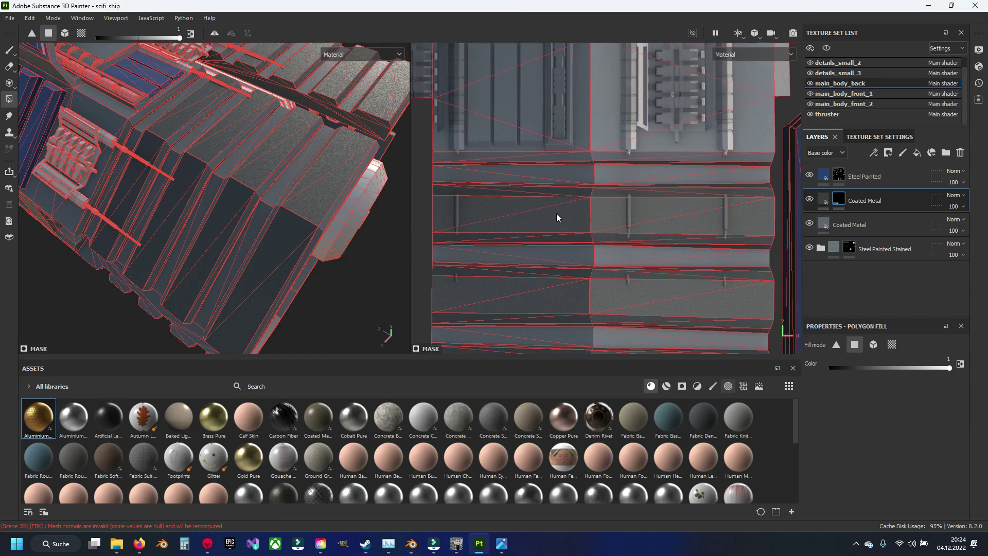
drag(464, 155, 536, 157)
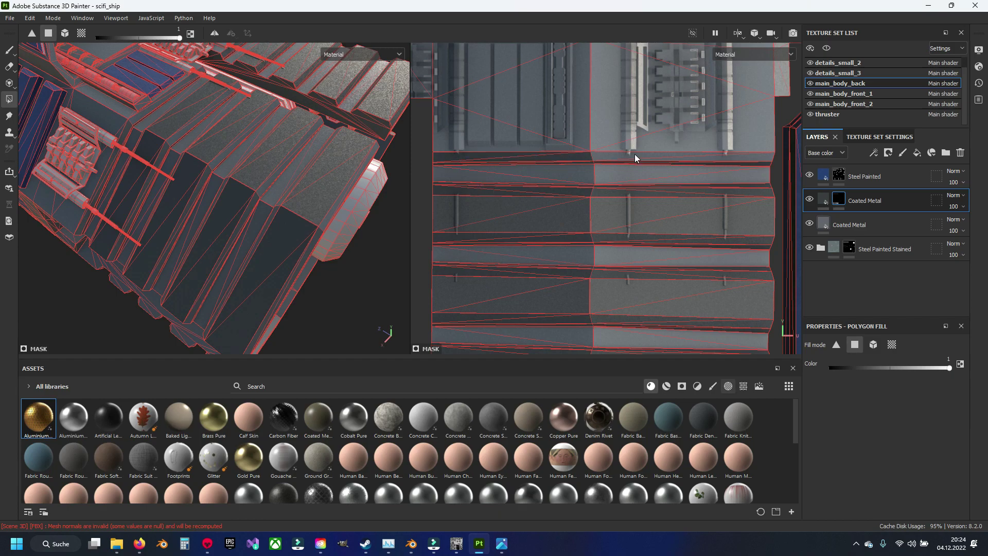
- Fill the thin strips on the neighbouring UV island into the Coated Metal mask
drag(679, 160, 699, 159)
middle_drag(699, 159, 579, 204)
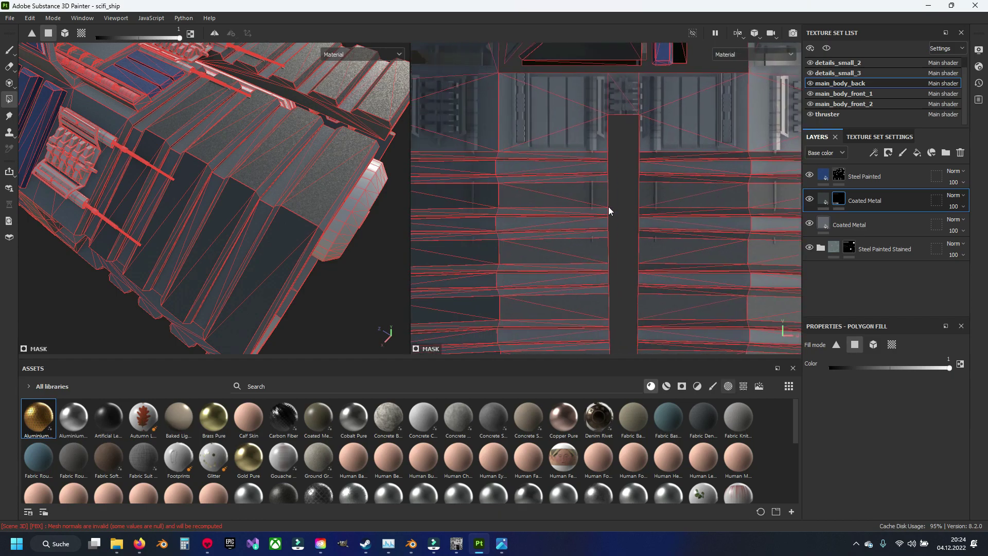
scroll(580, 205, up, 2)
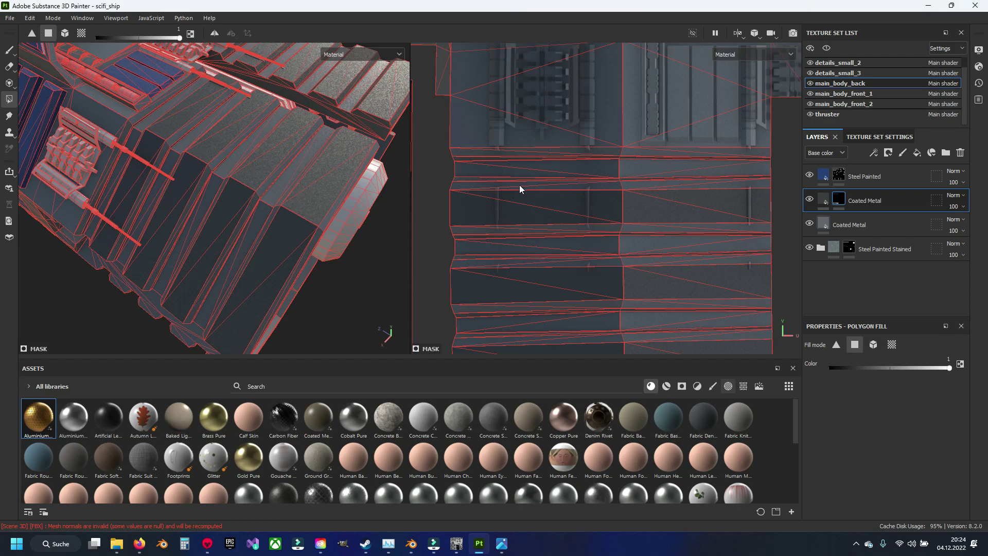
drag(520, 185, 556, 186)
click(699, 186)
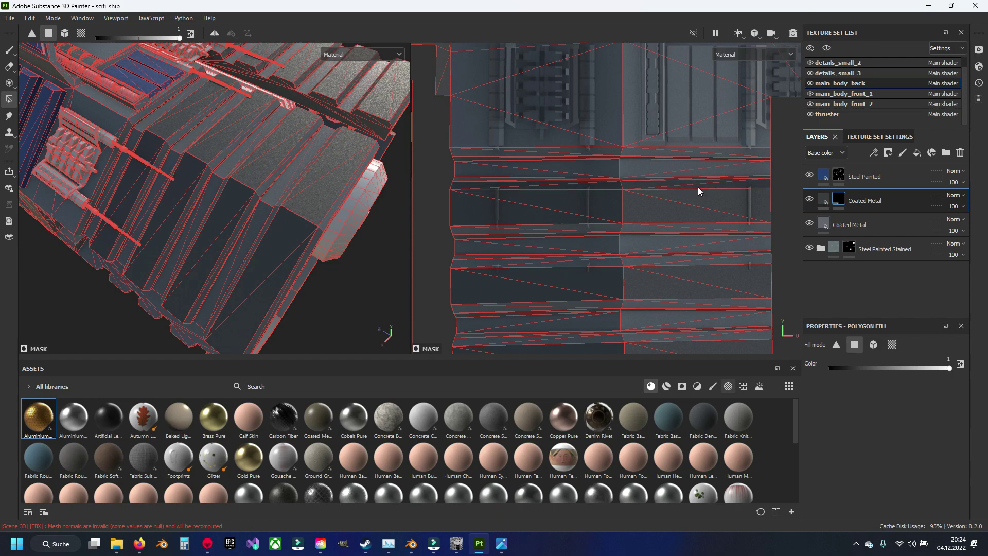
drag(502, 152, 546, 148)
drag(682, 156, 700, 150)
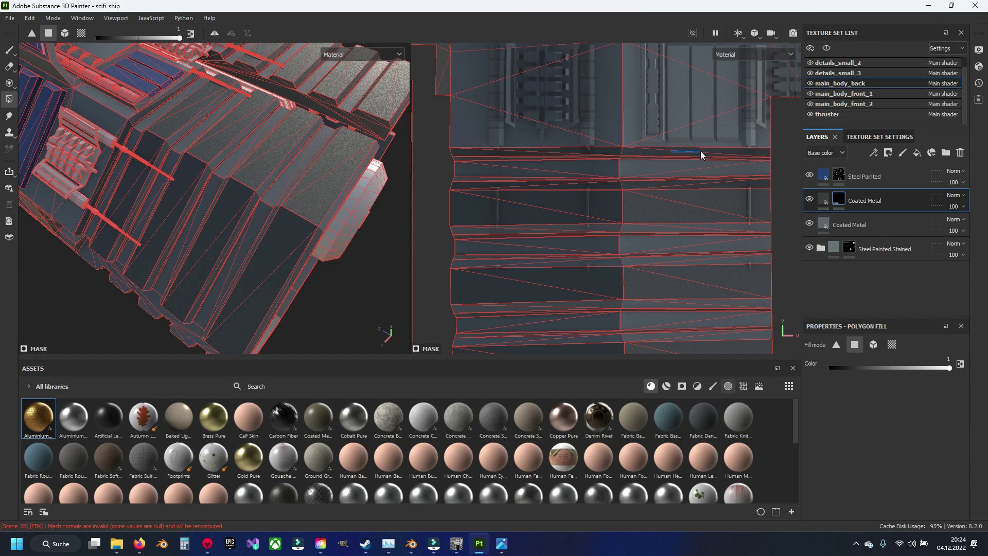
drag(503, 231, 628, 231)
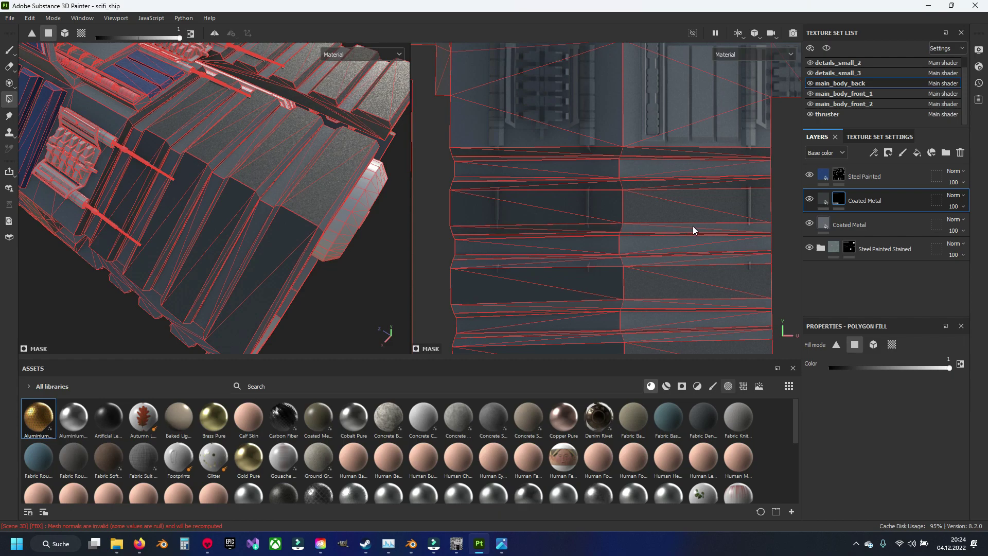
middle_drag(693, 230, 667, 190)
drag(477, 223, 520, 225)
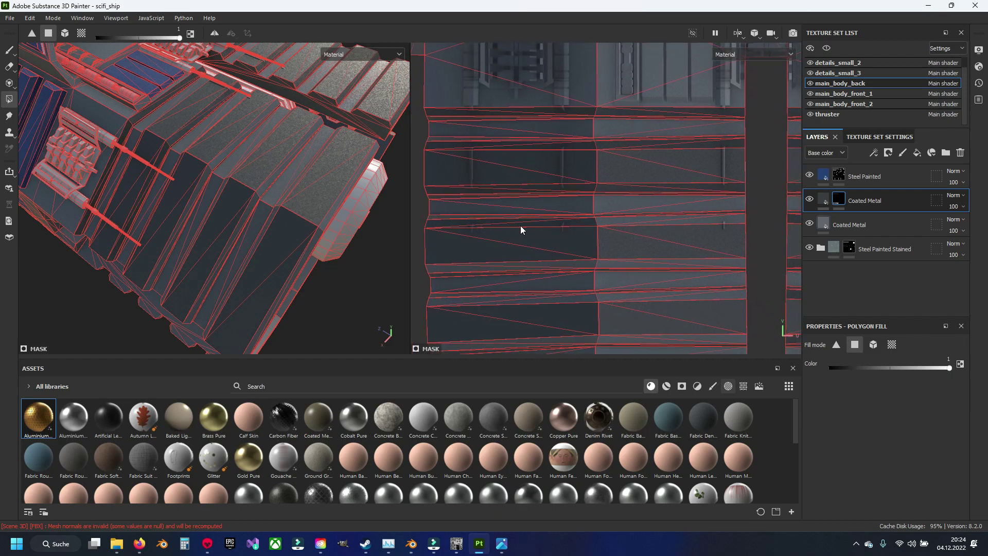
click(644, 222)
- Fill the short strip segments and the lower and bottom strips of that island into the mask
middle_drag(650, 224, 656, 197)
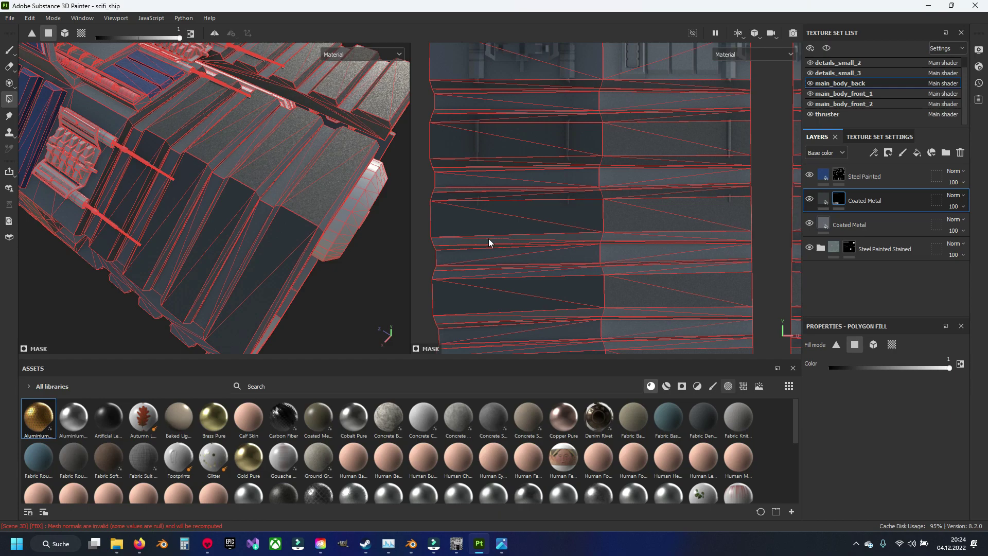
drag(485, 239, 518, 237)
click(640, 235)
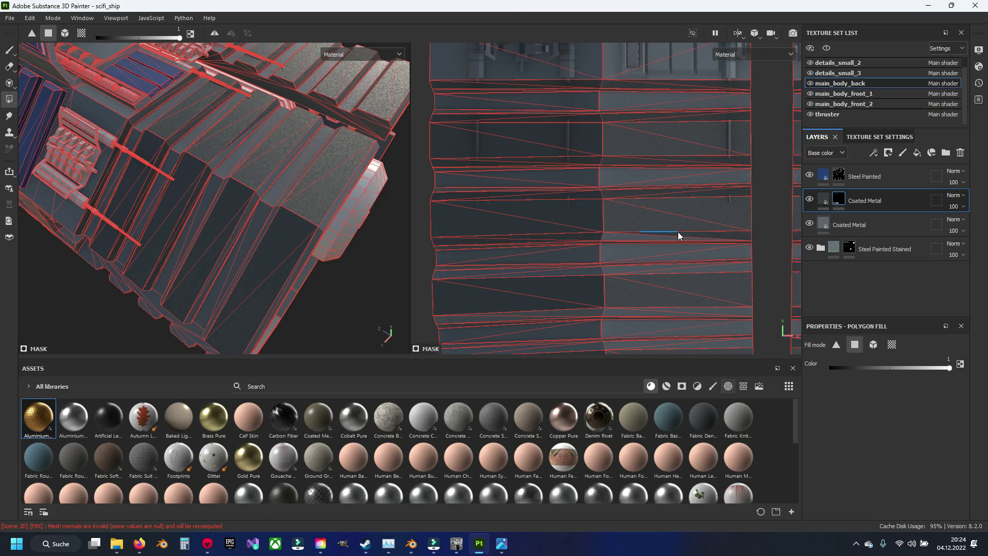
click(678, 235)
middle_drag(625, 234, 611, 223)
drag(496, 235, 524, 239)
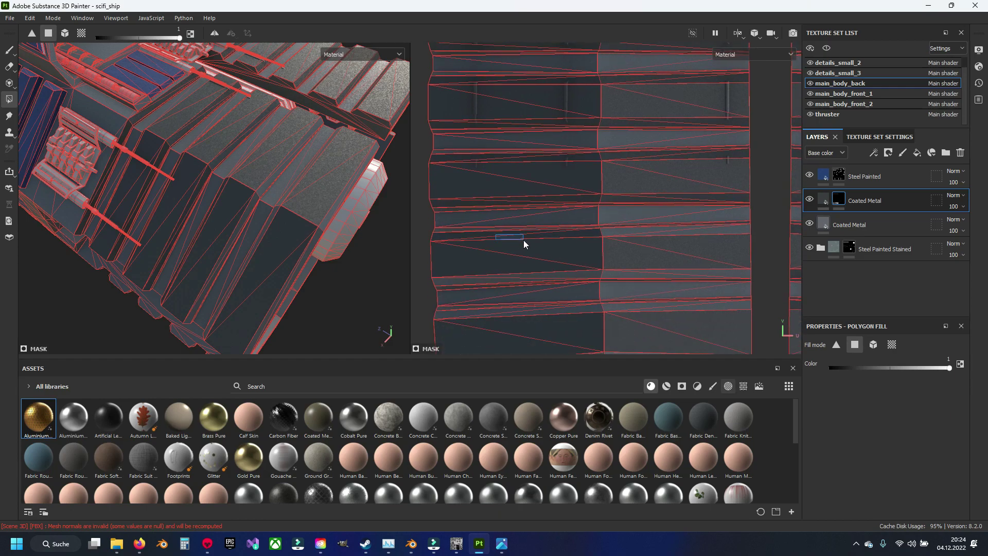
drag(647, 234, 661, 237)
middle_drag(625, 268, 626, 236)
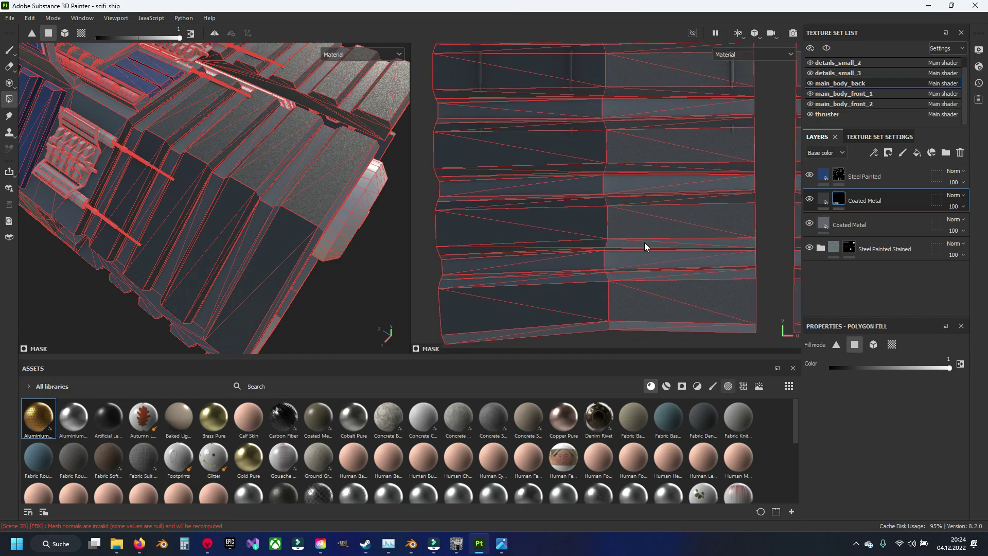
middle_drag(629, 255, 640, 229)
click(501, 256)
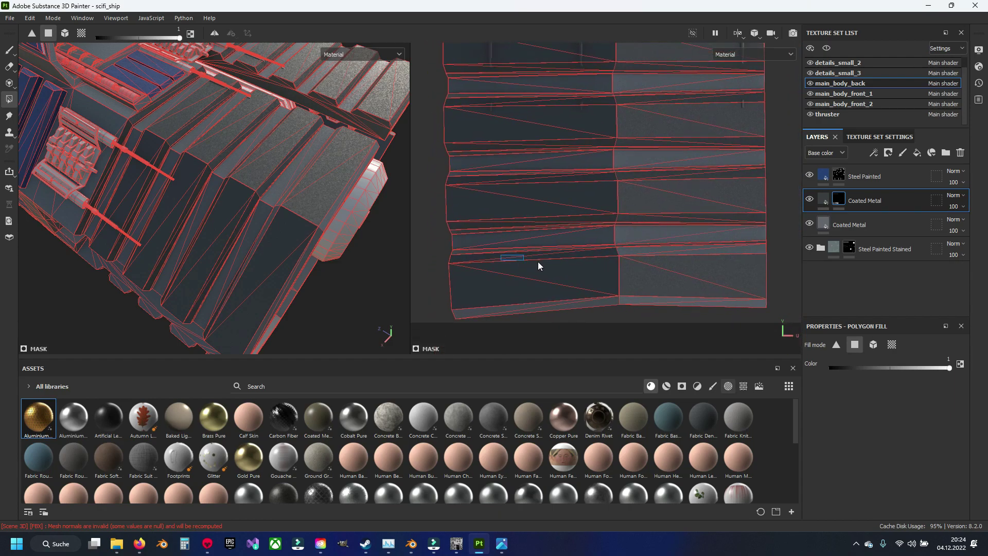
click(657, 265)
click(528, 305)
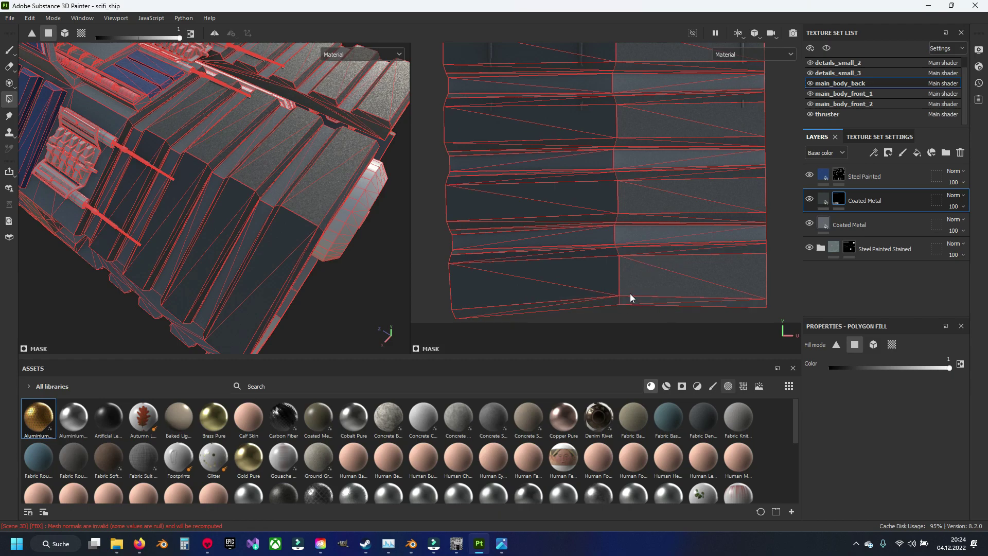
- Fill the thin strips on the next UV island into the Coated Metal mask
scroll(530, 283, down, 2)
scroll(510, 276, down, 1)
middle_drag(510, 276, 559, 287)
scroll(559, 287, up, 1)
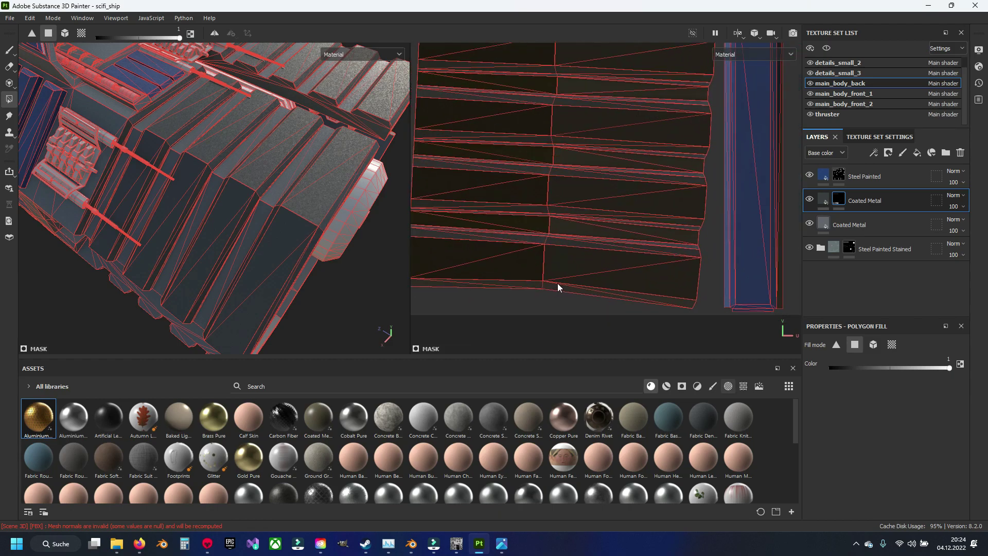
drag(470, 275, 606, 296)
middle_drag(525, 247, 545, 276)
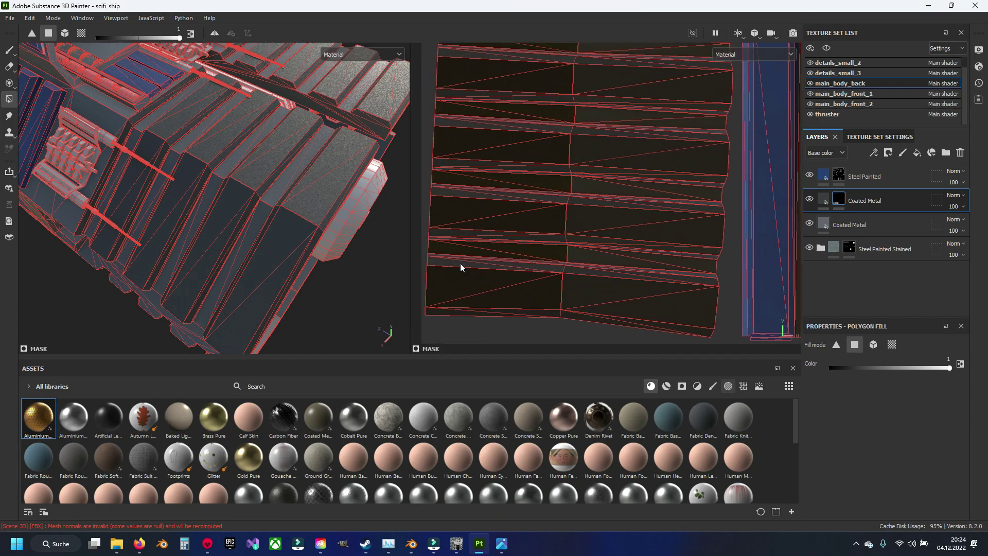
drag(460, 263, 506, 266)
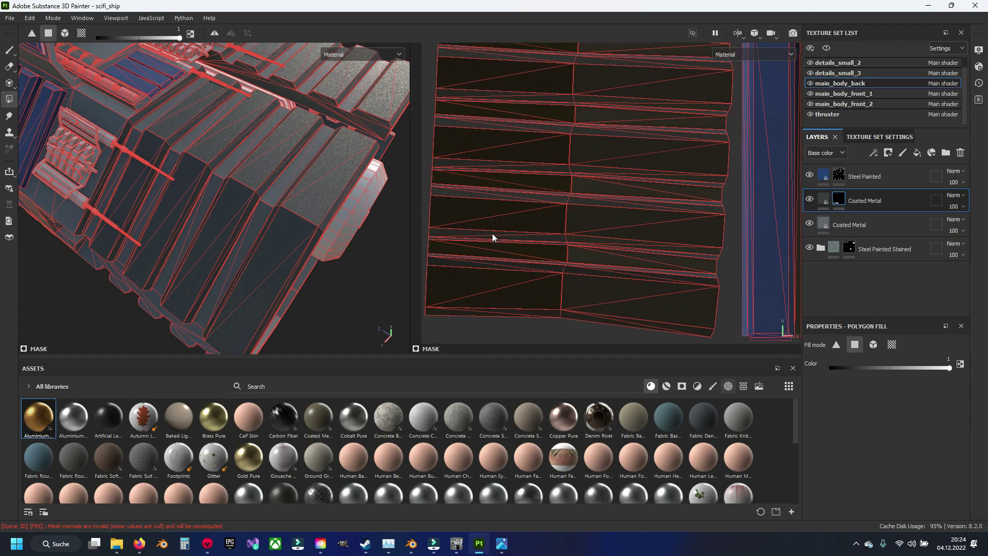
drag(476, 236, 508, 237)
drag(611, 242, 647, 249)
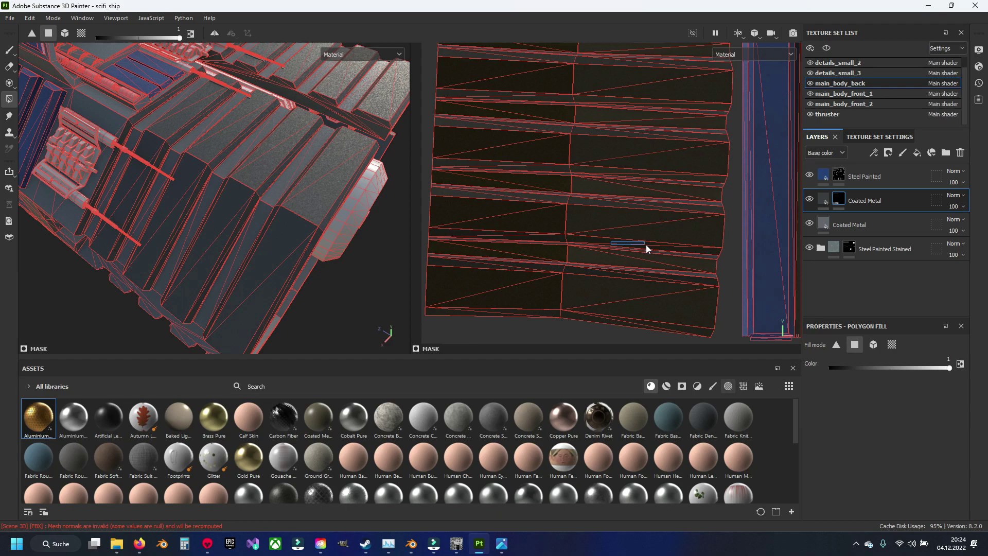
drag(647, 207, 665, 207)
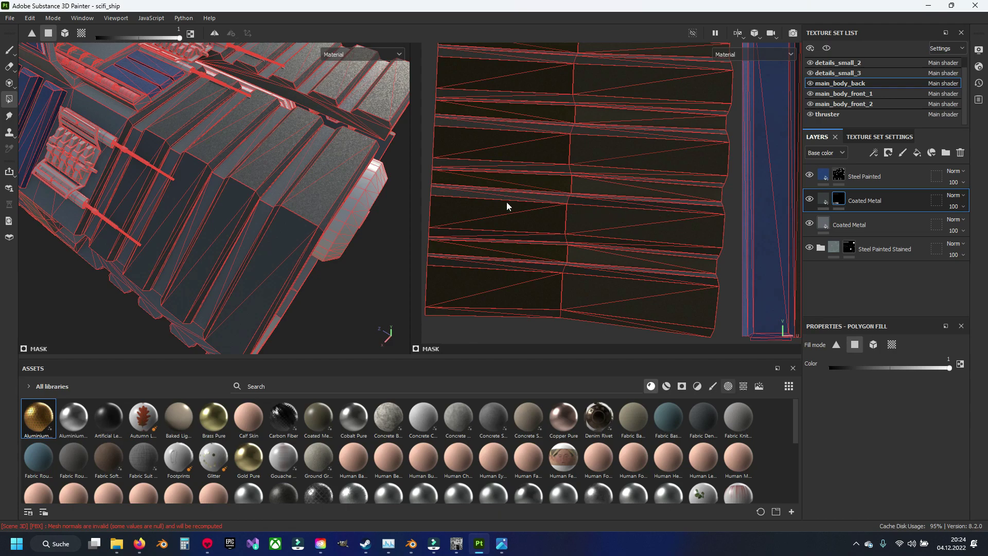
mouse_move(530, 196)
alt+mouse_down()
mouse_move(500, 249)
mouse_move(520, 237)
alt+mouse_up()
drag(597, 239, 669, 243)
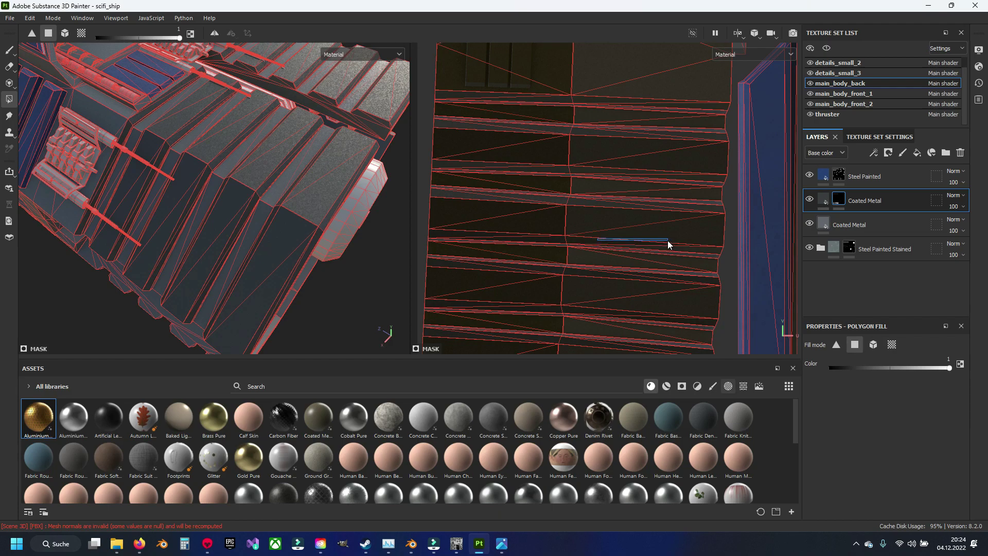
click(682, 208)
- Fill the upper strips of that island, then return to the Paint brush and orbit to the thrusters
alt+drag(680, 206, 527, 223)
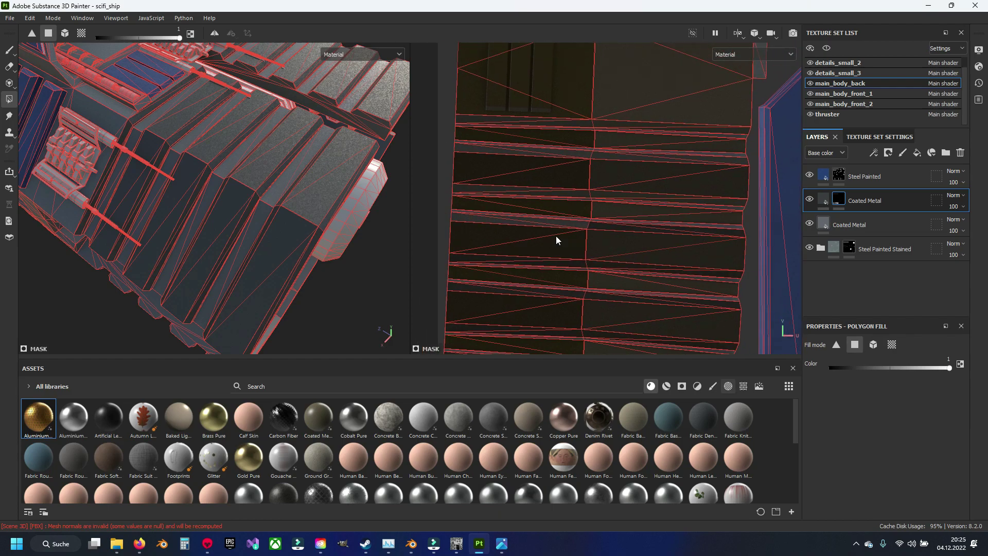
click(527, 223)
click(507, 192)
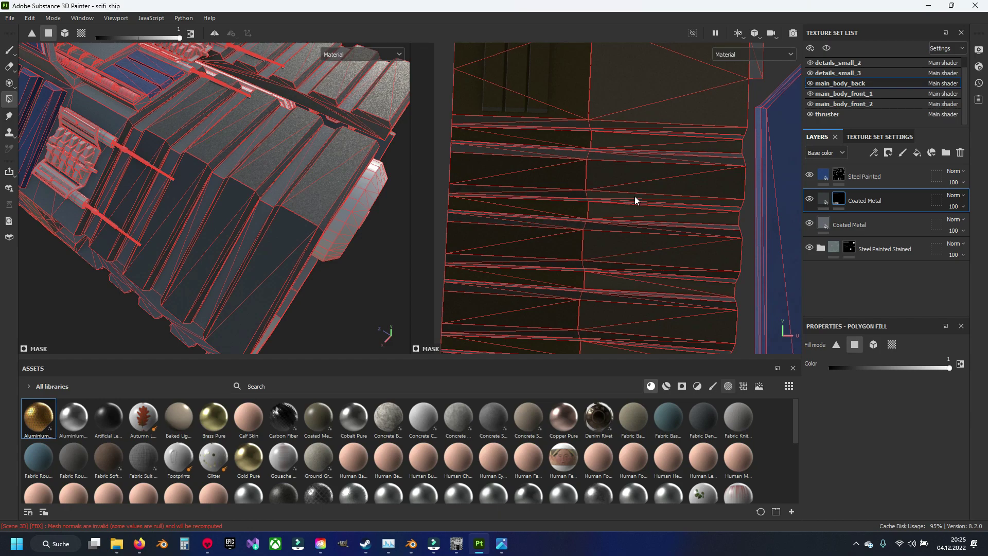
alt+middle_drag(636, 196, 637, 236)
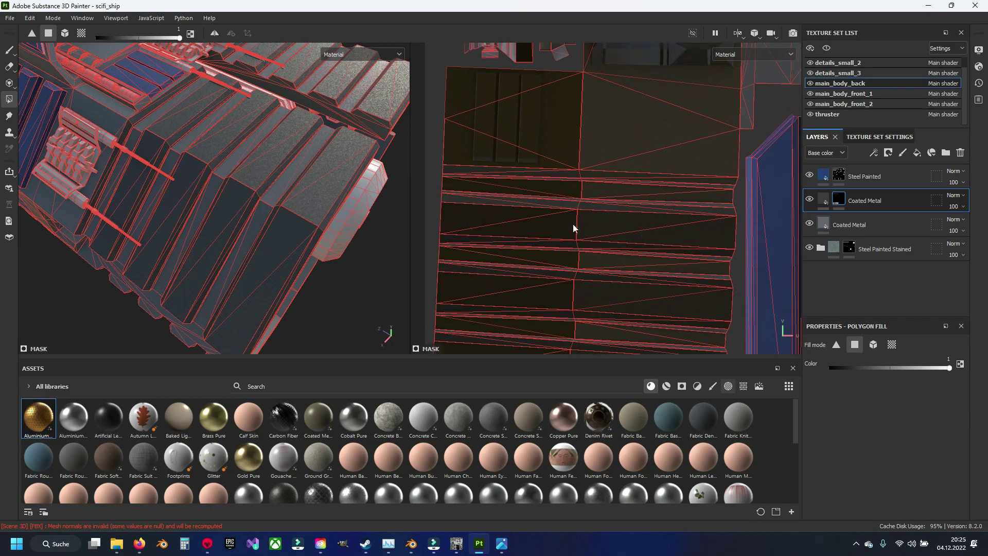
click(528, 204)
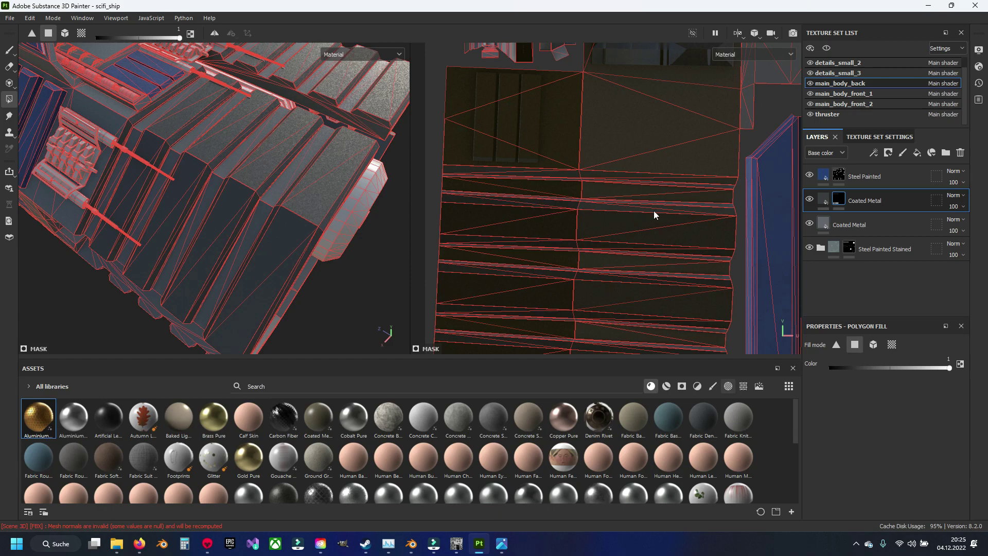
drag(654, 211, 686, 210)
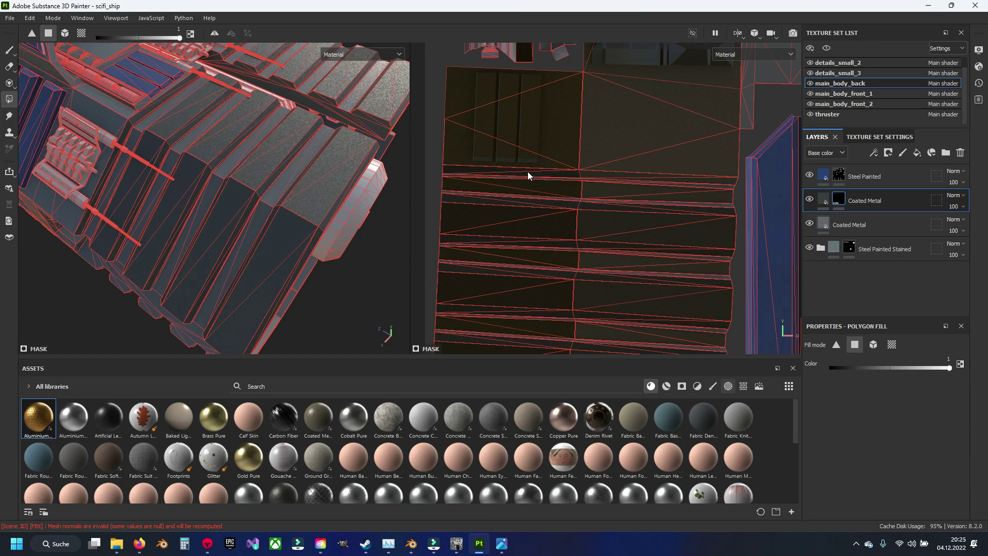
scroll(551, 198, down, 3)
middle_drag(551, 198, 541, 131)
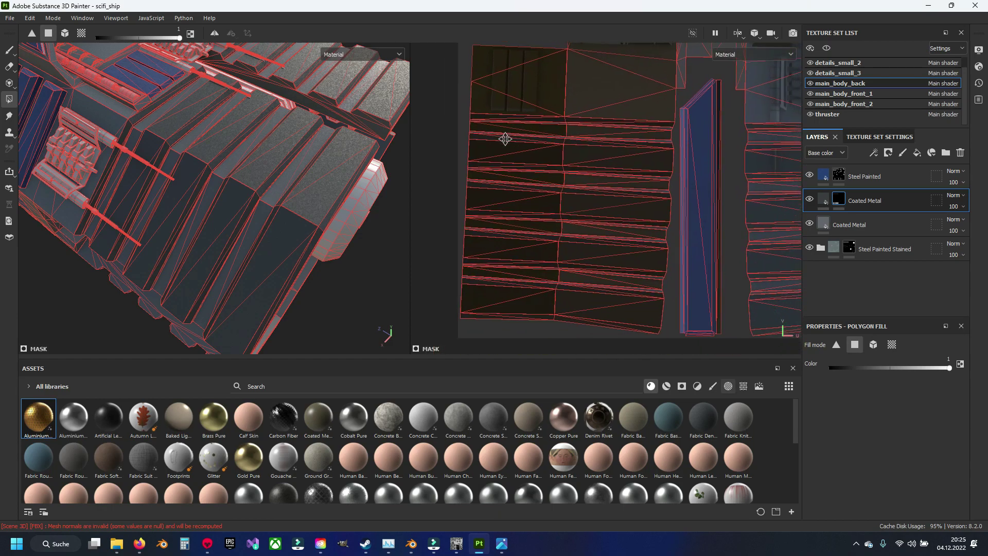
click(9, 50)
mouse_move(220, 186)
alt+mouse_down()
mouse_move(50, 249)
mouse_move(149, 165)
mouse_move(196, 255)
mouse_move(321, 242)
mouse_move(208, 203)
alt+mouse_up()
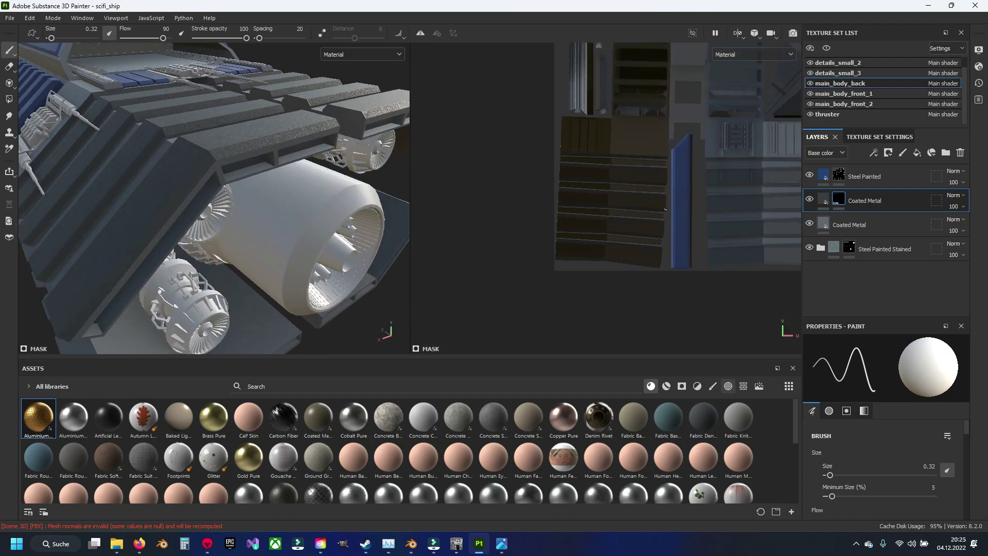
- Switch back to Polygon Fill and fill the first strip of dark panel faces into the mask
scroll(608, 180, down, 5)
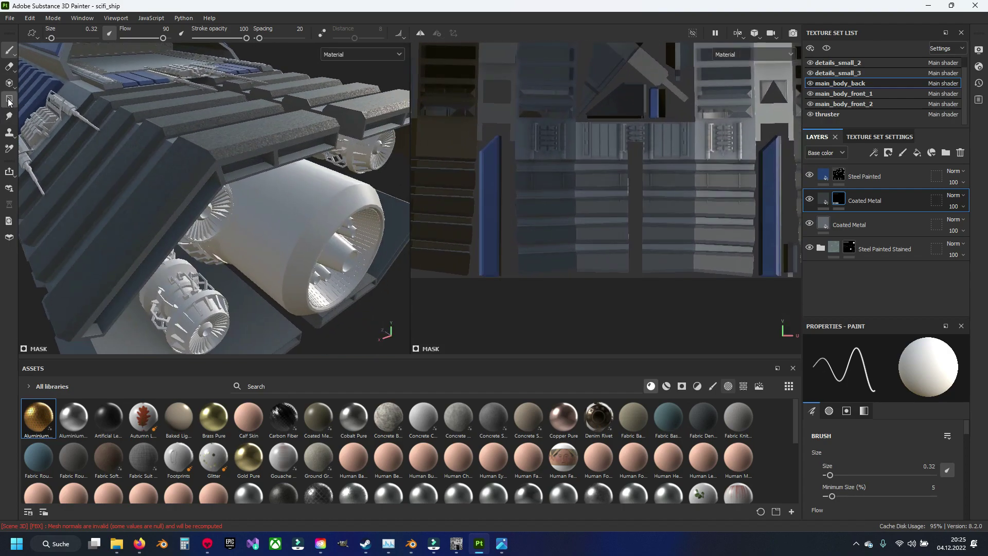
click(9, 99)
scroll(570, 203, up, 2)
scroll(566, 215, up, 2)
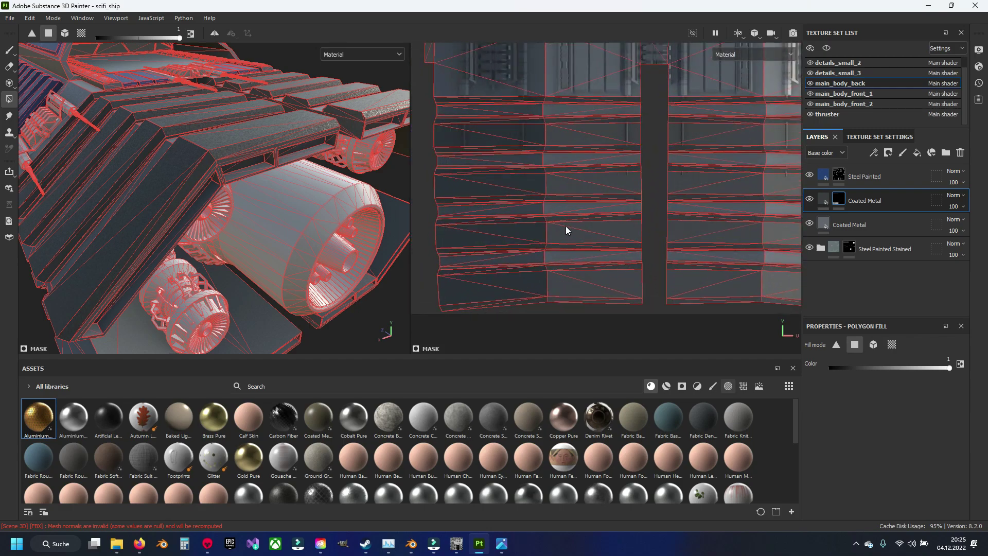
mouse_move(631, 141)
middle_down()
mouse_move(663, 207)
mouse_move(586, 208)
mouse_move(528, 190)
mouse_move(482, 199)
middle_up()
scroll(530, 180, up, 2)
scroll(538, 169, up, 2)
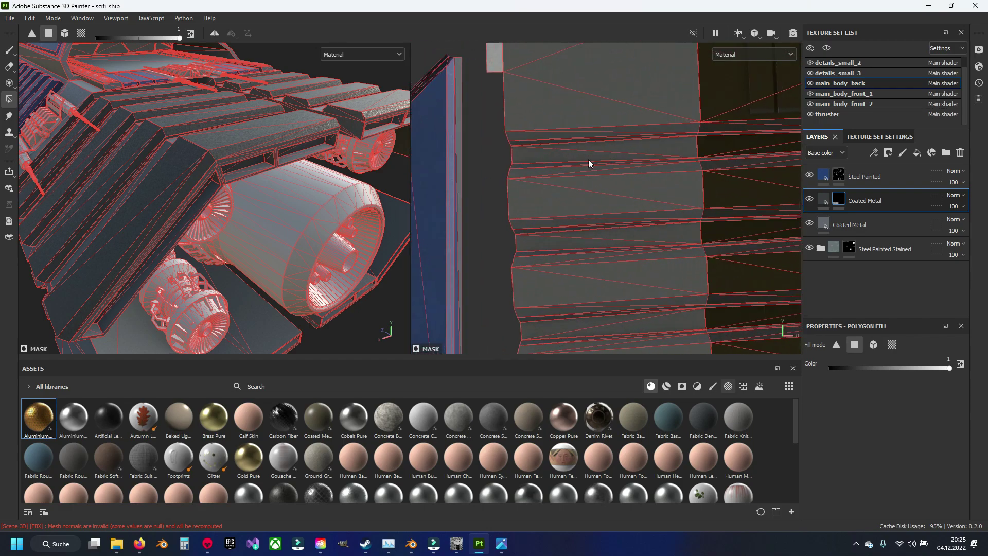
middle_drag(589, 161, 462, 193)
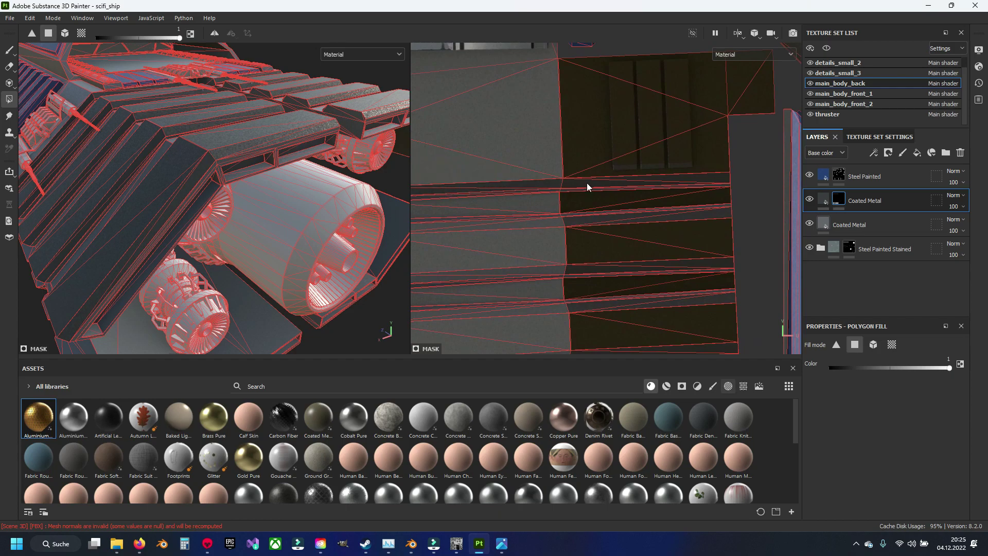
middle_drag(584, 209, 596, 205)
drag(458, 207, 551, 253)
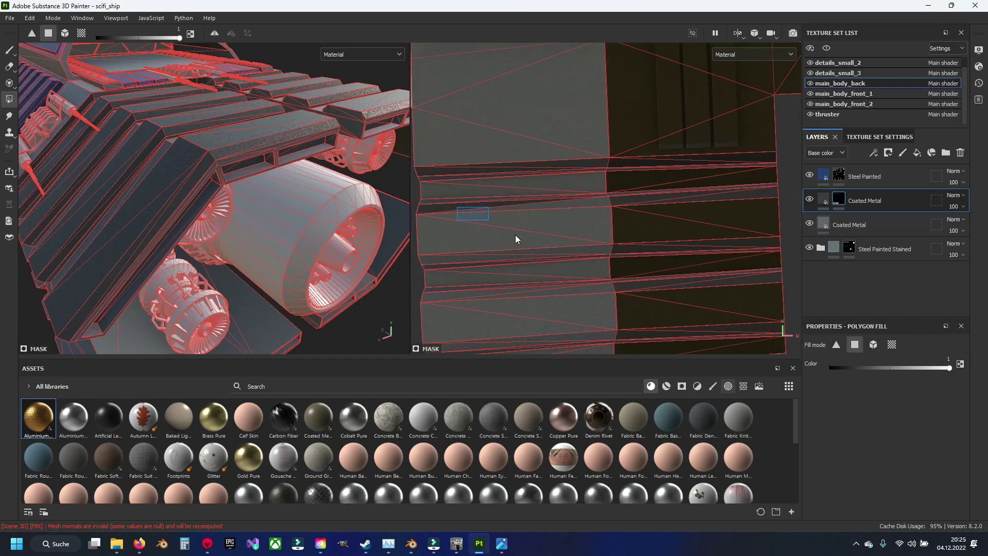
click(465, 256)
- Fill the lower band, right-hand dark band and lower-left strip faces into the Coated Metal mask
mouse_move(625, 200)
mouse_down()
mouse_move(692, 230)
mouse_move(698, 245)
mouse_up()
middle_drag(698, 245, 682, 236)
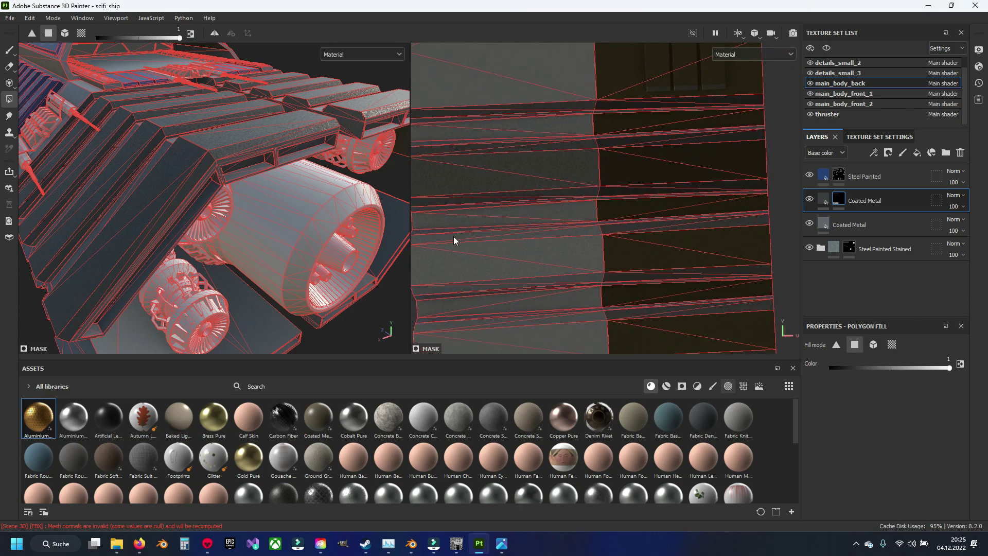
drag(452, 237, 527, 284)
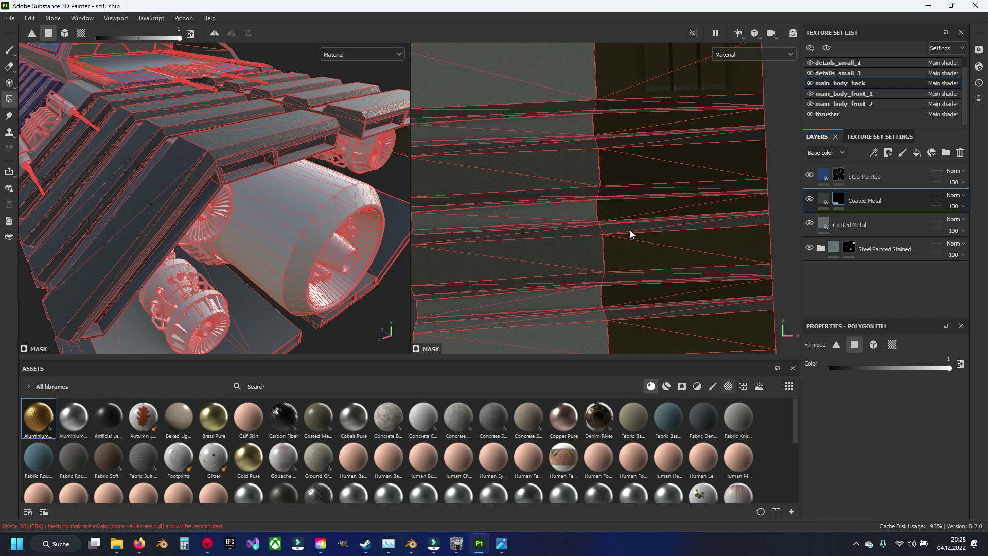
drag(626, 227, 712, 276)
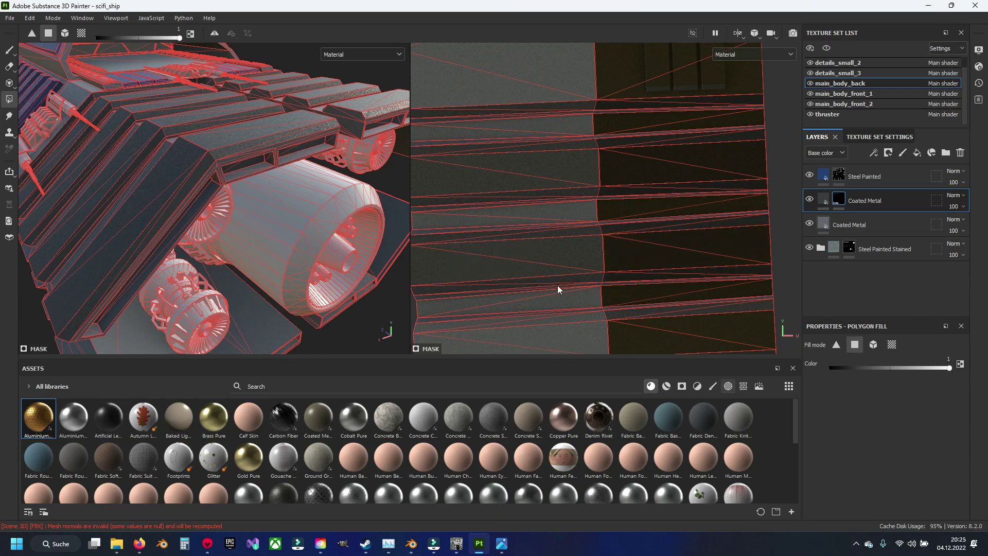
middle_drag(558, 286, 572, 237)
drag(458, 278, 565, 323)
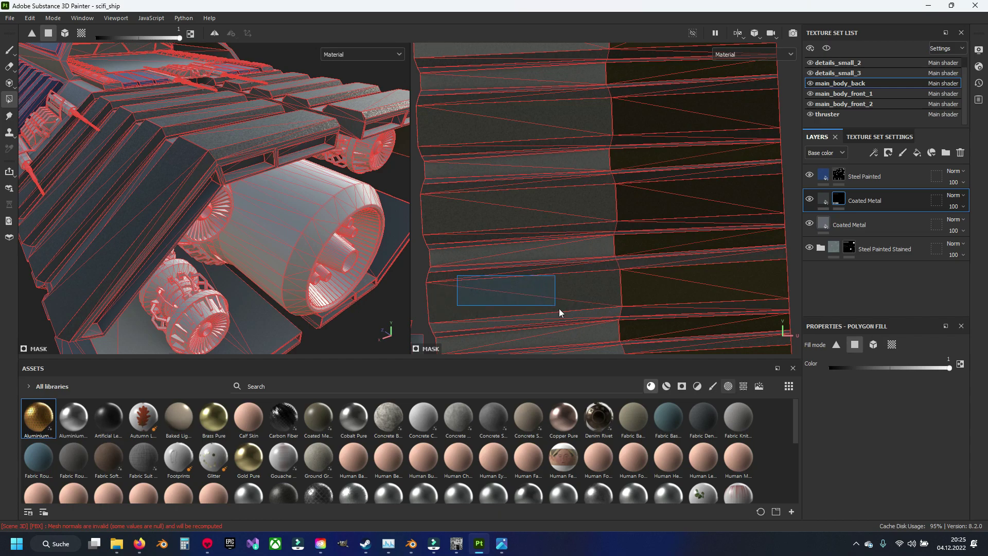
middle_drag(642, 300, 573, 255)
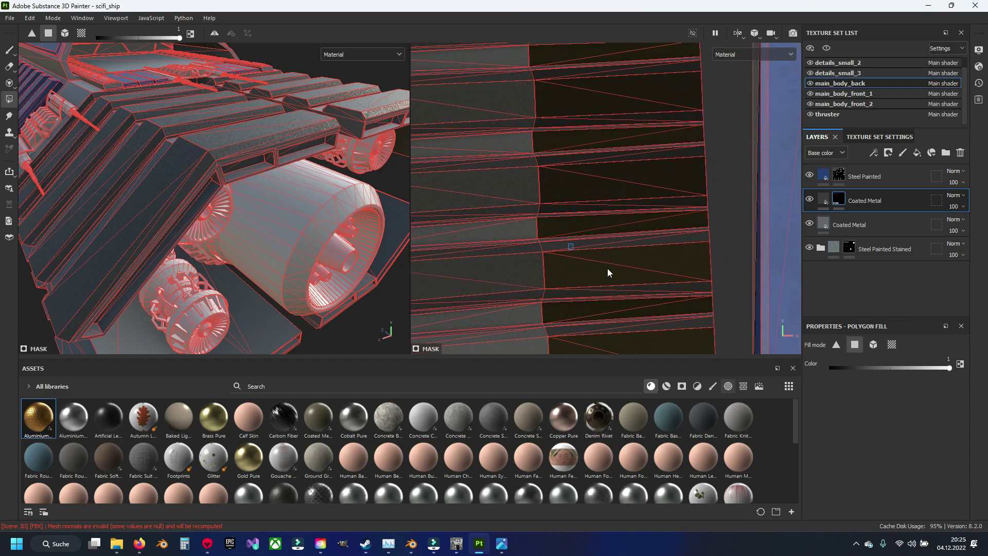
drag(608, 269, 642, 292)
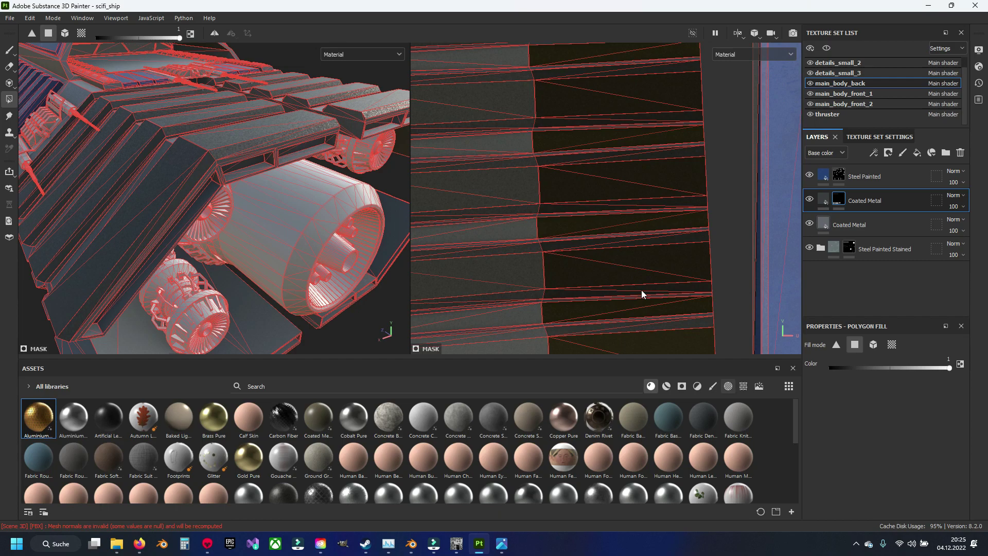
- Remove the fill from the lower island, fill the band above it, and return to the Paint brush
middle_drag(642, 289, 502, 234)
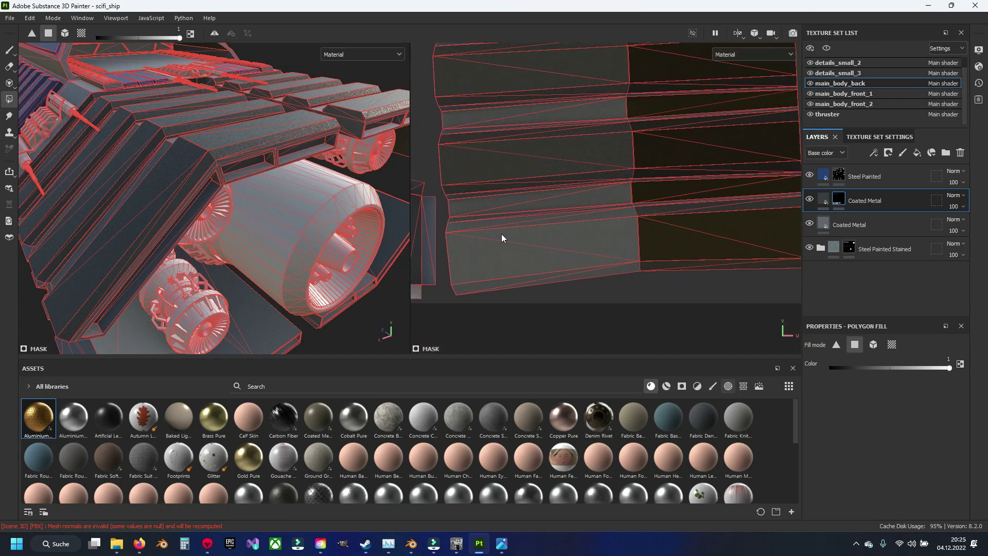
ctrl+drag(474, 218, 738, 300)
drag(658, 208, 743, 216)
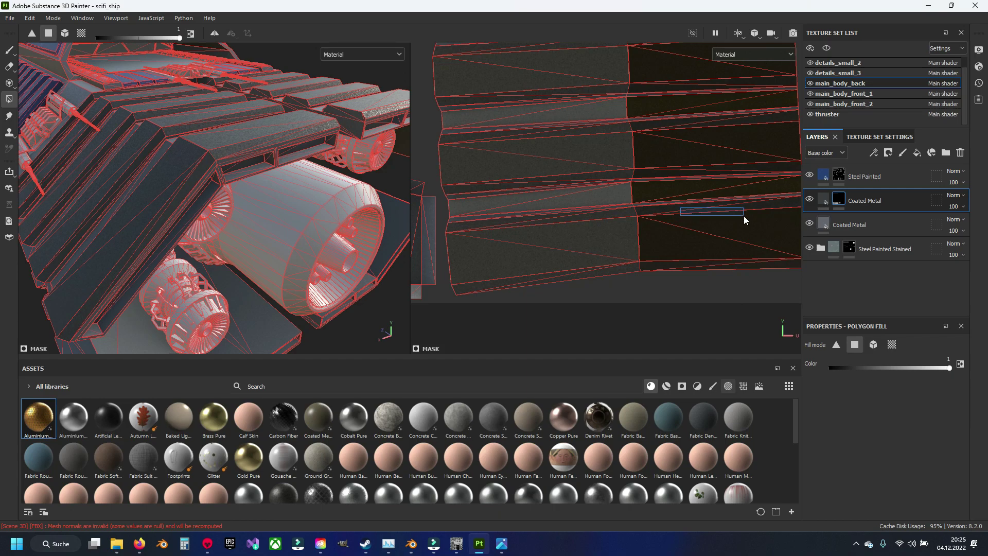
click(9, 50)
mouse_move(206, 206)
alt+mouse_down()
mouse_move(283, 196)
mouse_move(158, 236)
mouse_move(205, 195)
mouse_move(254, 241)
alt+mouse_up()
- Orbit around the whole ship to check the new hull bands and save the project with Ctrl+S
scroll(205, 195, up, 5)
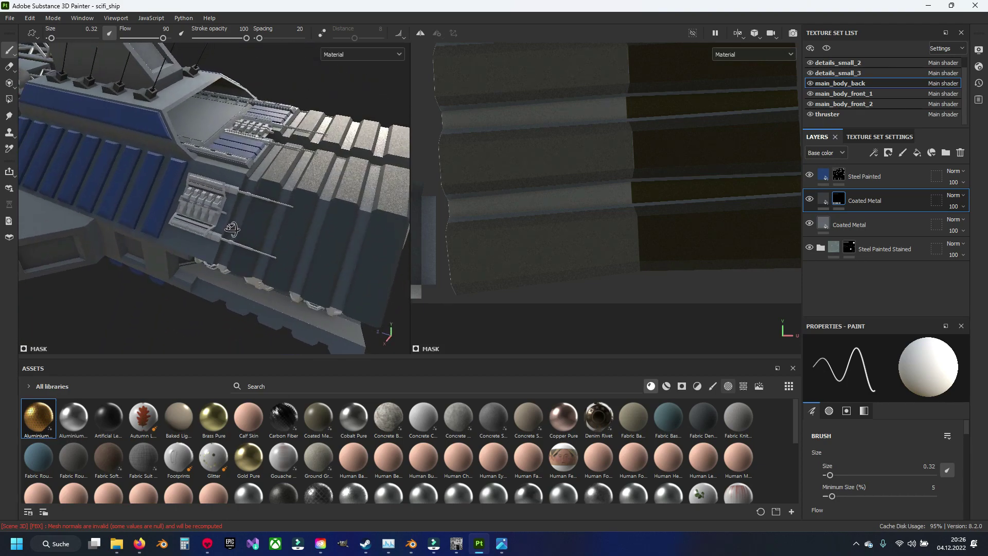
scroll(255, 242, down, 5)
mouse_move(255, 242)
alt+mouse_down()
mouse_move(249, 268)
mouse_move(123, 214)
mouse_move(298, 223)
mouse_move(205, 206)
mouse_move(201, 267)
mouse_move(200, 168)
alt+mouse_up()
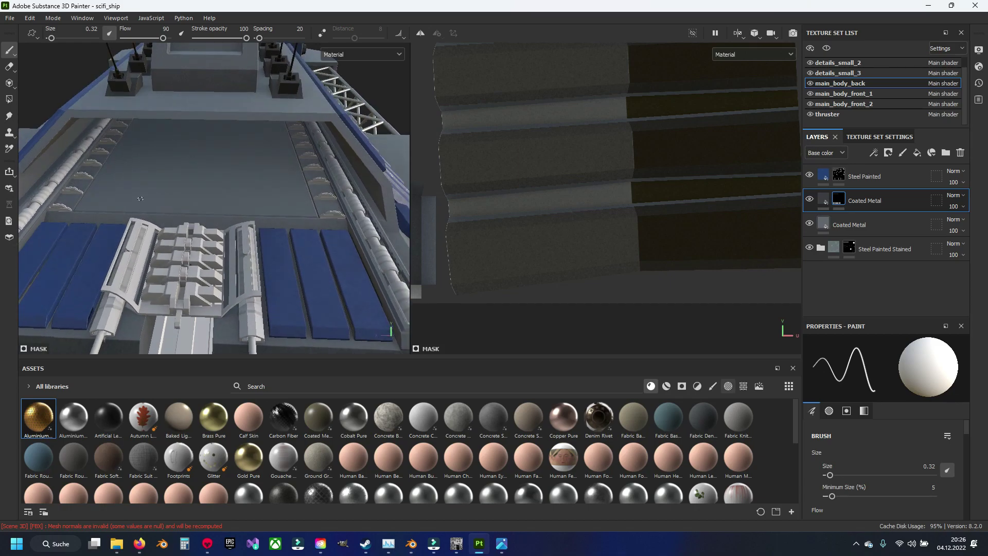
click(9, 99)
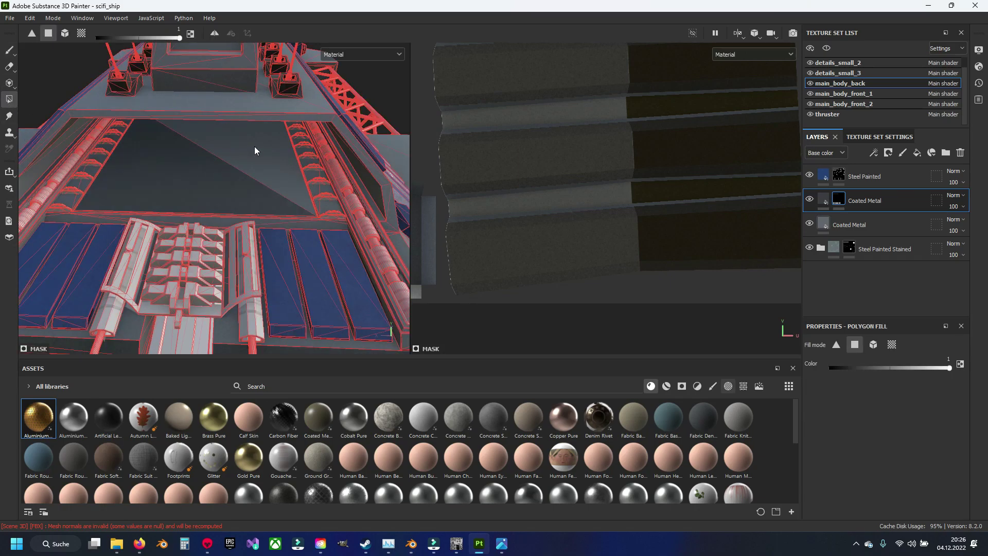
click(9, 50)
mouse_move(196, 206)
alt+mouse_down()
mouse_move(209, 240)
mouse_move(297, 240)
mouse_move(132, 241)
mouse_move(193, 253)
mouse_move(175, 207)
mouse_move(299, 203)
mouse_move(164, 235)
mouse_move(288, 288)
mouse_move(203, 260)
mouse_move(309, 245)
alt+mouse_up()
key(ctrl+s)
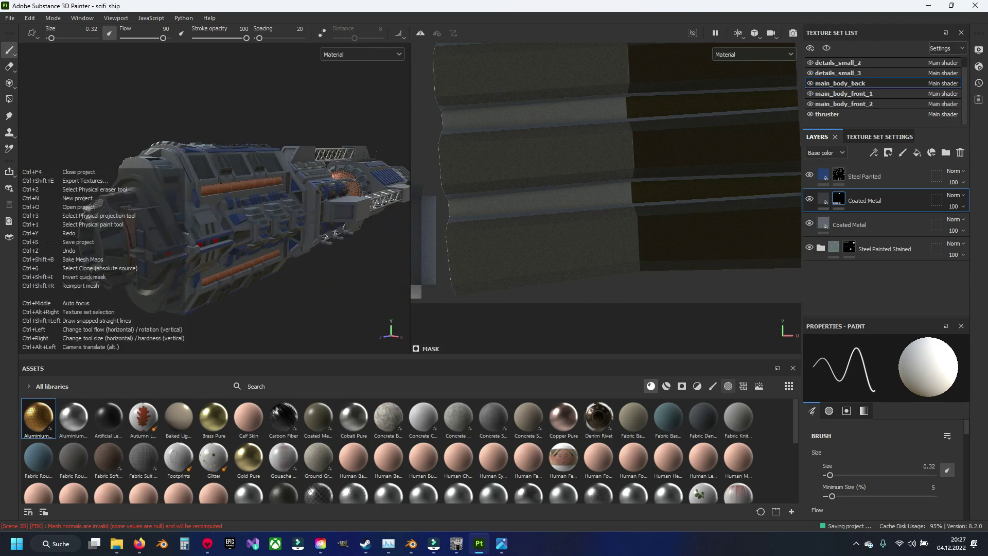
alt+drag(226, 222, 262, 216)
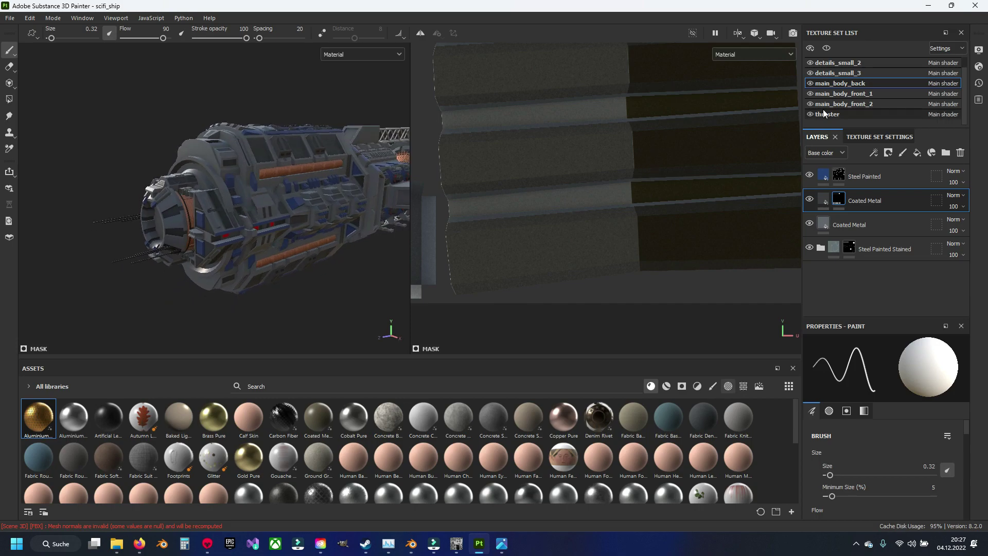
- Add a new fill layer named 'dirt' on top of the main_body_front_1 texture set
click(838, 94)
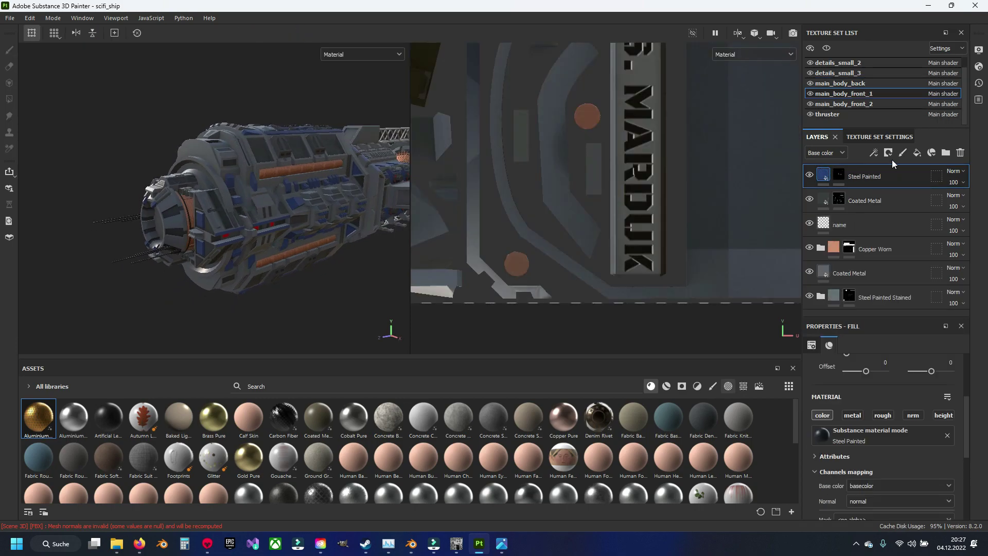
click(918, 153)
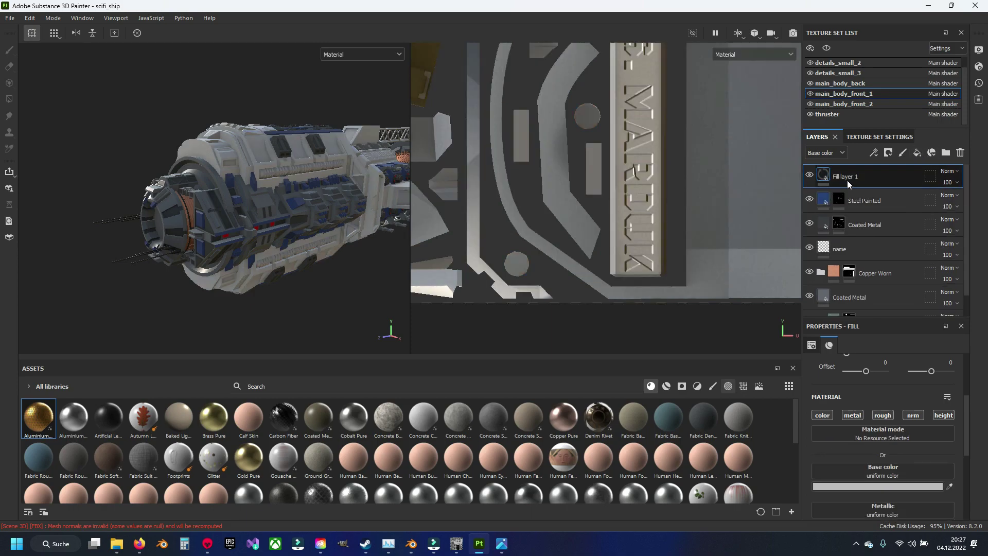
double_click(847, 180)
text(dirt)
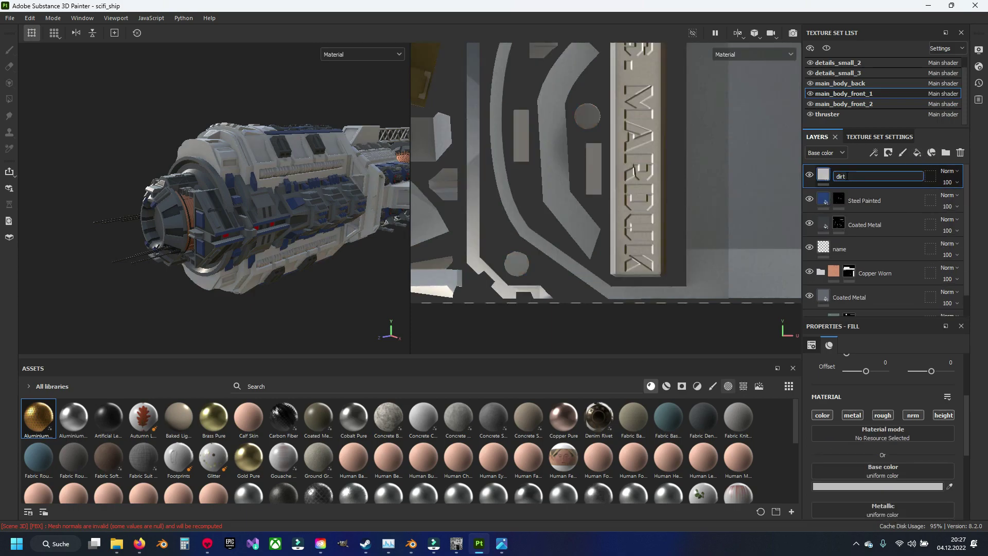
key(Return)
- Give the dirt layer a black mask and add an empty generator to that mask
right_click(846, 175)
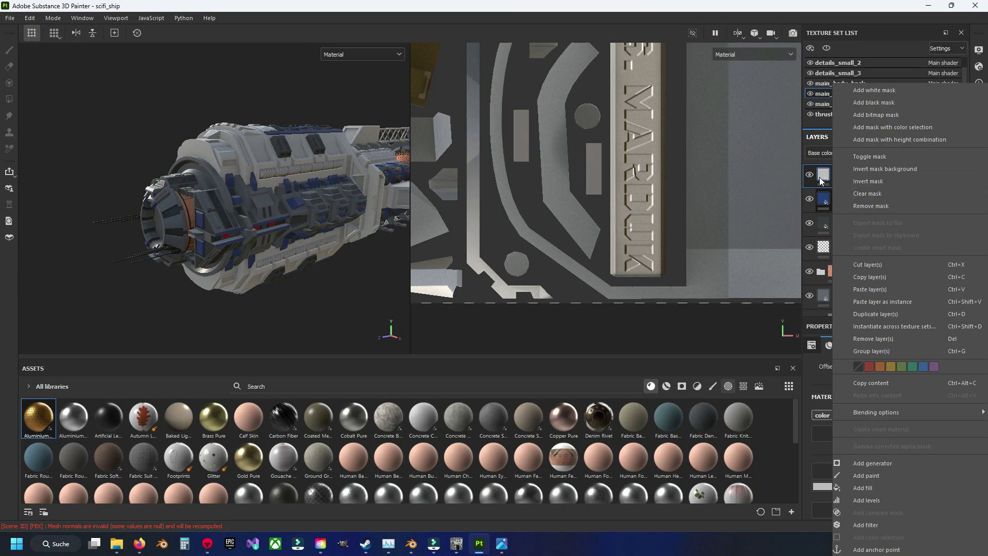
right_click(823, 178)
right_click(854, 175)
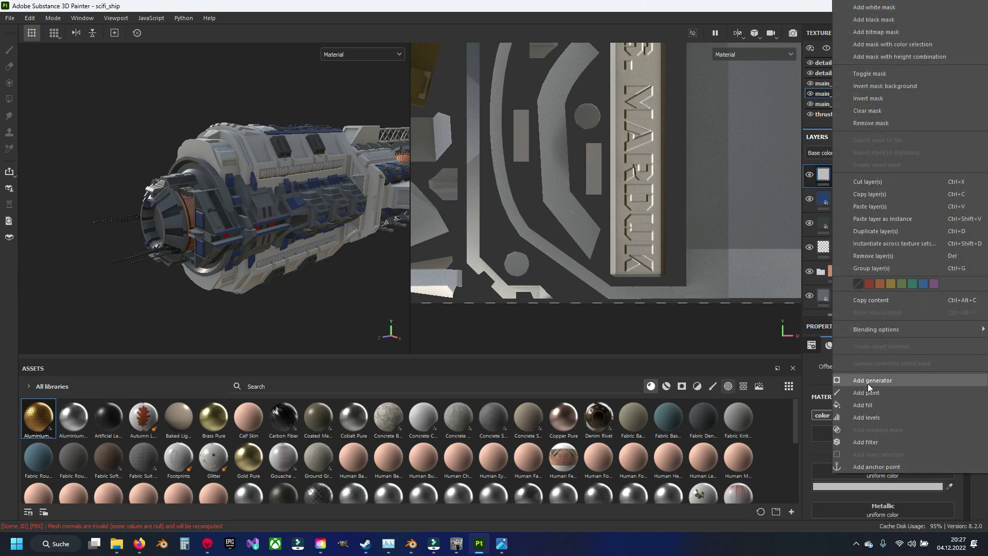
click(884, 20)
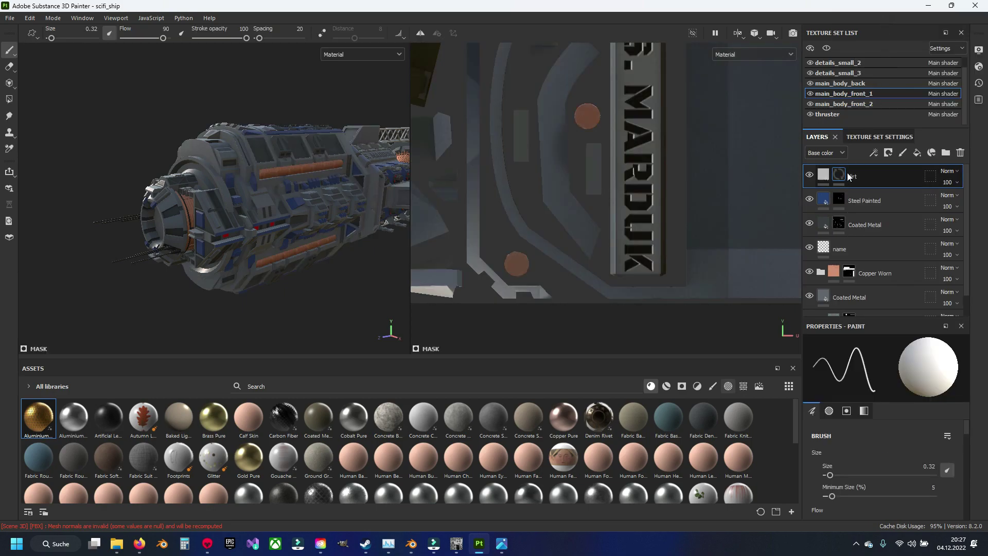
right_click(841, 179)
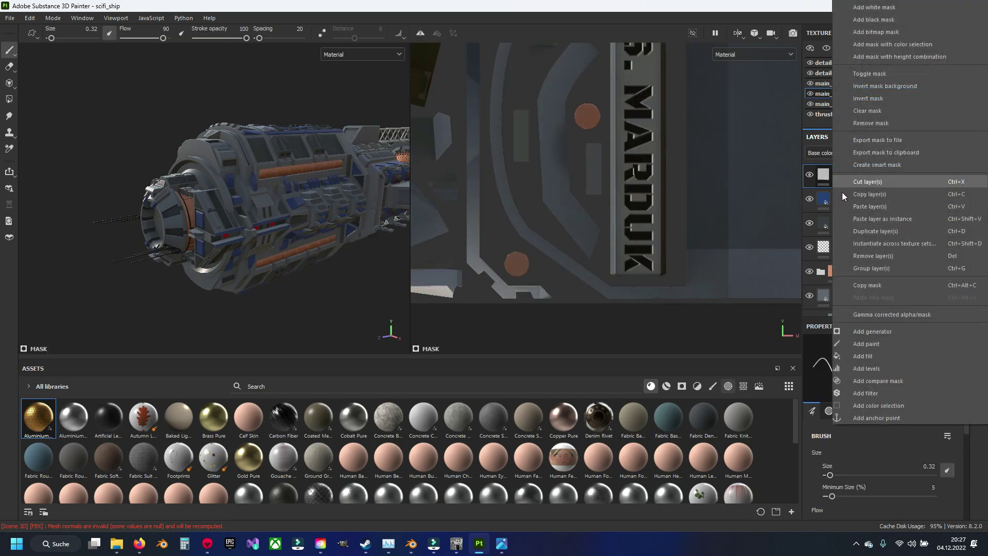
click(878, 333)
click(866, 373)
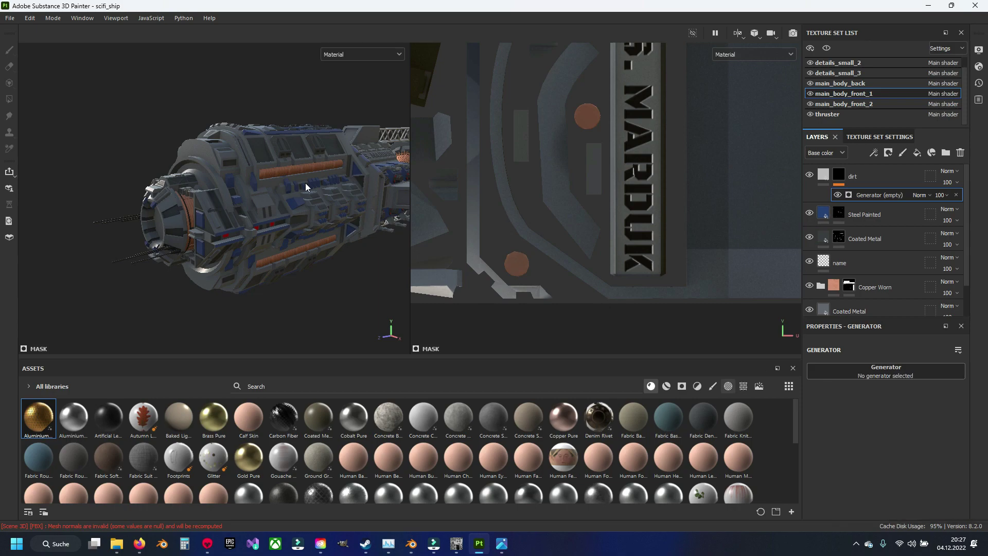
- Tune the dirt mask's Dirt generator to Dirt Level 0.56 and Dirt Contrast 0.26
scroll(288, 180, up, 3)
scroll(268, 175, up, 3)
mouse_move(268, 178)
alt+mouse_down()
mouse_move(254, 206)
mouse_move(242, 200)
mouse_move(284, 200)
alt+mouse_up()
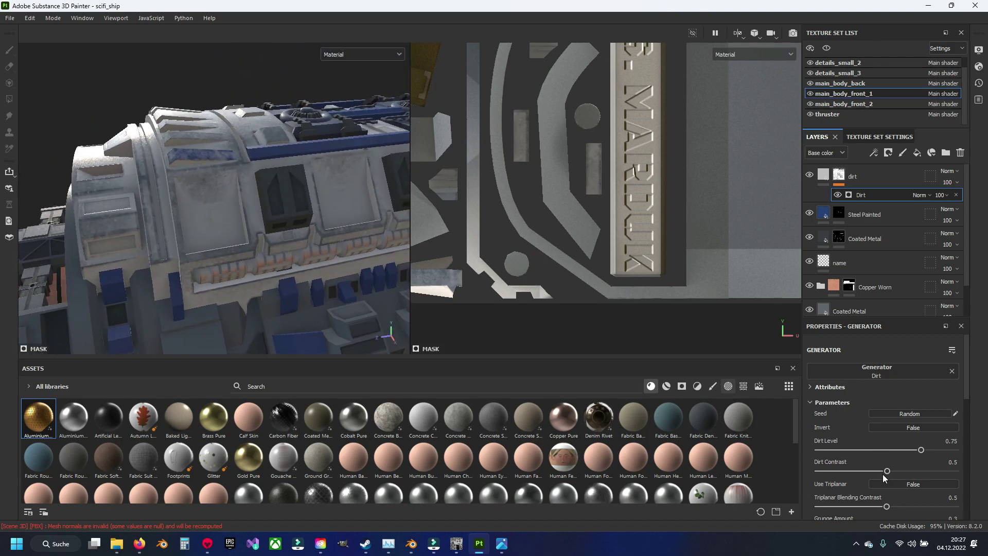
scroll(884, 488, down, 3)
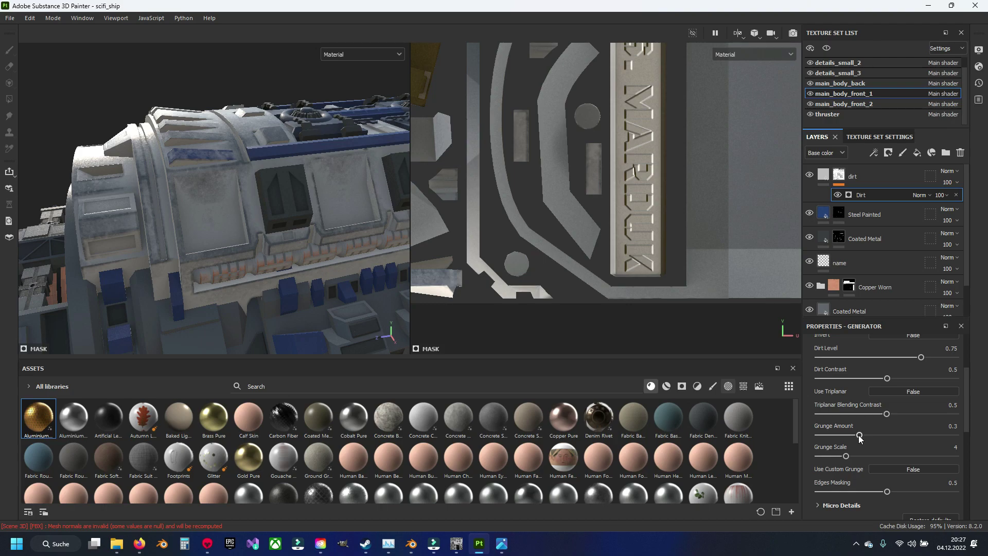
mouse_move(886, 435)
mouse_down()
mouse_move(825, 434)
mouse_move(874, 458)
mouse_up()
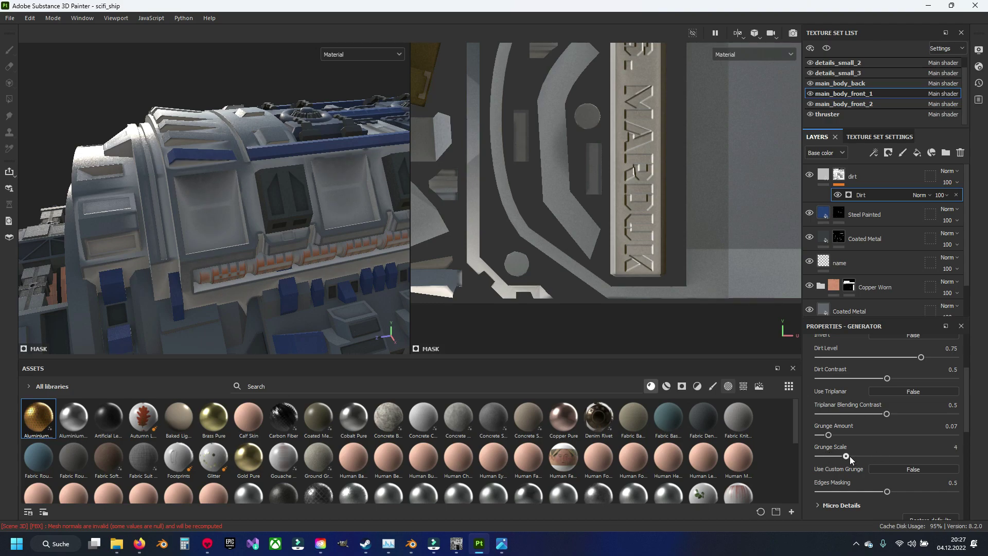
scroll(898, 389, up, 3)
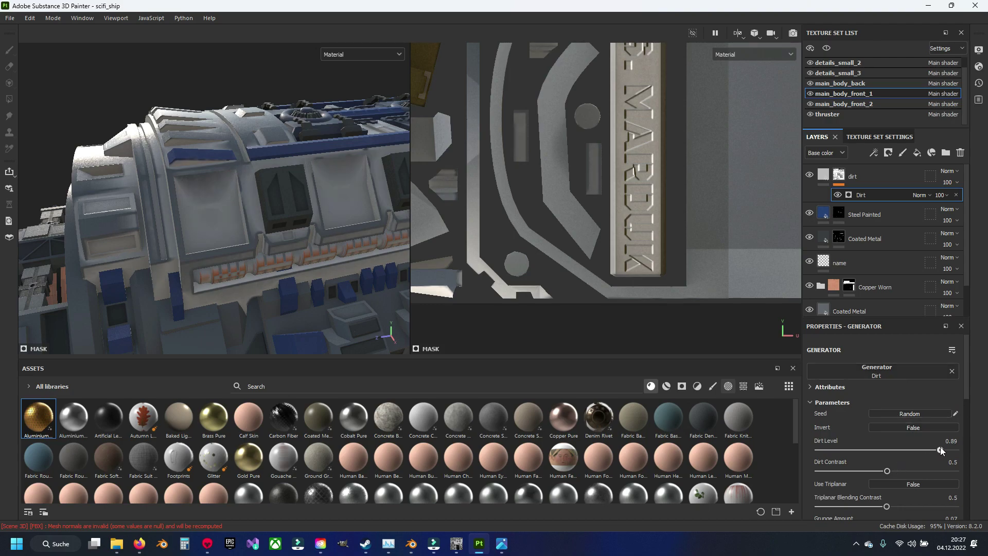
drag(920, 449, 894, 443)
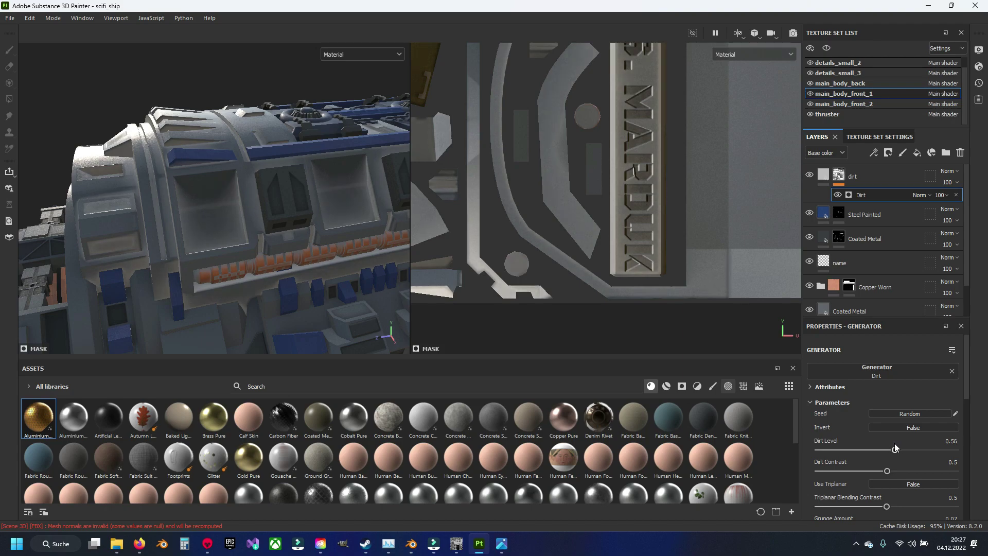
scroll(894, 443, down, 1)
drag(863, 441, 855, 441)
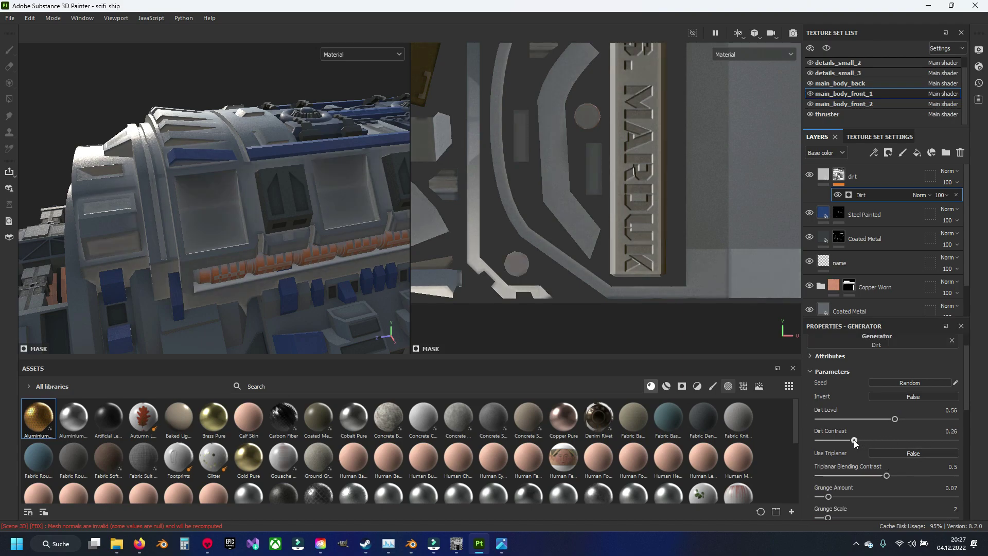
mouse_move(98, 225)
alt+mouse_down()
mouse_move(158, 158)
mouse_move(152, 216)
mouse_move(186, 239)
alt+mouse_up()
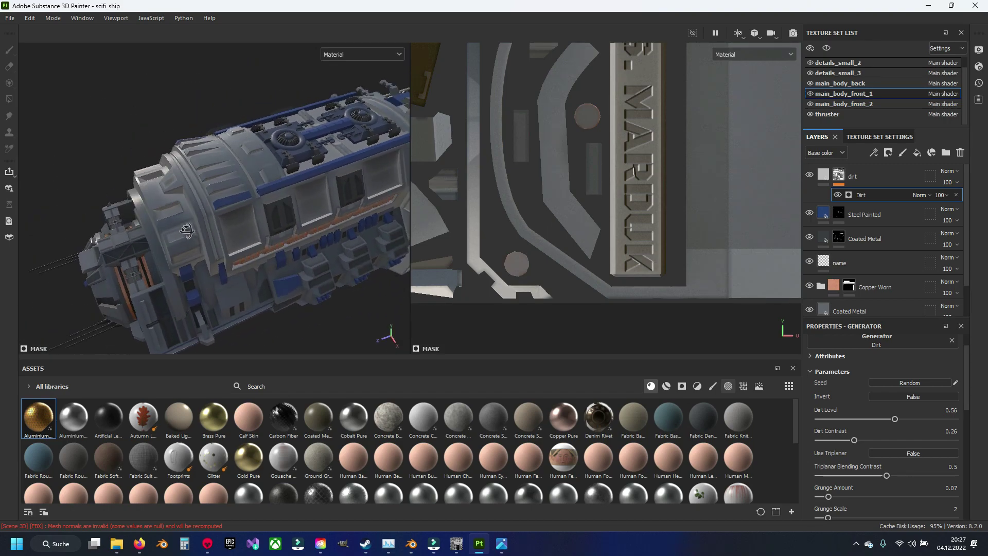
scroll(186, 239, up, 3)
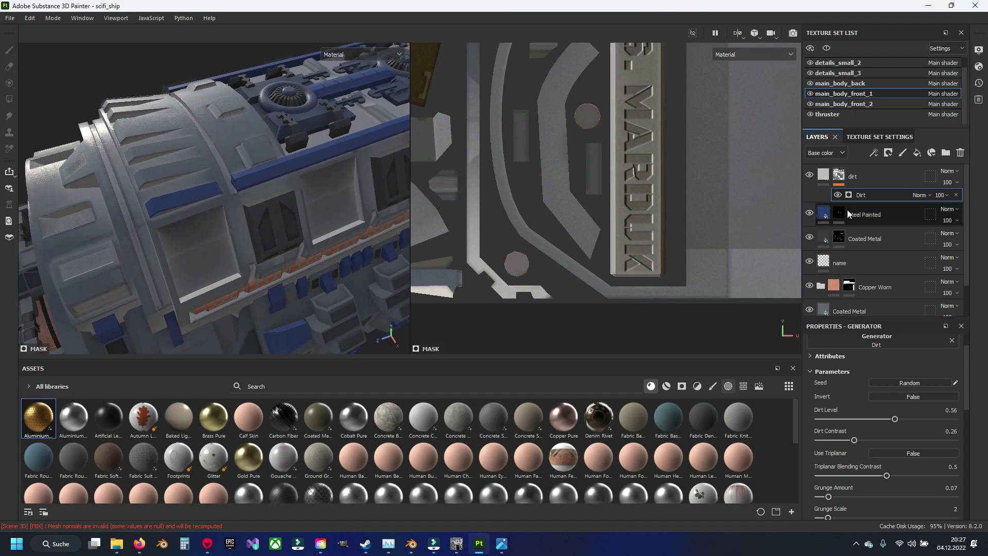
scroll(853, 404, down, 3)
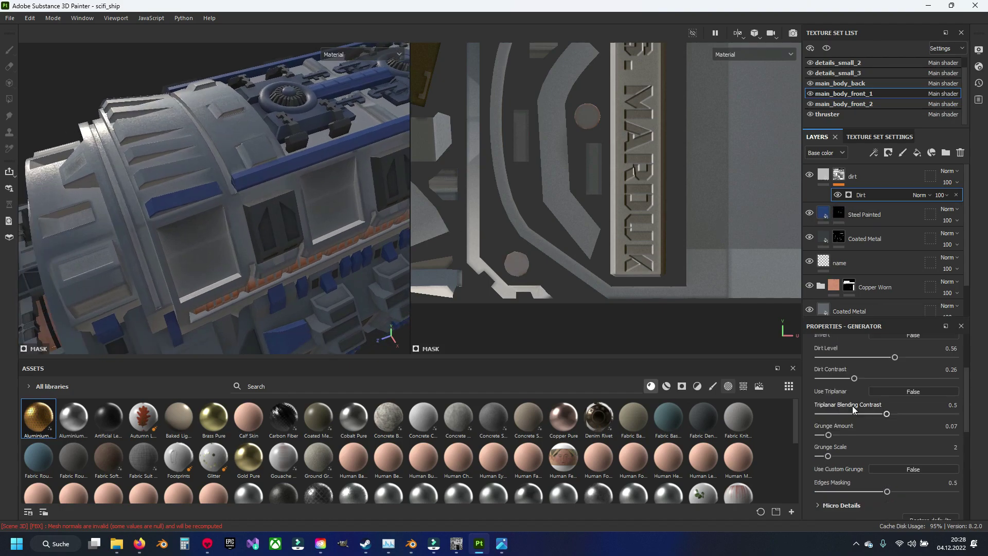
scroll(852, 405, down, 3)
scroll(852, 407, down, 3)
scroll(854, 412, up, 10)
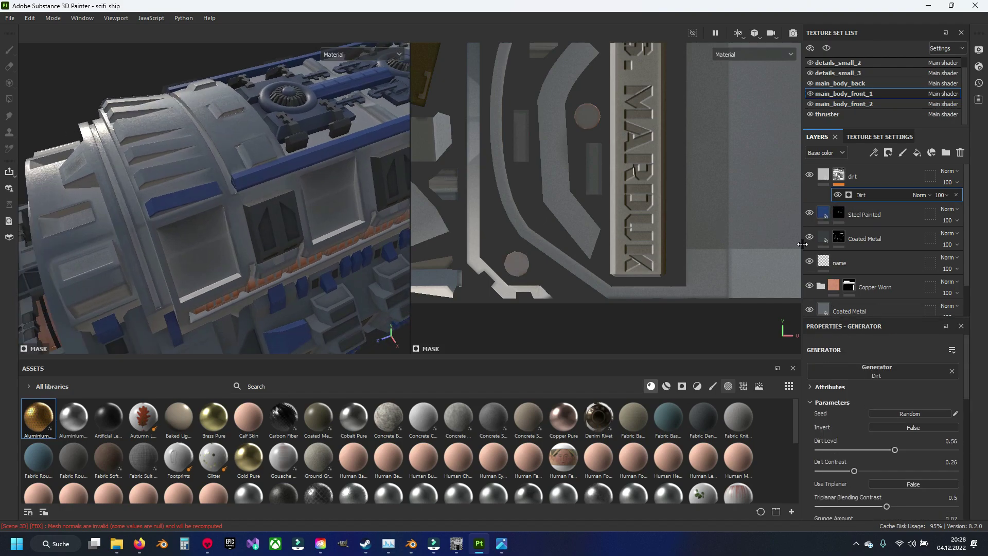
- Change the dirt layer's base colour from light grey to dark grey 3D3D3D
click(875, 176)
scroll(855, 437, down, 1)
click(865, 456)
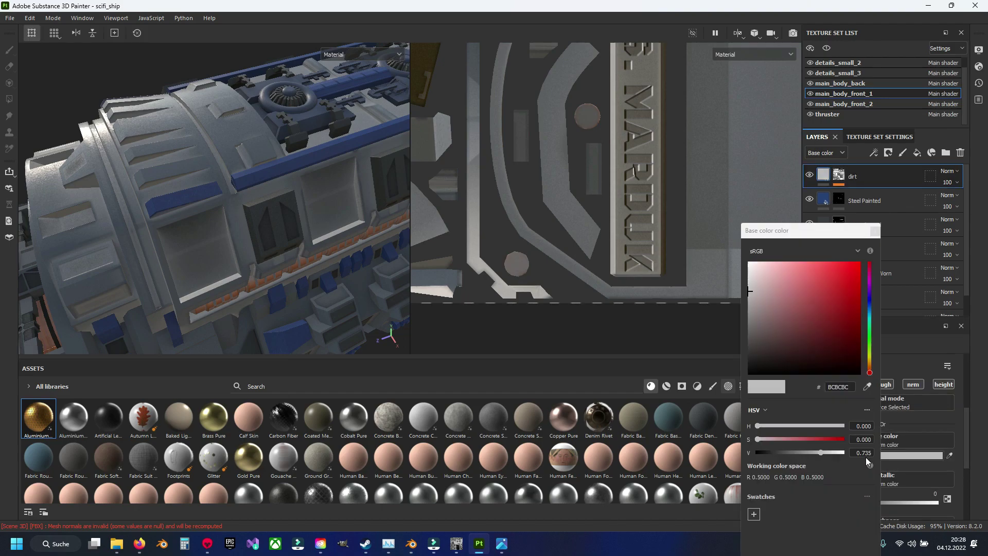
mouse_move(782, 317)
mouse_down()
mouse_move(731, 331)
mouse_move(749, 351)
mouse_up()
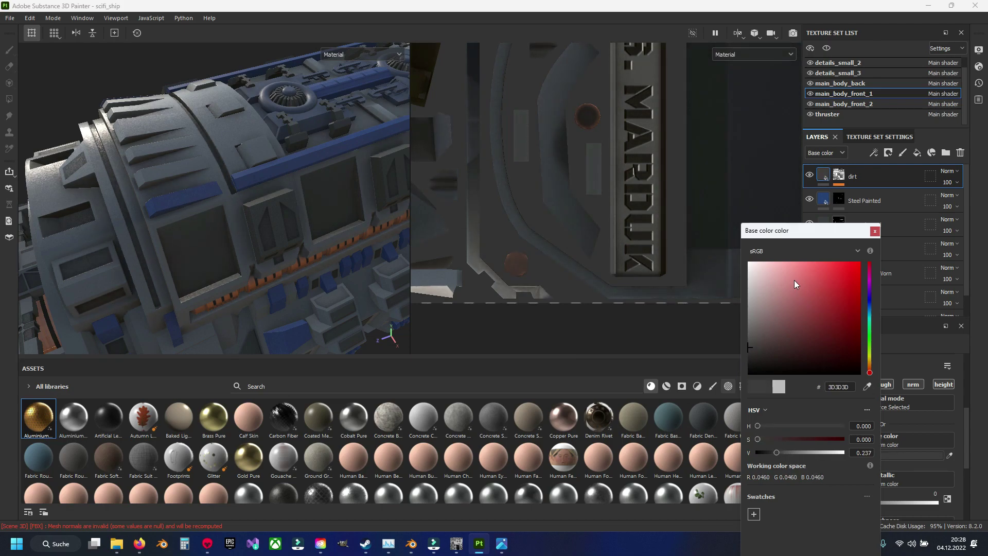
click(873, 232)
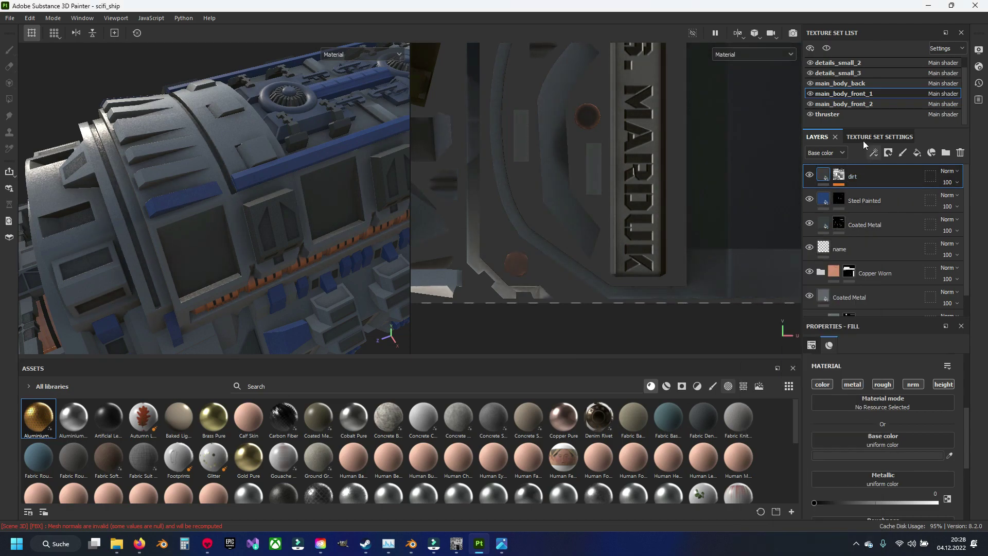
- Paste the dirt layer into the main_body_front_2 texture set and orbit to check the ship
click(853, 104)
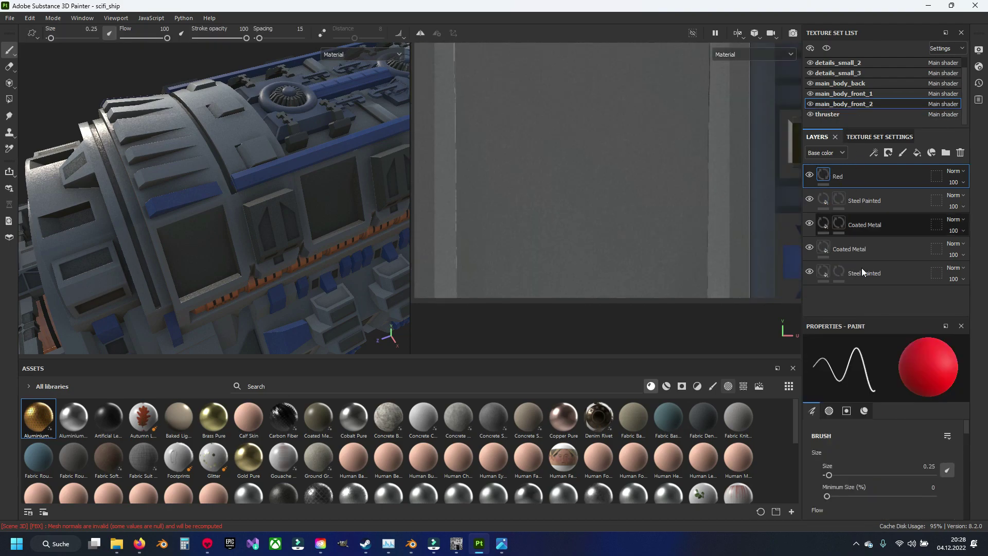
key(ctrl+v)
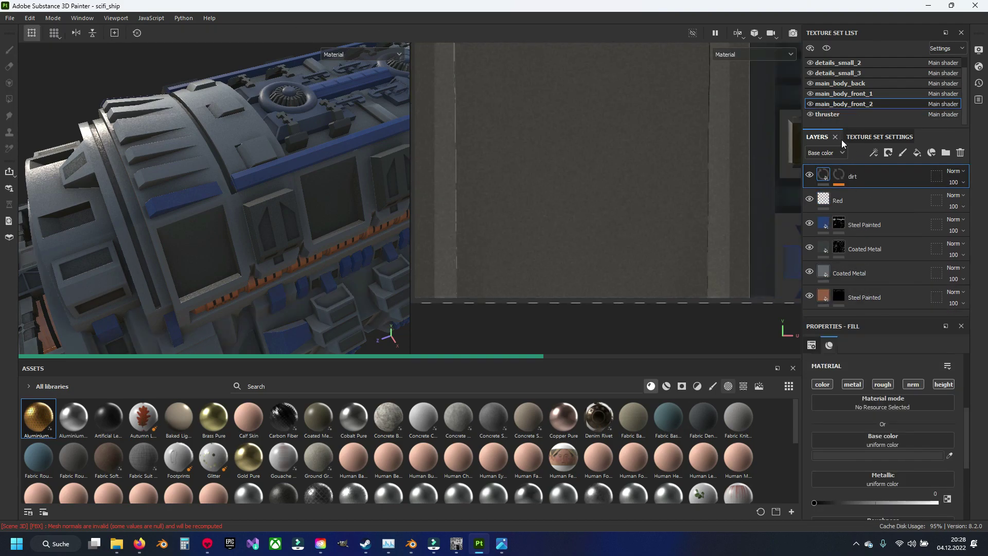
scroll(180, 216, down, 5)
mouse_move(221, 282)
alt+mouse_down()
mouse_move(293, 229)
mouse_move(220, 256)
alt+mouse_up()
scroll(283, 232, up, 5)
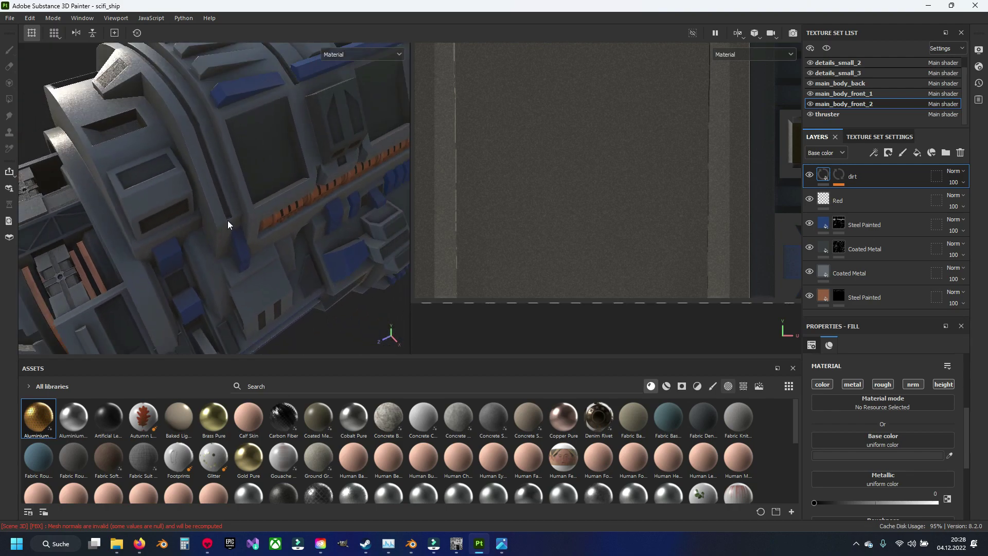
mouse_move(265, 242)
alt+mouse_down()
mouse_move(244, 274)
mouse_move(278, 178)
mouse_move(246, 188)
mouse_move(273, 144)
mouse_move(137, 162)
mouse_move(260, 175)
mouse_move(289, 197)
mouse_move(229, 181)
mouse_move(189, 237)
mouse_move(249, 251)
mouse_move(284, 281)
mouse_move(196, 211)
alt+mouse_up()
scroll(278, 178, up, 3)
scroll(190, 238, down, 3)
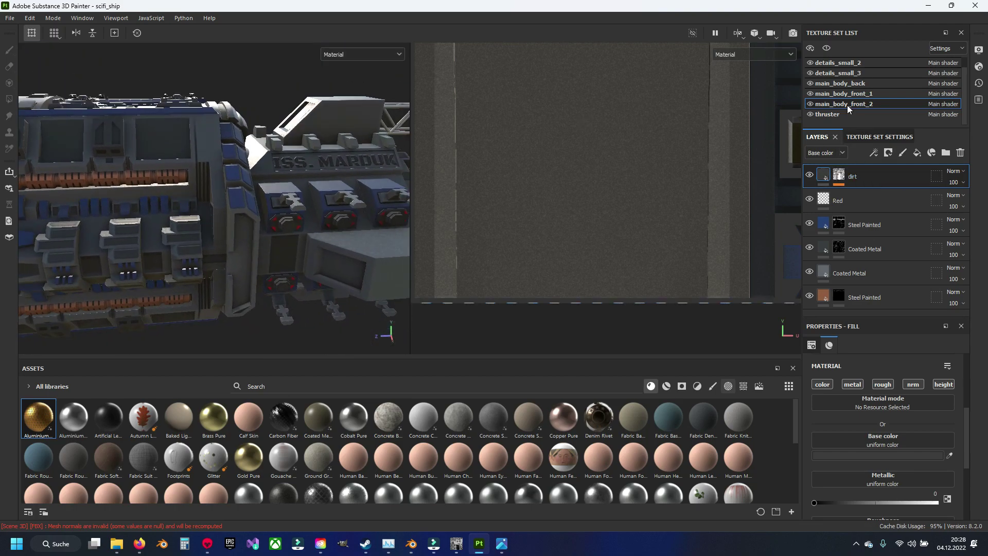
- Hide both main_body_front texture sets and select the details_small texture set
click(810, 104)
mouse_move(288, 206)
alt+mouse_down()
mouse_move(353, 202)
mouse_move(157, 170)
mouse_move(204, 192)
alt+mouse_up()
scroll(157, 171, up, 3)
scroll(817, 66, up, 1)
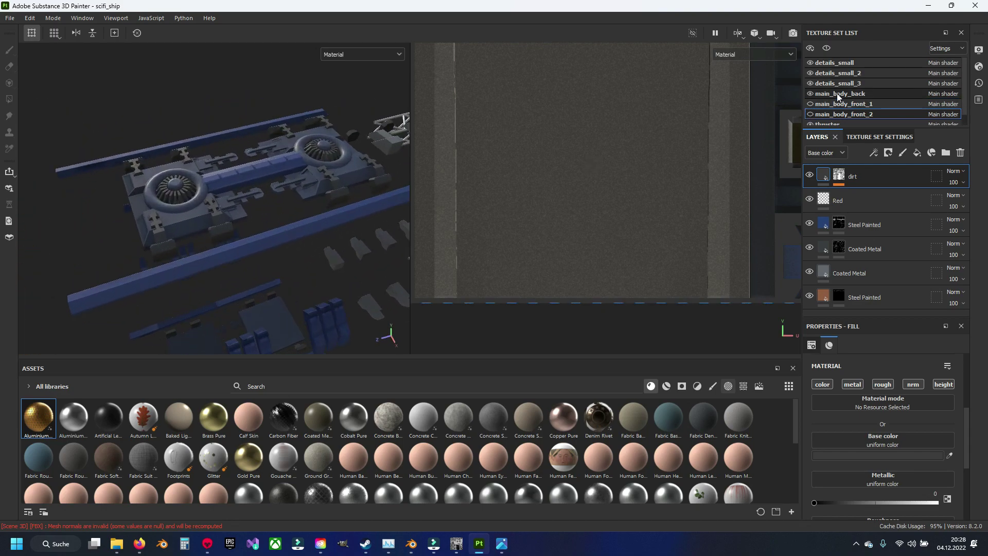
click(813, 63)
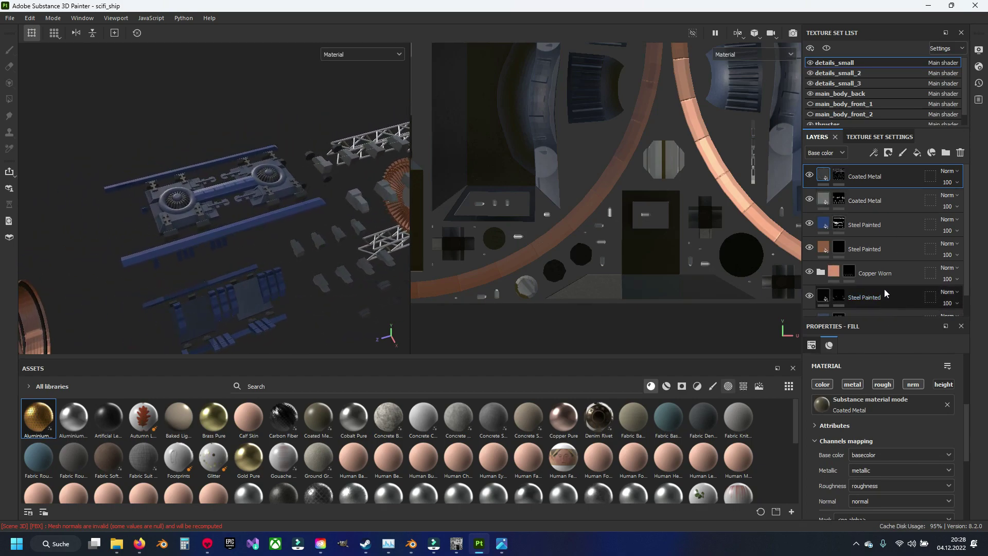
- Paste the dirt layer into details_small and frame the copper ring in view
key(ctrl+v)
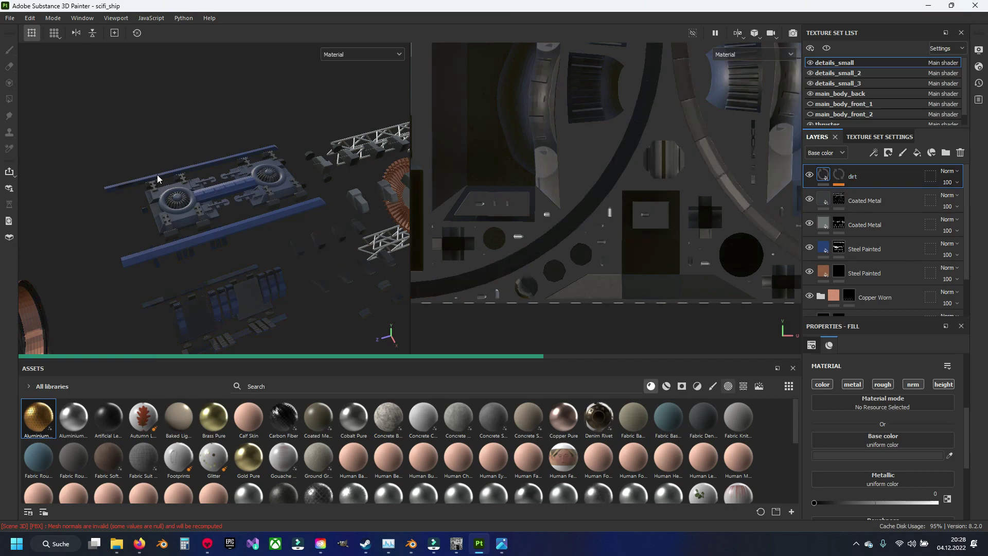
alt+drag(158, 178, 239, 216)
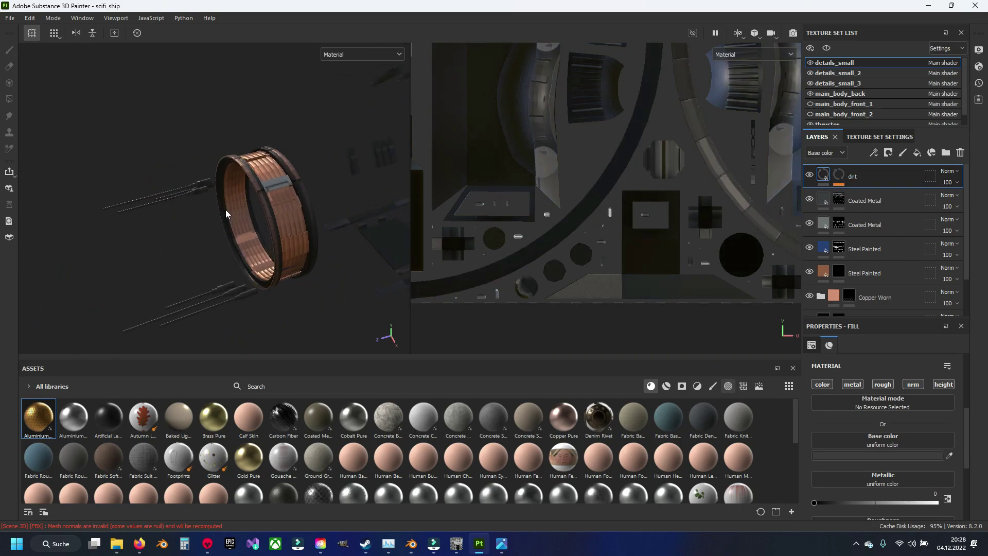
key(f)
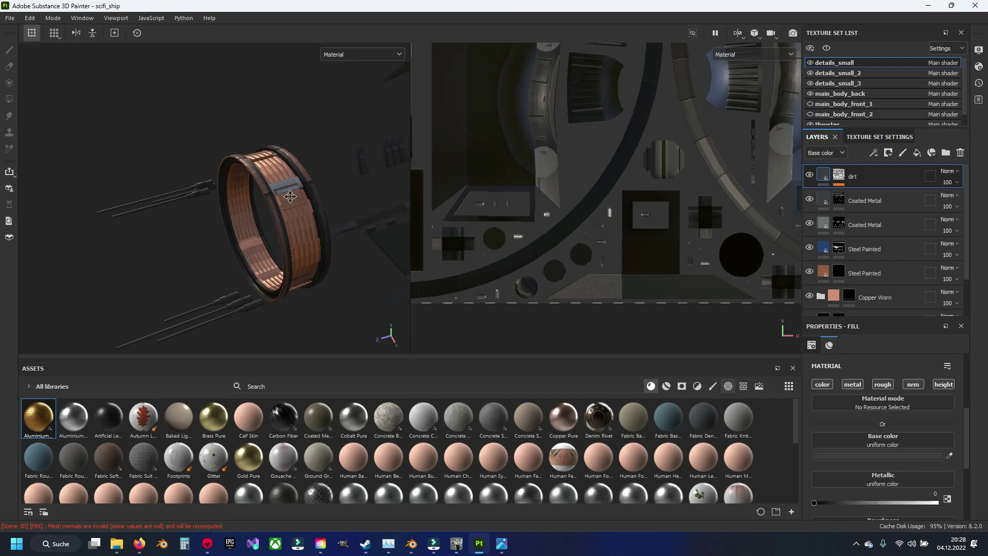
mouse_move(239, 216)
alt+mouse_down()
mouse_move(252, 211)
mouse_move(199, 247)
alt+mouse_up()
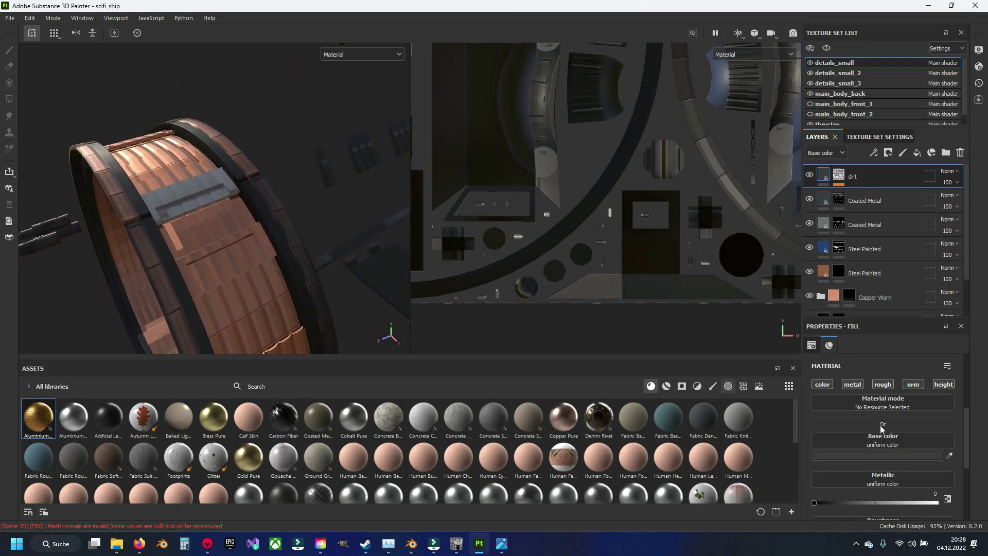
scroll(882, 432, up, 2)
scroll(875, 442, up, 2)
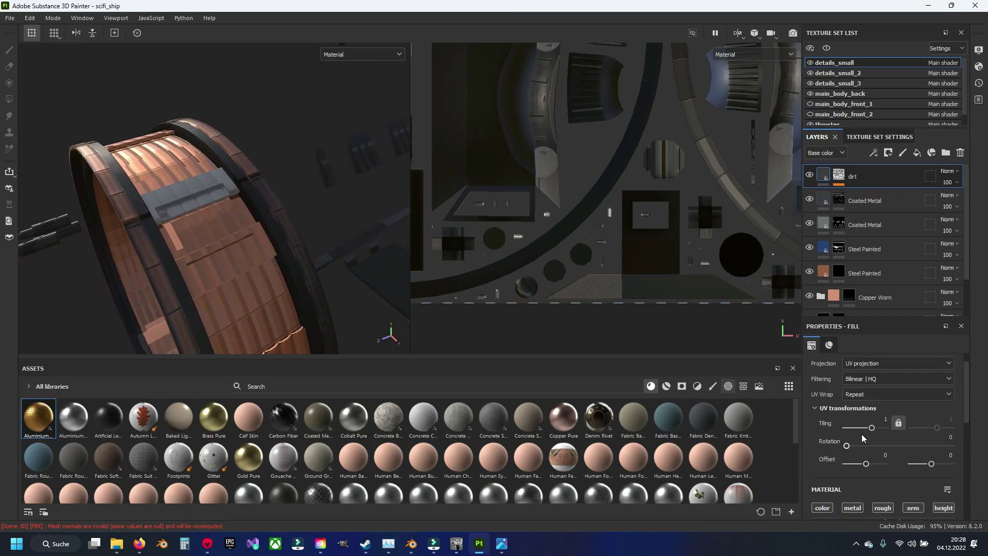
- Set the dirt mask's Dirt generator to Dirt Level 0.29 and Dirt Contrast 0.06
click(839, 175)
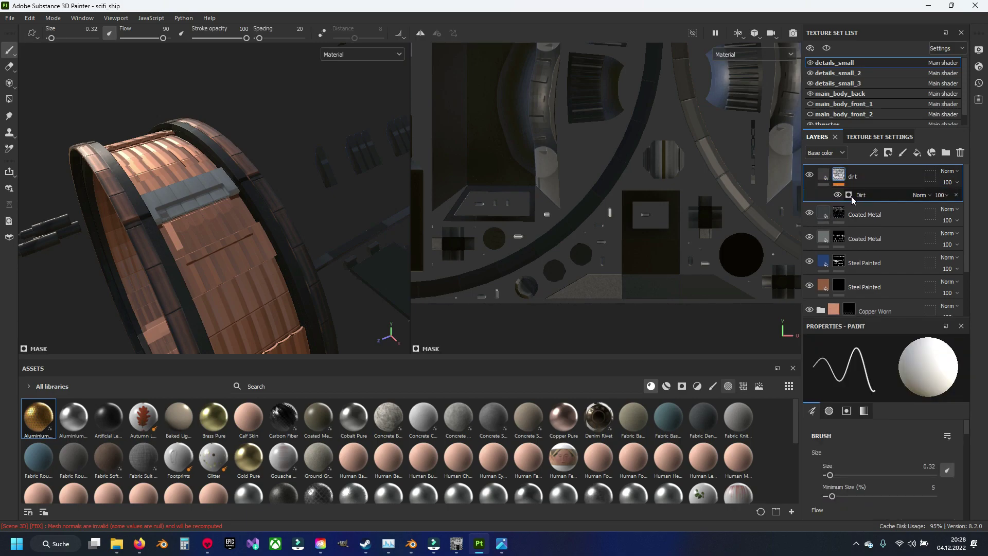
click(854, 196)
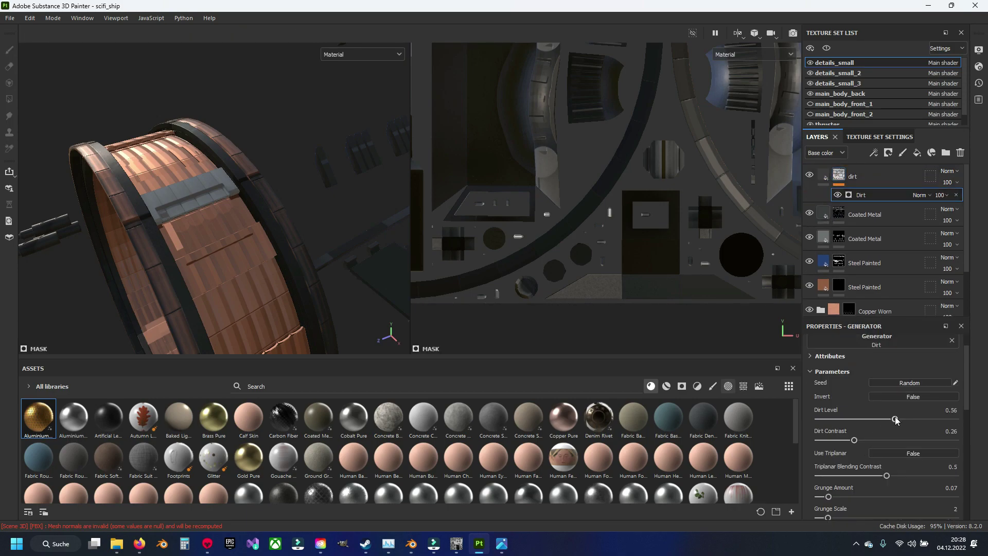
mouse_move(895, 420)
mouse_down()
mouse_move(858, 420)
mouse_move(829, 440)
mouse_up()
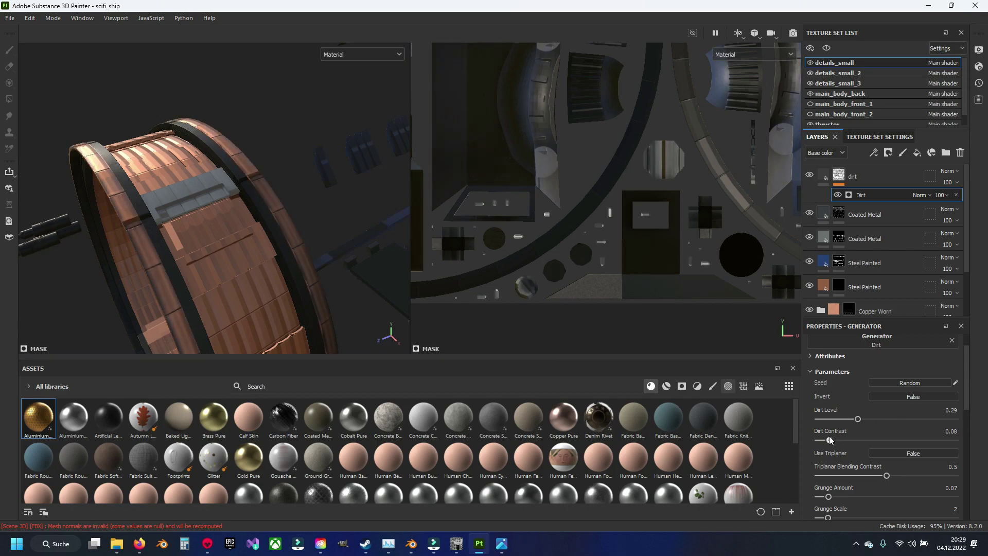
scroll(306, 223, down, 5)
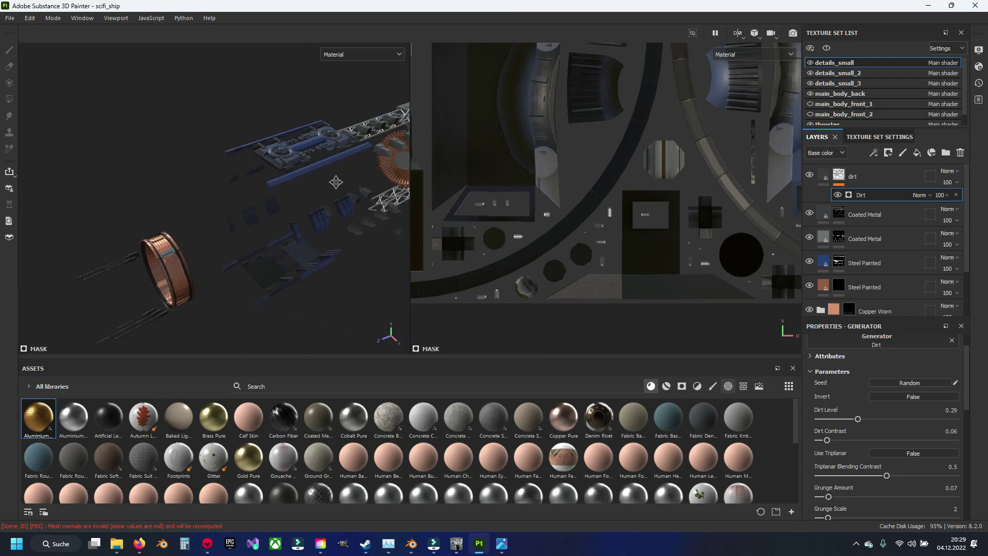
scroll(194, 242, up, 3)
- Hide details_small and switch to details_small_2, which has a dirt layer on top
scroll(197, 242, up, 2)
mouse_move(196, 242)
alt+mouse_down()
mouse_move(194, 220)
mouse_move(198, 238)
alt+mouse_up()
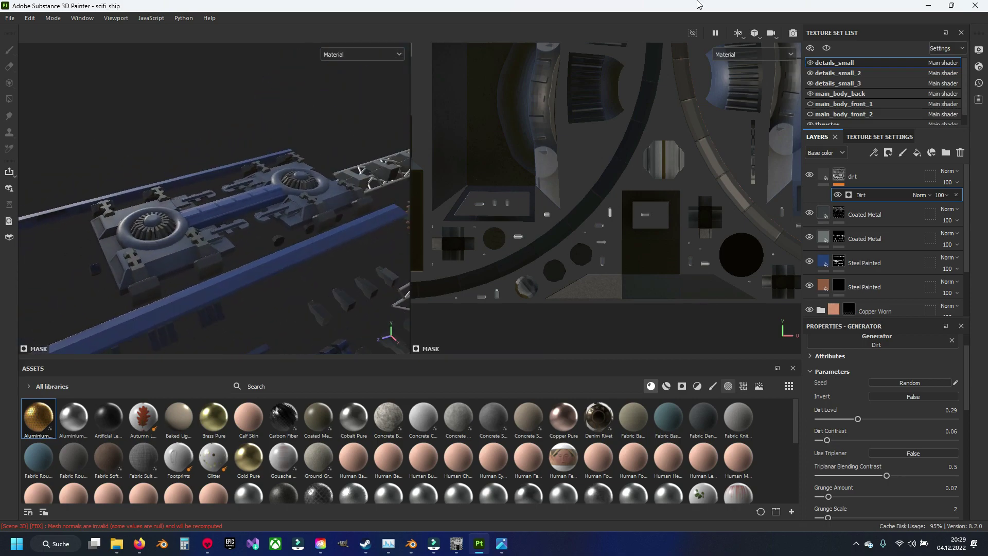
click(810, 62)
mouse_move(264, 171)
alt+mouse_down()
mouse_move(280, 212)
mouse_move(309, 181)
alt+mouse_up()
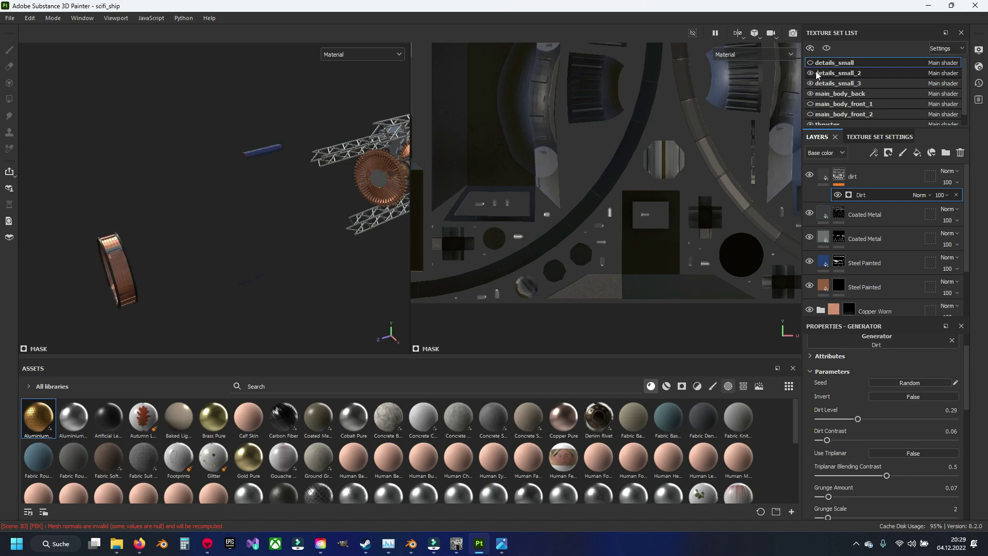
click(829, 73)
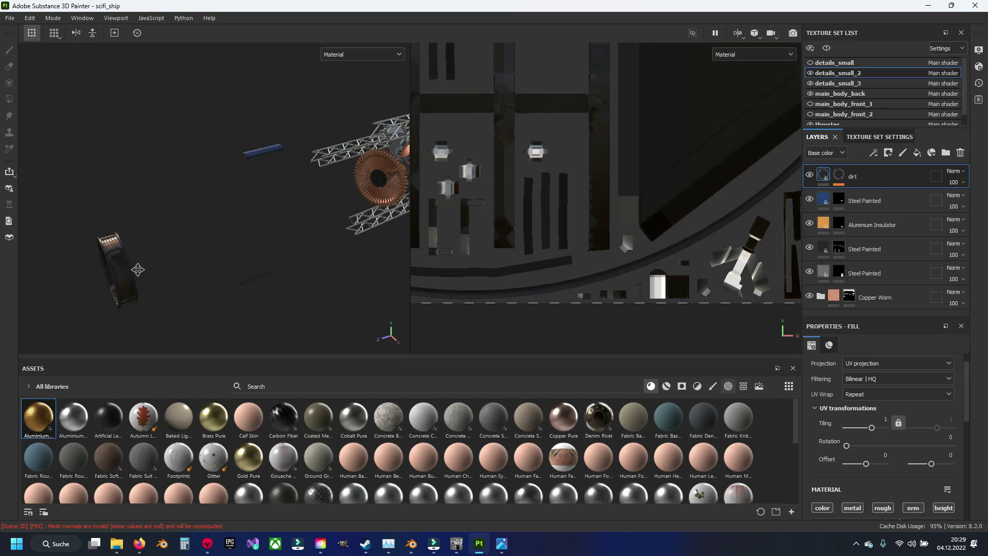
scroll(247, 220, up, 3)
scroll(235, 221, up, 2)
scroll(216, 232, up, 3)
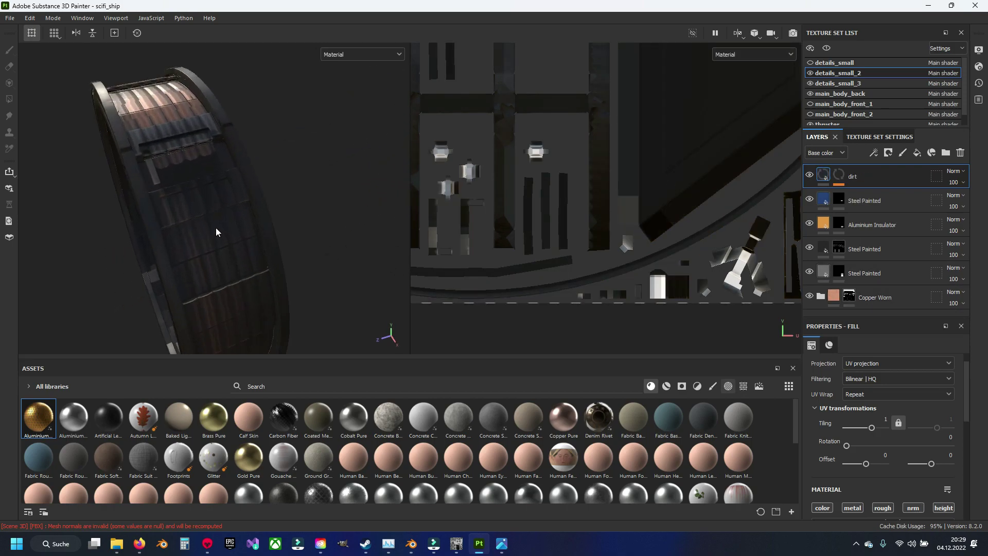
- Lower the dirt mask generator's Dirt Contrast to 0 and cut its Dirt Level sharply
click(839, 176)
click(862, 200)
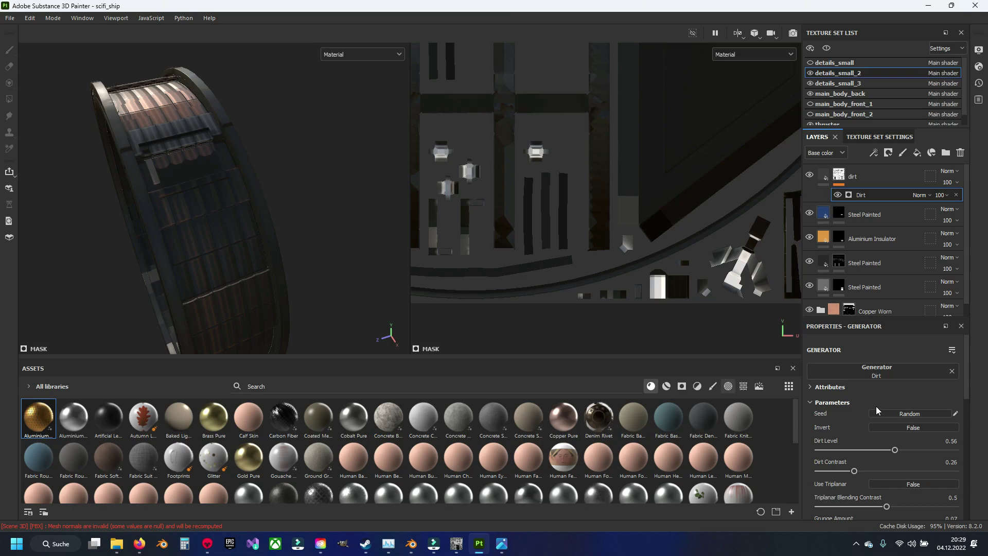
drag(840, 473, 834, 471)
mouse_move(894, 452)
mouse_down()
mouse_move(842, 450)
mouse_move(809, 469)
mouse_move(875, 471)
mouse_move(822, 466)
mouse_move(829, 452)
mouse_up()
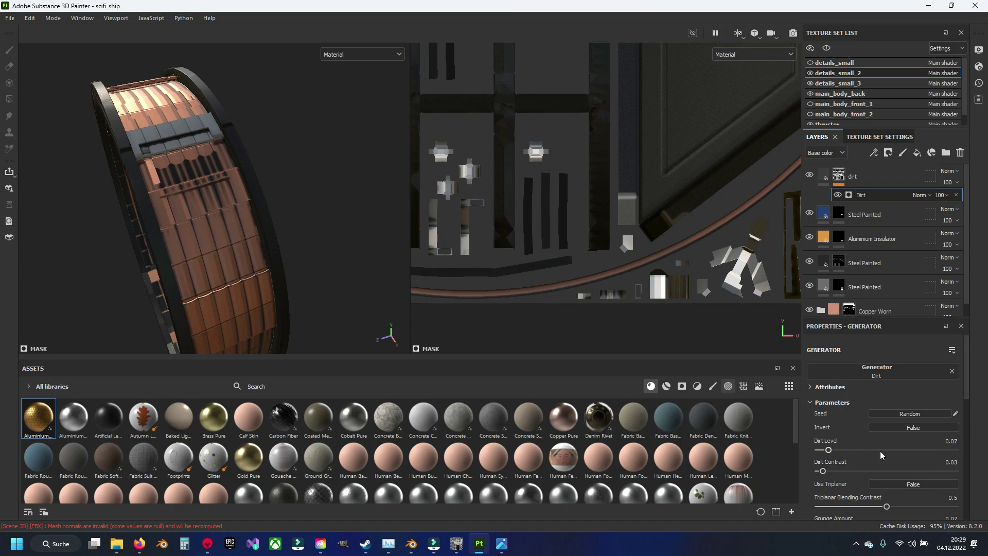
drag(836, 451, 839, 451)
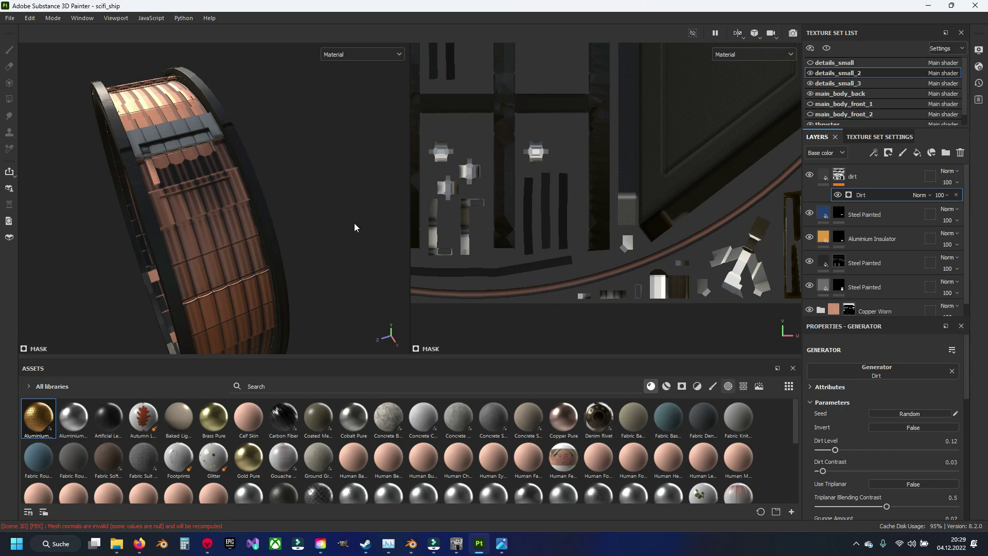
- Raise Grunge Amount to 0.91, settle Dirt Level at 0.07, and select the dirt layer
alt+drag(355, 227, 339, 232)
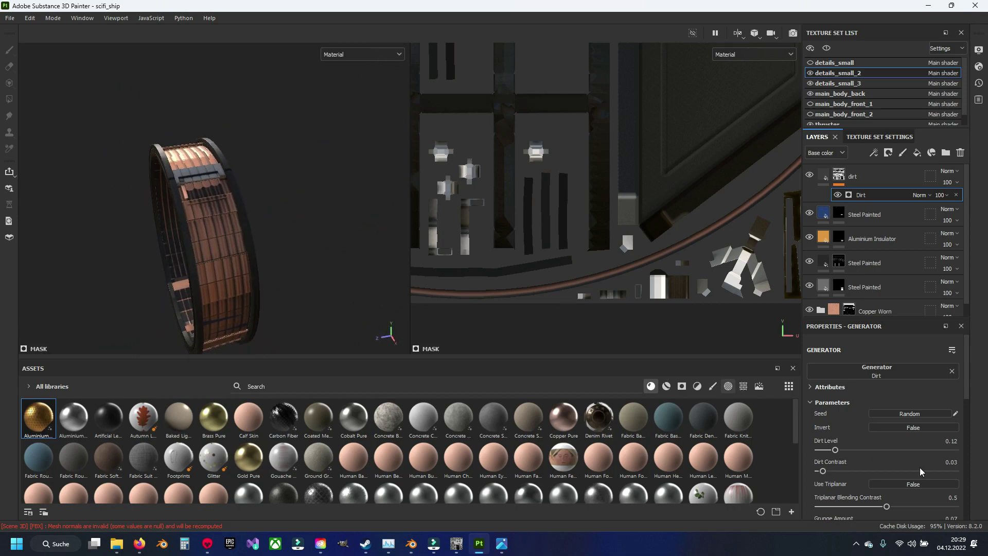
scroll(921, 473, down, 4)
scroll(925, 486, down, 4)
scroll(891, 469, down, 2)
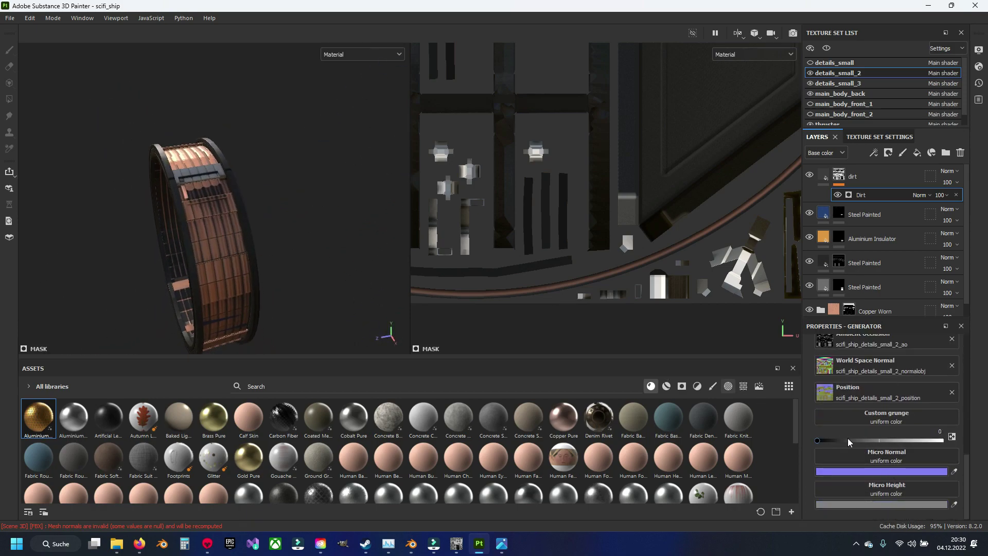
scroll(849, 439, up, 3)
scroll(859, 440, up, 3)
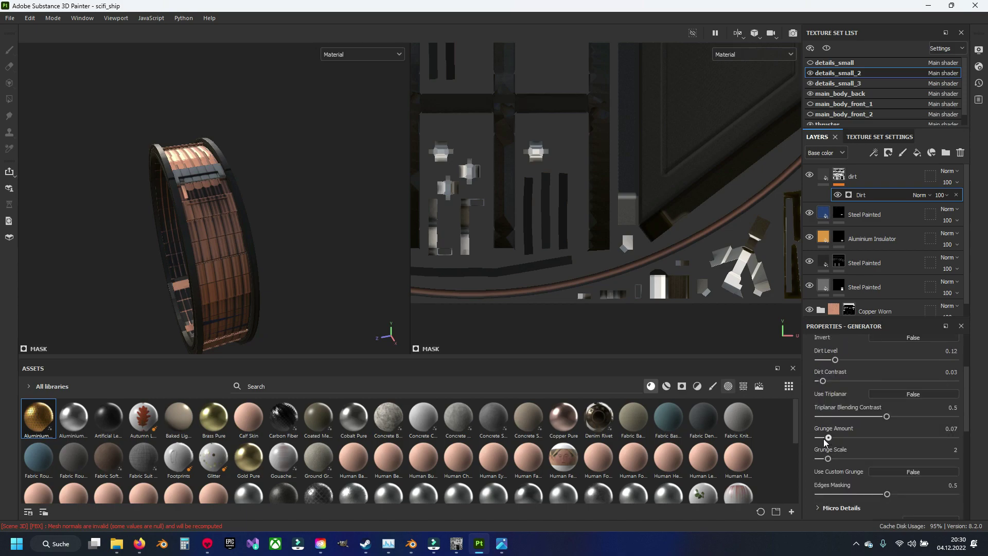
drag(870, 447, 942, 441)
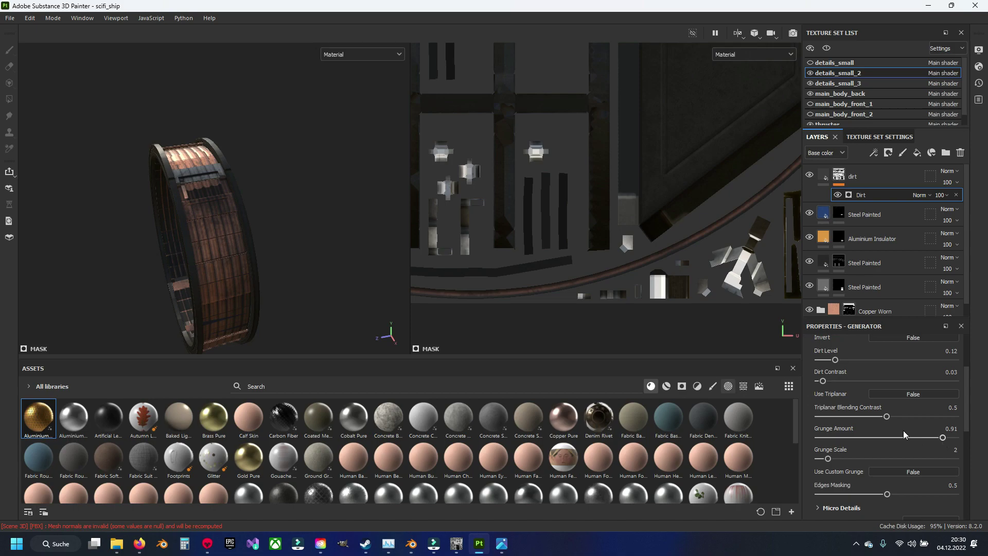
scroll(854, 417, up, 3)
drag(830, 452, 819, 471)
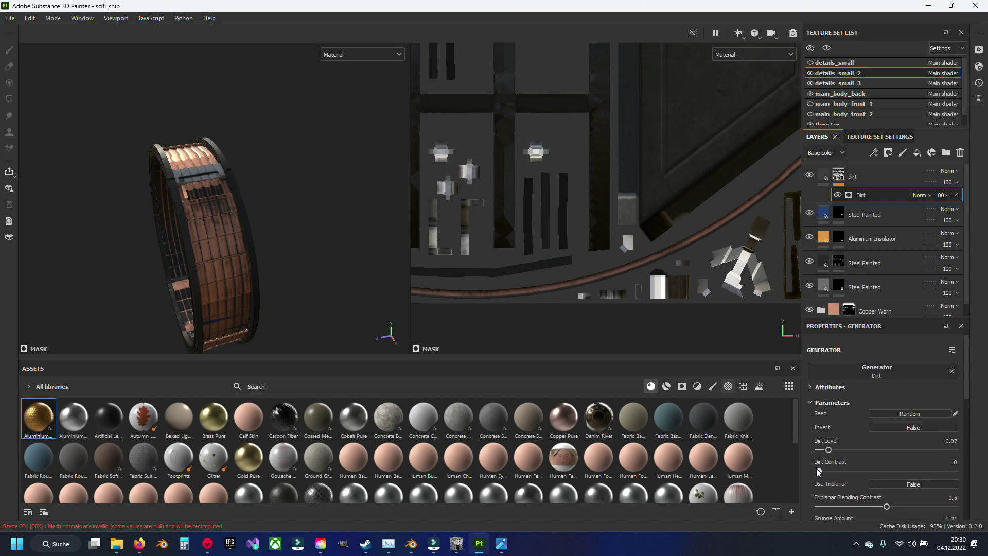
scroll(843, 466, down, 5)
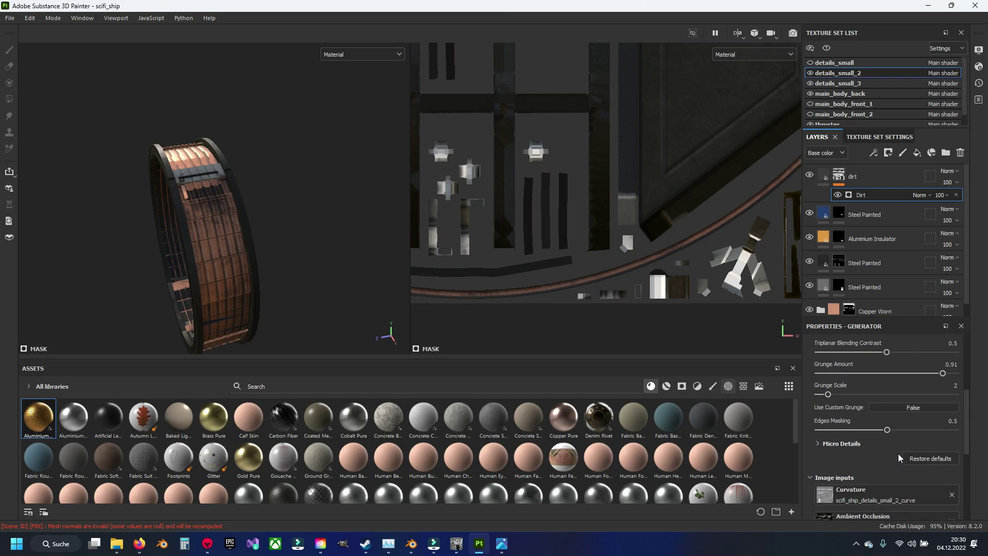
scroll(843, 466, down, 5)
scroll(843, 466, up, 10)
click(868, 175)
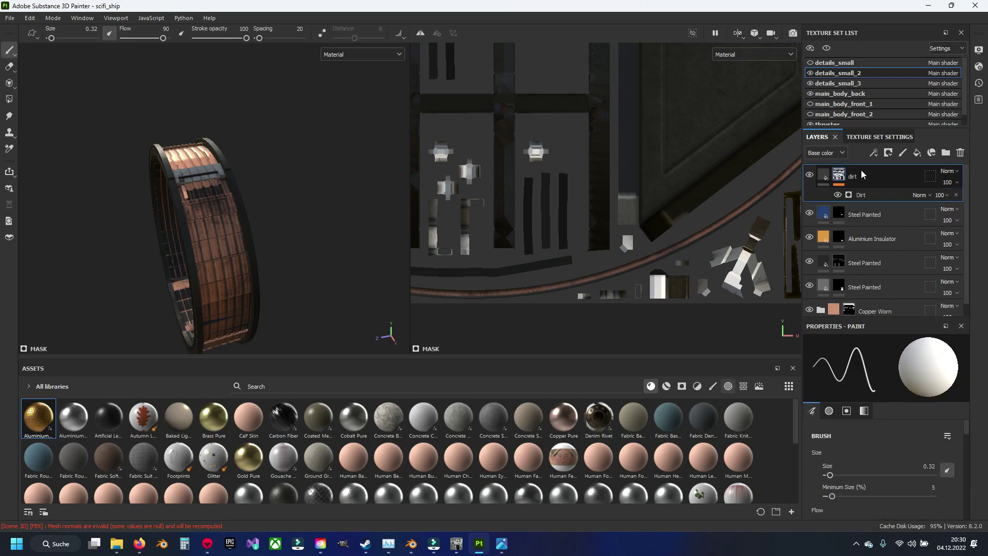
- Delete and restore the dirt layer, then set its base colour to grey #898989
key(Delete)
alt+drag(222, 252, 231, 246)
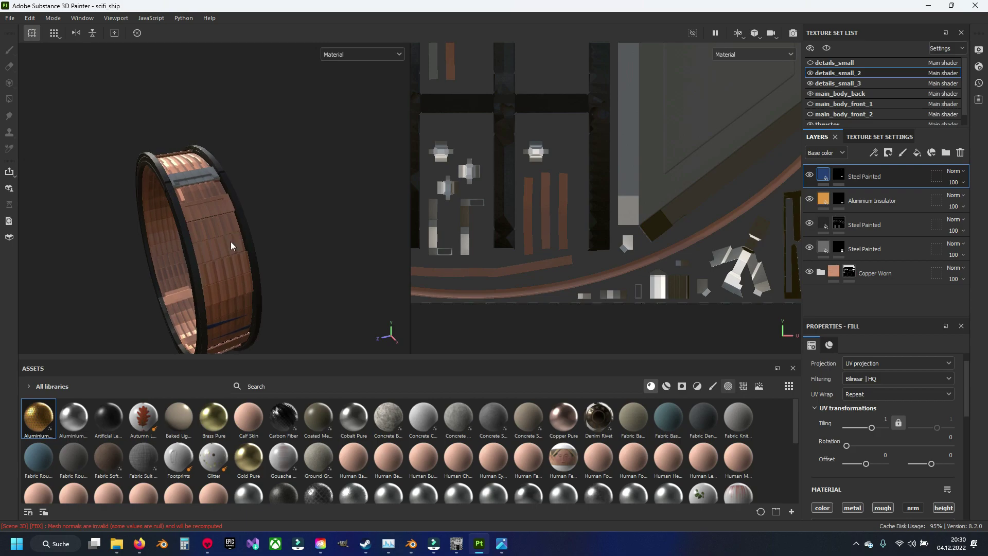
key(ctrl+z)
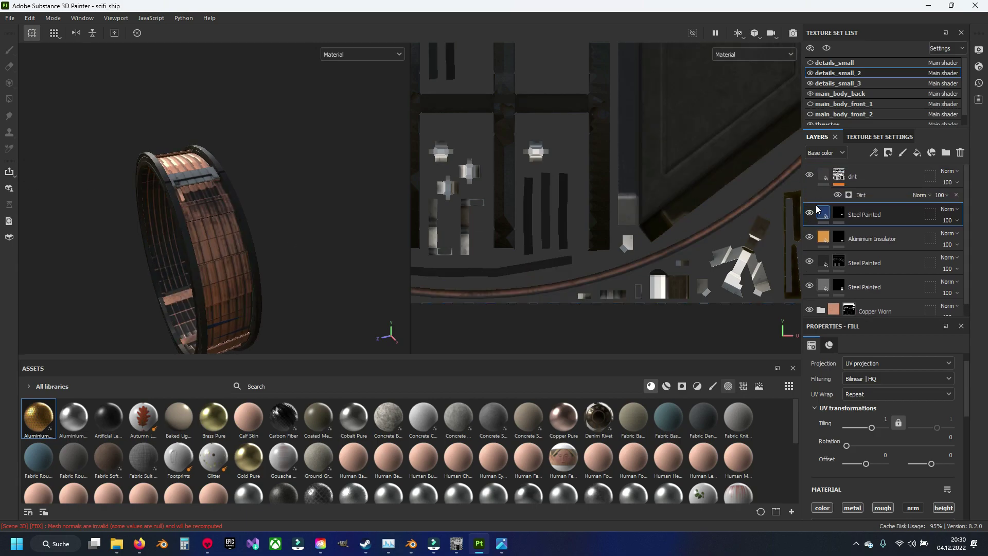
scroll(877, 465, down, 3)
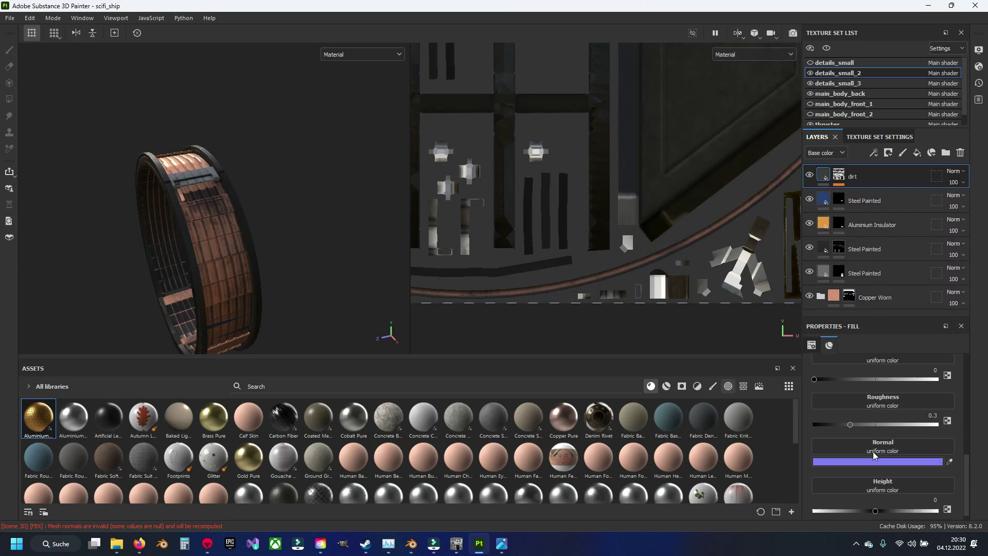
scroll(873, 452, down, 2)
scroll(865, 407, up, 2)
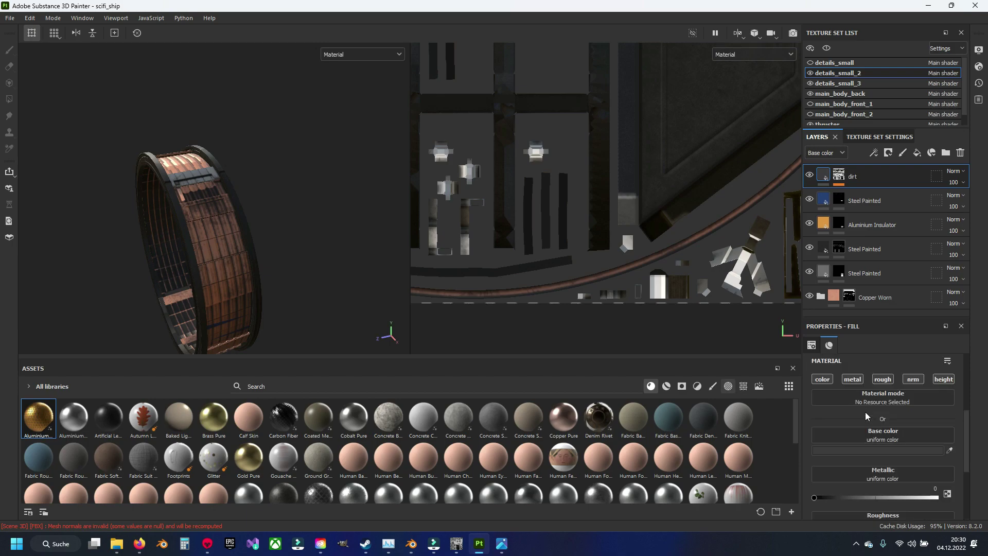
click(868, 453)
drag(744, 335, 740, 315)
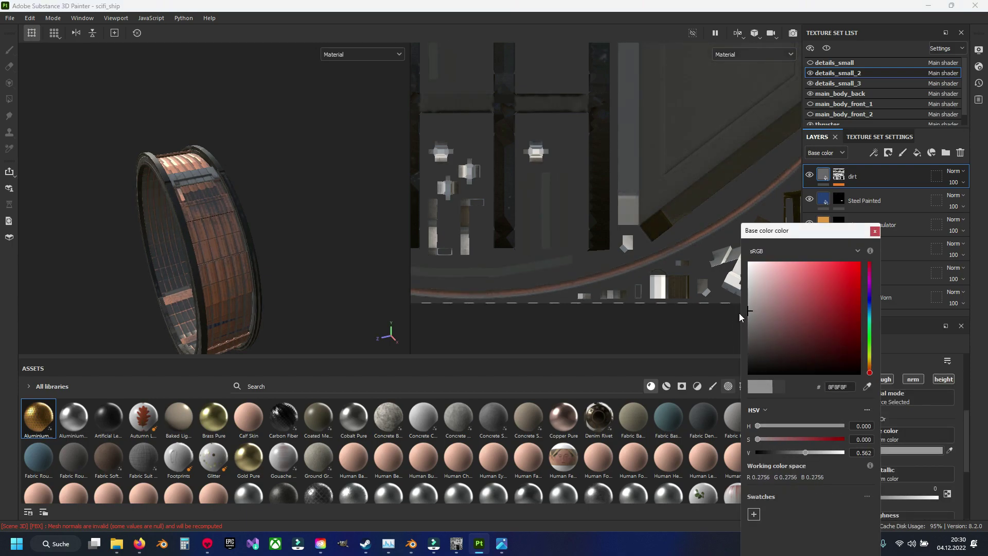
click(875, 231)
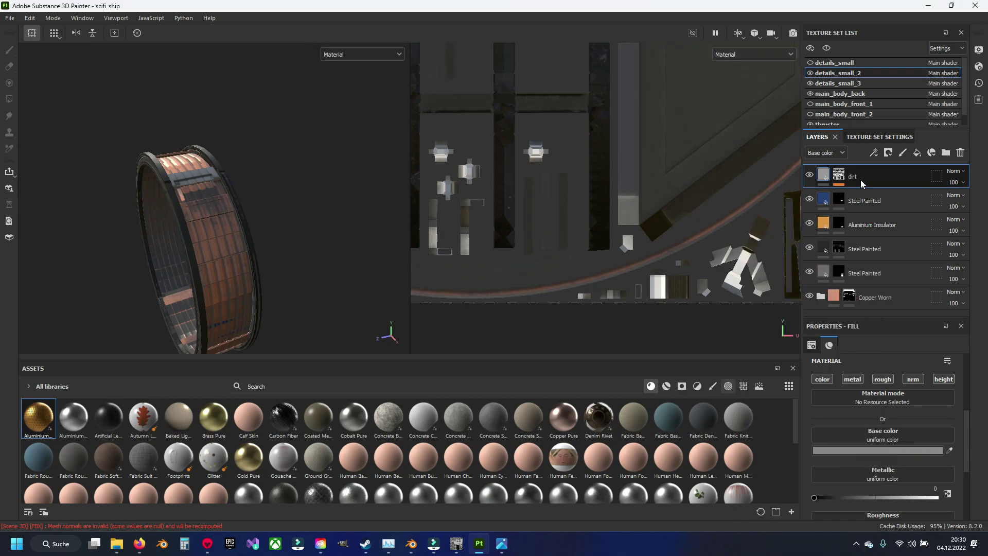
- Delete the dirt layer and toggle details_small_2 and details_small_3 visibility to inspect the ship
key(Delete)
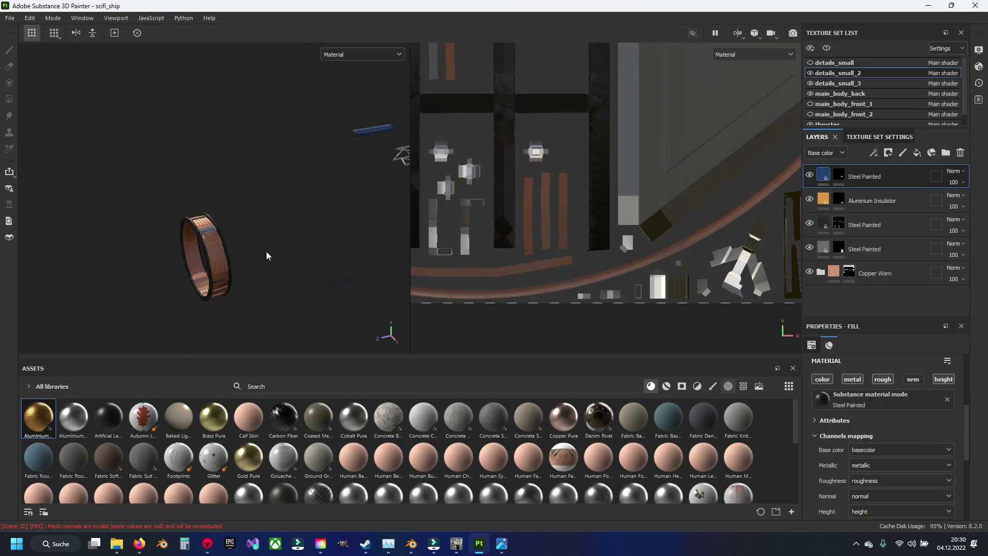
alt+drag(266, 251, 363, 209)
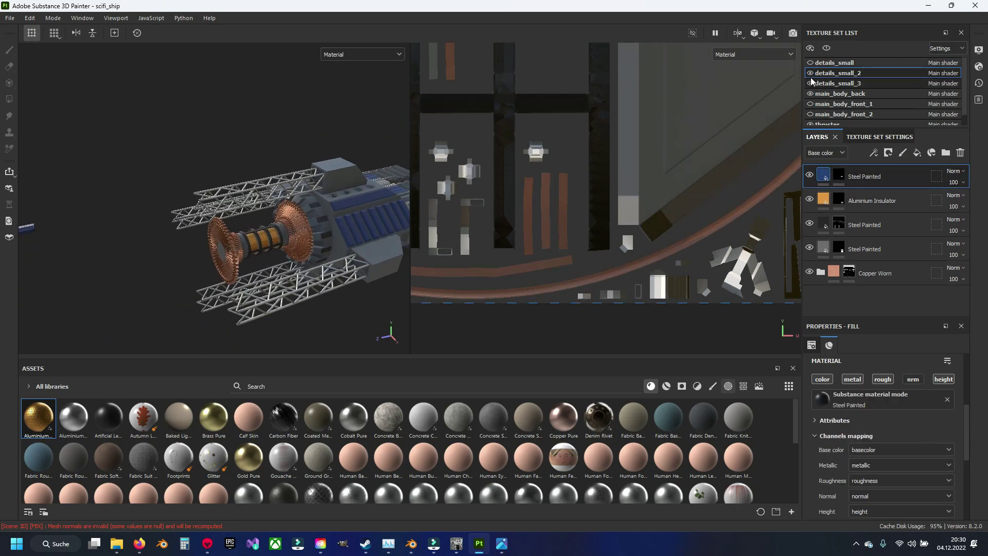
key(f)
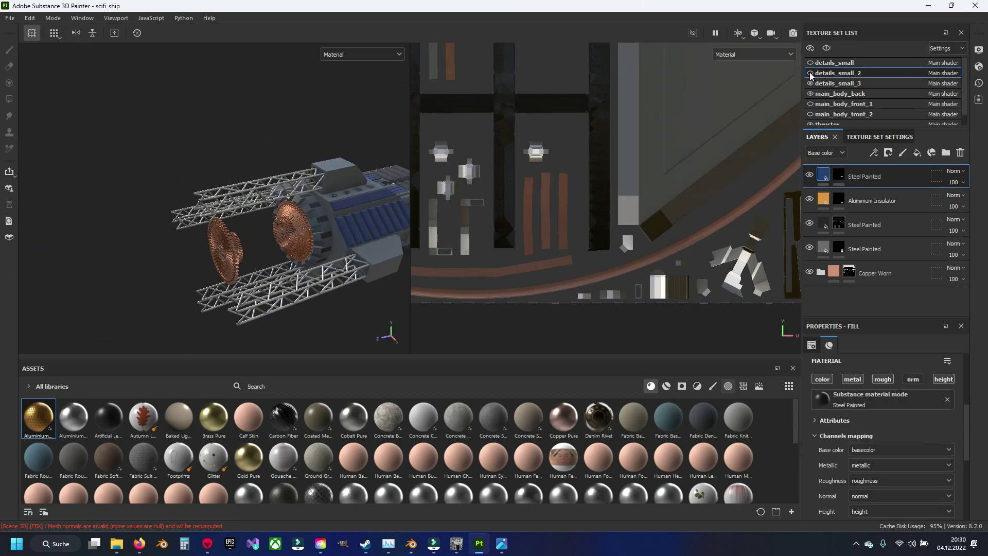
click(811, 73)
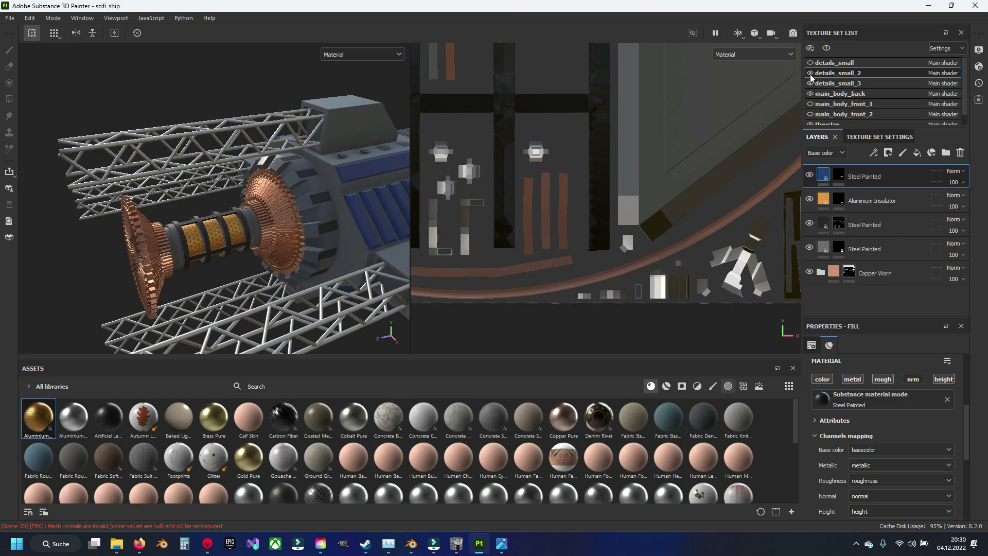
click(810, 74)
alt+drag(181, 269, 194, 242)
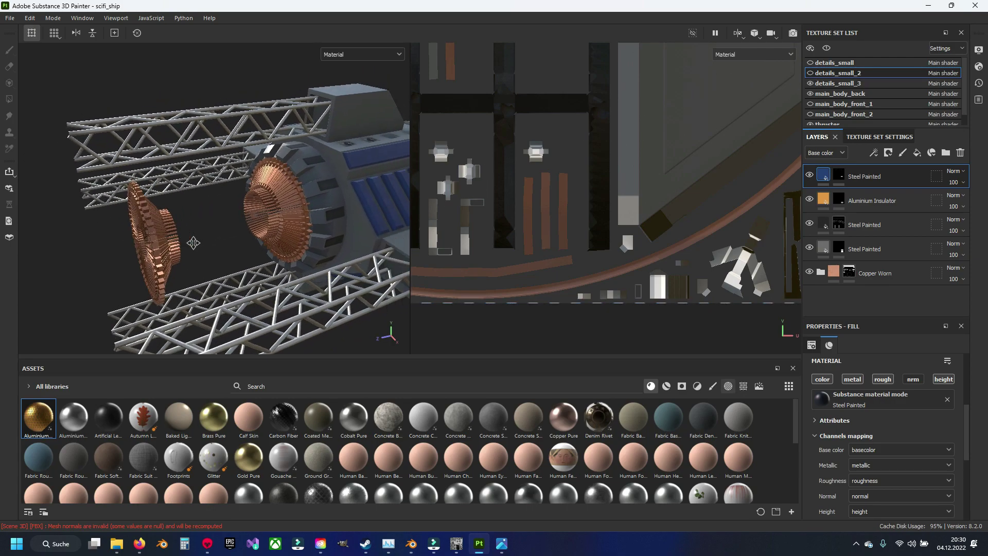
click(810, 84)
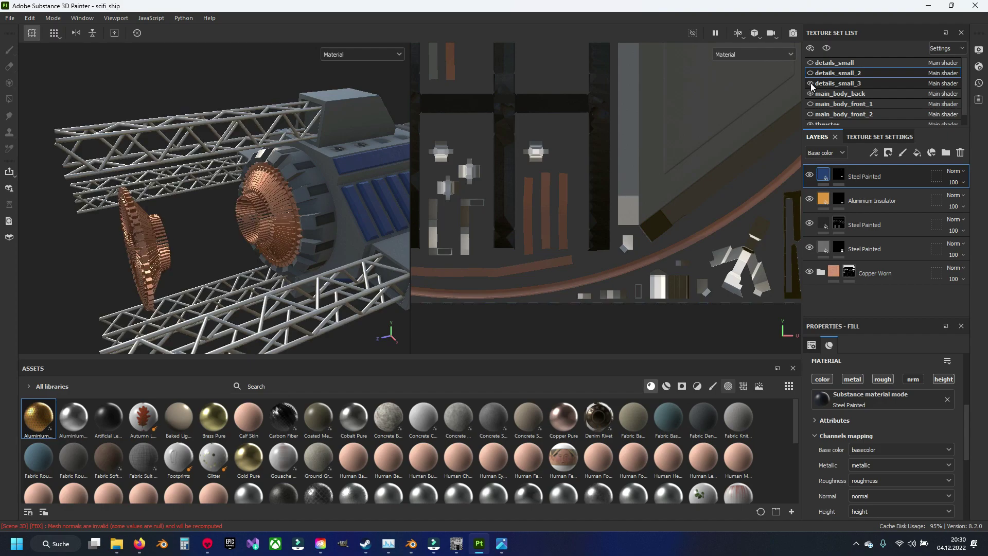
click(811, 83)
alt+drag(282, 201, 230, 190)
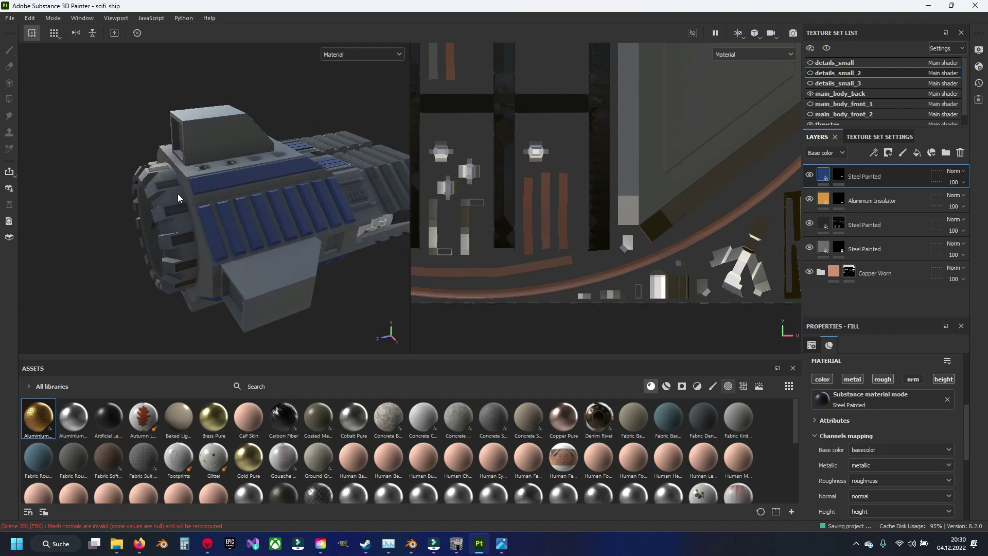
- Save the project, check the hull's visibility, and select the main_body_back texture set
key(ctrl)
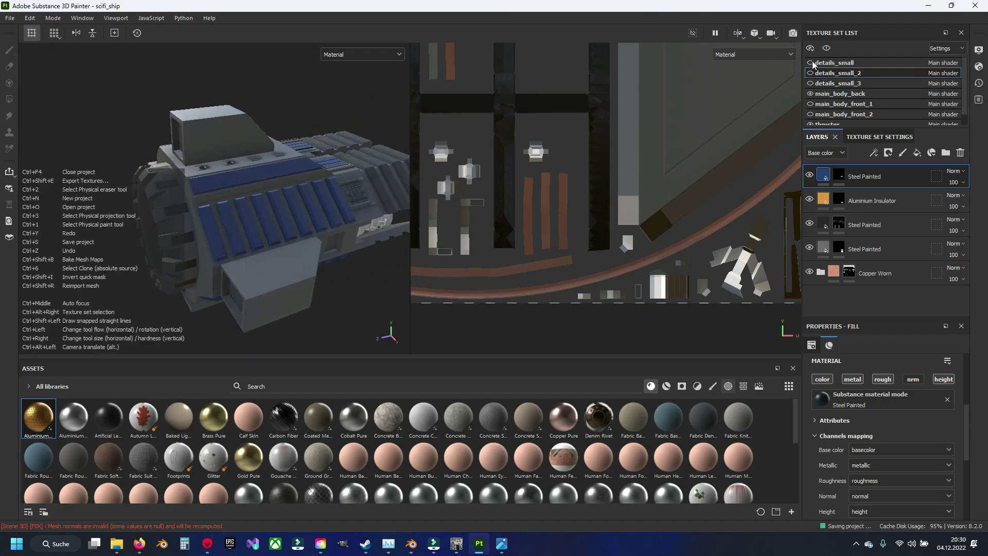
click(811, 94)
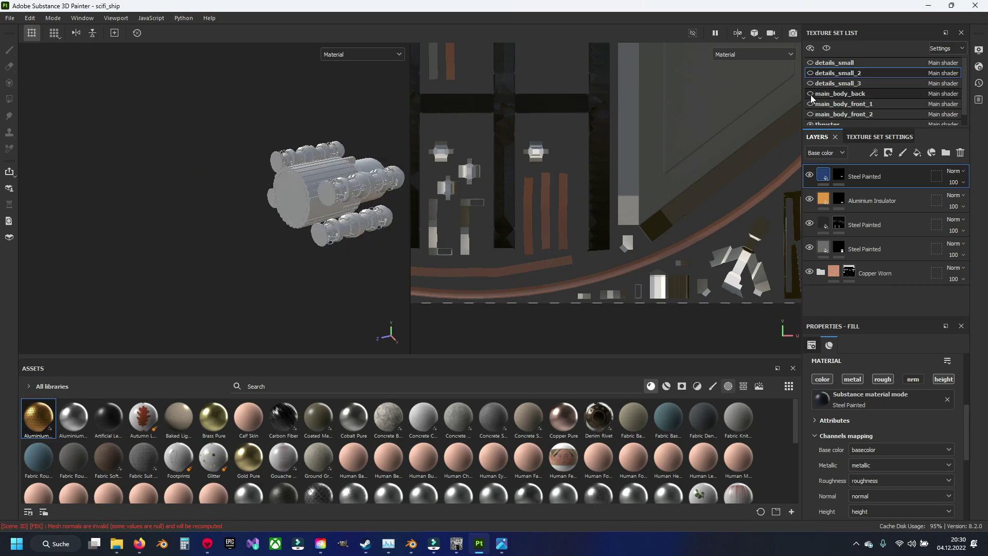
click(811, 94)
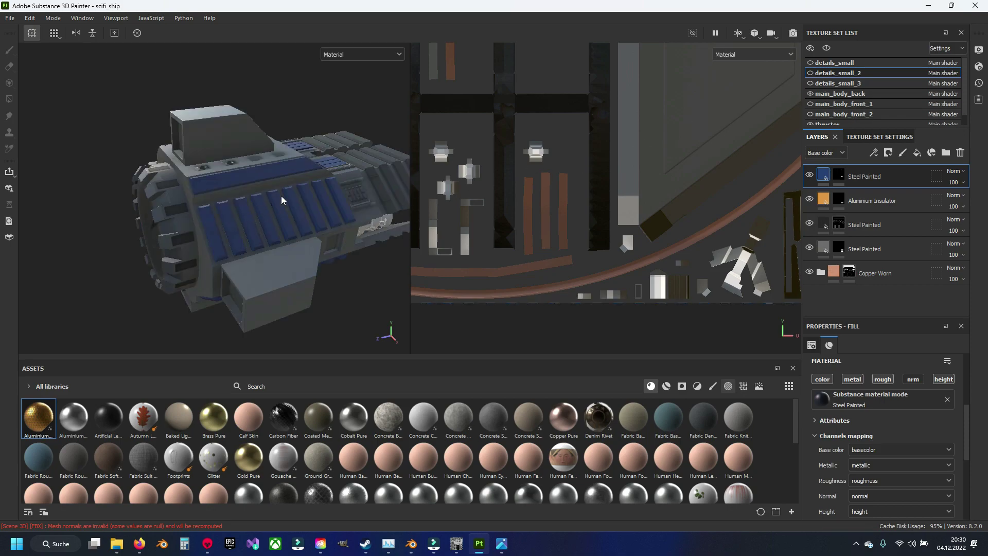
alt+drag(282, 207, 557, 138)
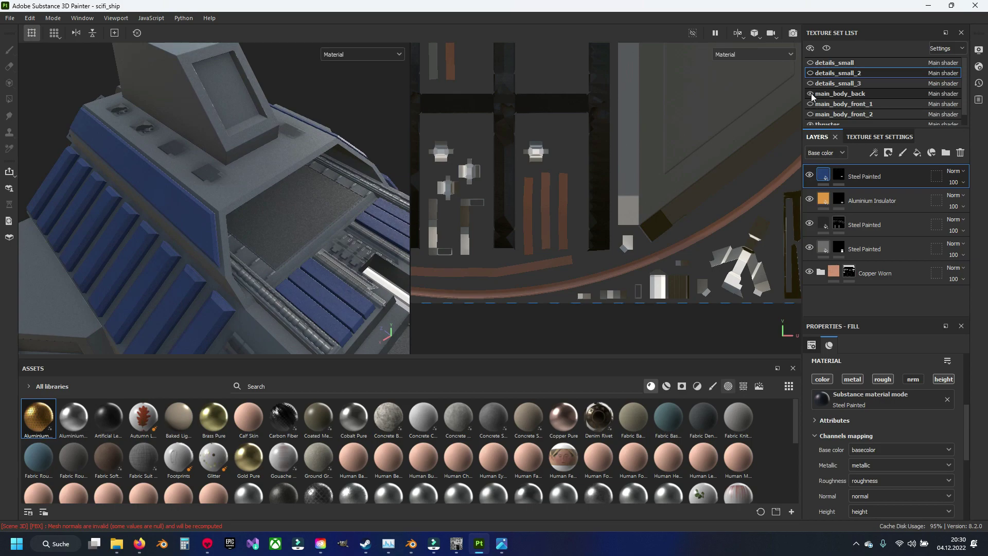
click(810, 94)
click(811, 94)
mouse_move(93, 235)
alt+mouse_down()
mouse_move(103, 249)
mouse_move(199, 214)
mouse_move(239, 240)
alt+mouse_up()
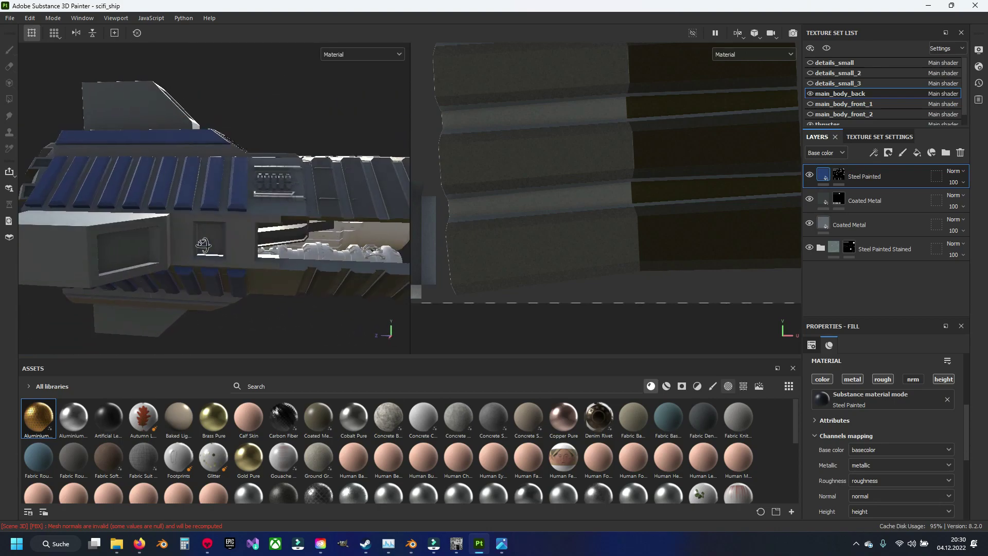
- On the Coated Metal mask, polygon-fill the window recess by UV chunk
scroll(239, 239, up, 3)
scroll(248, 231, up, 3)
scroll(191, 251, up, 2)
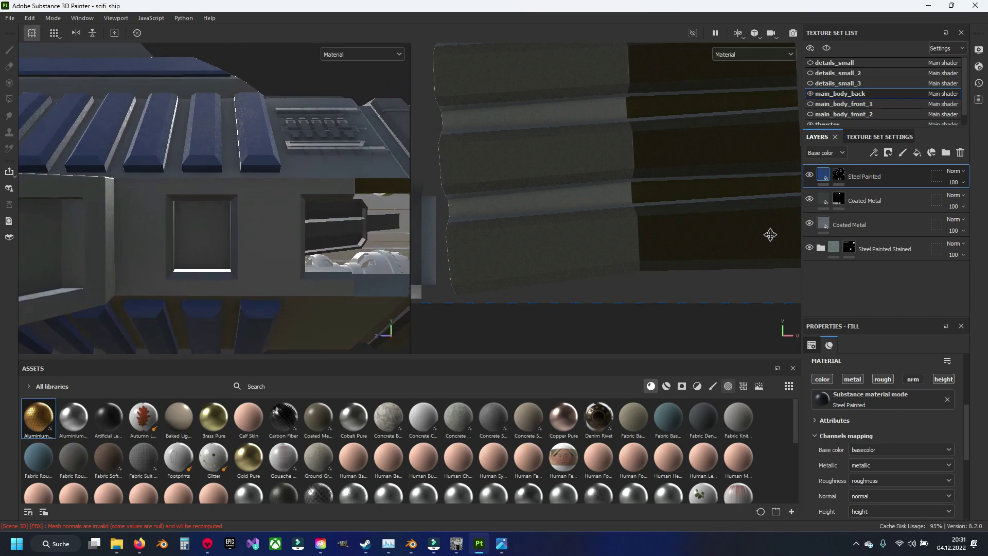
click(845, 203)
click(9, 98)
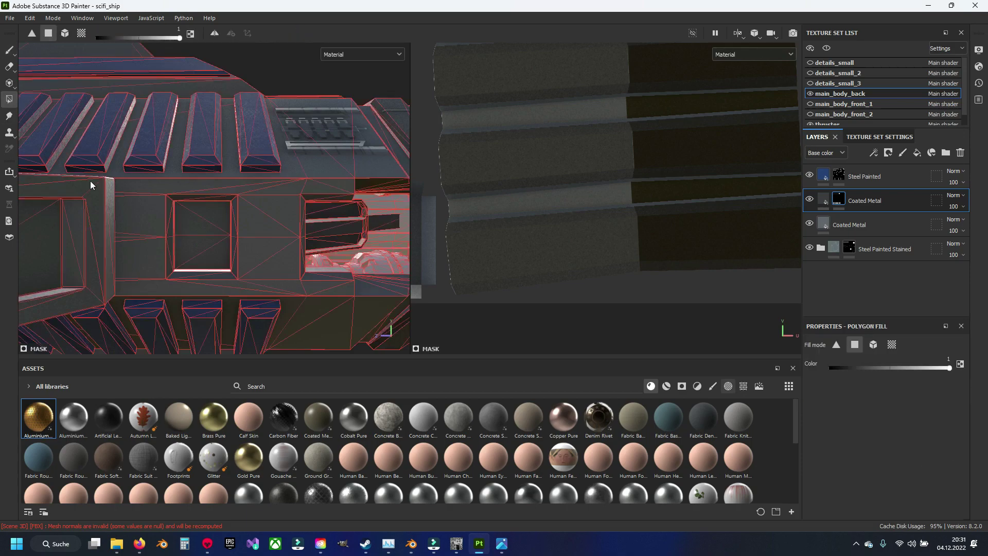
click(82, 33)
click(193, 236)
- Orbit to a close-up above the side recess and switch back to brush painting
alt+drag(323, 159, 190, 231)
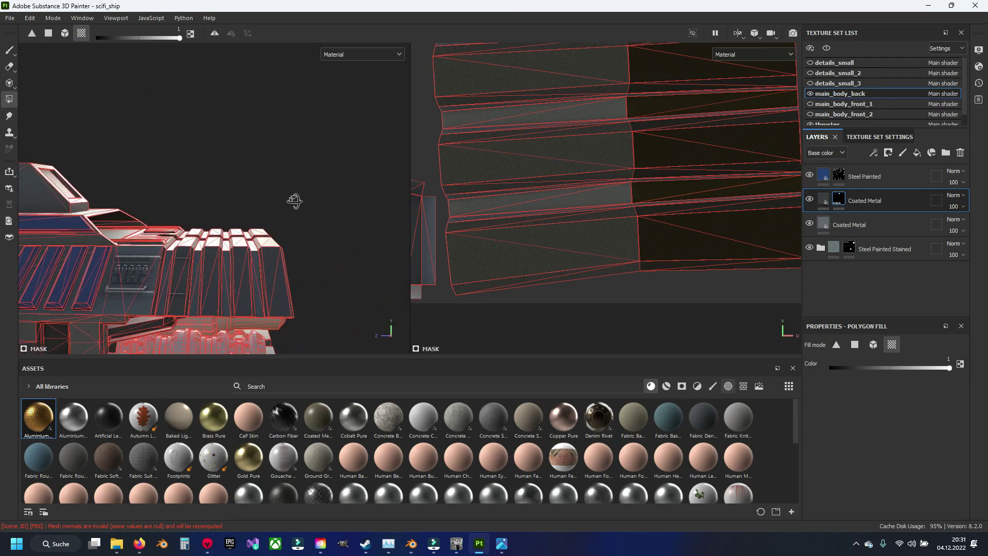
scroll(221, 190, up, 5)
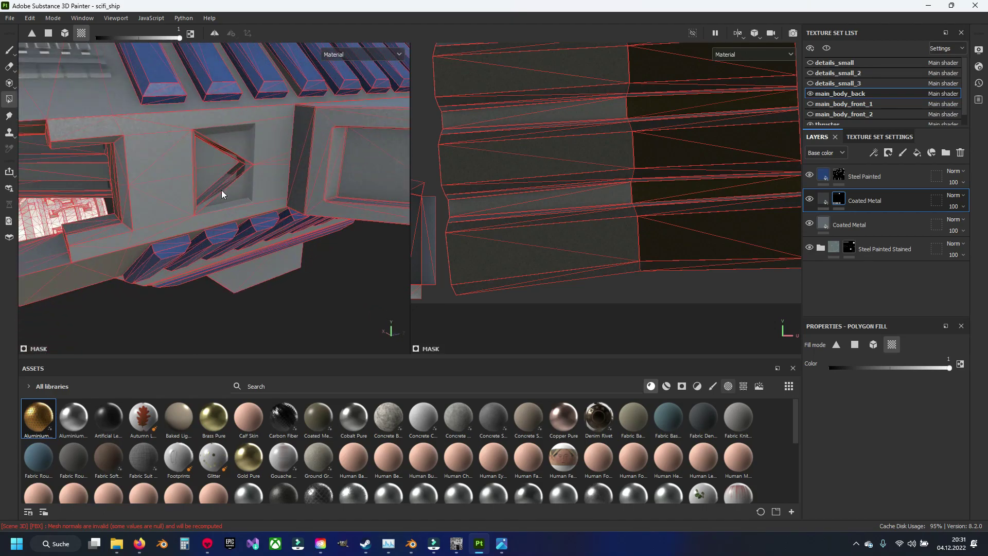
mouse_move(221, 165)
alt+mouse_down()
mouse_move(175, 197)
mouse_move(190, 218)
mouse_move(172, 250)
mouse_move(237, 230)
alt+mouse_up()
scroll(175, 197, up, 3)
scroll(190, 218, down, 3)
key(1)
scroll(191, 218, down, 3)
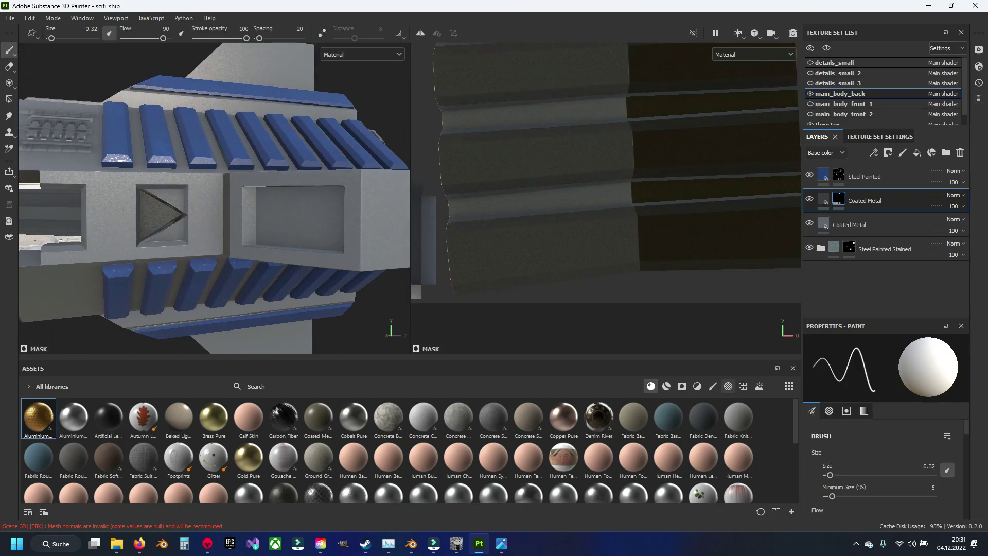
scroll(228, 223, down, 2)
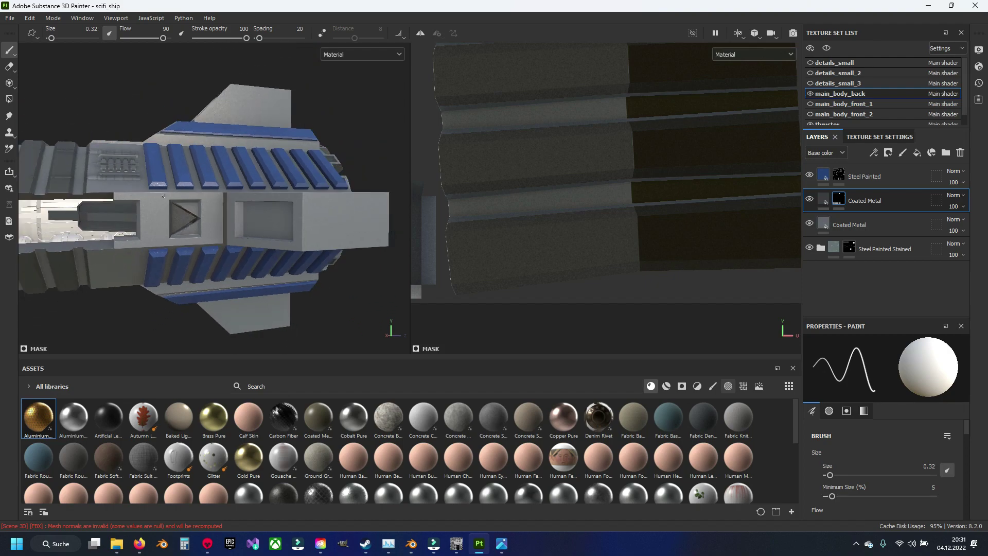
- Turn polygon-fill mode back on and orbit to the ship's round thruster end
mouse_move(227, 223)
alt+mouse_down()
mouse_move(113, 260)
mouse_move(314, 276)
mouse_move(309, 298)
alt+mouse_up()
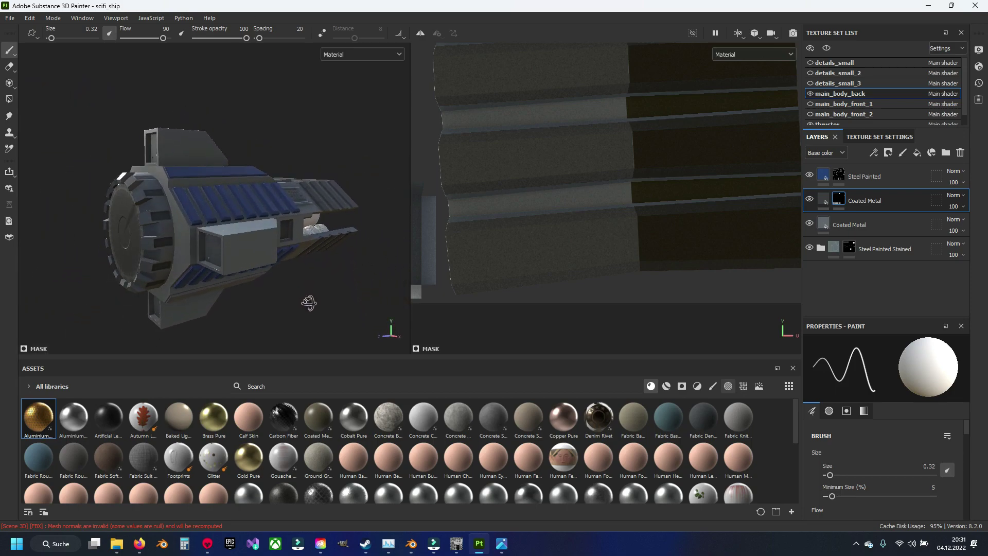
scroll(215, 217, up, 5)
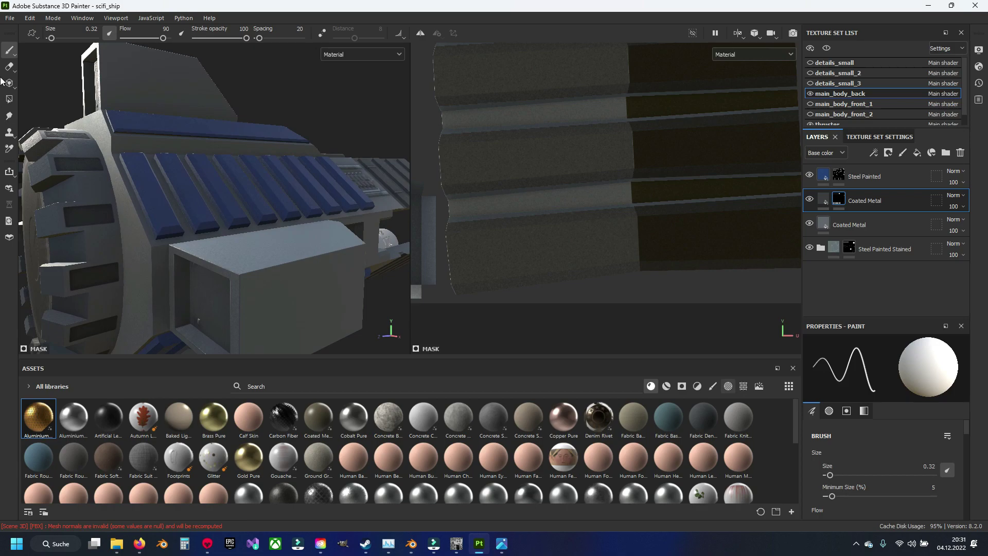
click(10, 101)
scroll(214, 310, down, 3)
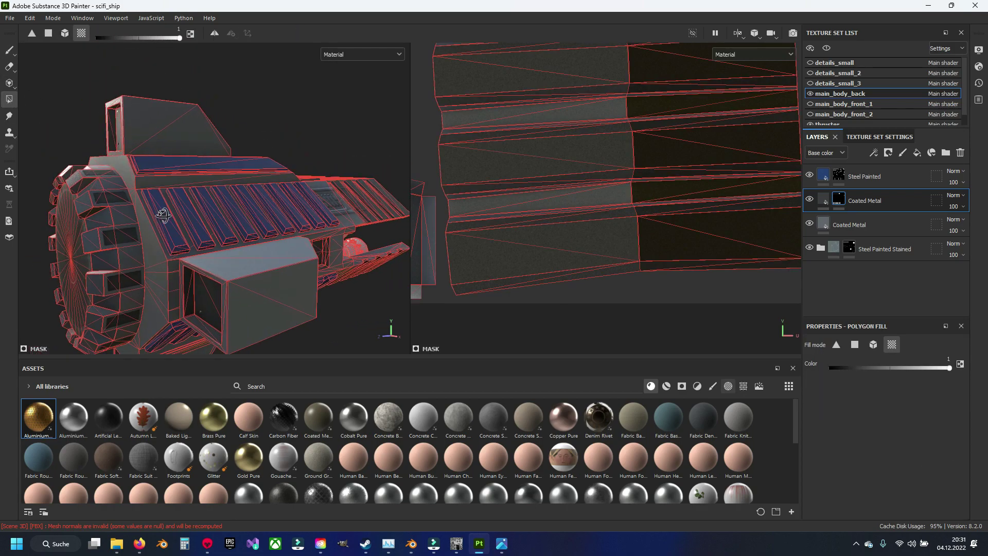
mouse_move(214, 310)
alt+mouse_down()
mouse_move(73, 123)
mouse_move(172, 127)
mouse_move(129, 273)
alt+mouse_up()
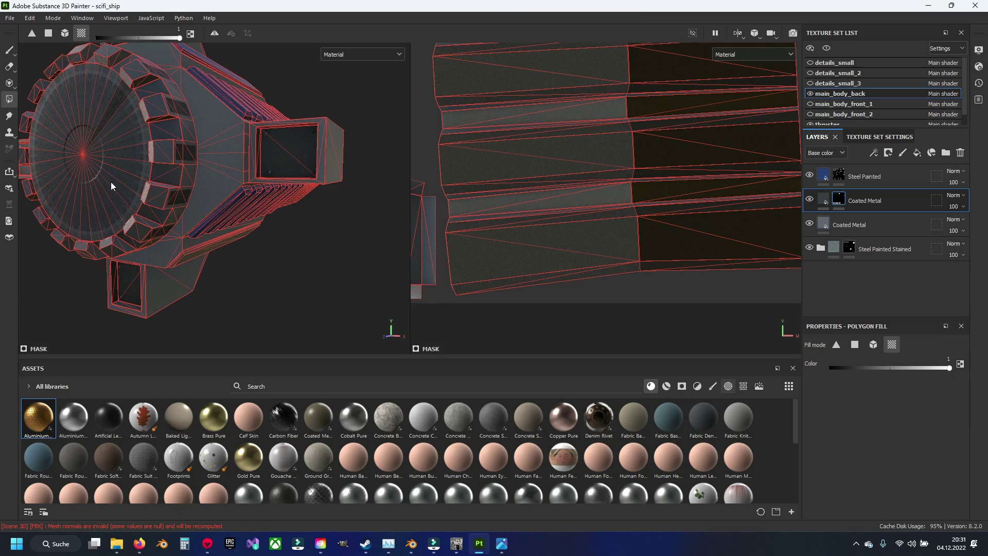
mouse_move(111, 183)
alt+mouse_down()
mouse_move(217, 240)
mouse_move(170, 241)
alt+mouse_up()
- Return to brush painting and orbit to an oblique view of the blue hull panels
click(10, 50)
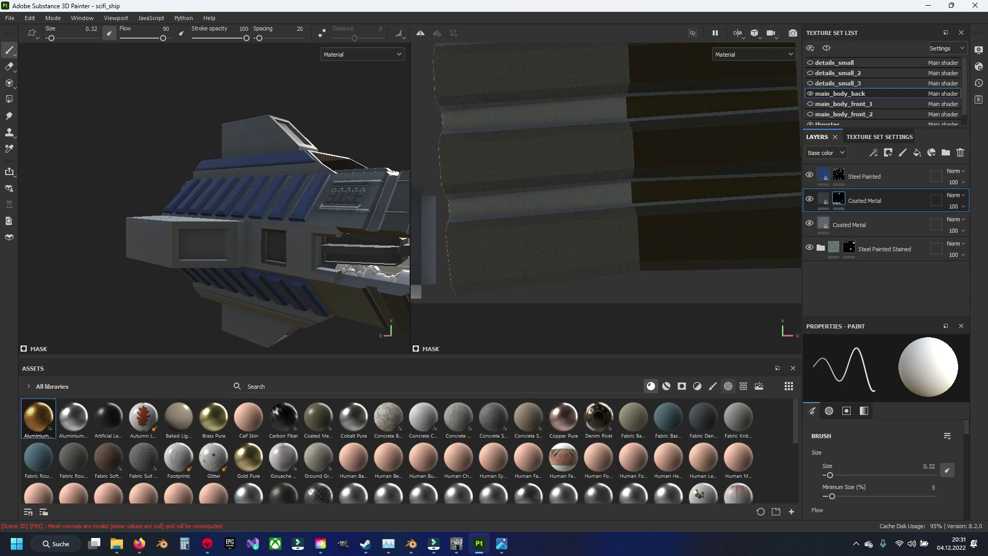
alt+drag(241, 265, 237, 242)
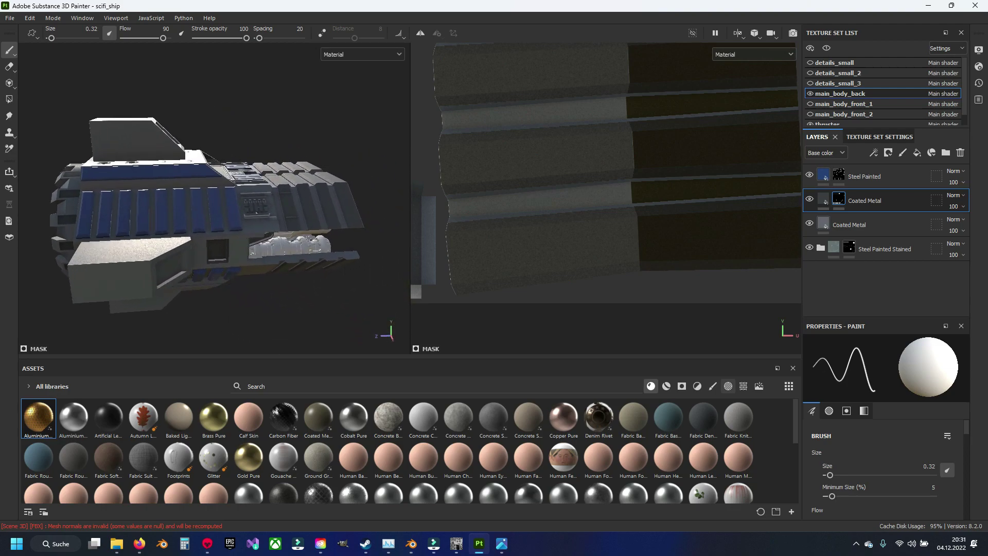
mouse_move(257, 212)
alt+mouse_down()
mouse_move(218, 249)
mouse_move(202, 231)
alt+mouse_up()
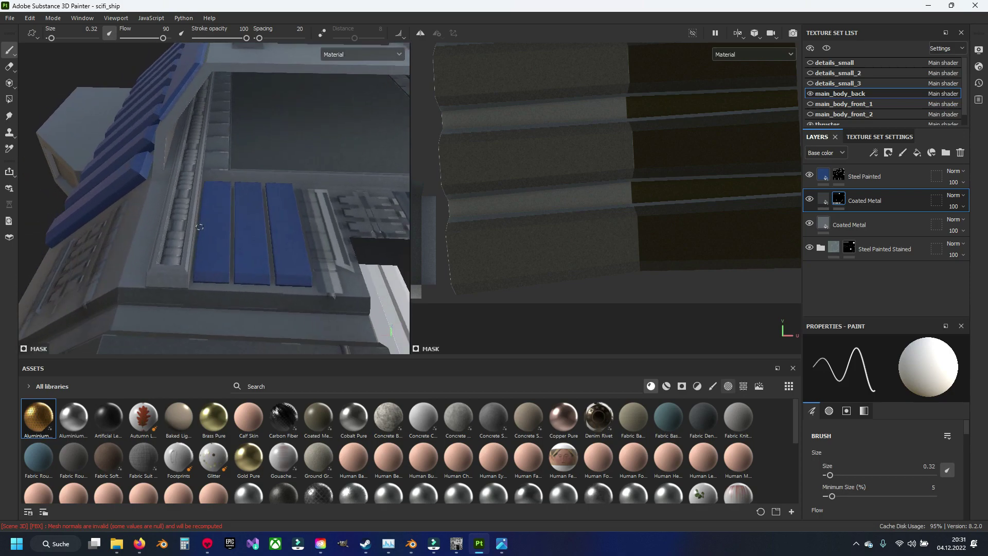
alt+middle_drag(202, 231, 230, 211)
alt+drag(228, 215, 196, 226)
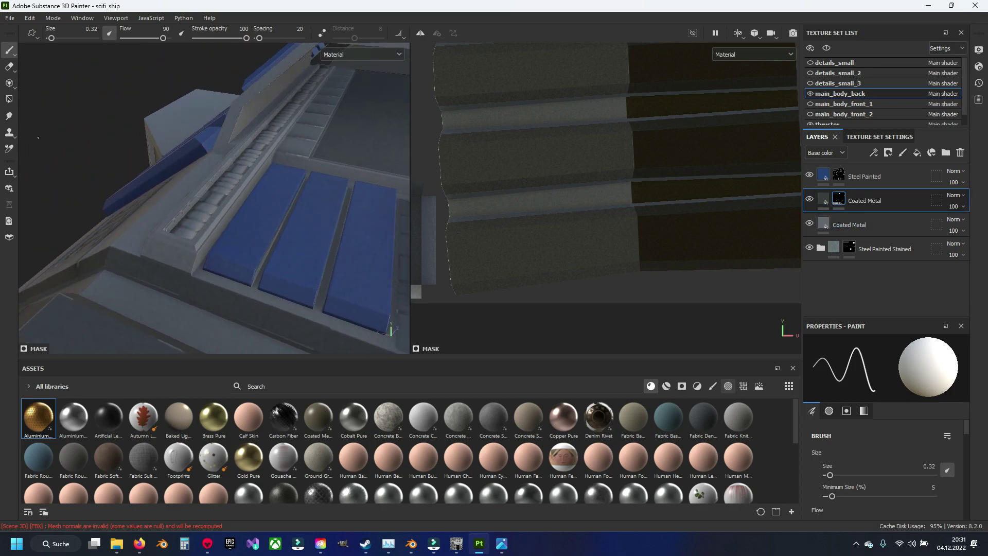
- Briefly try polygon fill over the blue panels, then go back to brush painting
click(7, 101)
mouse_move(190, 203)
alt+mouse_down()
mouse_move(158, 234)
mouse_move(161, 265)
alt+mouse_up()
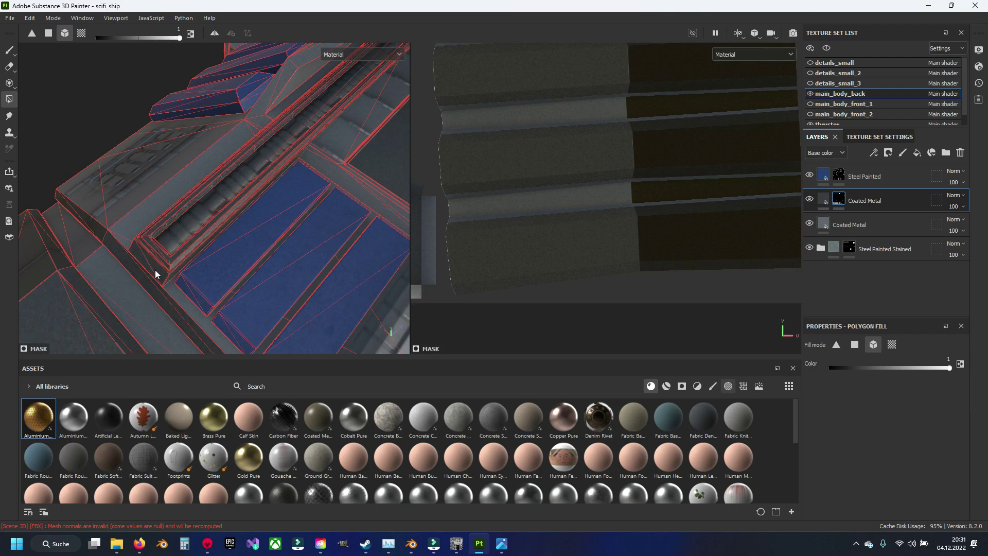
alt+middle_drag(156, 270, 245, 269)
scroll(236, 281, up, 3)
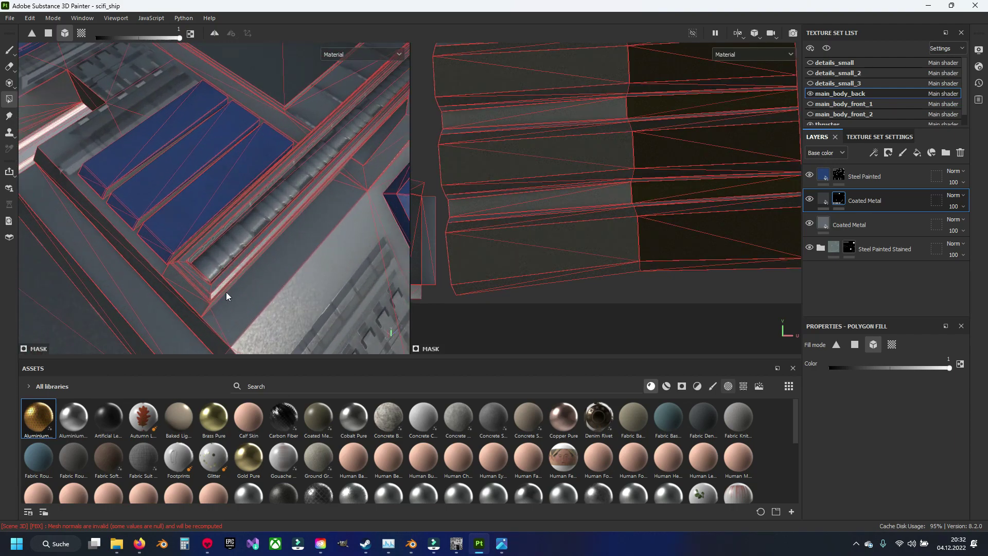
key(1)
alt+drag(165, 184, 289, 195)
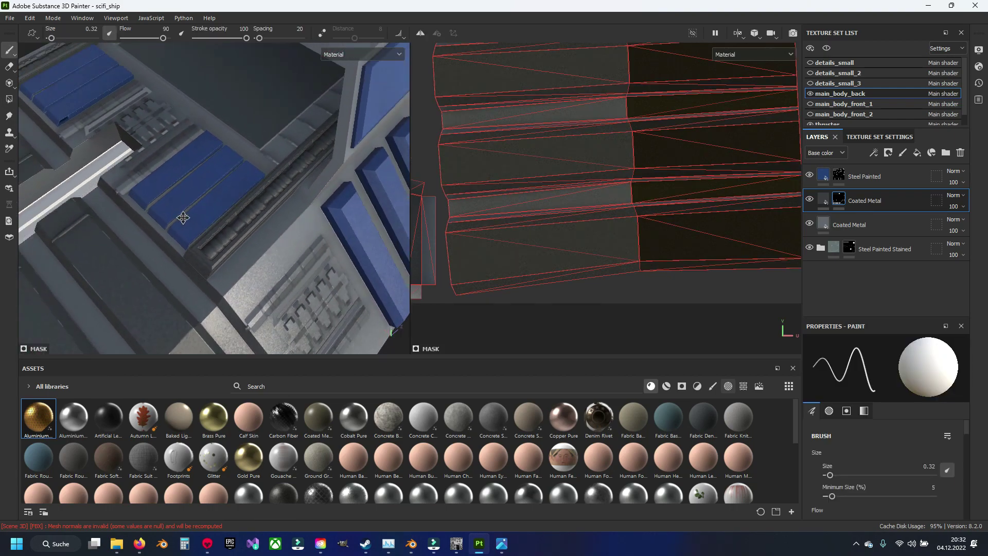
- Pan across the 2D UV sheet and zoom into the ribbed column island
scroll(577, 184, down, 5)
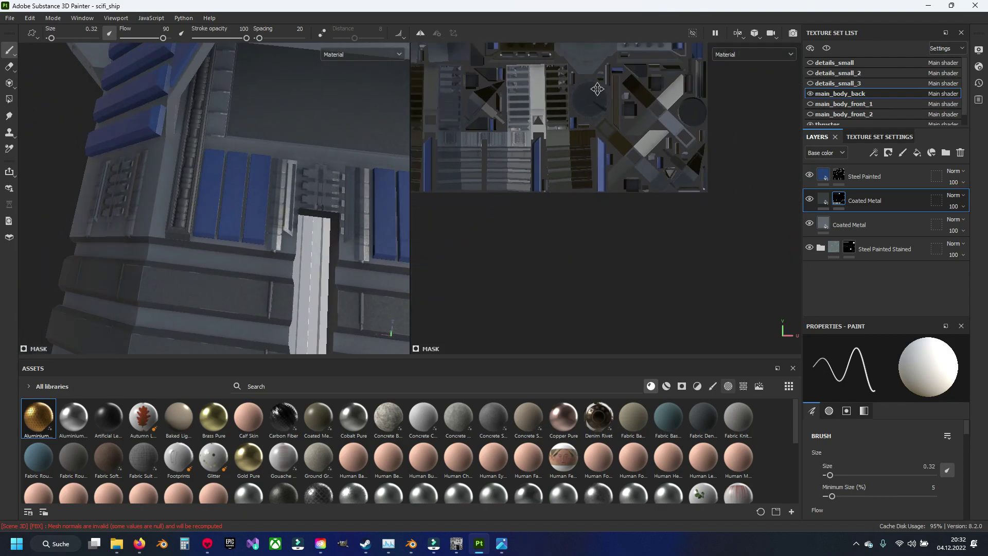
mouse_move(576, 185)
middle_down()
mouse_move(611, 131)
mouse_move(593, 89)
mouse_move(598, 41)
middle_up()
mouse_move(661, 223)
middle_down()
mouse_move(621, 199)
mouse_move(584, 214)
middle_up()
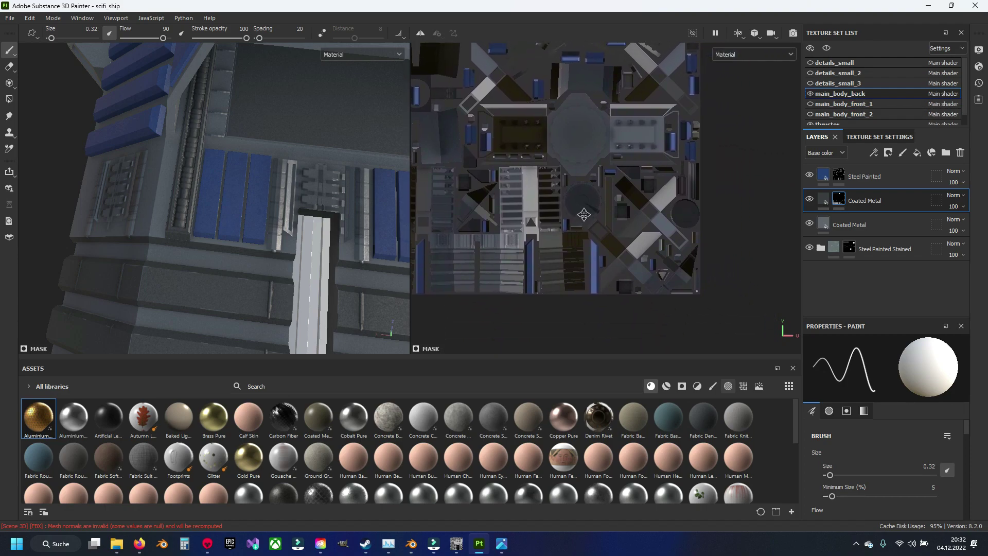
scroll(655, 254, up, 2)
scroll(654, 254, up, 2)
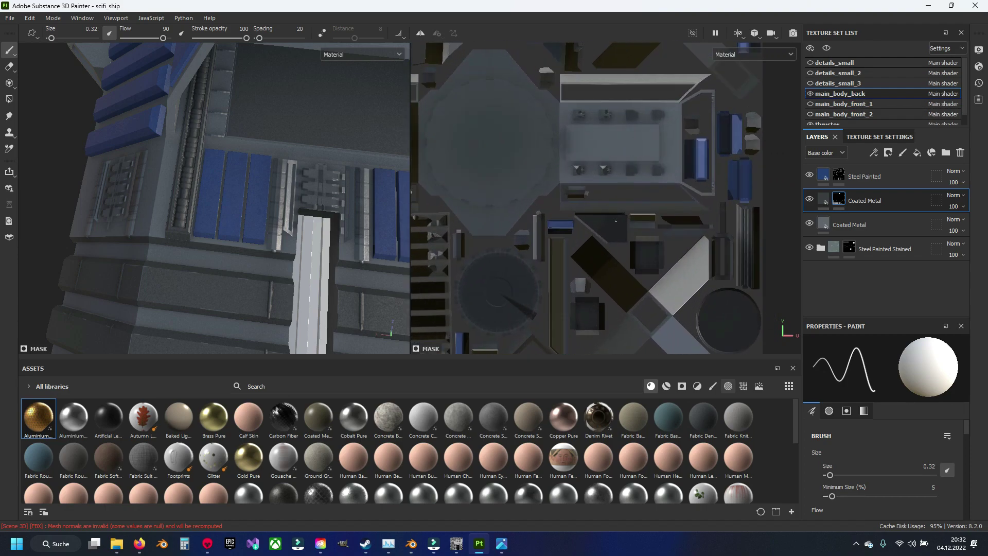
scroll(655, 255, up, 2)
scroll(654, 255, up, 2)
scroll(654, 254, up, 2)
scroll(625, 224, up, 2)
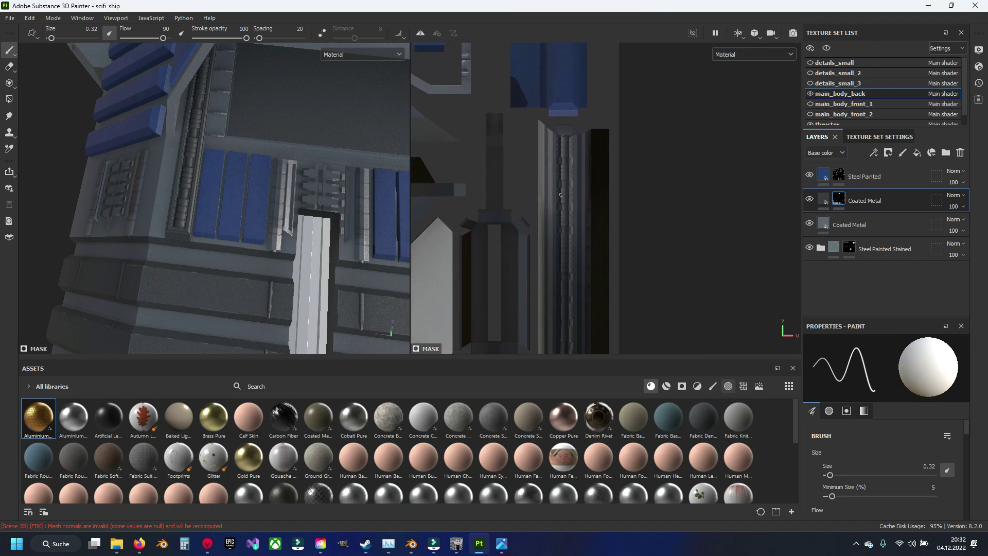
scroll(595, 193, up, 2)
scroll(566, 163, up, 2)
scroll(566, 163, down, 1)
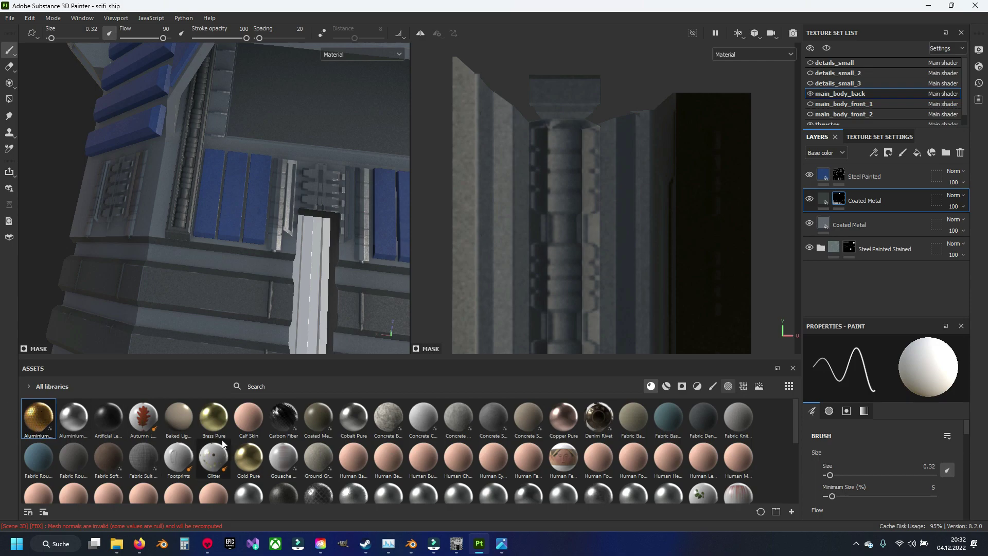
- Add the Copper Worn smart material from a 'coppe' search and move it to the stack top
text(co)
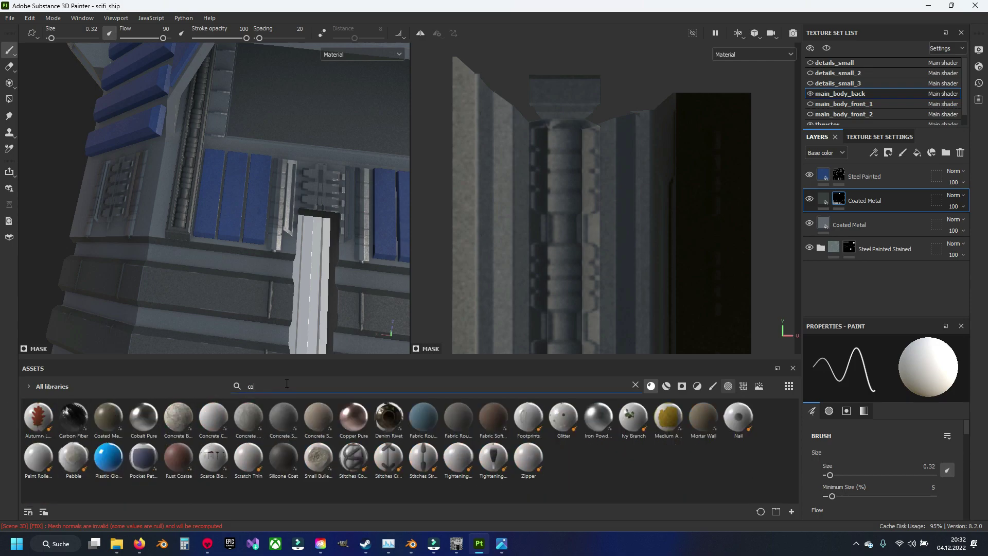
text(pper)
click(667, 386)
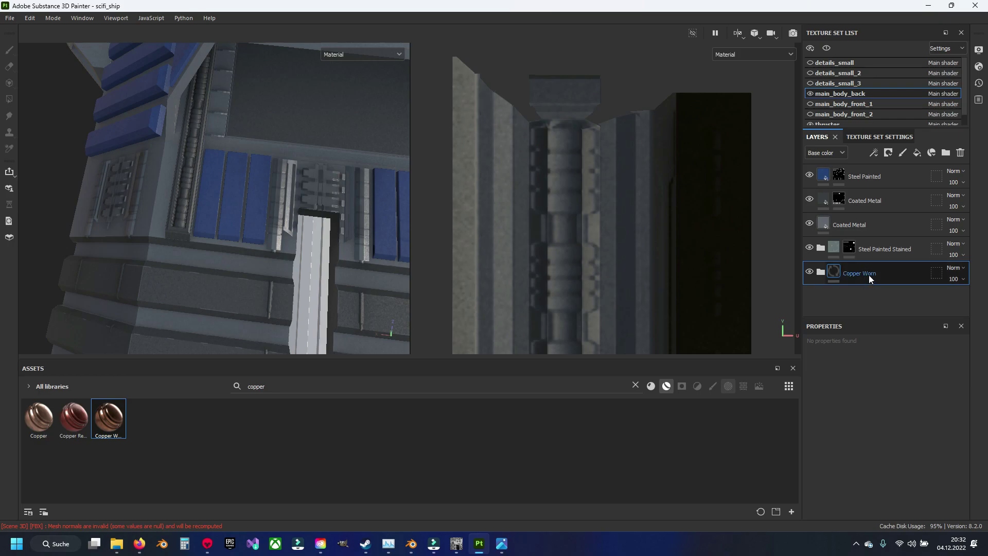
drag(869, 275, 861, 171)
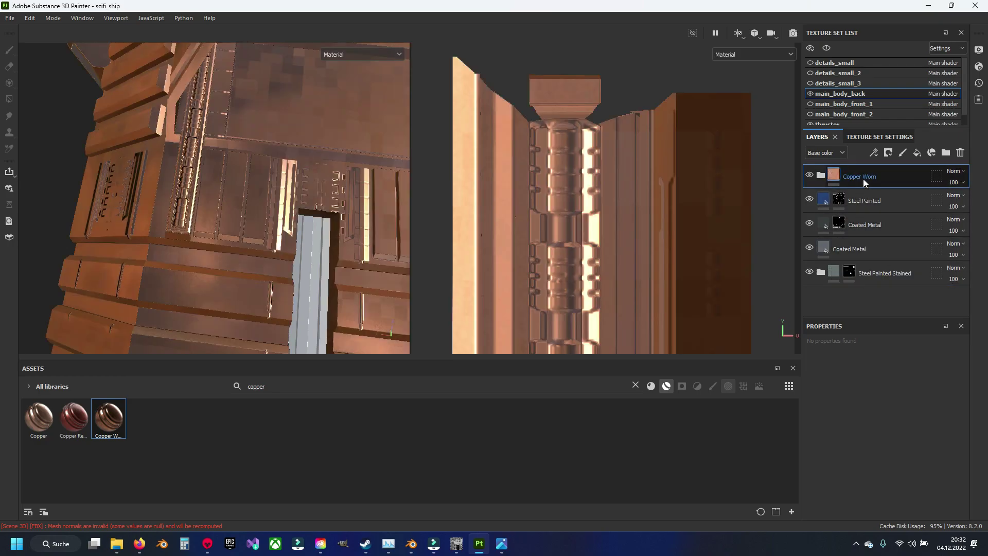
right_click(863, 178)
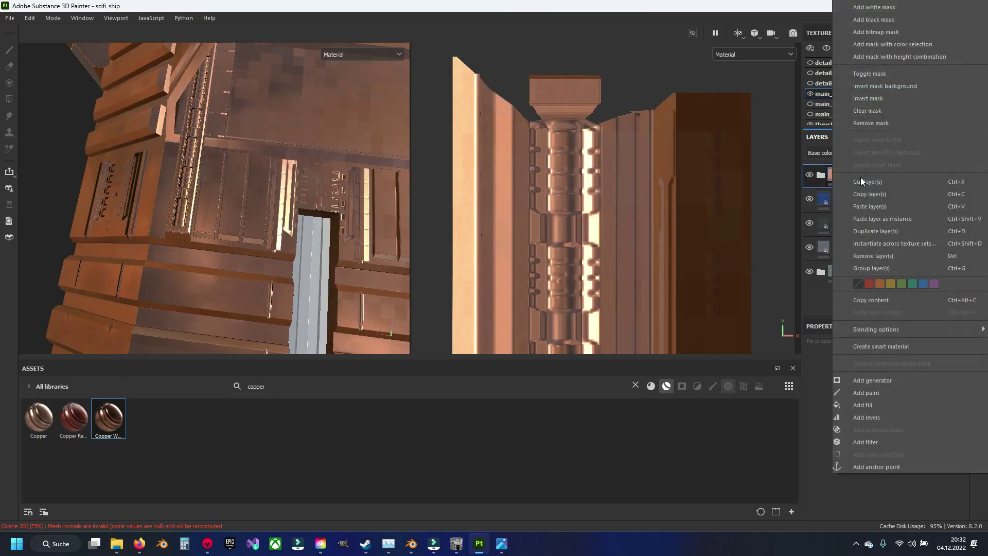
click(810, 310)
- Lower the Base Metal layer's roughness and give the Copper Worn folder a black mask
click(821, 179)
click(857, 218)
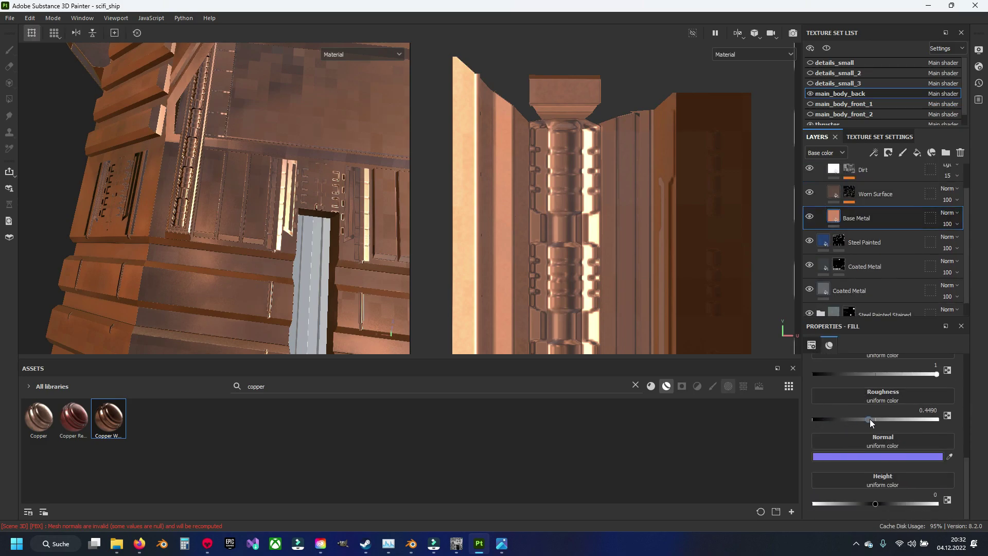
drag(870, 419, 858, 421)
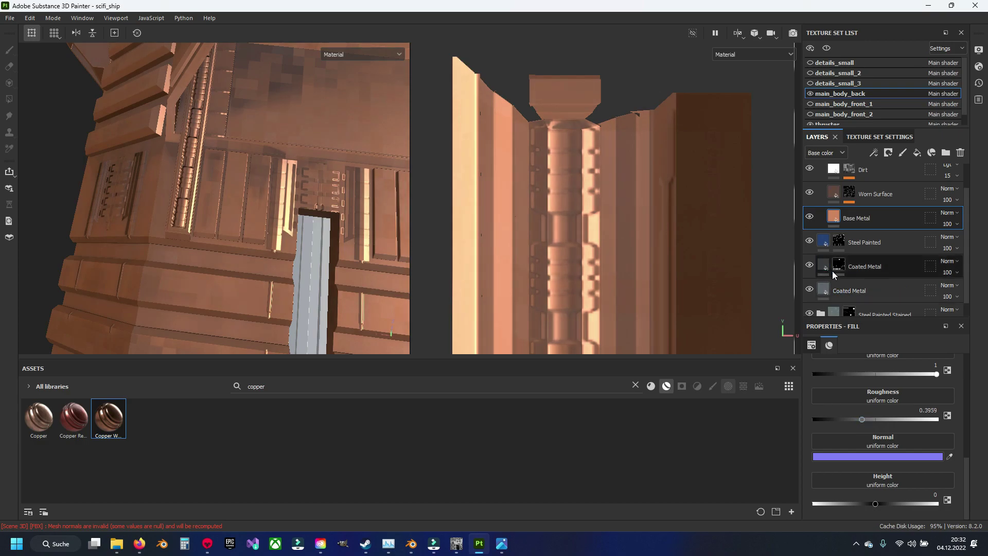
scroll(870, 216, up, 2)
click(822, 178)
right_click(846, 181)
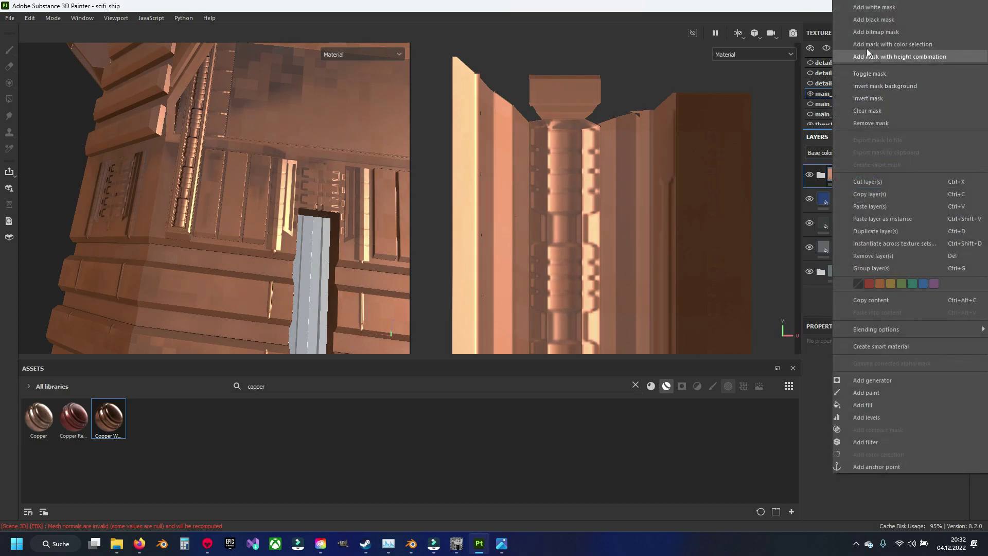
click(880, 53)
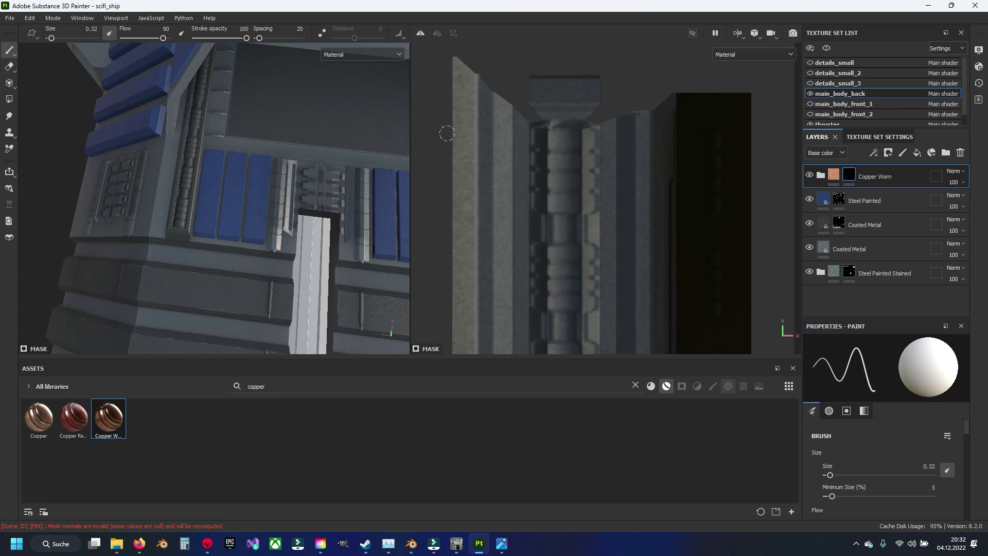
scroll(538, 136, up, 2)
scroll(538, 137, up, 1)
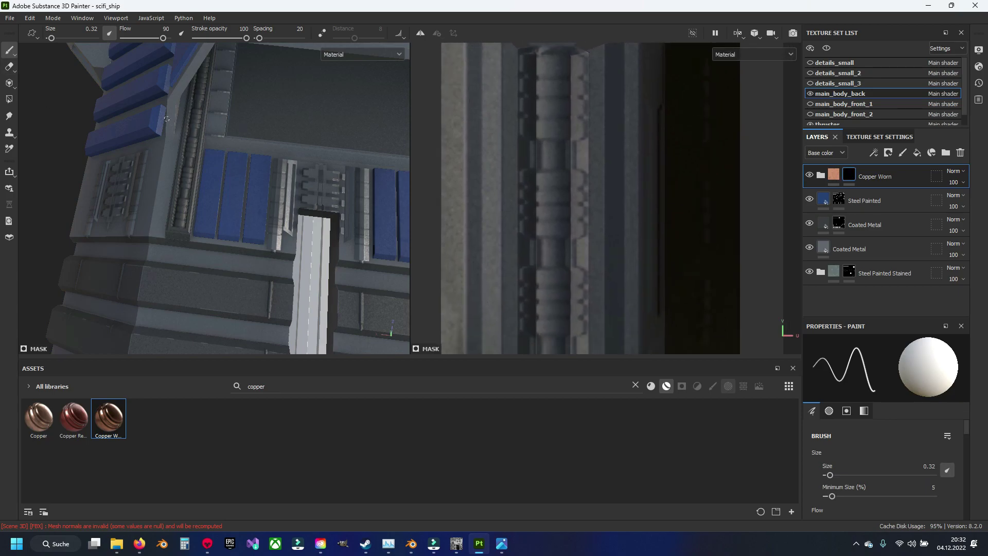
- Switch to Polygon Fill and fill the copper column's polygons with Copper Worn in the 2D view
click(9, 99)
middle_drag(452, 165, 505, 192)
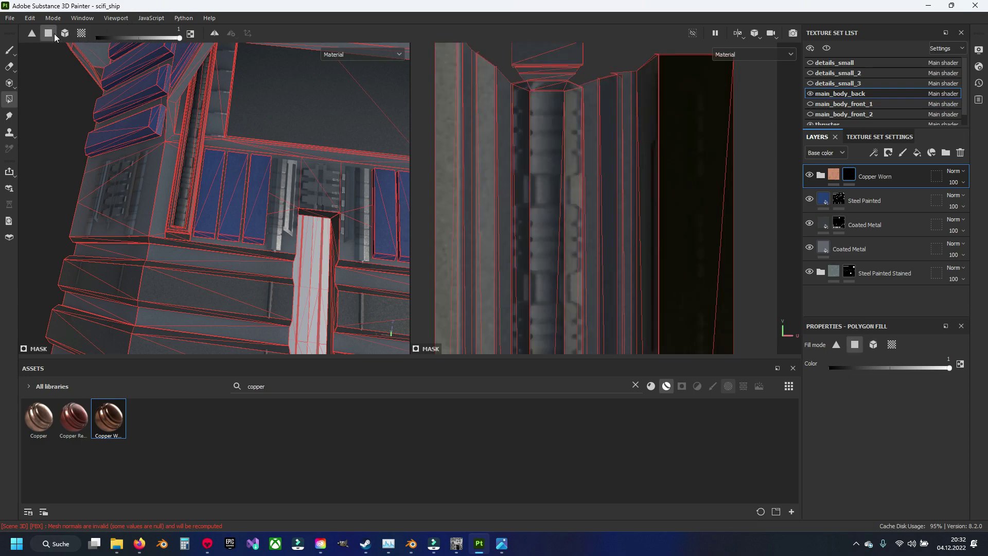
drag(523, 122, 575, 147)
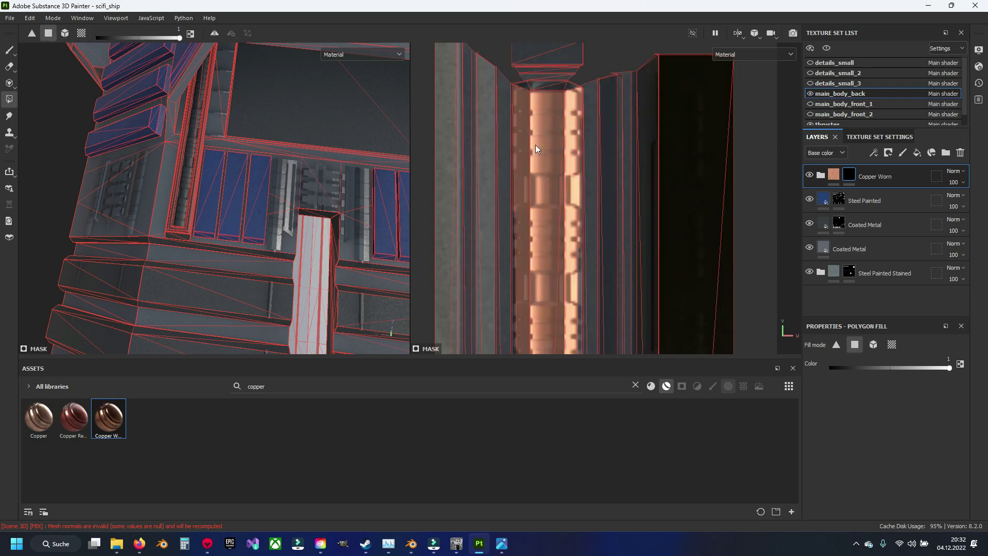
scroll(515, 155, up, 2)
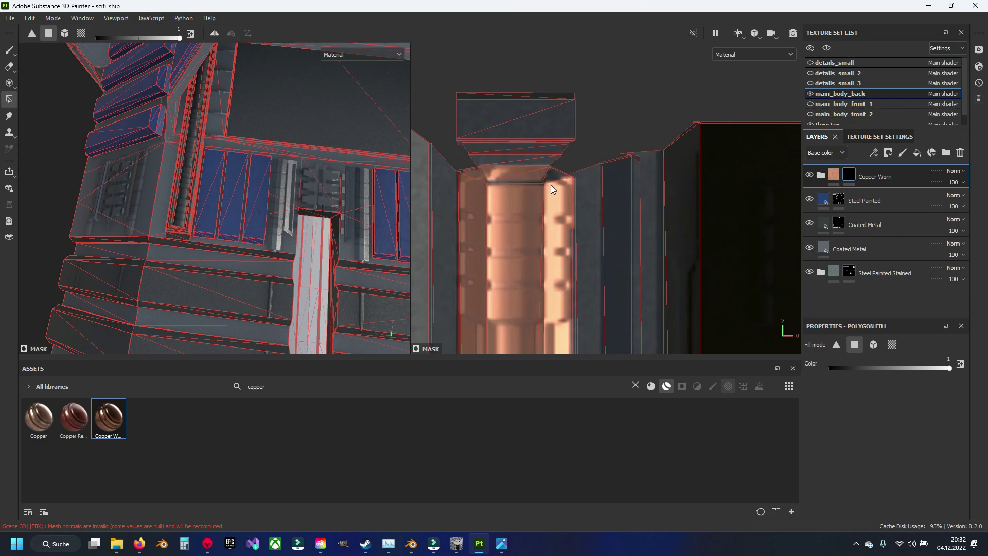
scroll(549, 185, down, 2)
scroll(548, 269, up, 3)
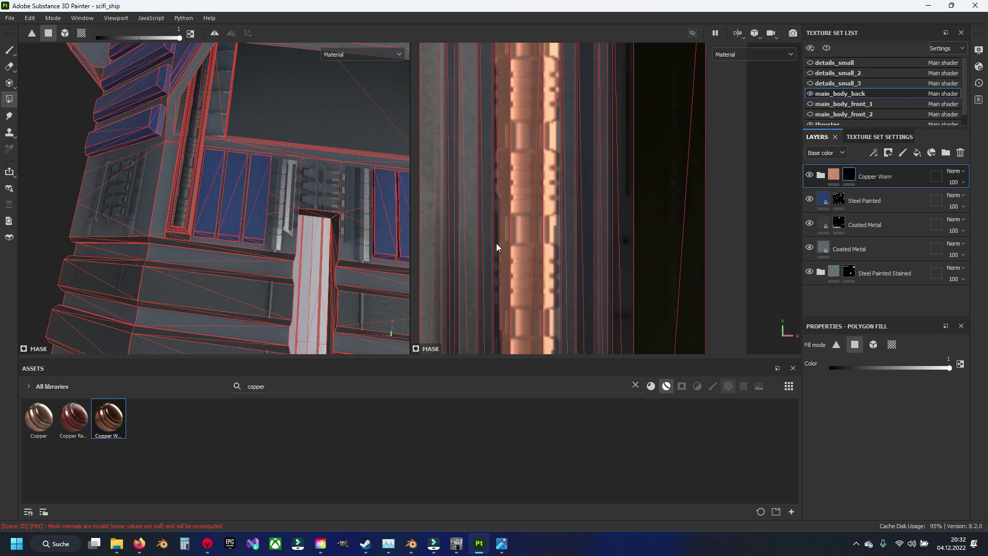
middle_drag(512, 254, 530, 125)
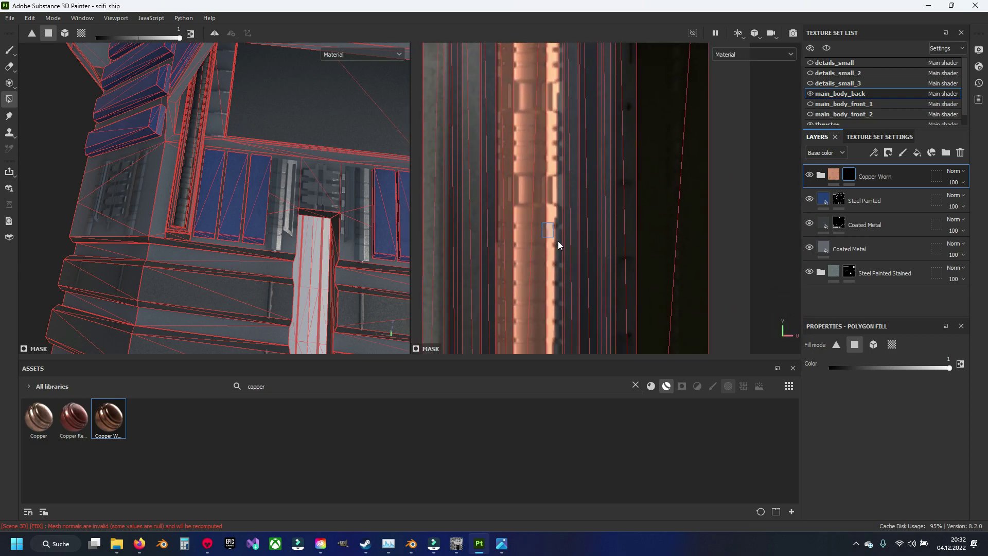
mouse_move(561, 243)
middle_down()
mouse_move(498, 227)
mouse_move(521, 199)
middle_up()
- Frame the whole column and fill the neighbouring UV strips with Copper Worn
scroll(499, 227, down, 3)
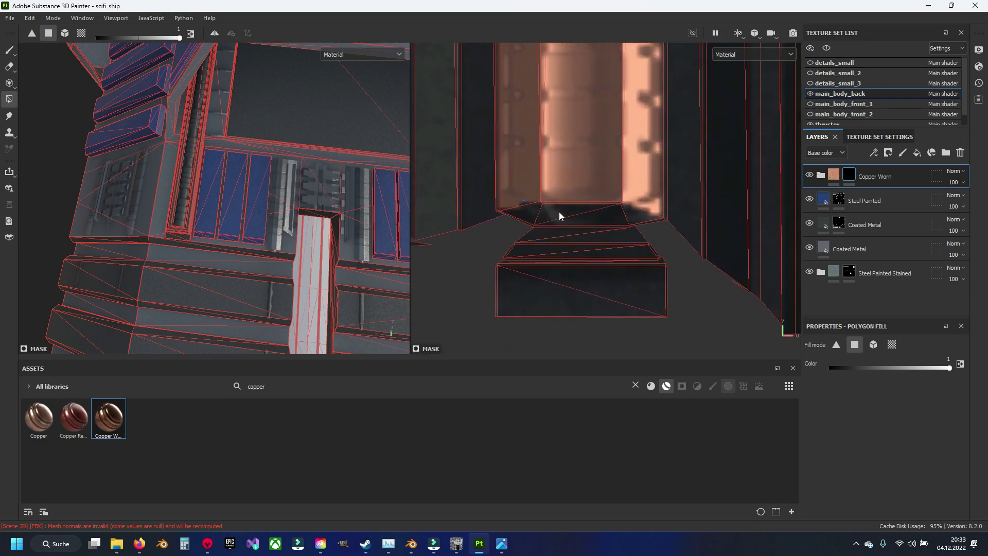
scroll(641, 215, down, 3)
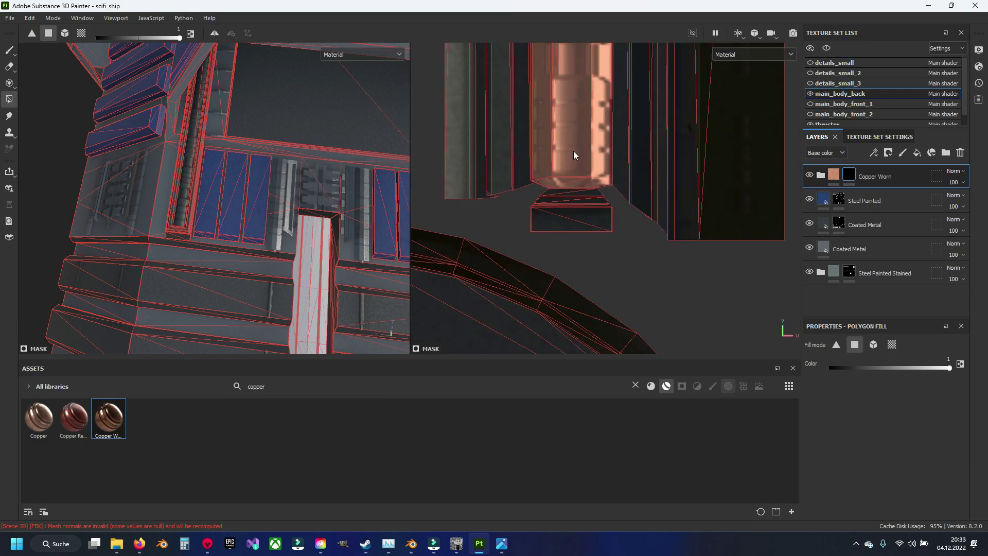
scroll(574, 150, down, 3)
mouse_move(586, 149)
middle_down()
mouse_move(574, 231)
mouse_move(614, 297)
mouse_move(651, 205)
mouse_move(562, 233)
mouse_move(578, 212)
mouse_move(628, 227)
mouse_move(603, 238)
middle_up()
scroll(573, 231, down, 2)
scroll(603, 233, up, 5)
scroll(557, 205, up, 3)
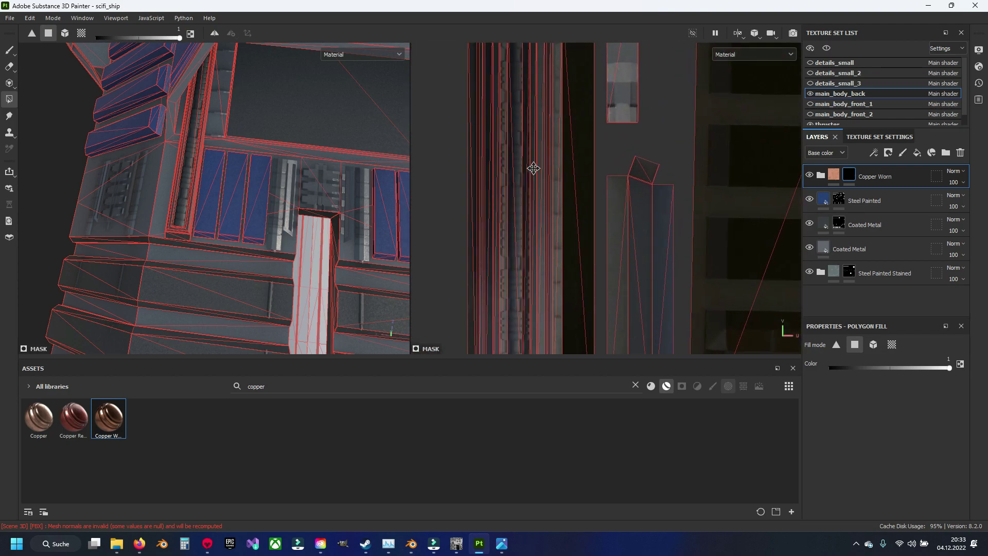
middle_drag(561, 175, 530, 122)
mouse_move(479, 90)
mouse_down()
mouse_move(598, 143)
mouse_move(633, 133)
mouse_up()
- Add more strips beside the column and across its lower end to the copper mask
scroll(633, 133, down, 3)
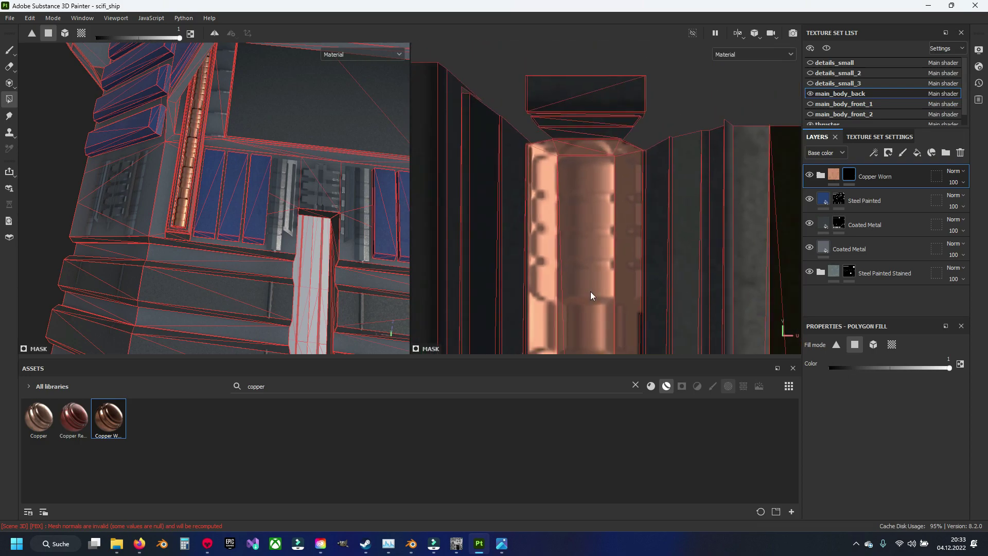
mouse_move(591, 291)
middle_down()
mouse_move(573, 211)
mouse_move(576, 231)
mouse_move(529, 168)
middle_up()
click(477, 183)
click(545, 211)
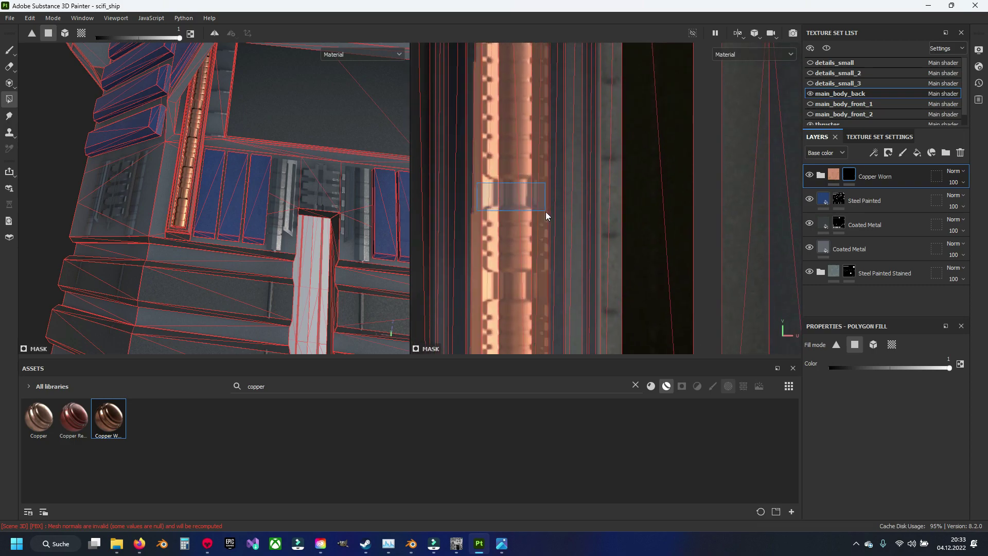
mouse_move(512, 248)
middle_down()
mouse_move(495, 223)
mouse_move(492, 138)
middle_up()
scroll(497, 250, up, 2)
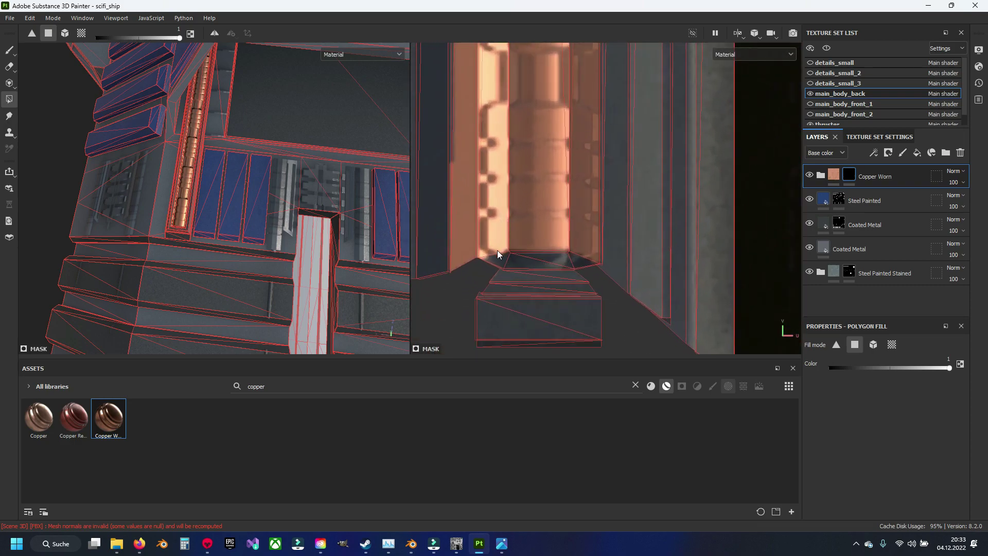
drag(546, 255, 571, 261)
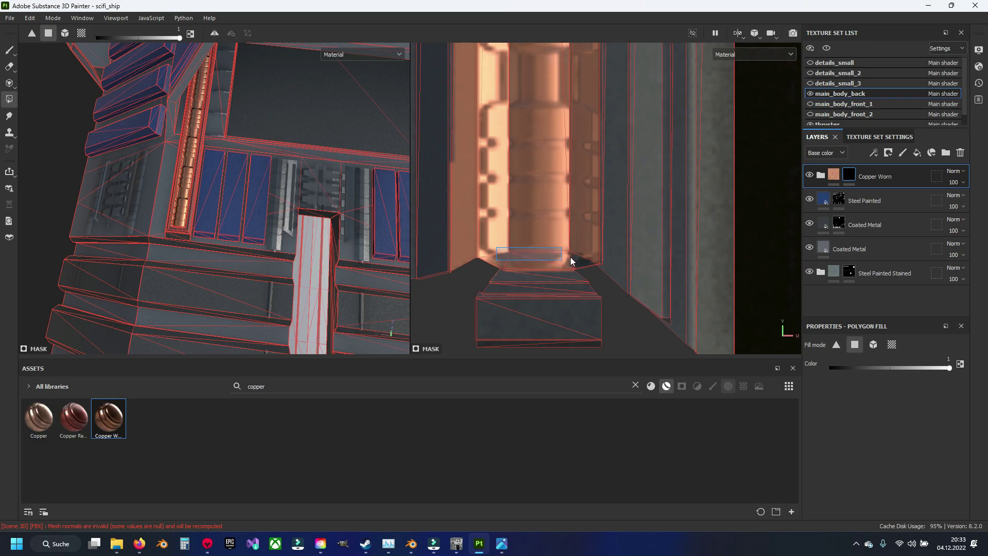
- Return to Polygon Fill and remove copper from the tall right strip and the left strip
click(9, 50)
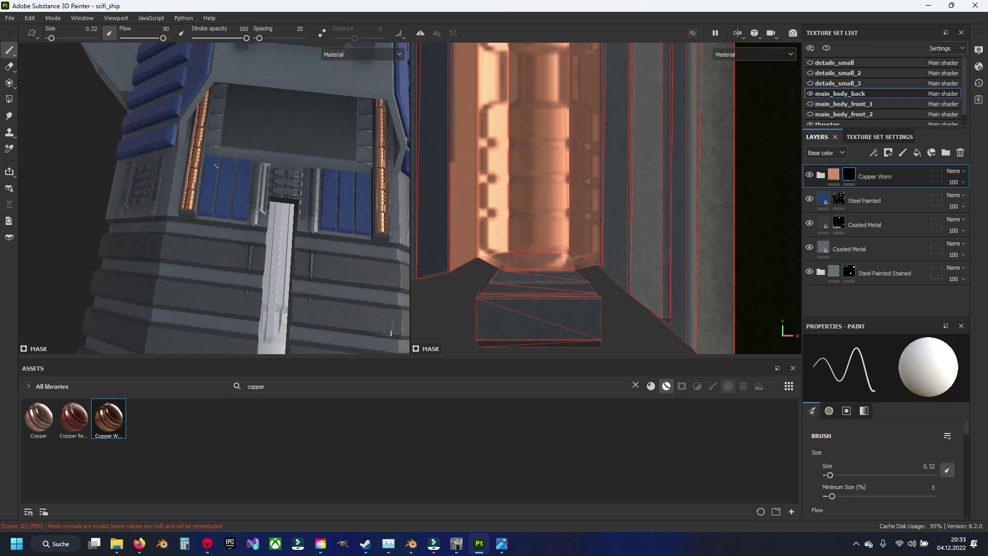
mouse_move(129, 154)
alt+mouse_down()
mouse_move(172, 143)
mouse_move(223, 150)
alt+mouse_up()
scroll(172, 143, up, 3)
scroll(172, 143, down, 3)
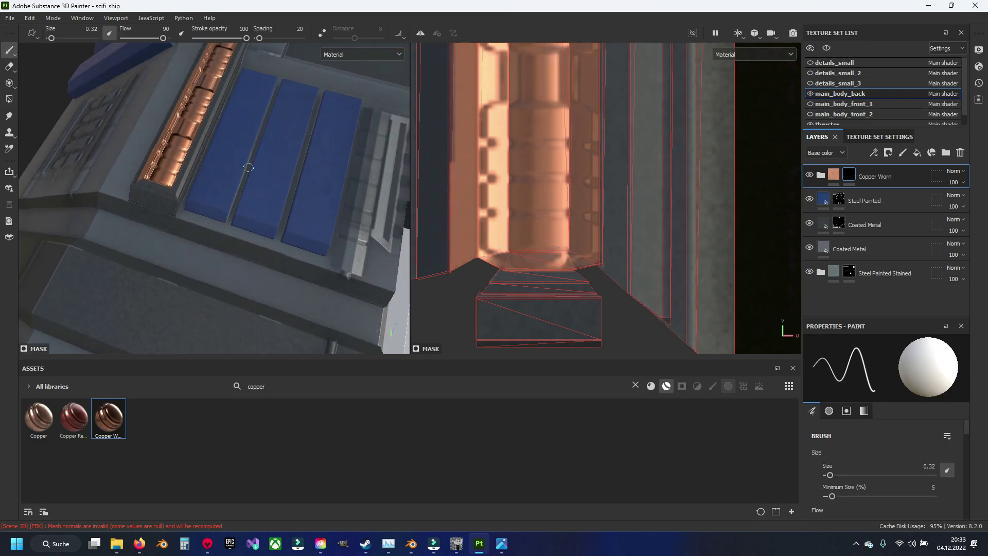
click(9, 101)
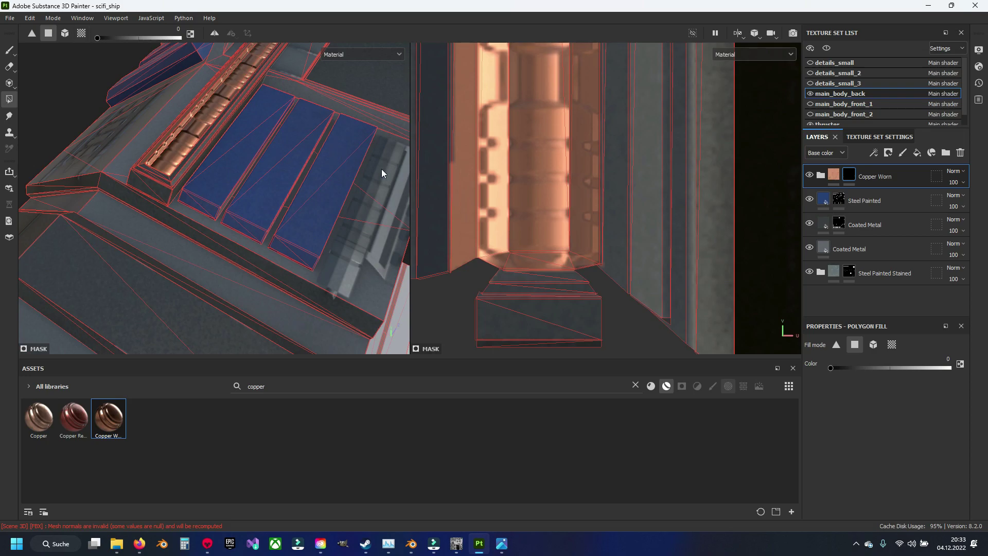
middle_drag(445, 200, 456, 216)
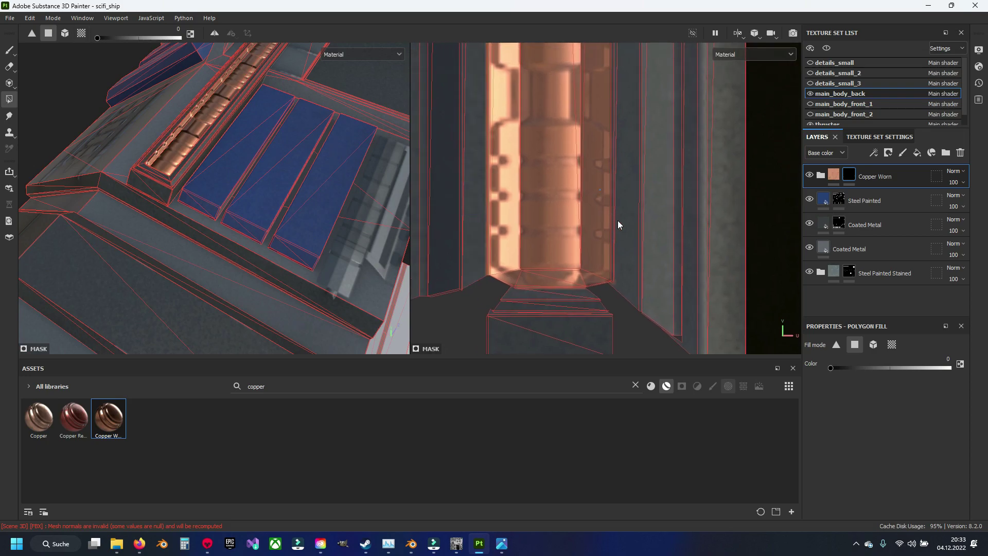
drag(618, 225, 613, 293)
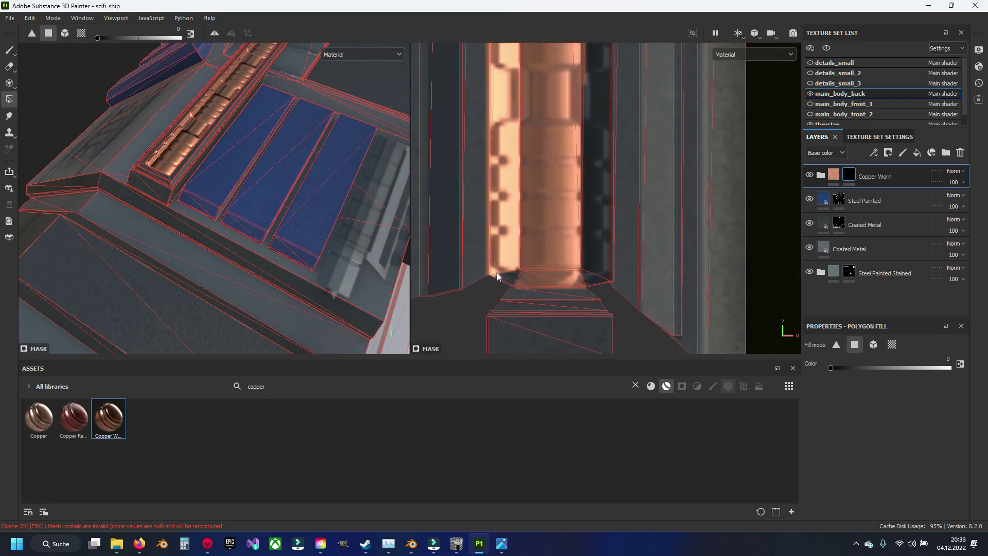
drag(495, 277, 495, 276)
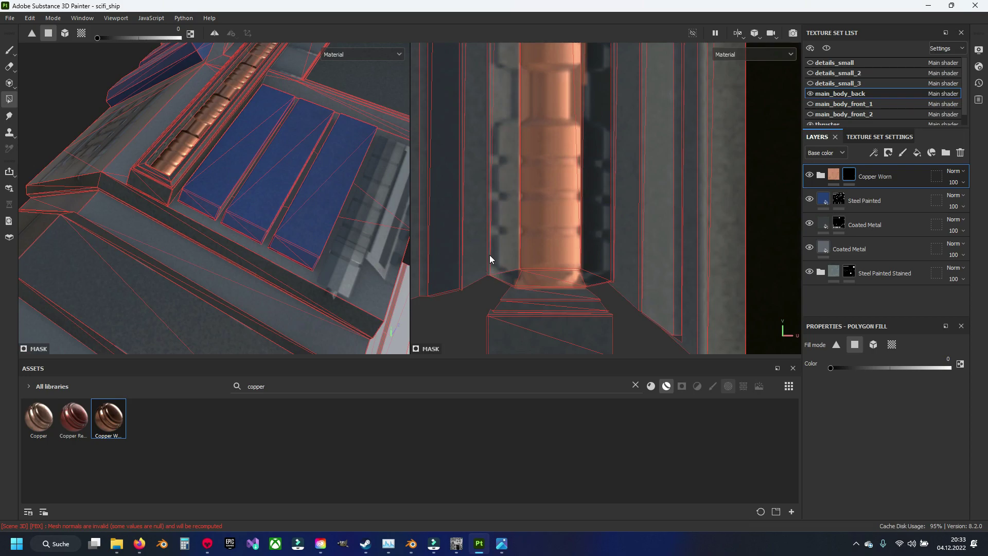
- Reframe the UV islands and clear copper from the left and right strips beside the column
scroll(583, 210, down, 5)
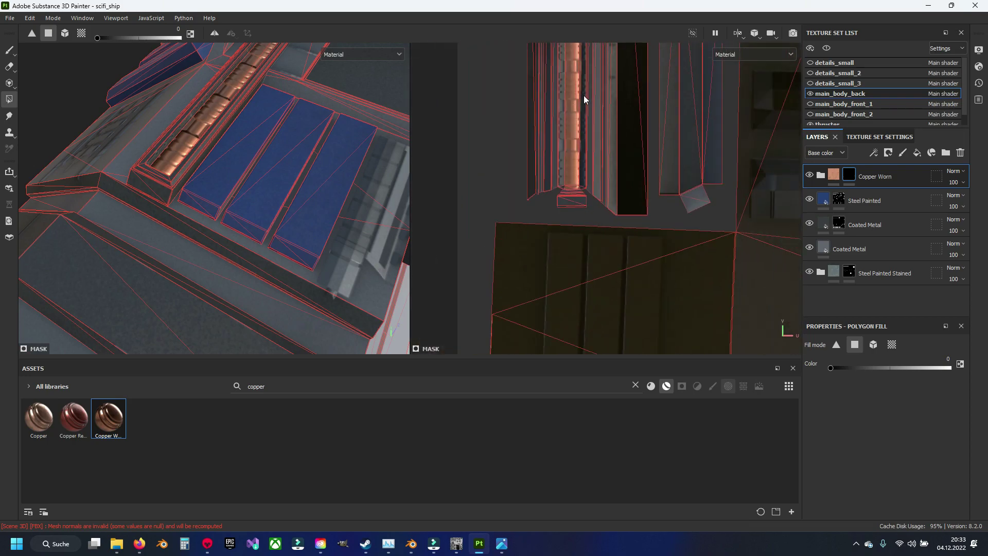
scroll(595, 233, up, 4)
scroll(591, 224, up, 1)
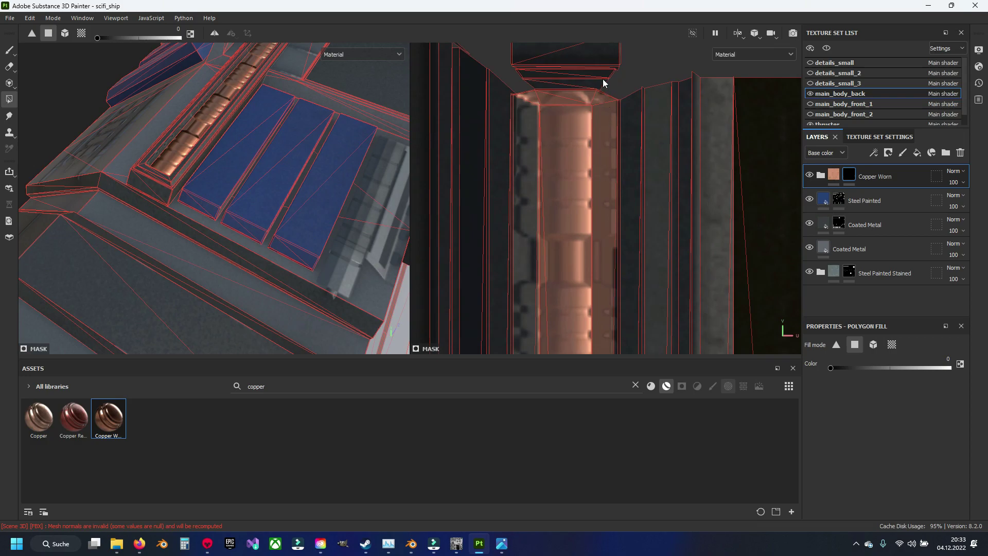
scroll(529, 118, down, 3)
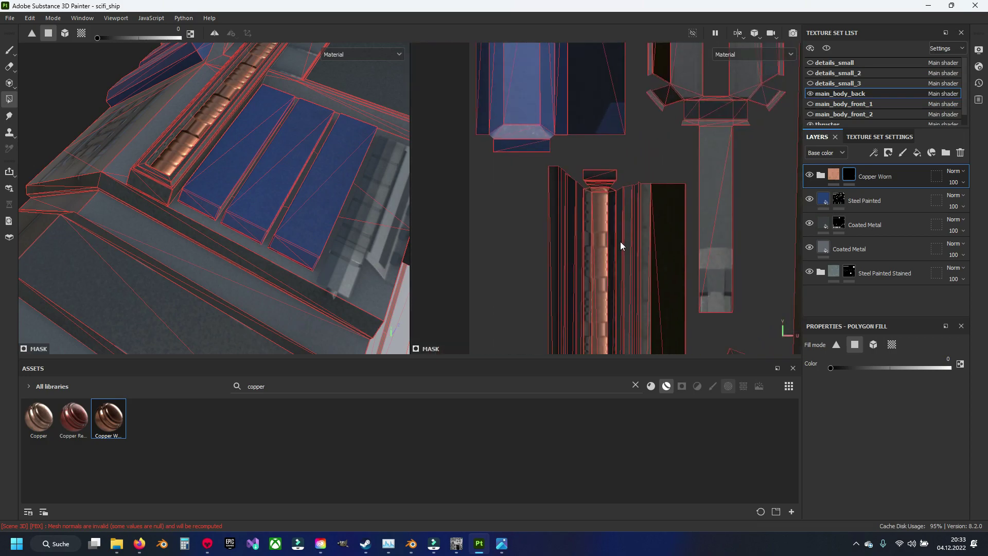
middle_drag(620, 242, 541, 227)
scroll(664, 238, down, 3)
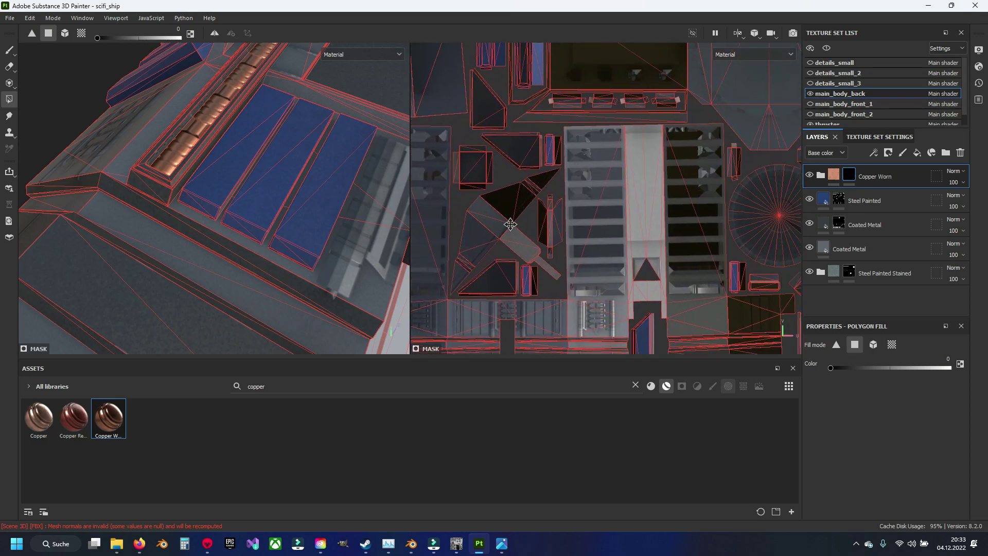
scroll(573, 211, down, 1)
scroll(671, 175, up, 1)
scroll(601, 259, up, 2)
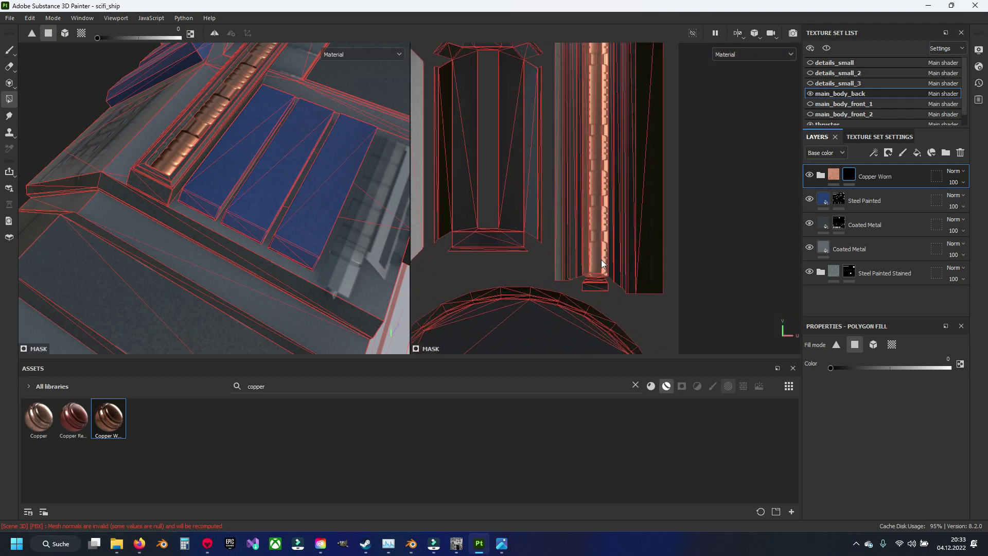
scroll(561, 278, up, 1)
scroll(520, 299, up, 2)
click(480, 295)
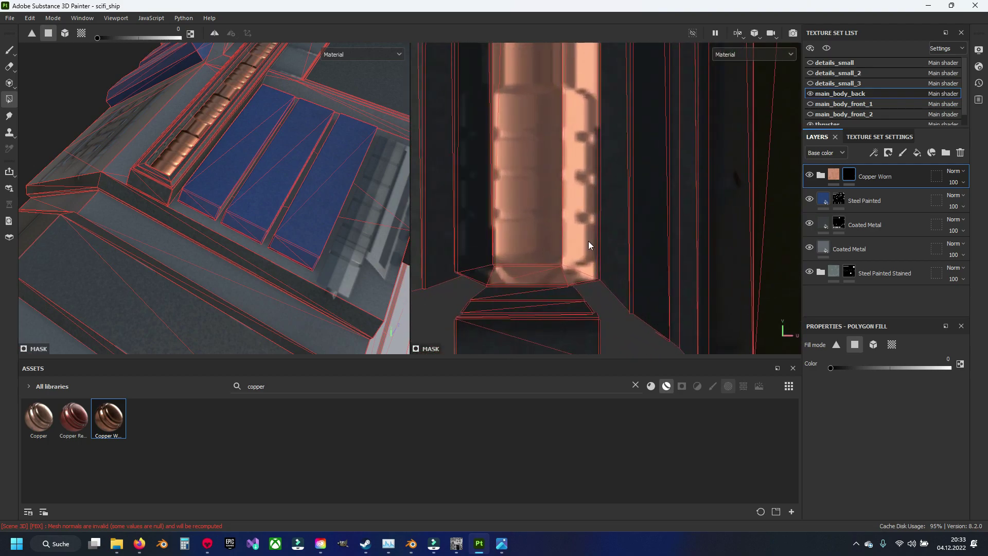
click(588, 241)
- Clear copper from the right strip's end polygon, then return to brush painting
scroll(596, 272, down, 2)
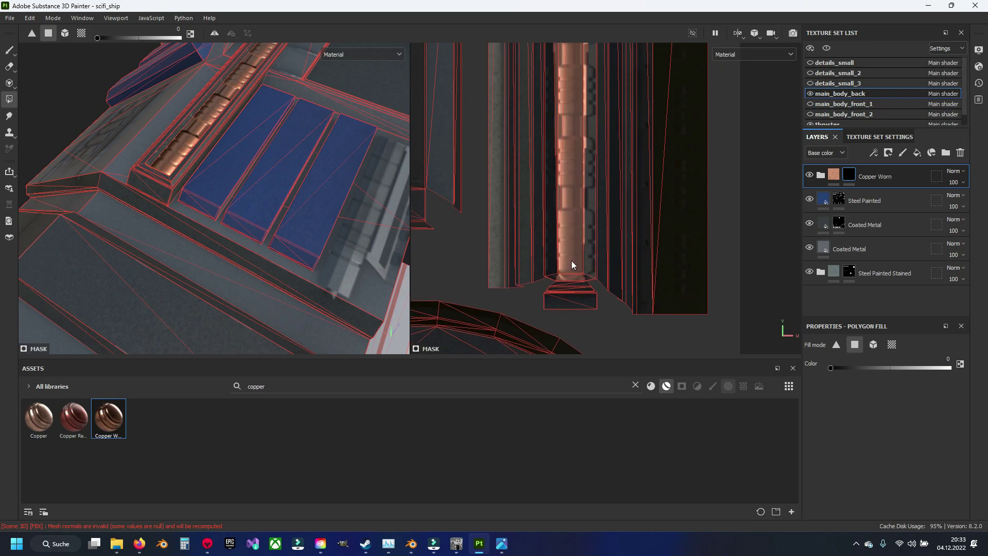
scroll(579, 195, down, 2)
scroll(579, 144, up, 3)
scroll(588, 191, up, 2)
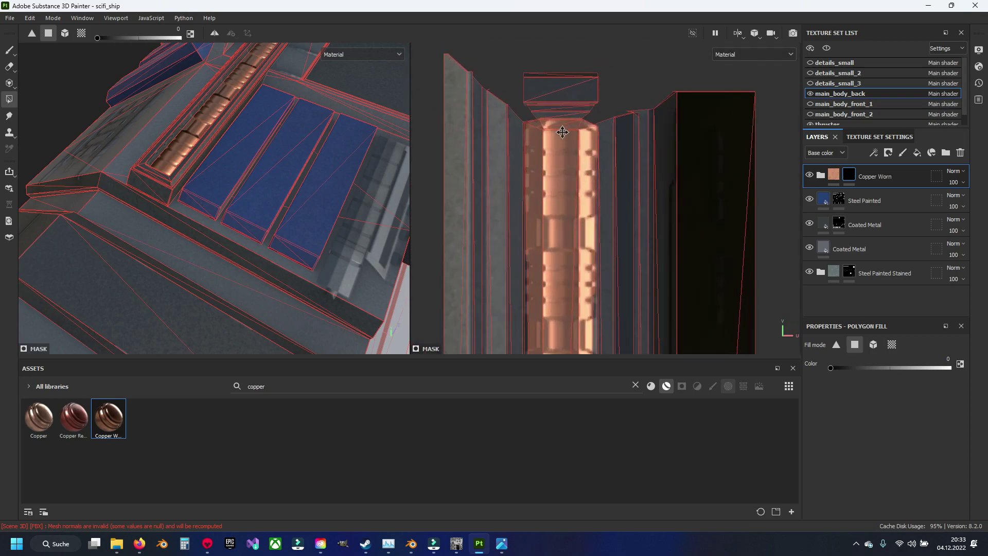
scroll(566, 185, up, 1)
scroll(541, 184, up, 1)
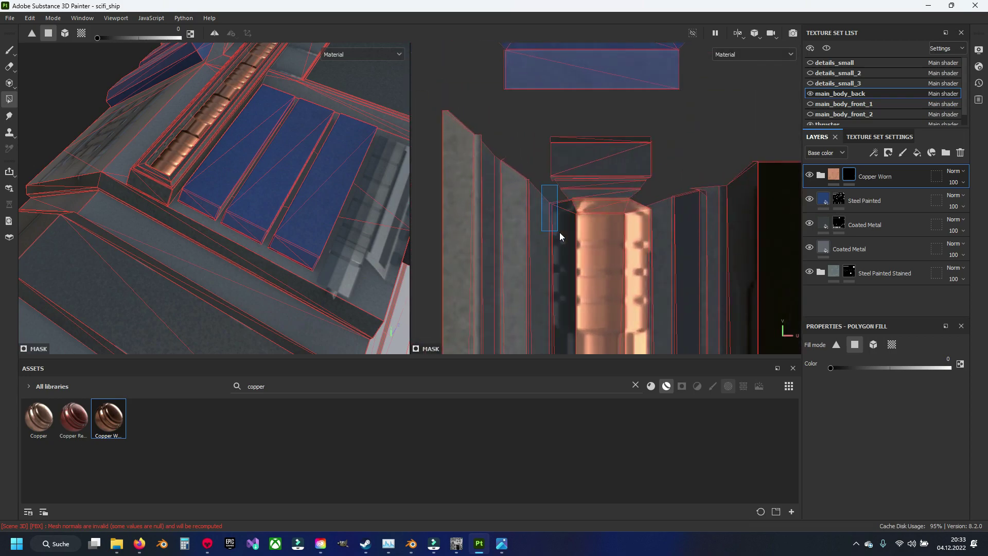
click(646, 242)
key(1)
mouse_move(46, 69)
alt+mouse_down()
mouse_move(229, 208)
mouse_move(134, 200)
alt+mouse_up()
scroll(229, 208, down, 5)
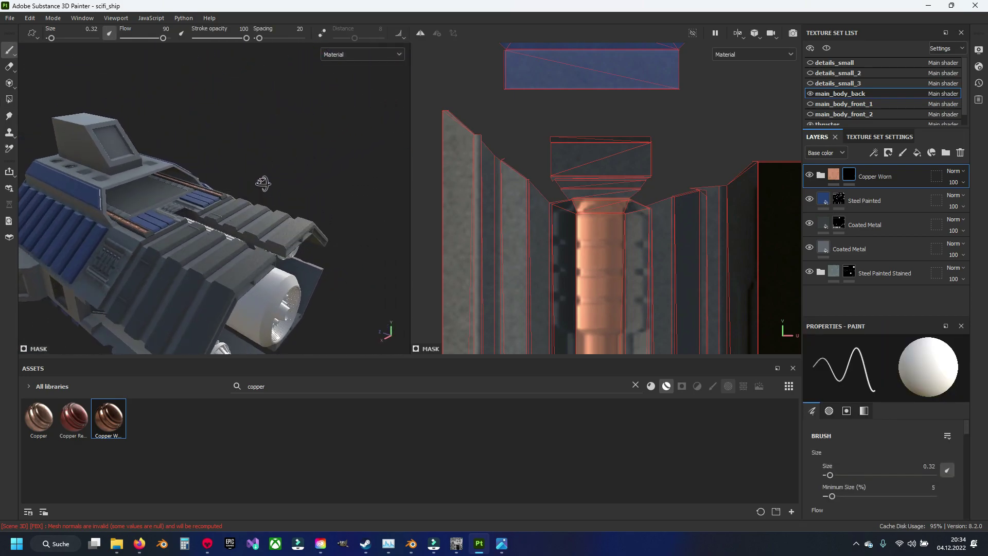
- Inspect the copper deck strips, save the scifi_ship project, and switch to Blender
scroll(134, 200, up, 3)
scroll(132, 198, up, 3)
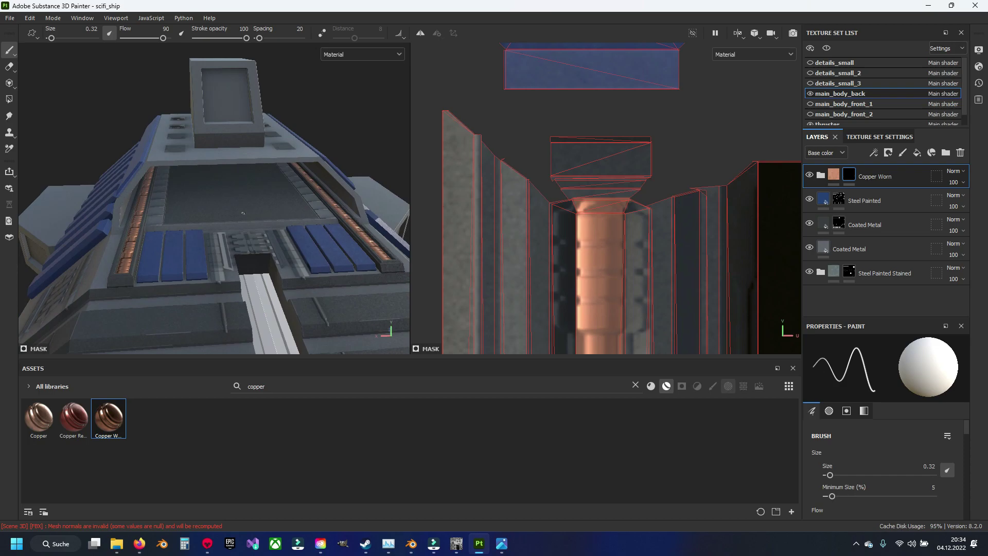
scroll(127, 197, up, 2)
scroll(124, 197, up, 3)
mouse_move(124, 197)
alt+mouse_down()
mouse_move(265, 197)
mouse_move(282, 247)
mouse_move(249, 254)
mouse_move(265, 247)
mouse_move(345, 268)
mouse_move(272, 196)
alt+mouse_up()
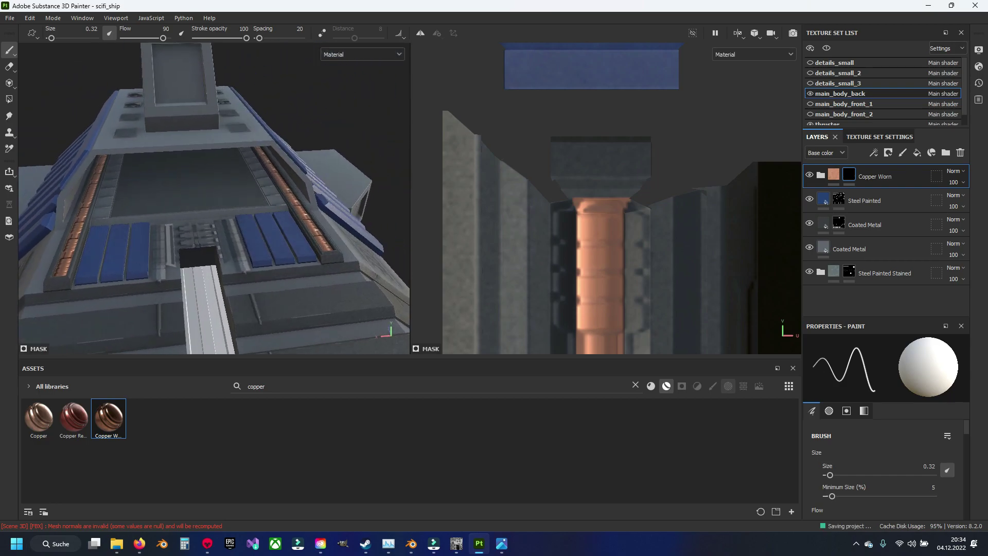
key(ctrl)
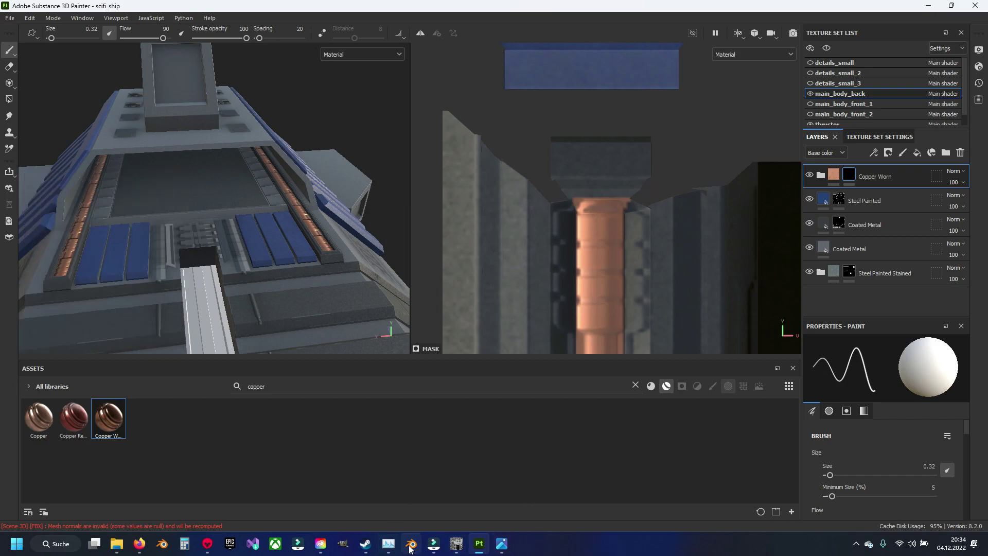
click(411, 543)
- Select main_body_back_low, save scifi_ship.blend, and toggle into Edit Mode
scroll(474, 300, down, 10)
scroll(543, 301, up, 8)
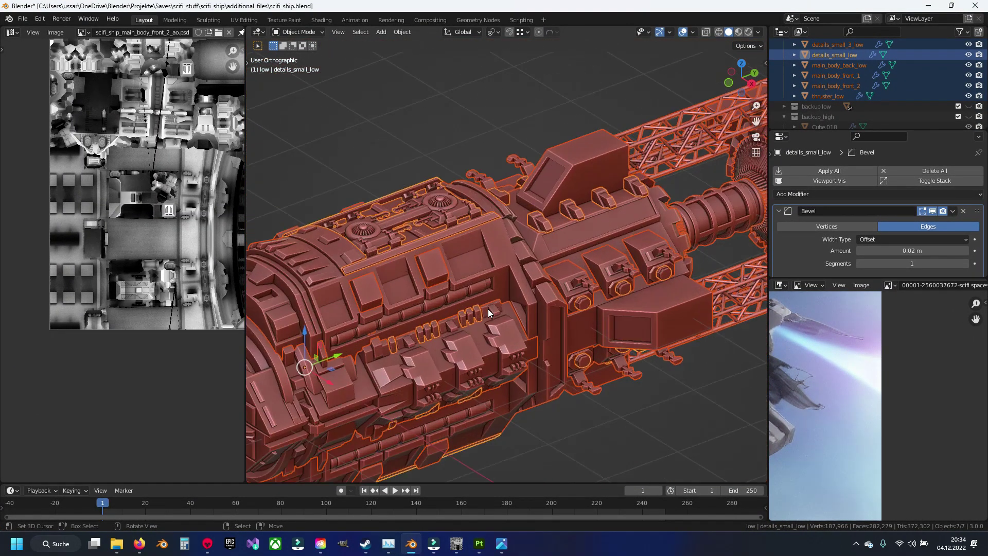
mouse_move(488, 309)
middle_down()
mouse_move(410, 307)
mouse_move(471, 288)
mouse_move(515, 316)
mouse_move(465, 301)
middle_up()
scroll(515, 316, down, 3)
scroll(464, 301, up, 8)
mouse_move(405, 292)
shift+middle_down()
mouse_move(474, 243)
mouse_move(453, 260)
shift+middle_up()
click(474, 244)
key(ctrl+s)
key(Tab)
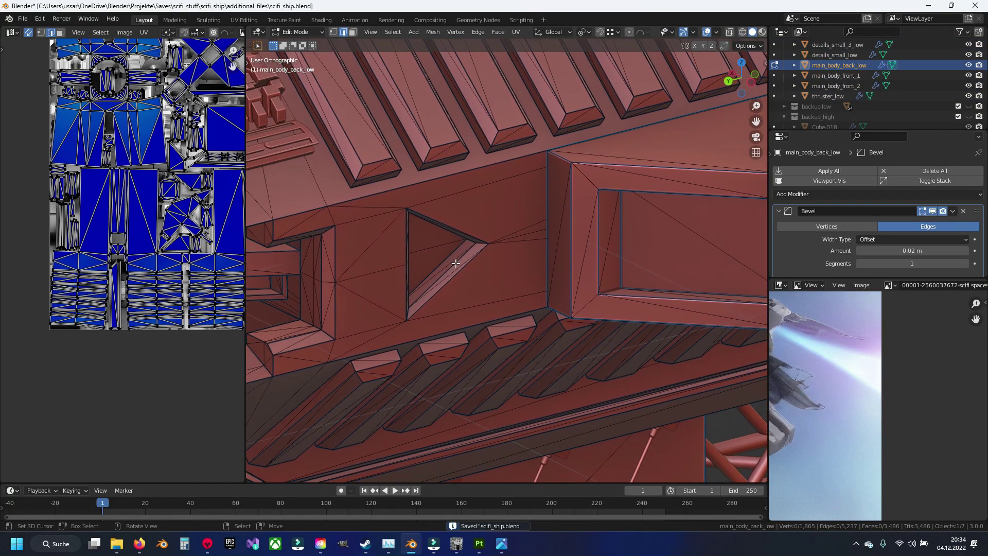
- Make the high collection visible, expand it, and select scifi_ship_high
scroll(456, 263, up, 3)
scroll(456, 262, down, 2)
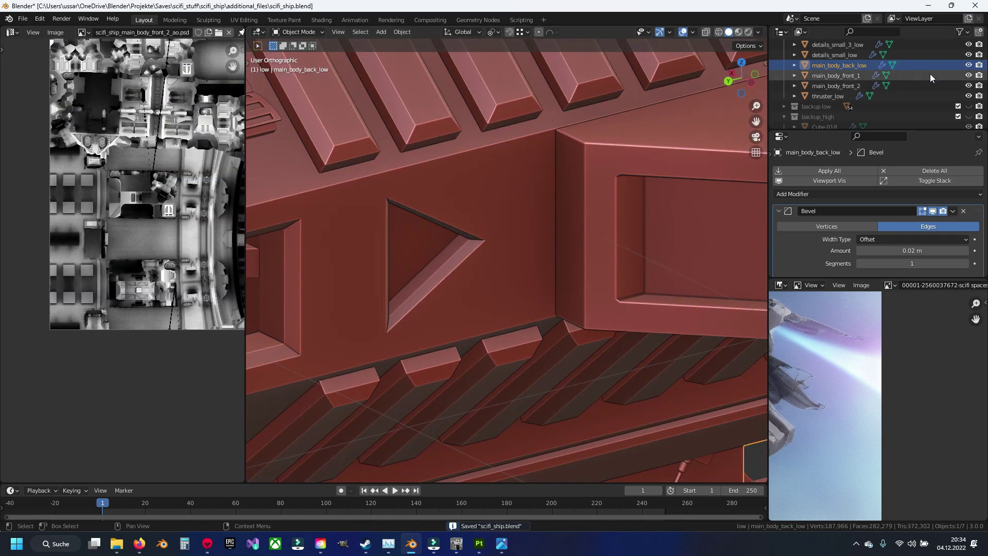
scroll(931, 73, up, 4)
scroll(935, 81, up, 2)
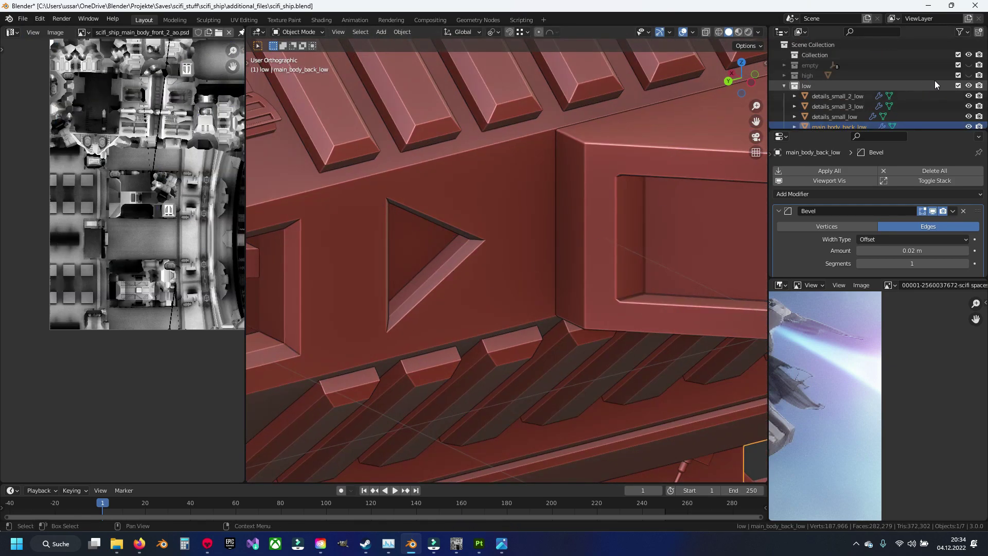
click(969, 75)
scroll(431, 211, up, 2)
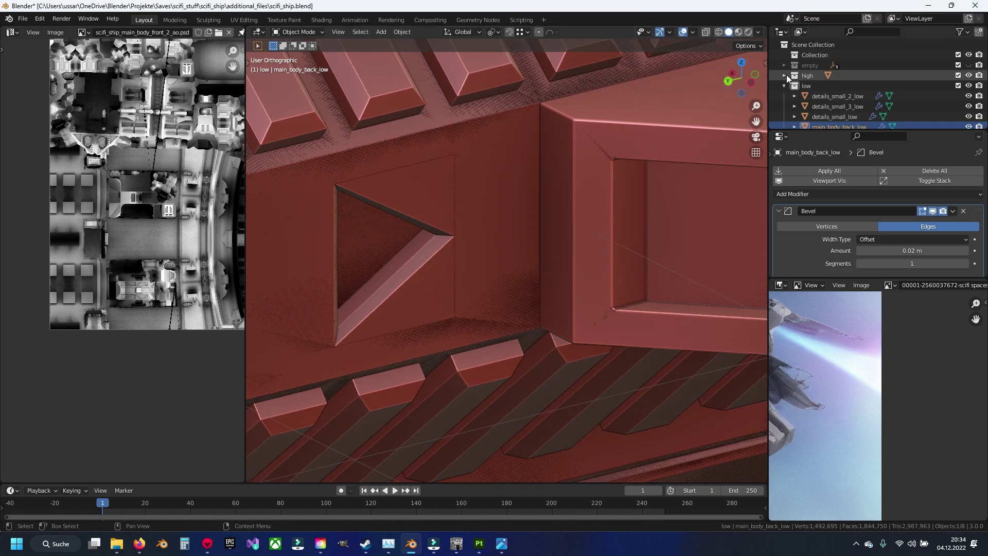
click(784, 75)
click(829, 85)
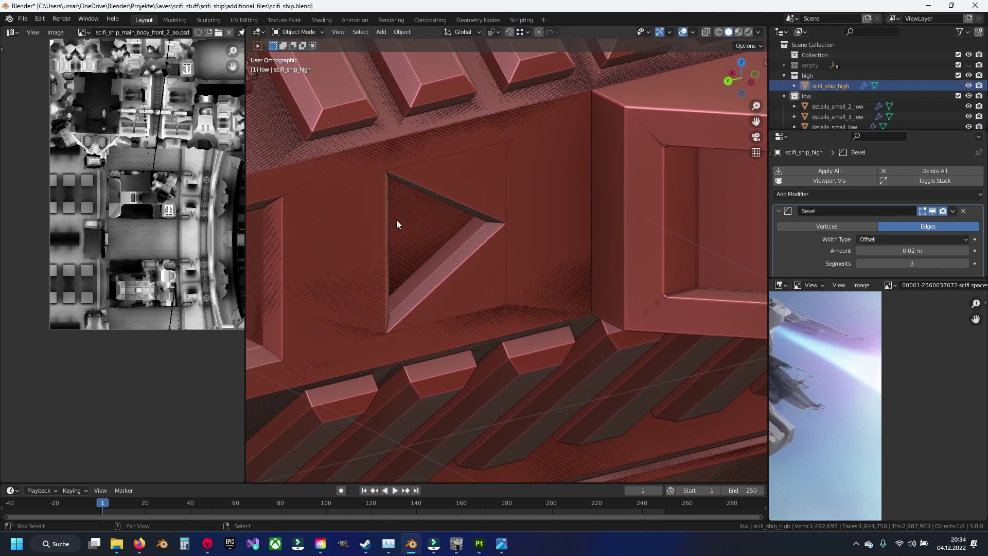